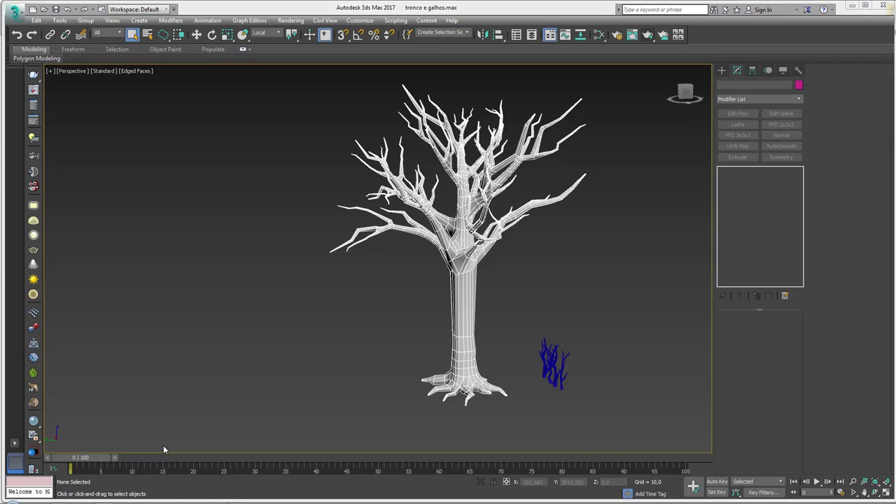
# Step: Open the Slate Material Editor and delete all the old nodes in View1
pyautogui.click(598, 37)
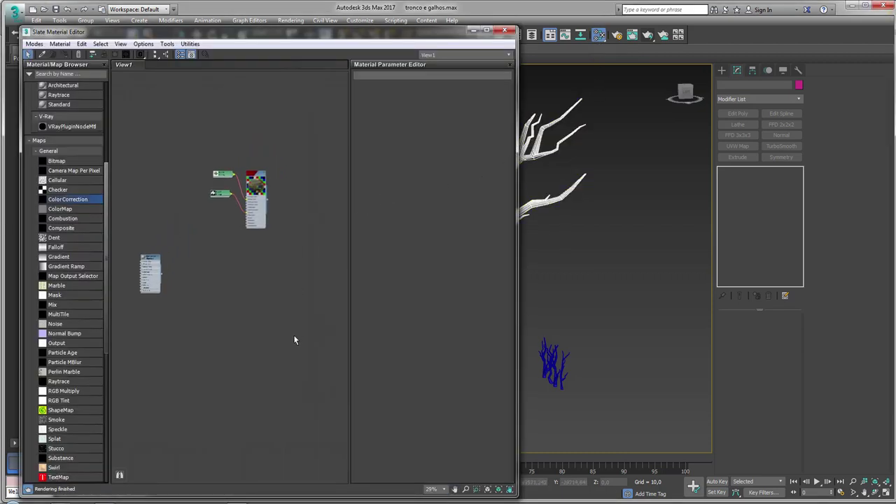
pyautogui.moveTo(296, 336); pyautogui.dragTo(130, 93)
pyautogui.press('Delete')
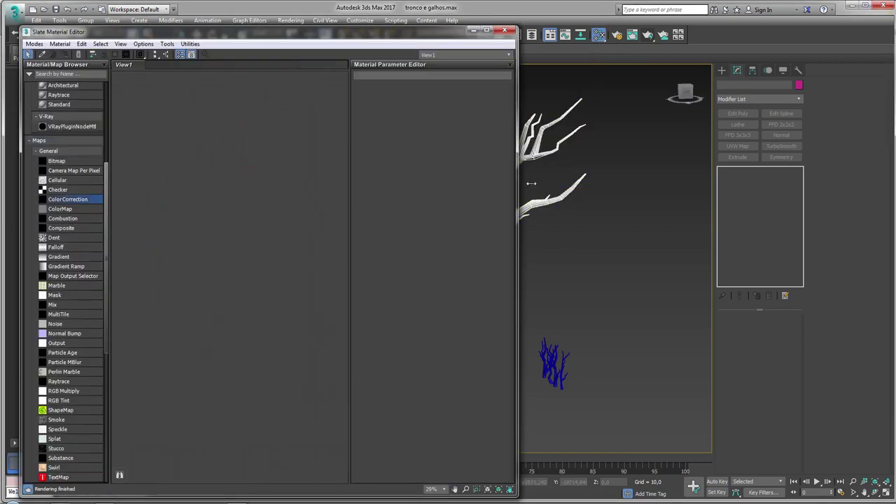
# Step: Enlarge the viewport to show the whole tree, then pick the Checker map from the map list
pyautogui.moveTo(530, 187); pyautogui.dragTo(706, 207, button='middle')
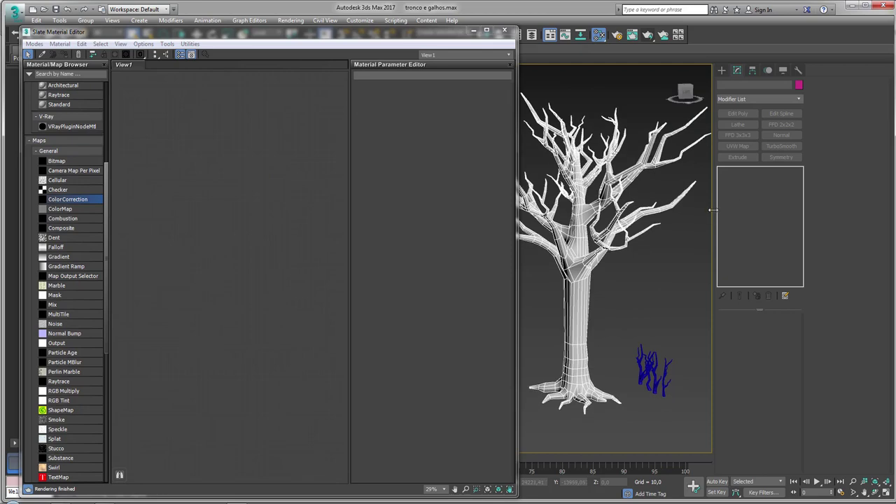
pyautogui.moveTo(766, 209); pyautogui.dragTo(798, 210)
pyautogui.click(651, 280)
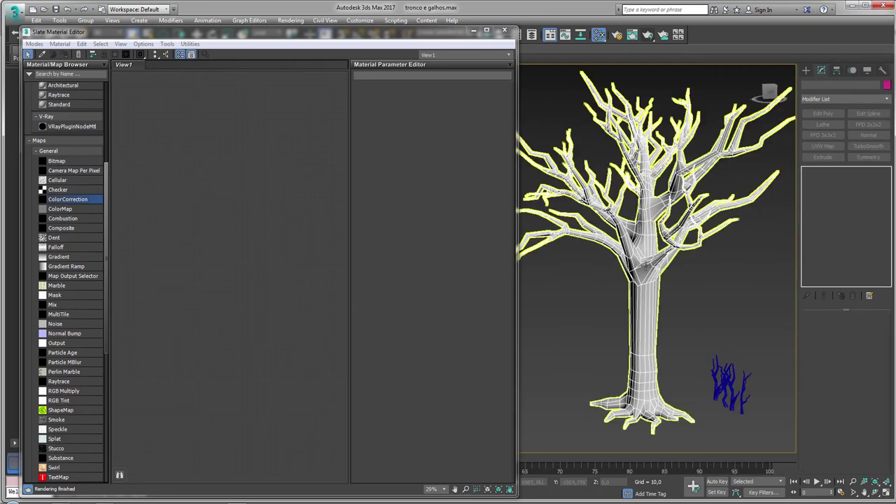
pyautogui.scroll(3, 656, 275)
pyautogui.scroll(2, 656, 275)
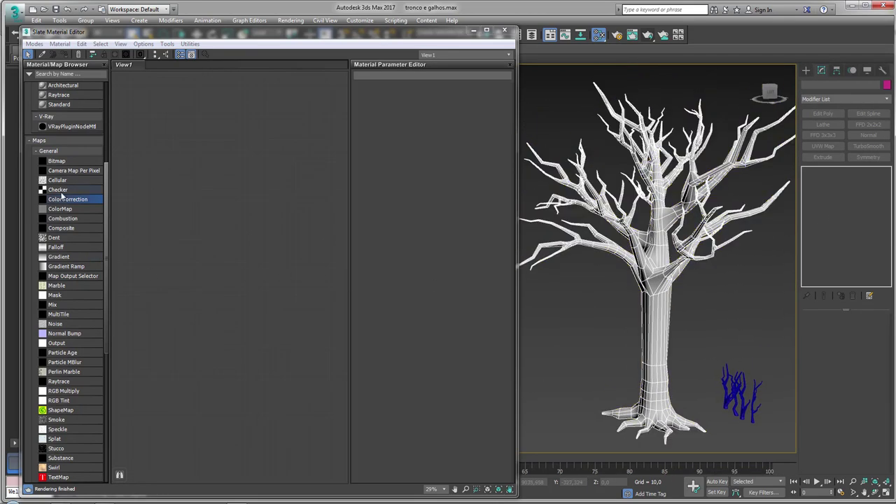
pyautogui.click(62, 195)
# Step: Add a Checker map and wire it into a new Standard material's Diffuse Color
pyautogui.moveTo(198, 195); pyautogui.dragTo(198, 195)
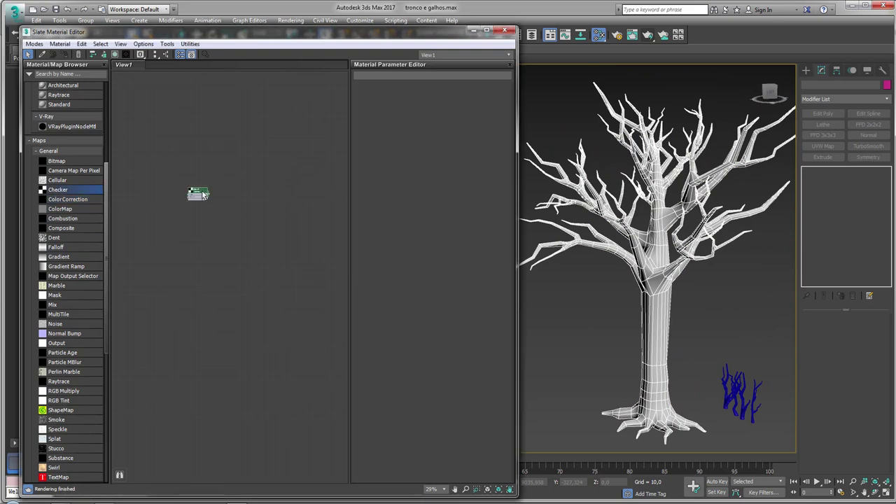
pyautogui.scroll(2, 202, 195)
pyautogui.scroll(3, 201, 194)
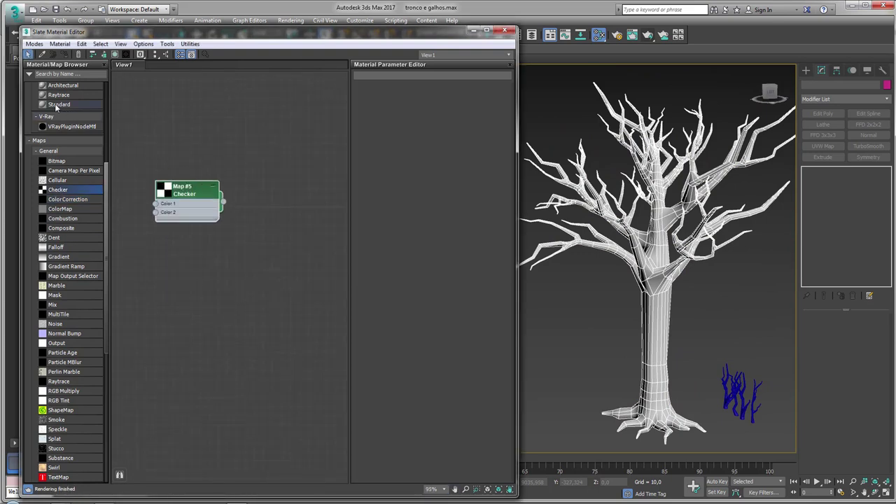
pyautogui.moveTo(56, 106)
pyautogui.mouseDown()
pyautogui.moveTo(272, 210)
pyautogui.moveTo(237, 231)
pyautogui.mouseUp()
pyautogui.moveTo(305, 263); pyautogui.dragTo(665, 294)
# Step: Assign Material #29 to the tree, arrange its node and show the Checker parameters
pyautogui.moveTo(181, 195); pyautogui.dragTo(172, 195)
pyautogui.click(276, 207)
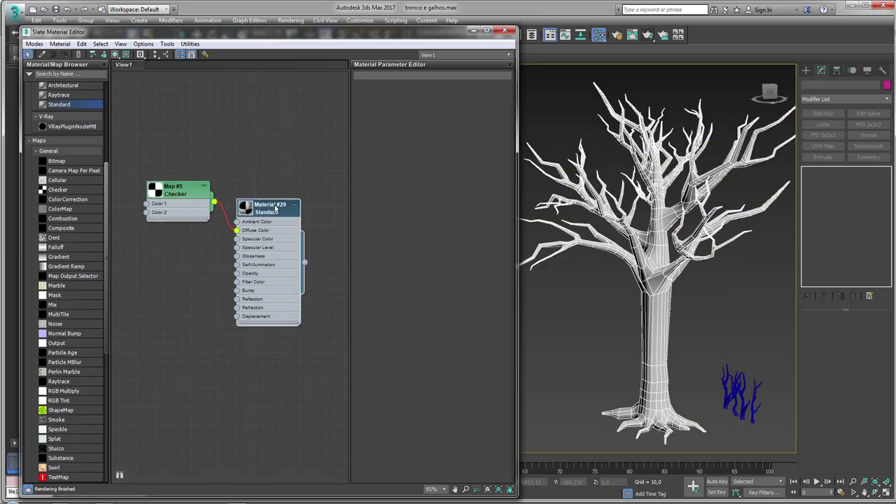
pyautogui.moveTo(275, 208); pyautogui.dragTo(275, 190)
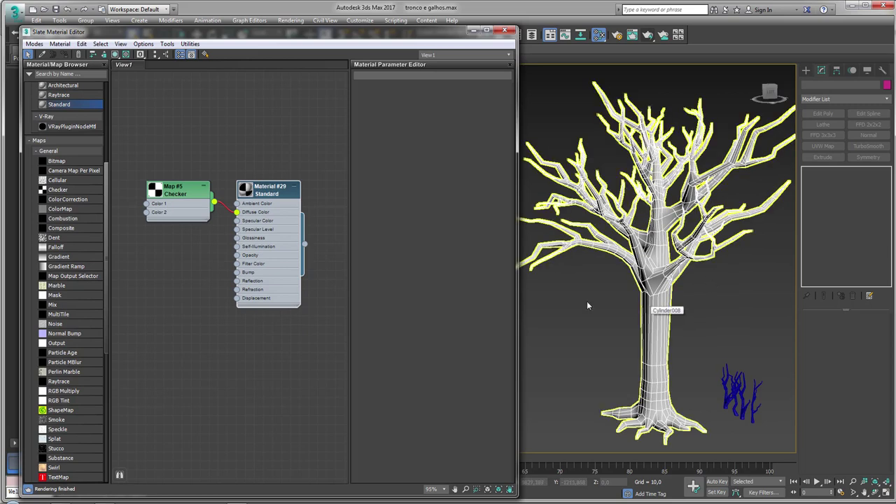
pyautogui.doubleClick(179, 196)
pyautogui.moveTo(269, 199); pyautogui.dragTo(277, 199)
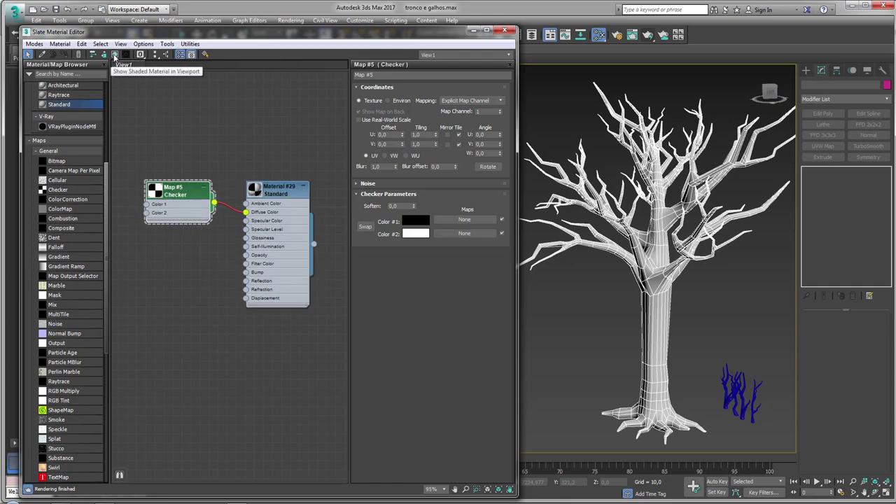
# Step: Turn on Show Shaded Material in Viewport and select the tree
pyautogui.click(116, 55)
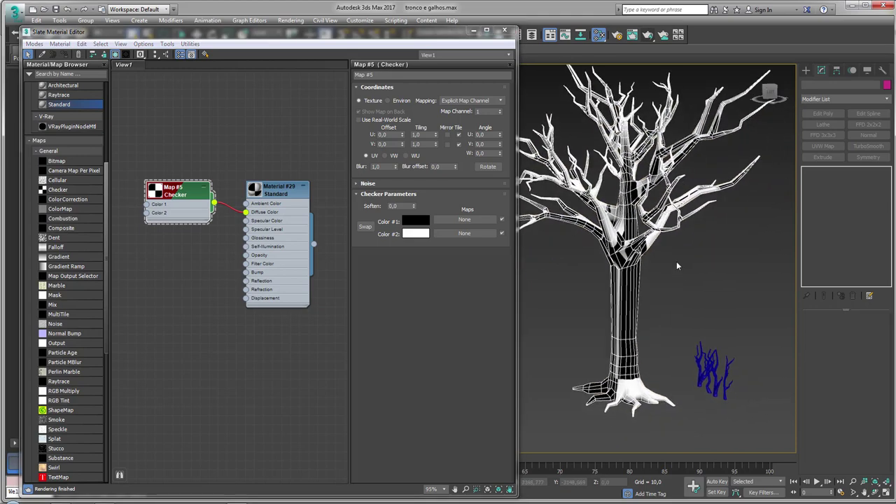
pyautogui.scroll(4, 703, 262)
pyautogui.scroll(3, 703, 262)
pyautogui.scroll(-4, 703, 262)
pyautogui.scroll(-4, 703, 239)
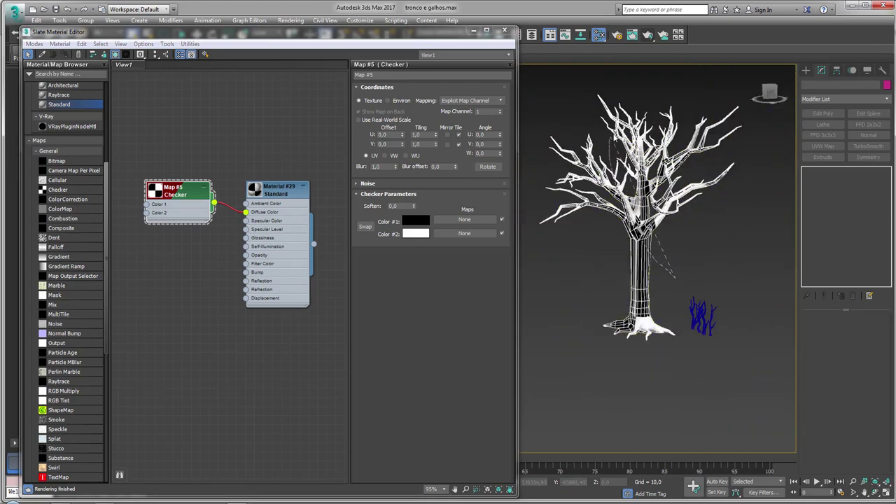
pyautogui.click(634, 196)
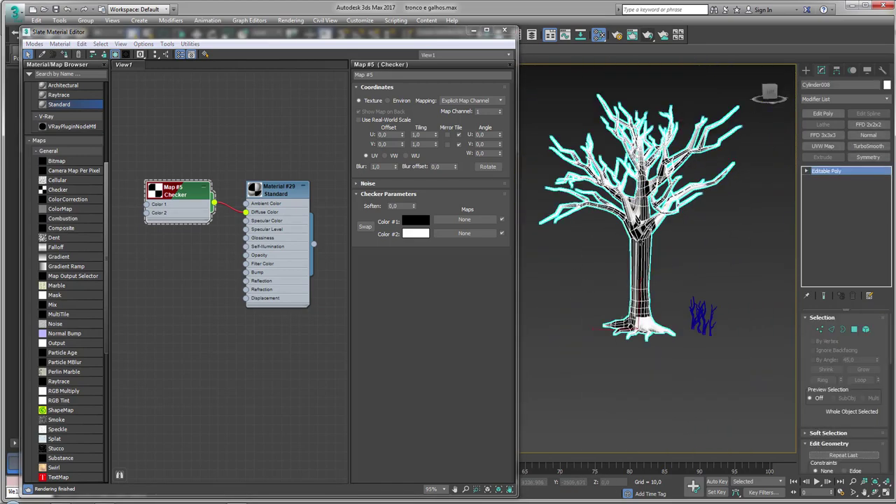
# Step: Set the Checker map's U and V Tiling to 50
pyautogui.click(280, 198)
pyautogui.moveTo(181, 195); pyautogui.dragTo(169, 186)
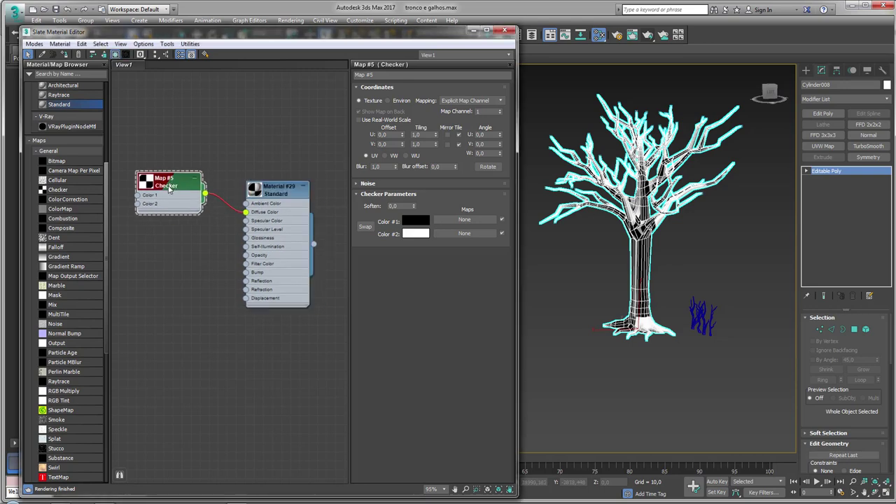
pyautogui.doubleClick(417, 134)
pyautogui.write('50')
pyautogui.press('Tab')
pyautogui.write('50')
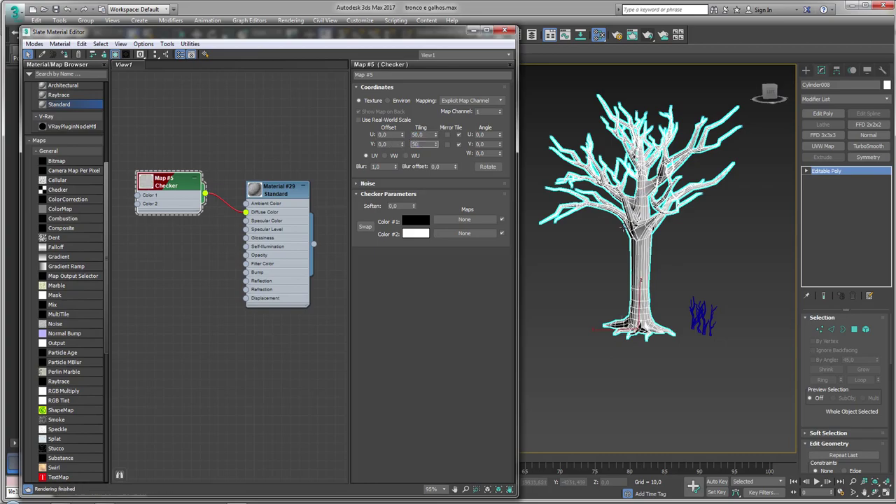
pyautogui.press('Return')
# Step: Zoom and orbit to an upright view of the checkered trunk fork
pyautogui.scroll(5, 656, 258)
pyautogui.scroll(3, 656, 259)
pyautogui.scroll(2, 656, 258)
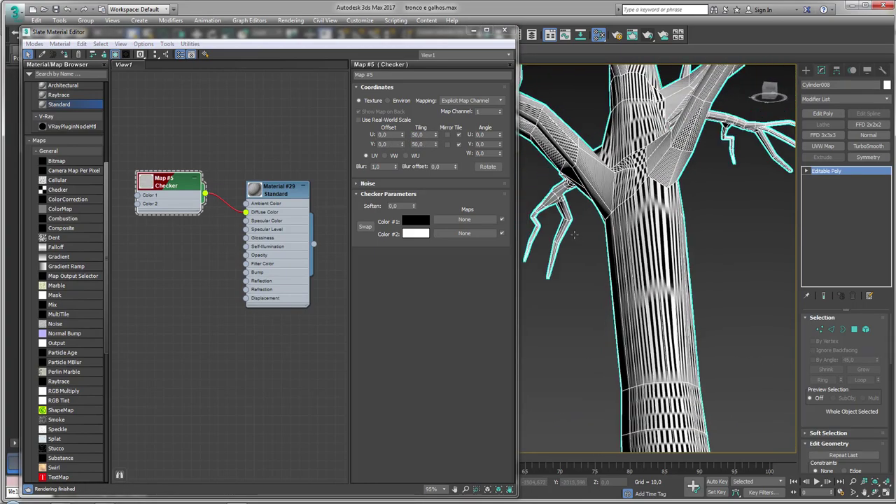
pyautogui.scroll(2, 655, 258)
pyautogui.keyDown('alt'); pyautogui.moveTo(620, 212); pyautogui.dragTo(661, 279, button='middle'); pyautogui.keyUp('alt')
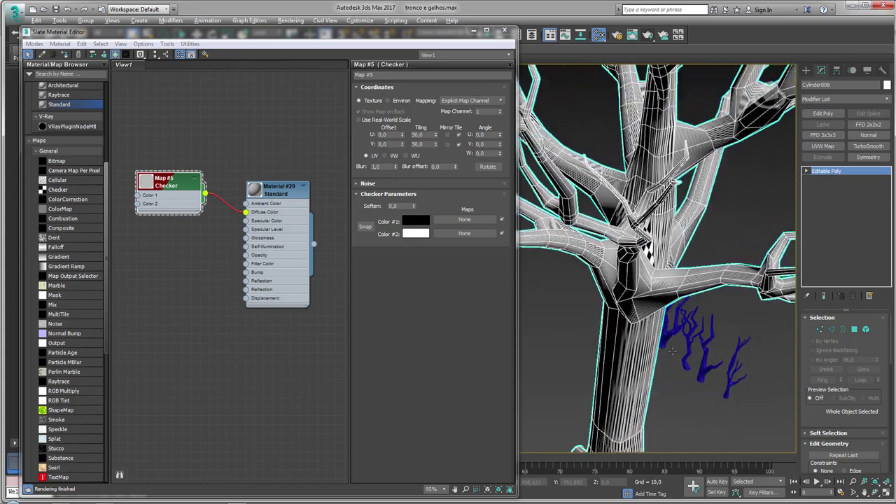
pyautogui.scroll(-3, 661, 278)
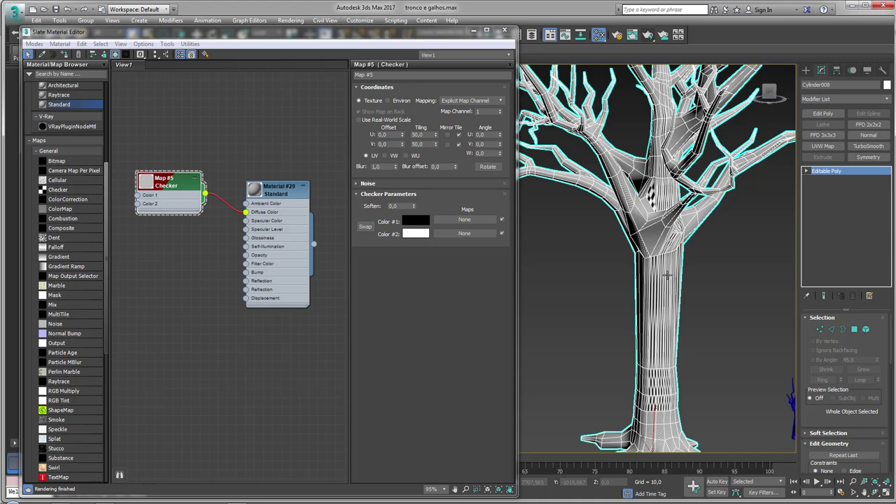
pyautogui.scroll(-5, 654, 224)
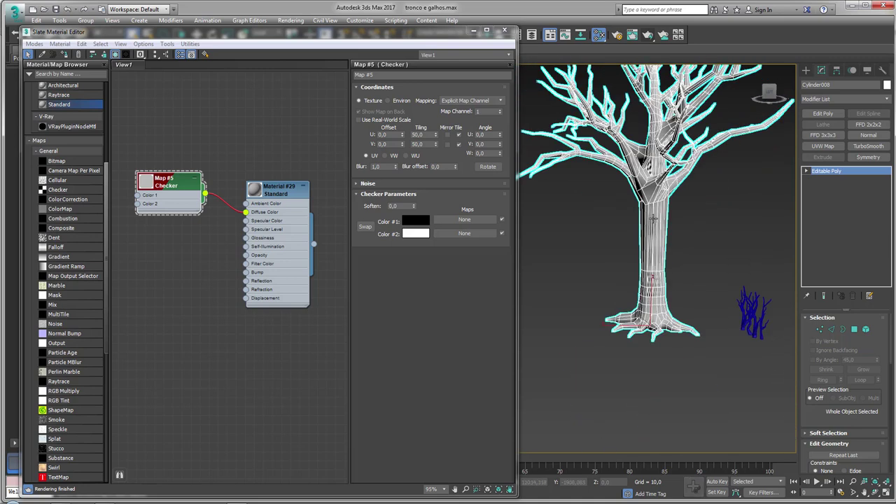
# Step: Convert the tree to an Editable Poly and frame it in the view
pyautogui.rightClick(651, 217)
pyautogui.click(760, 334)
pyautogui.press('z')
pyautogui.scroll(4, 678, 278)
pyautogui.scroll(3, 682, 279)
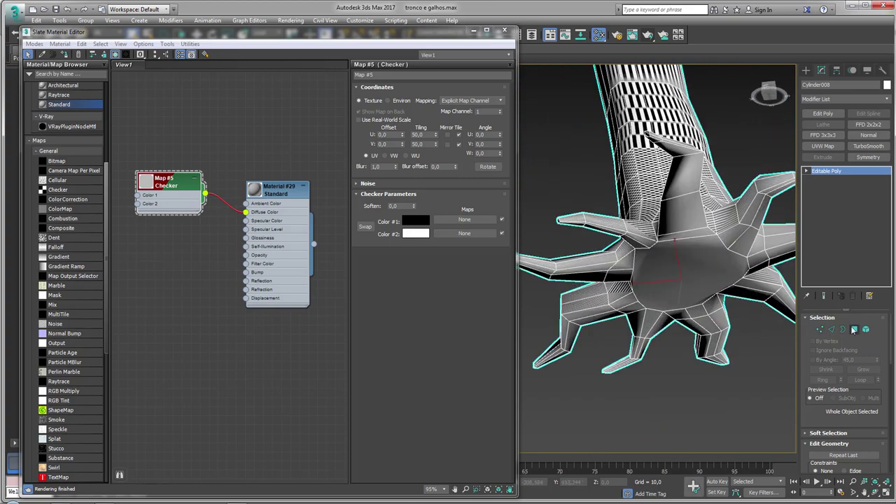
# Step: In Polygon mode, delete the trunk's bottom cap and the faces around the hole
pyautogui.press('4')
pyautogui.hotkey('ctrl', 'a')
pyautogui.click(686, 278)
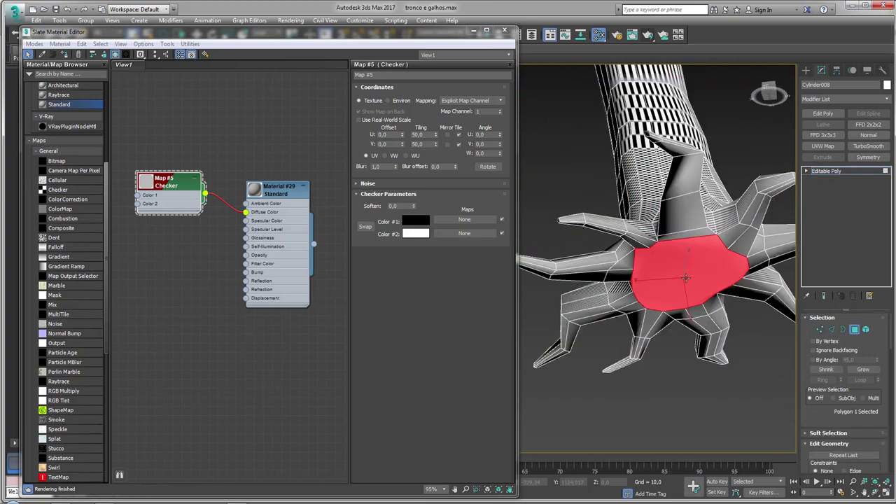
pyautogui.press('Delete')
pyautogui.click(683, 236)
pyautogui.keyDown('ctrl'); pyautogui.click(675, 231); pyautogui.keyUp('ctrl')
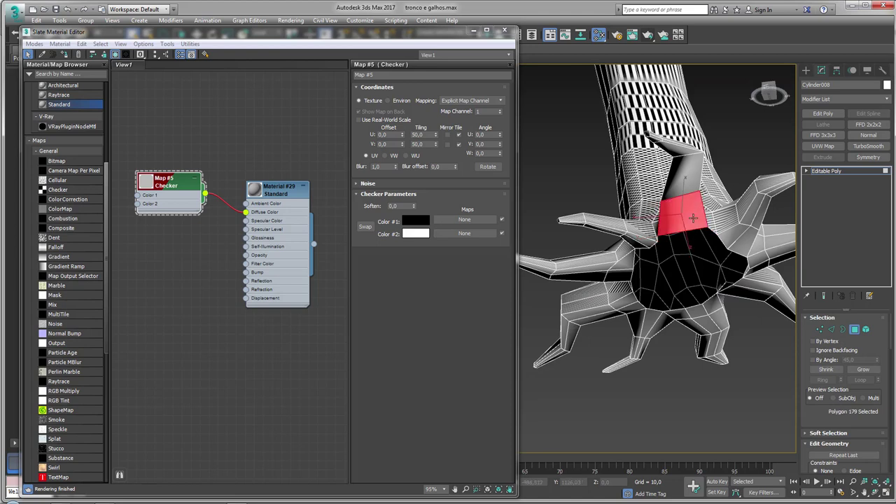
pyautogui.press('Delete')
pyautogui.click(682, 179)
pyautogui.press('Delete')
# Step: Delete further trunk faces above and along the edge of the base hole
pyautogui.click(676, 148)
pyautogui.press('Delete')
pyautogui.click(653, 138)
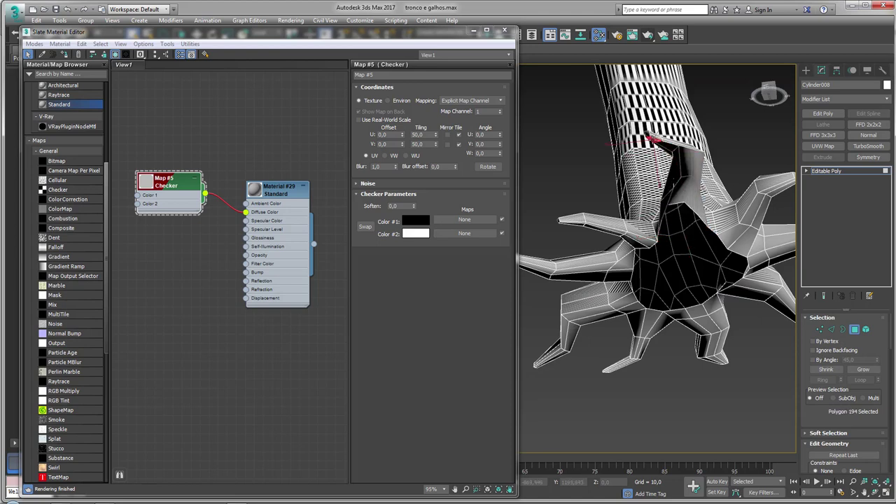
pyautogui.press('Delete')
pyautogui.click(619, 233)
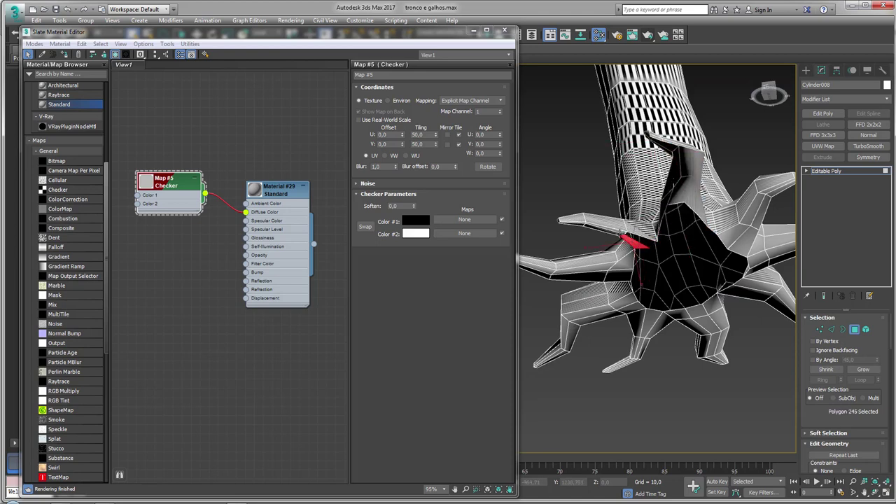
pyautogui.press('Delete')
pyautogui.scroll(2, 616, 233)
pyautogui.click(611, 230)
pyautogui.press('Delete')
# Step: Delete the branch faces near the hole and orbit to view the open base
pyautogui.click(587, 222)
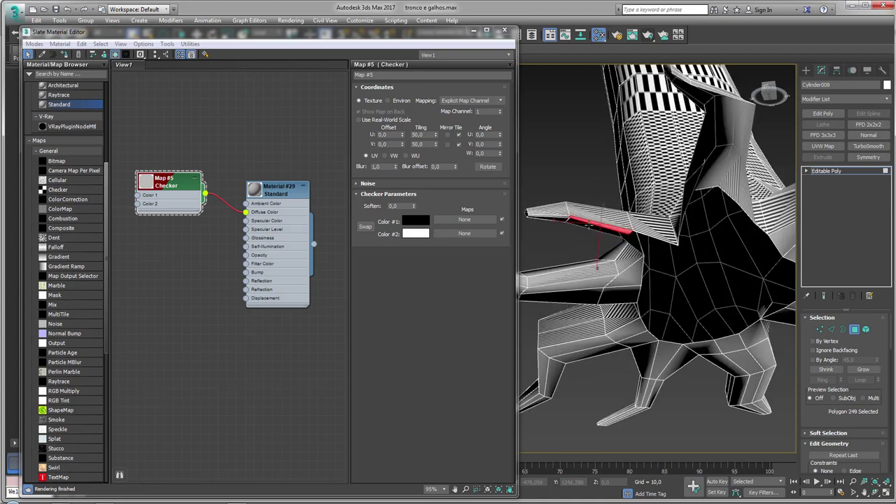
pyautogui.press('Delete')
pyautogui.click(560, 216)
pyautogui.press('Delete')
pyautogui.click(562, 215)
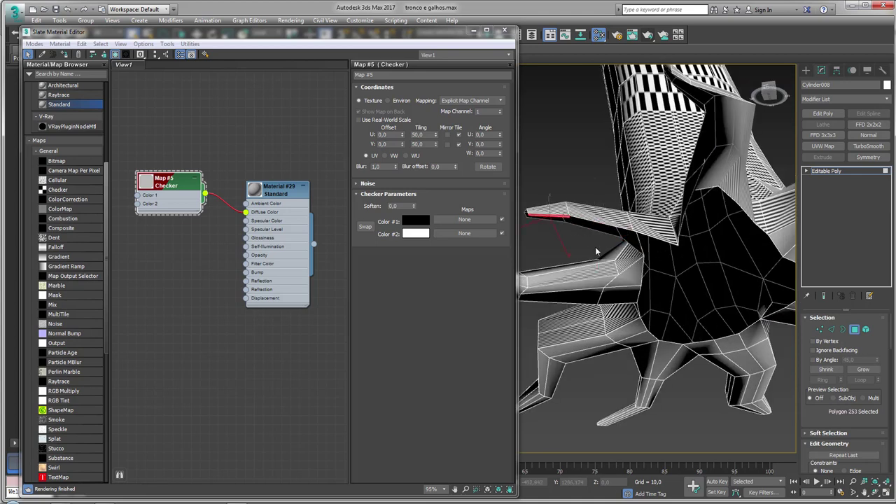
pyautogui.press('Delete')
pyautogui.keyDown('alt'); pyautogui.moveTo(562, 215); pyautogui.dragTo(751, 284, button='middle'); pyautogui.keyUp('alt')
pyautogui.press('2')
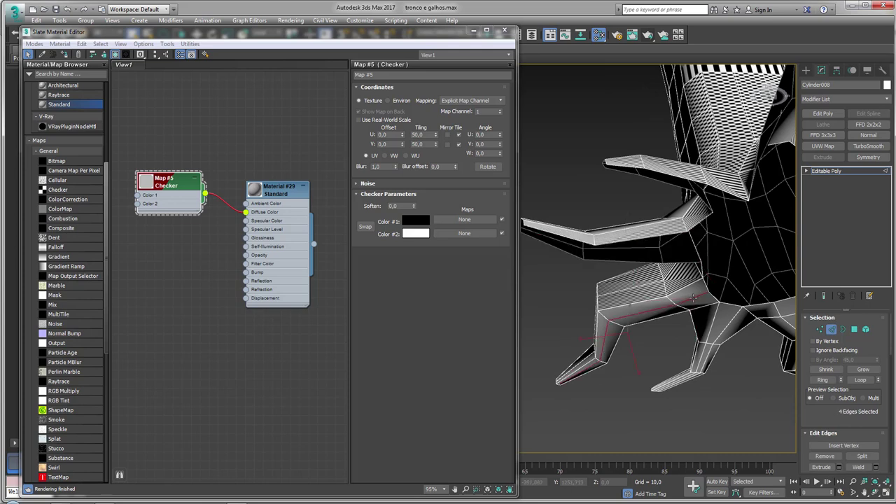
# Step: Select edge loops around the base of the lower-right branch
pyautogui.doubleClick(728, 326)
pyautogui.keyDown('alt'); pyautogui.moveTo(726, 326); pyautogui.dragTo(644, 278, button='middle'); pyautogui.keyUp('alt')
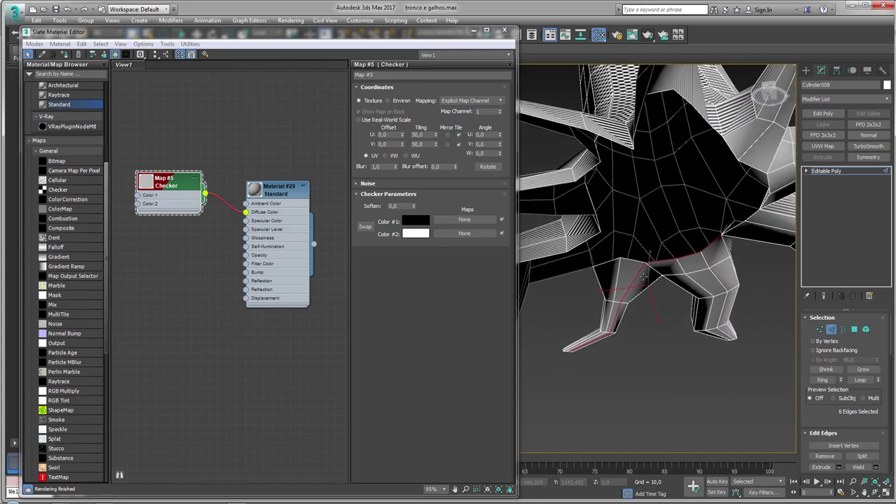
pyautogui.doubleClick(694, 271)
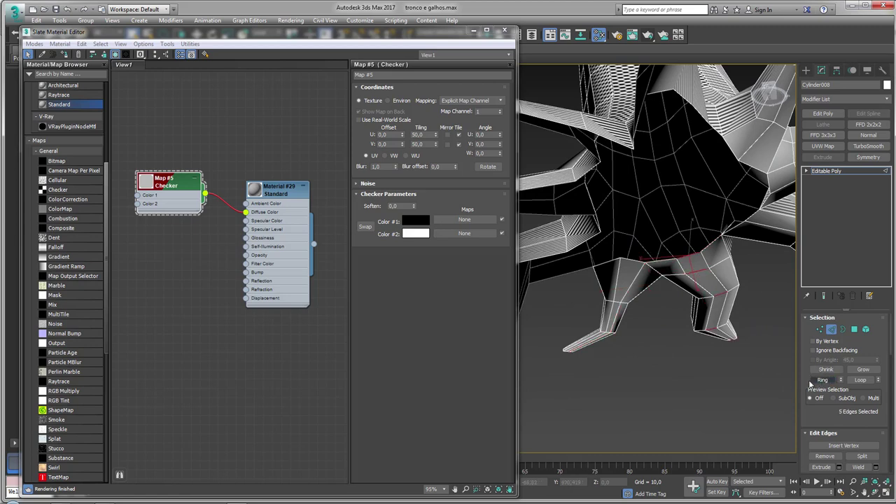
# Step: Select branch face strips, expand them with Grow, then clear the face selection
pyautogui.click(853, 329)
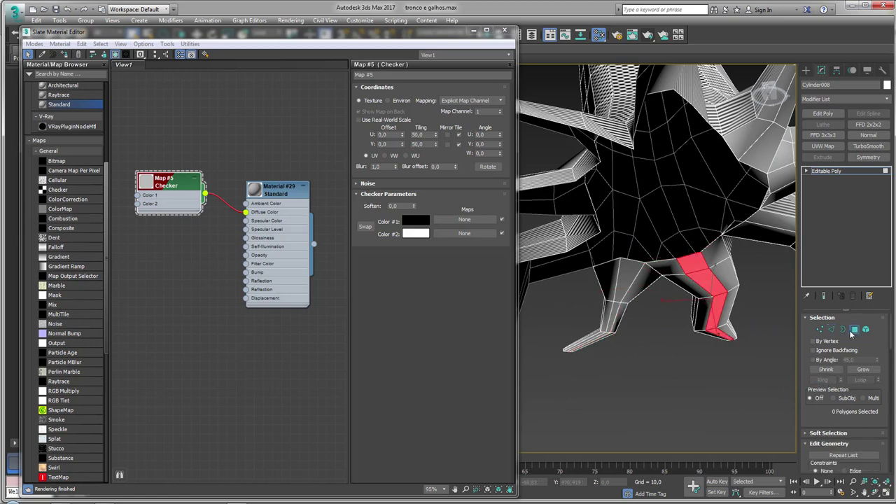
pyautogui.click(852, 330)
pyautogui.click(853, 330)
pyautogui.click(861, 371)
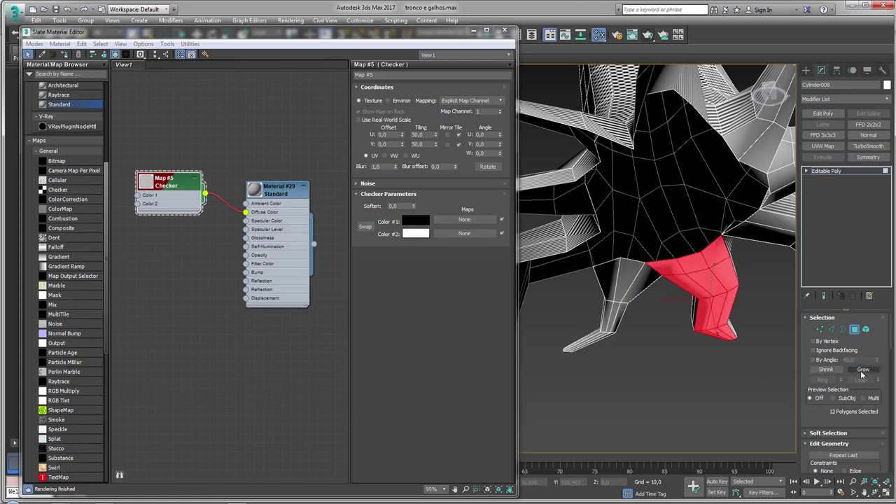
pyautogui.click(652, 310)
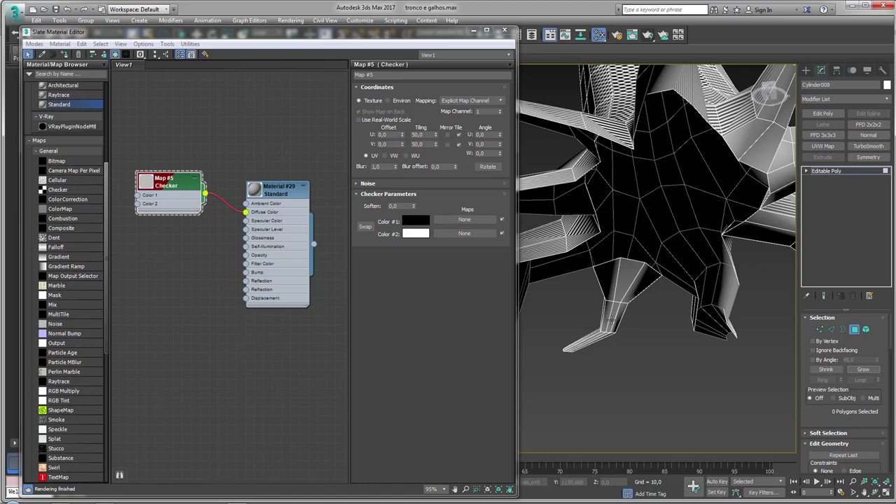
pyautogui.click(610, 319)
pyautogui.click(860, 371)
pyautogui.click(742, 378)
# Step: At Edge level, select an edge loop along the lower branch, then deselect it
pyautogui.keyDown('alt'); pyautogui.moveTo(741, 378); pyautogui.dragTo(687, 260, button='middle'); pyautogui.keyUp('alt')
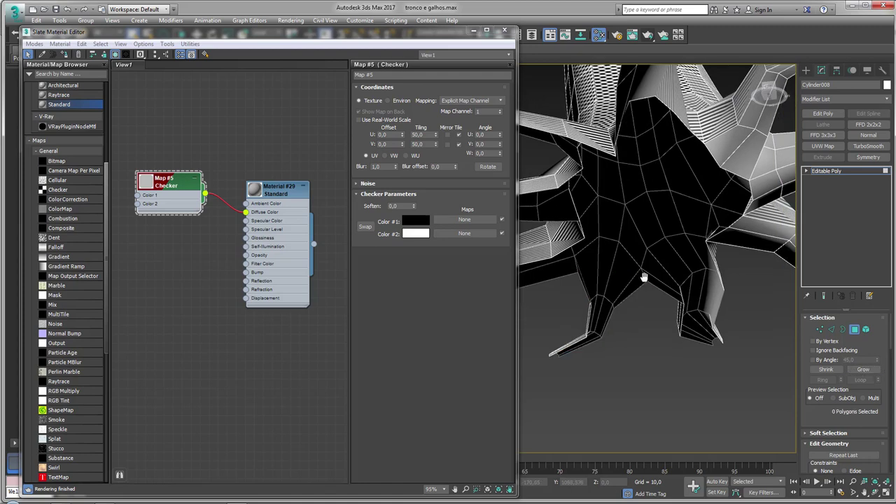
pyautogui.click(830, 329)
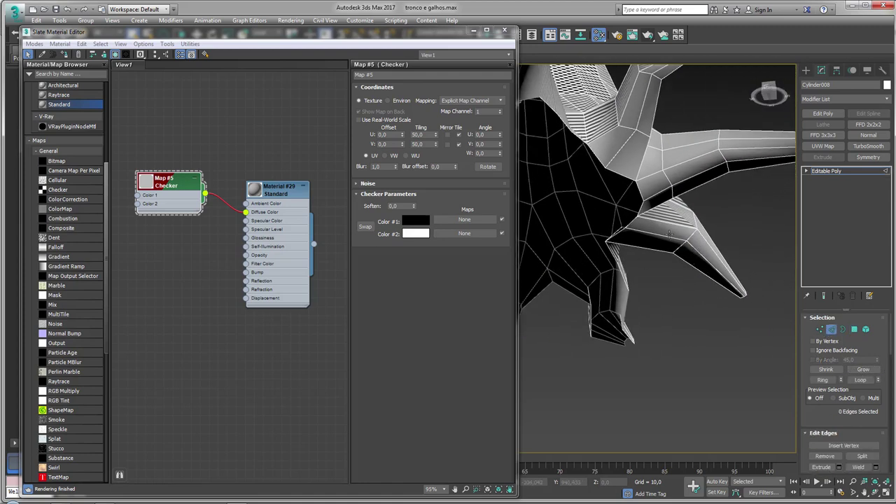
pyautogui.moveTo(667, 237)
pyautogui.mouseDown(button='middle')
pyautogui.moveTo(643, 246)
pyautogui.moveTo(647, 236)
pyautogui.mouseUp(button='middle')
pyautogui.doubleClick(657, 227)
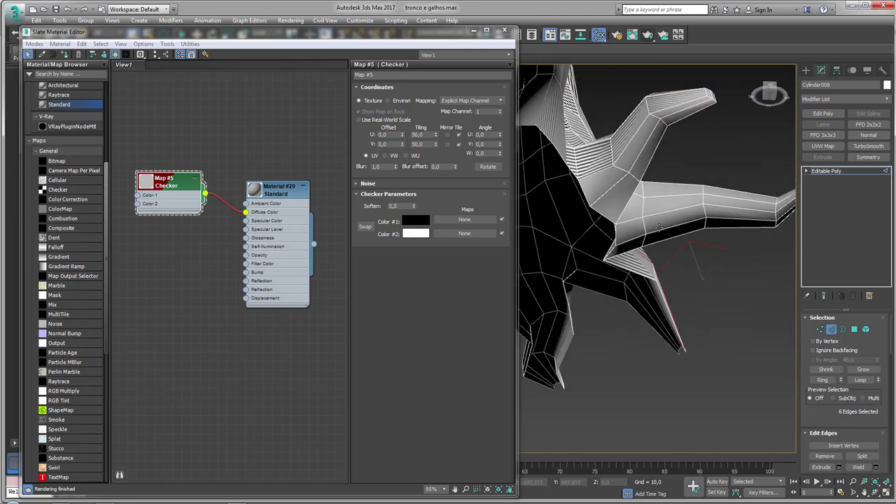
pyautogui.click(664, 228)
pyautogui.moveTo(683, 225)
pyautogui.keyDown('alt'); pyautogui.mouseDown(button='middle')
pyautogui.moveTo(609, 209)
pyautogui.moveTo(611, 242)
pyautogui.moveTo(637, 260)
pyautogui.mouseUp(button='middle'); pyautogui.keyUp('alt')
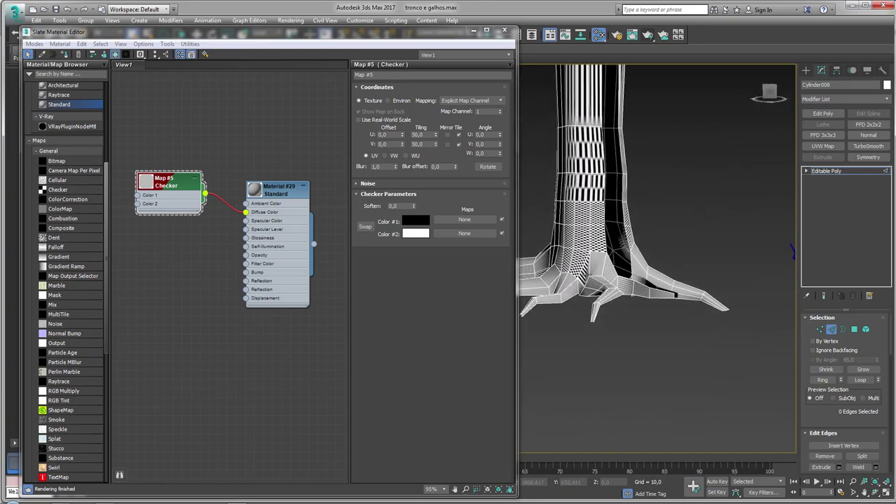
pyautogui.doubleClick(637, 261)
pyautogui.scroll(2, 637, 256)
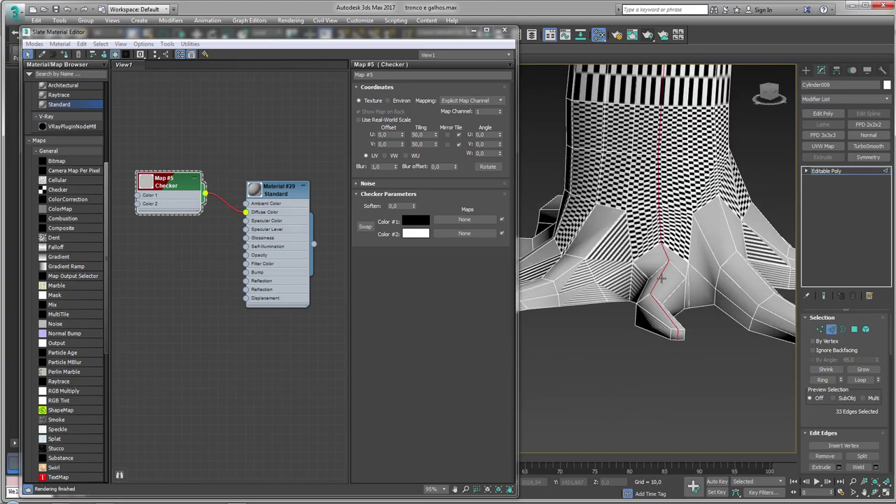
pyautogui.scroll(2, 636, 249)
pyautogui.hotkey('ctrl', 'z')
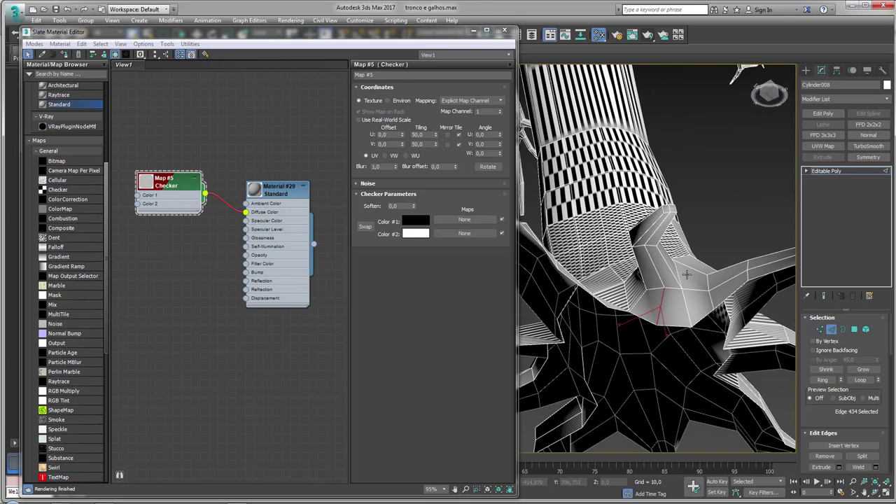
pyautogui.keyDown('alt'); pyautogui.moveTo(685, 331); pyautogui.dragTo(655, 267, button='middle'); pyautogui.keyUp('alt')
pyautogui.keyDown('ctrl'); pyautogui.click(655, 267); pyautogui.keyUp('ctrl')
pyautogui.keyDown('ctrl'); pyautogui.click(640, 219); pyautogui.keyUp('ctrl')
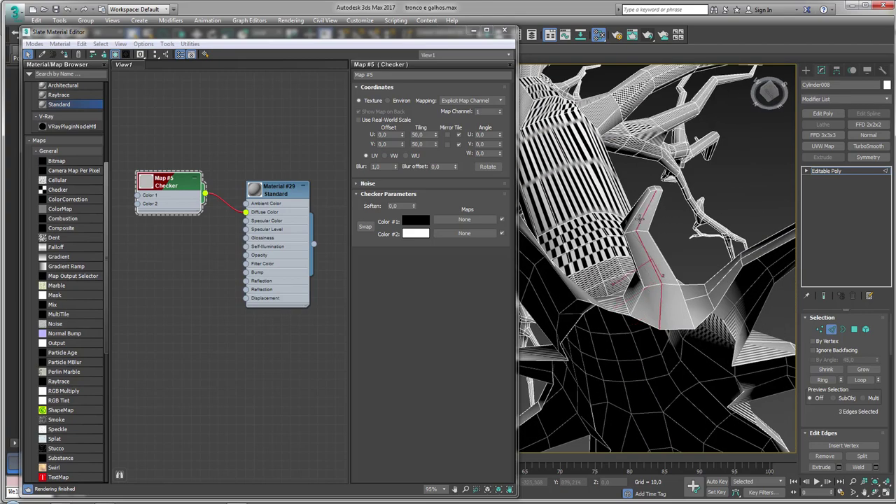
pyautogui.hotkey('ctrl', 'd')
pyautogui.moveTo(640, 218)
pyautogui.keyDown('alt'); pyautogui.mouseDown(button='middle')
pyautogui.moveTo(732, 324)
pyautogui.moveTo(685, 308)
pyautogui.moveTo(606, 438)
pyautogui.mouseUp(button='middle'); pyautogui.keyUp('alt')
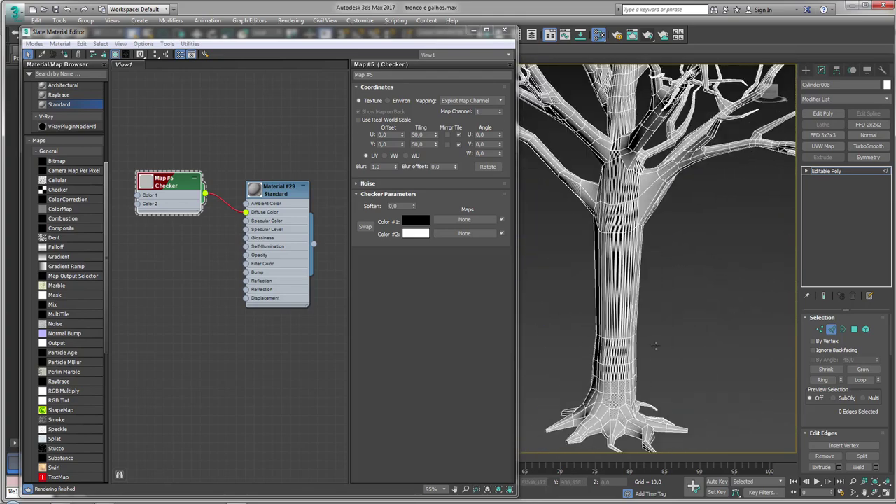
pyautogui.scroll(-3, 561, 258)
pyautogui.scroll(-2, 561, 259)
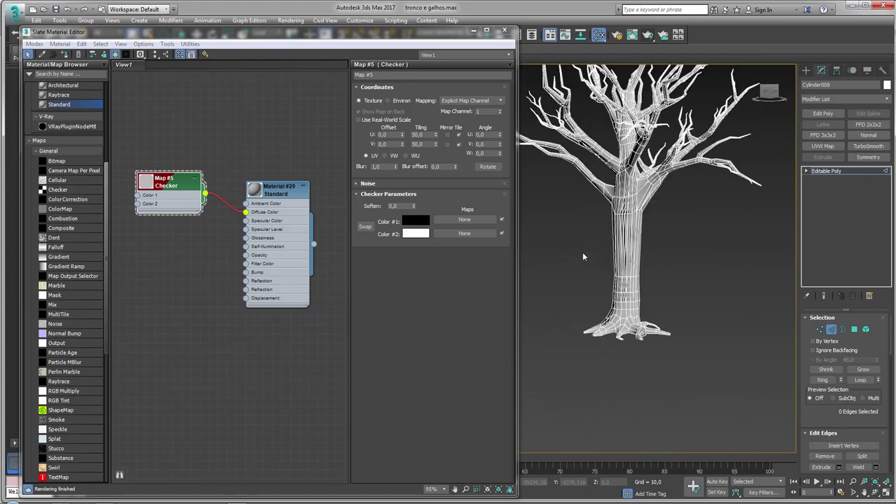
pyautogui.keyDown('alt'); pyautogui.moveTo(583, 256); pyautogui.dragTo(652, 262, button='middle'); pyautogui.keyUp('alt')
pyautogui.keyDown('alt'); pyautogui.moveTo(555, 247); pyautogui.dragTo(664, 213, button='middle'); pyautogui.keyUp('alt')
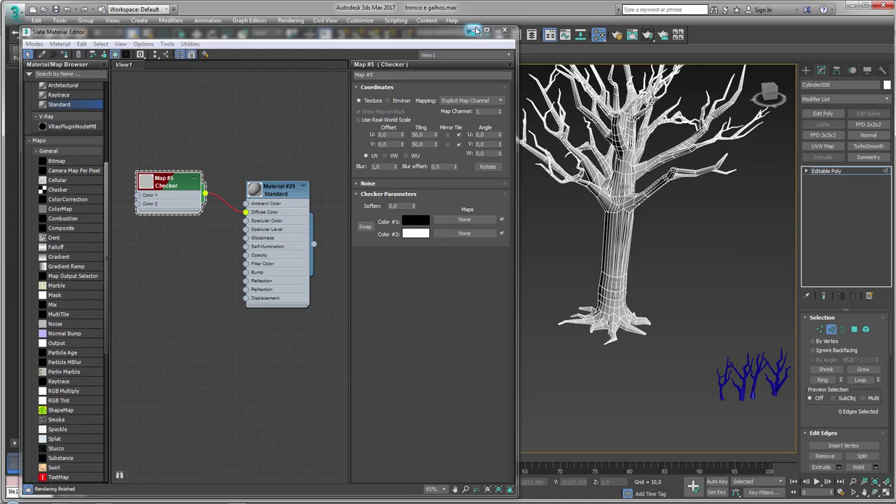
# Step: Close the material editor, frame the tree and switch to lasso region selection
pyautogui.click(504, 30)
pyautogui.press('z')
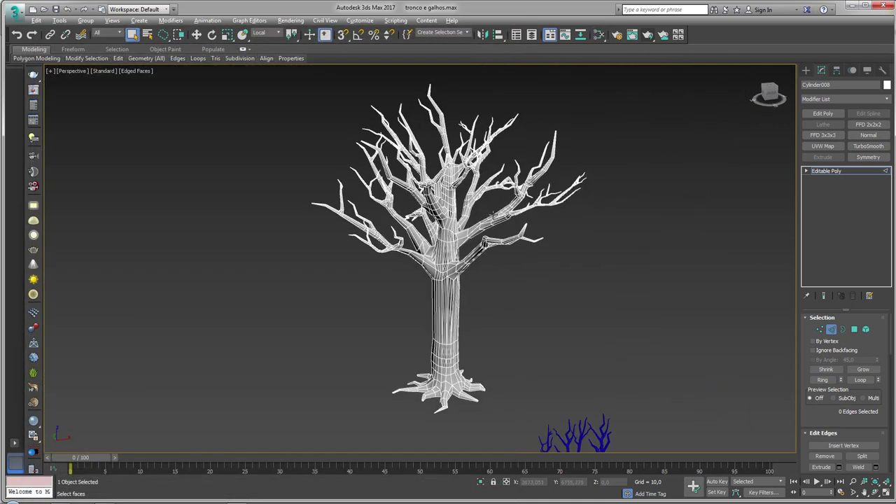
pyautogui.moveTo(162, 34); pyautogui.dragTo(164, 70)
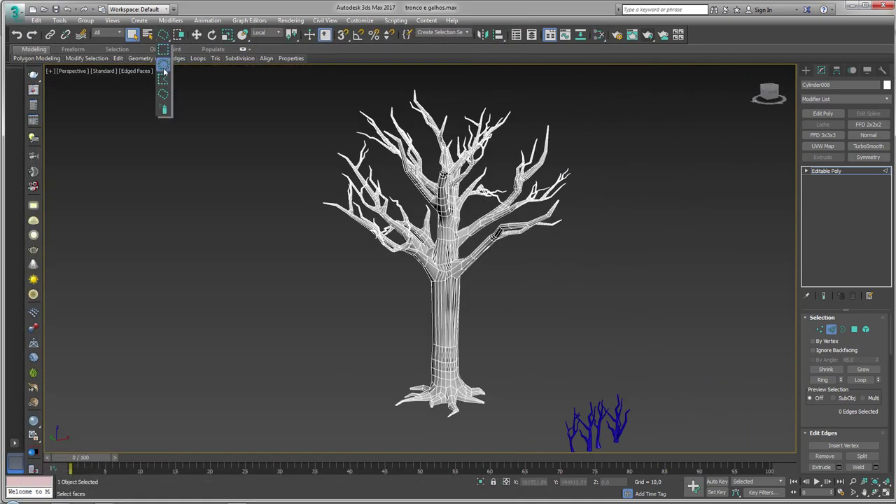
pyautogui.moveTo(531, 257)
pyautogui.keyDown('alt'); pyautogui.mouseDown(button='middle')
pyautogui.moveTo(544, 272)
pyautogui.moveTo(555, 256)
pyautogui.mouseUp(button='middle'); pyautogui.keyUp('alt')
# Step: Select the right-hand branch's faces and detach them as Object001
pyautogui.click(855, 330)
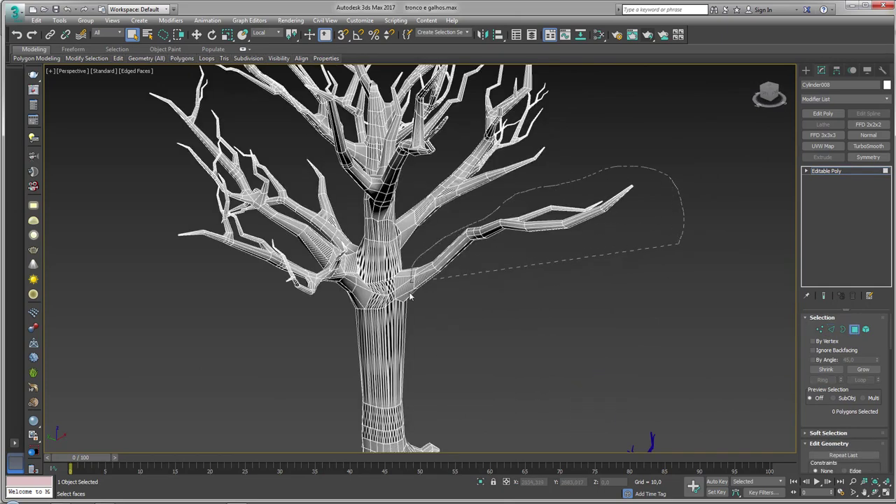
pyautogui.moveTo(410, 297); pyautogui.dragTo(431, 317)
pyautogui.moveTo(432, 317)
pyautogui.keyDown('alt'); pyautogui.mouseDown(button='middle')
pyautogui.moveTo(342, 271)
pyautogui.moveTo(314, 277)
pyautogui.moveTo(443, 331)
pyautogui.moveTo(467, 280)
pyautogui.mouseUp(button='middle'); pyautogui.keyUp('alt')
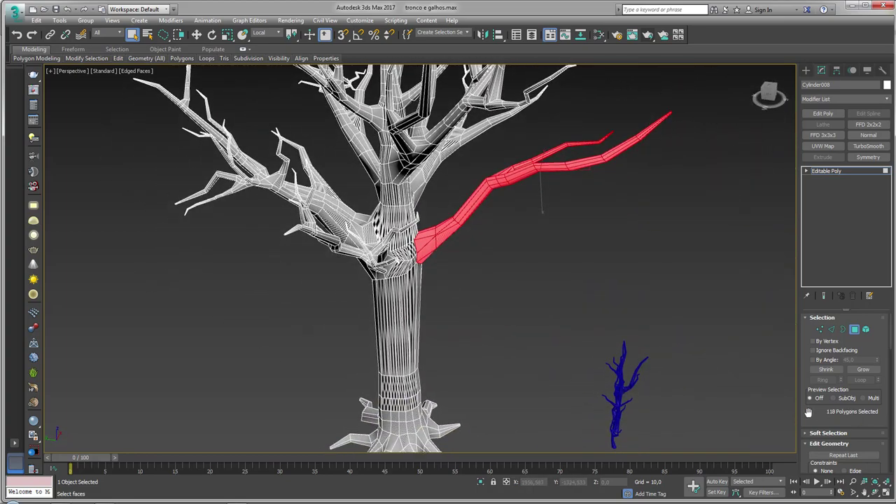
pyautogui.scroll(-3, 809, 413)
pyautogui.scroll(-2, 812, 392)
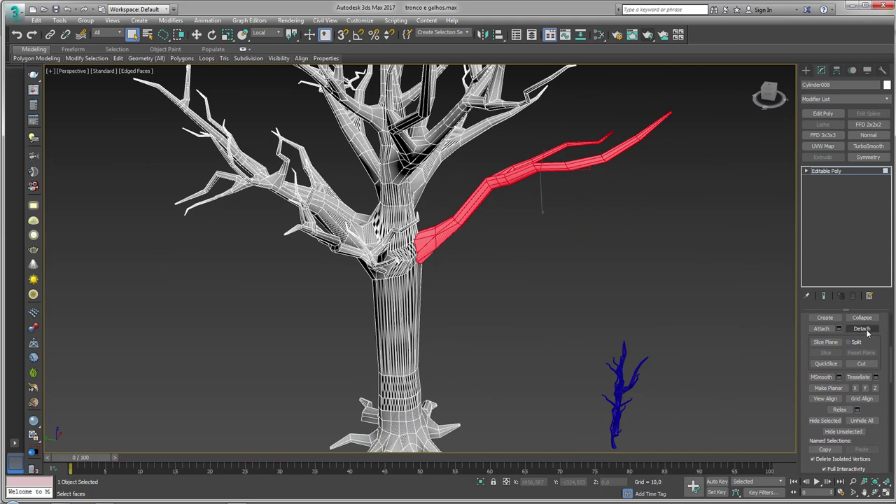
pyautogui.click(861, 328)
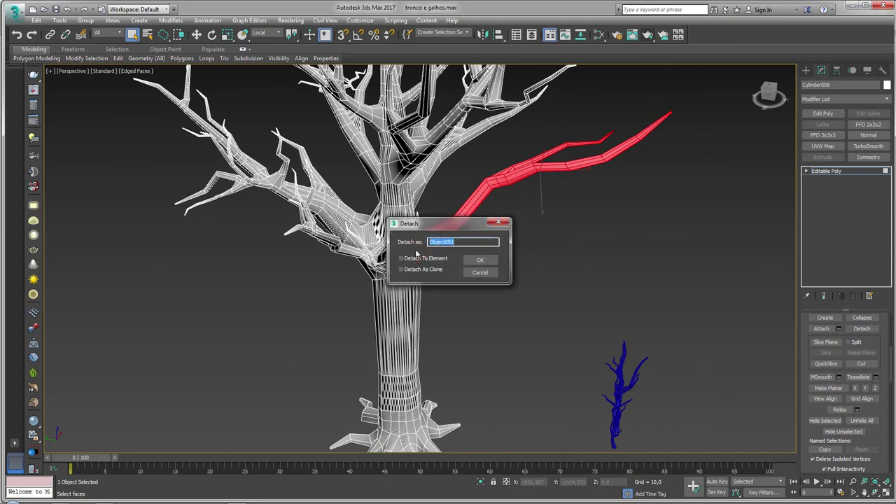
pyautogui.click(480, 261)
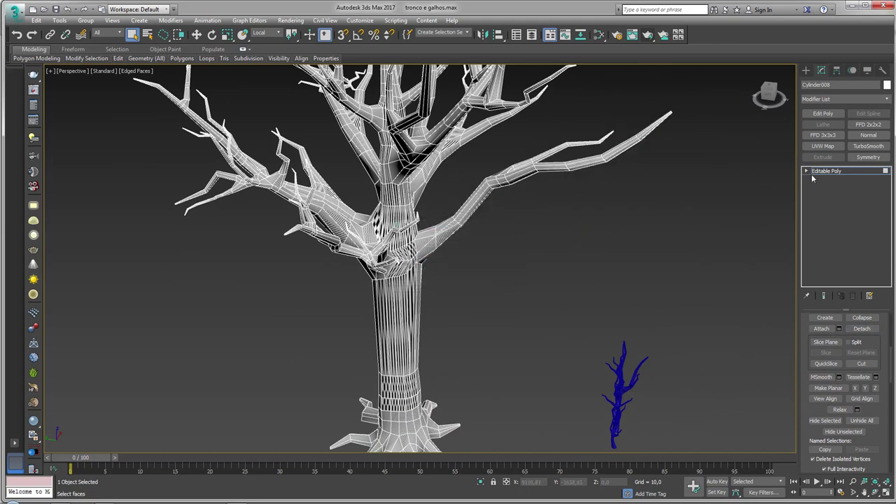
# Step: Select the detached branch and test-move it, cancelling to keep it in place
pyautogui.click(476, 206)
pyautogui.scroll(-5, 476, 207)
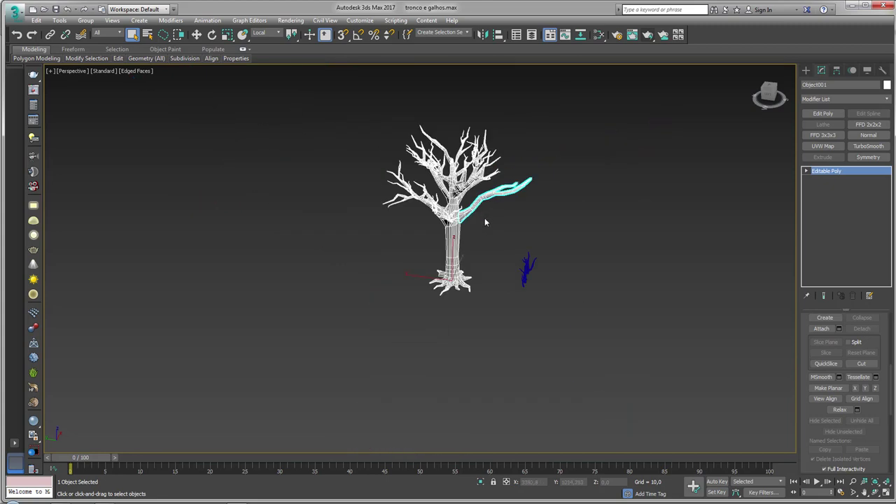
pyautogui.scroll(3, 485, 222)
pyautogui.press('w')
pyautogui.moveTo(426, 297); pyautogui.dragTo(539, 273)
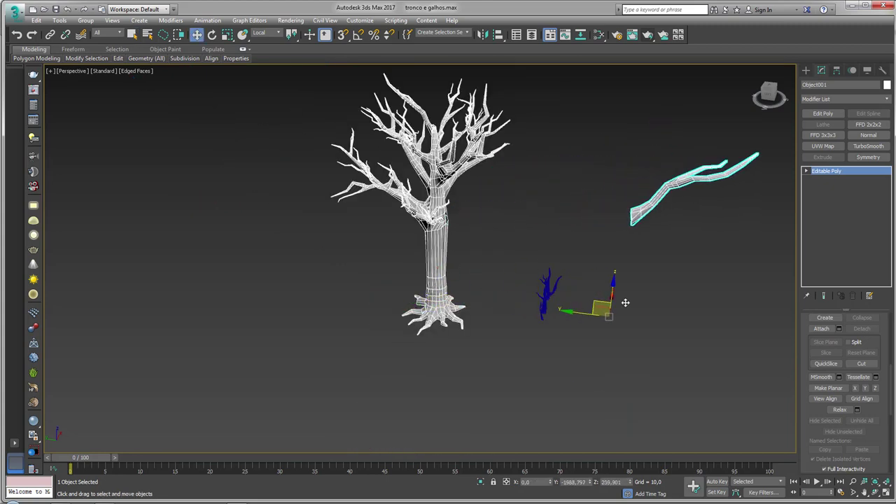
pyautogui.rightClick(538, 273)
pyautogui.moveTo(539, 273)
pyautogui.keyDown('alt'); pyautogui.mouseDown(button='middle')
pyautogui.moveTo(744, 284)
pyautogui.moveTo(722, 293)
pyautogui.moveTo(610, 254)
pyautogui.moveTo(404, 278)
pyautogui.mouseUp(button='middle'); pyautogui.keyUp('alt')
# Step: Lasso-select some of the branch's faces, then clear the selection
pyautogui.press('4')
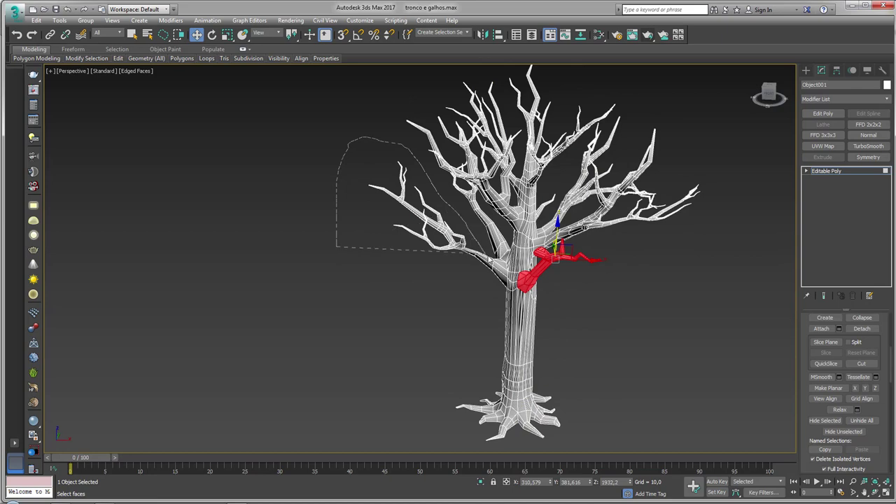
pyautogui.moveTo(476, 253); pyautogui.dragTo(496, 262)
pyautogui.moveTo(487, 301); pyautogui.dragTo(489, 301)
pyautogui.moveTo(488, 301)
pyautogui.keyDown('alt'); pyautogui.mouseDown(button='middle')
pyautogui.moveTo(509, 308)
pyautogui.moveTo(423, 283)
pyautogui.moveTo(401, 292)
pyautogui.mouseUp(button='middle'); pyautogui.keyUp('alt')
pyautogui.moveTo(382, 145); pyautogui.dragTo(384, 143)
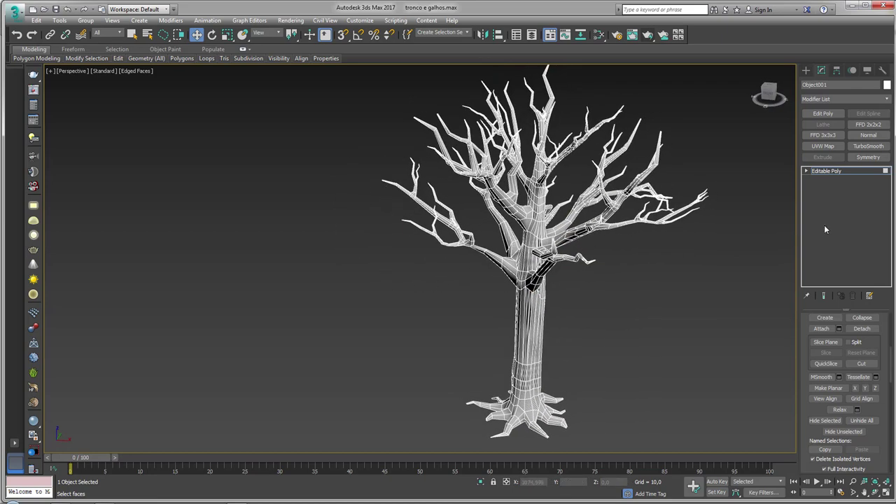
# Step: Hide the detached branch object and select the main tree object
pyautogui.click(833, 171)
pyautogui.keyDown('alt'); pyautogui.moveTo(534, 281); pyautogui.dragTo(523, 272, button='middle'); pyautogui.keyUp('alt')
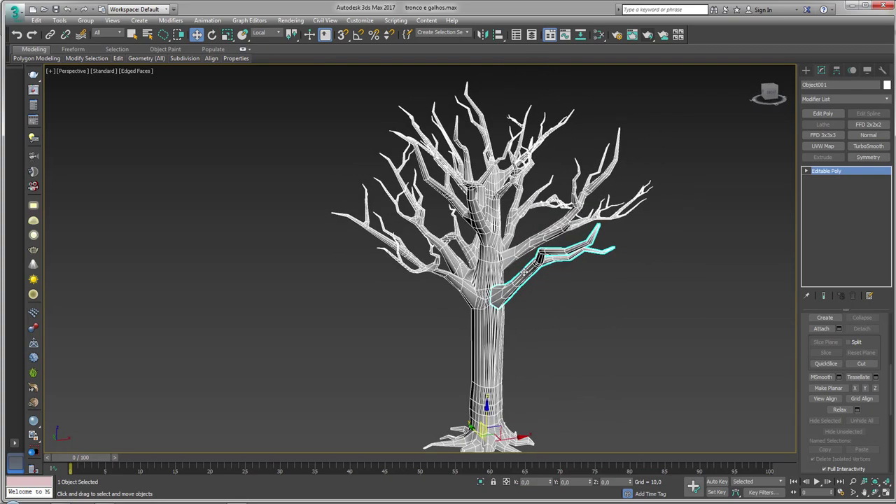
pyautogui.rightClick(521, 267)
pyautogui.click(543, 244)
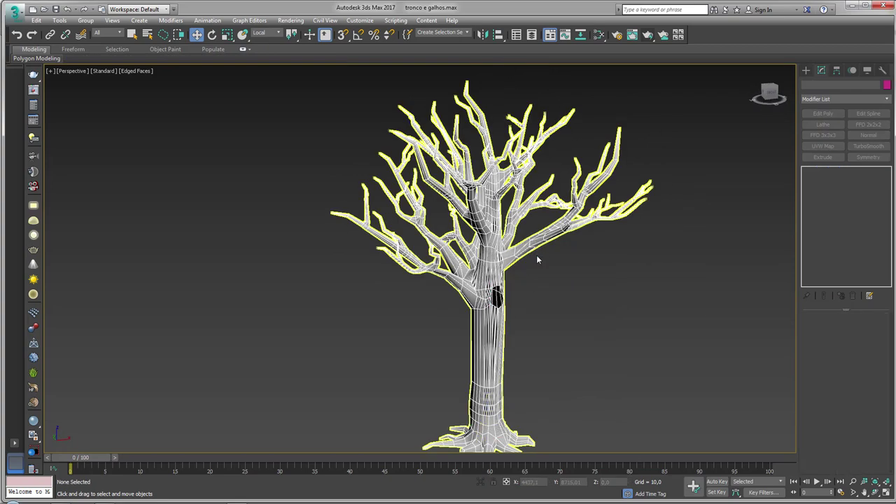
pyautogui.click(536, 255)
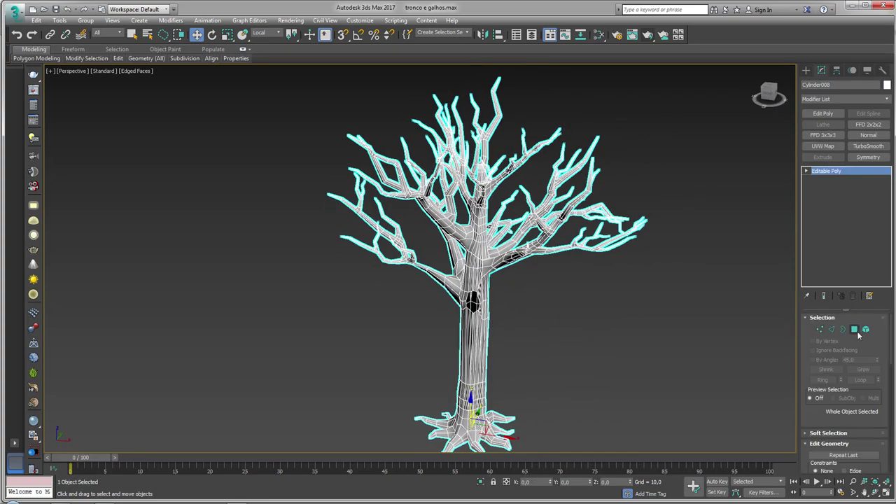
# Step: Lasso-select all faces of the left branch, removing a stray bit from the selection
pyautogui.click(854, 329)
pyautogui.keyDown('alt'); pyautogui.moveTo(556, 286); pyautogui.dragTo(339, 280, button='middle'); pyautogui.keyUp('alt')
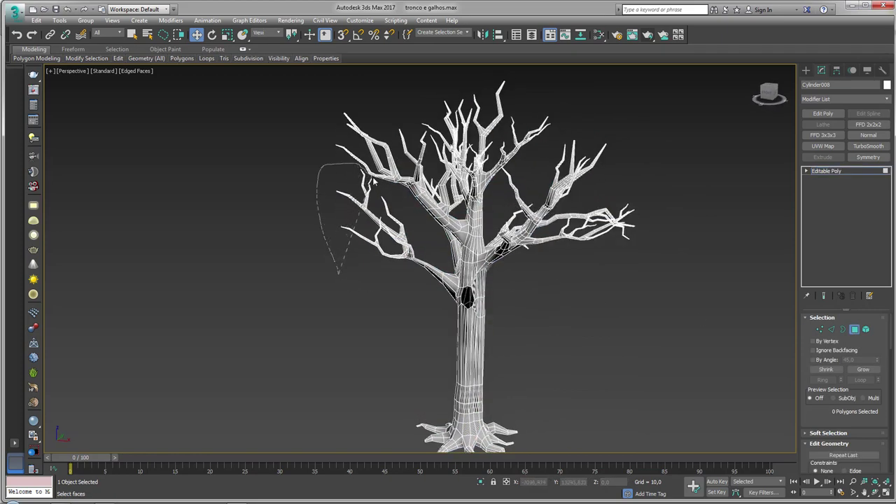
pyautogui.moveTo(446, 278); pyautogui.dragTo(425, 314)
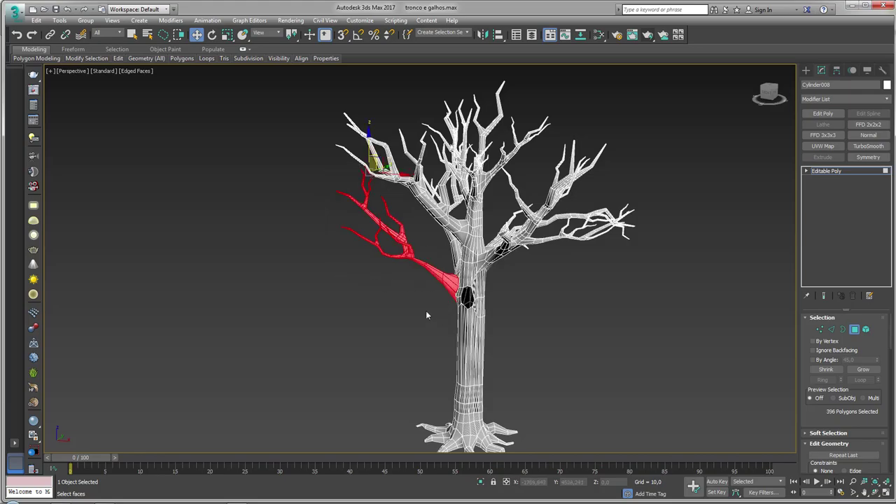
pyautogui.scroll(5, 408, 175)
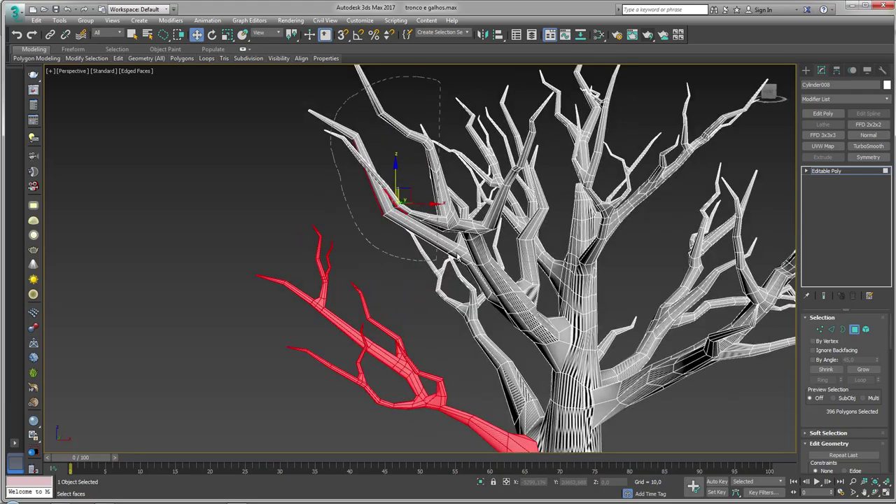
pyautogui.keyDown('alt'); pyautogui.moveTo(456, 259); pyautogui.dragTo(439, 257); pyautogui.keyUp('alt')
pyautogui.moveTo(440, 258)
pyautogui.keyDown('alt'); pyautogui.mouseDown(button='middle')
pyautogui.moveTo(577, 259)
pyautogui.moveTo(566, 277)
pyautogui.mouseUp(button='middle'); pyautogui.keyUp('alt')
pyautogui.scroll(-5, 565, 277)
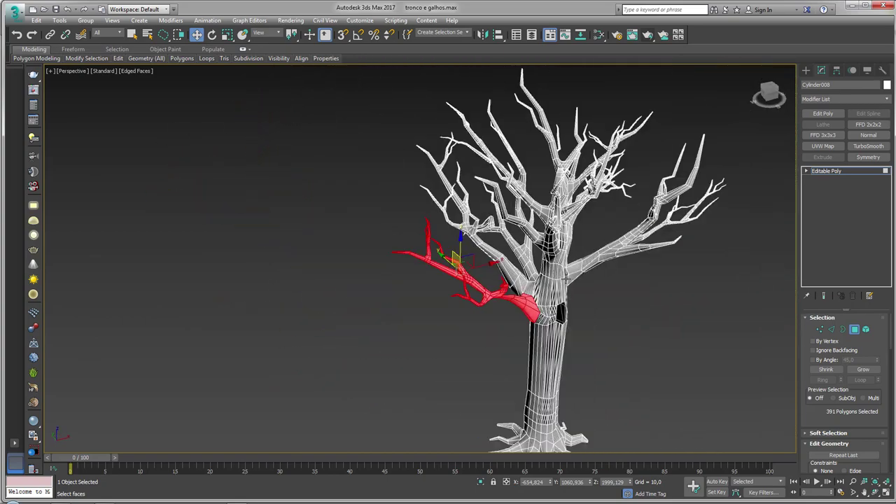
pyautogui.scroll(-5, 825, 419)
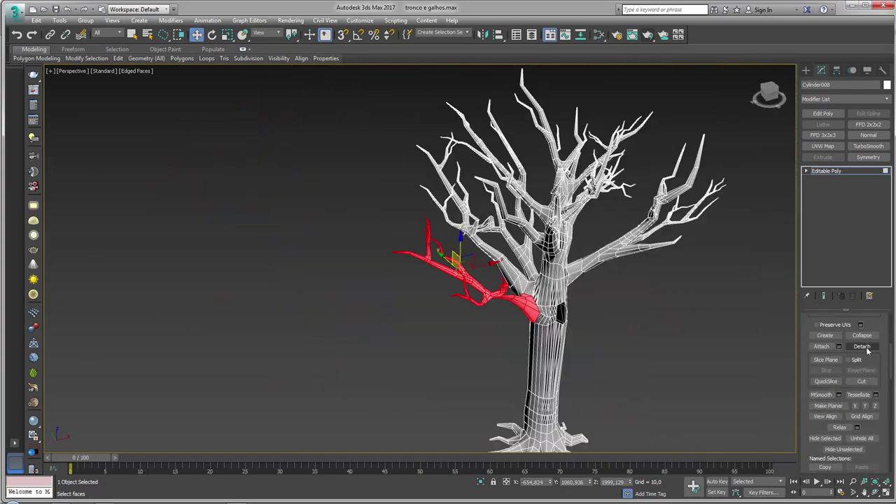
# Step: Detach the left branch polygons as Object002 and select it at object level
pyautogui.click(862, 346)
pyautogui.click(480, 272)
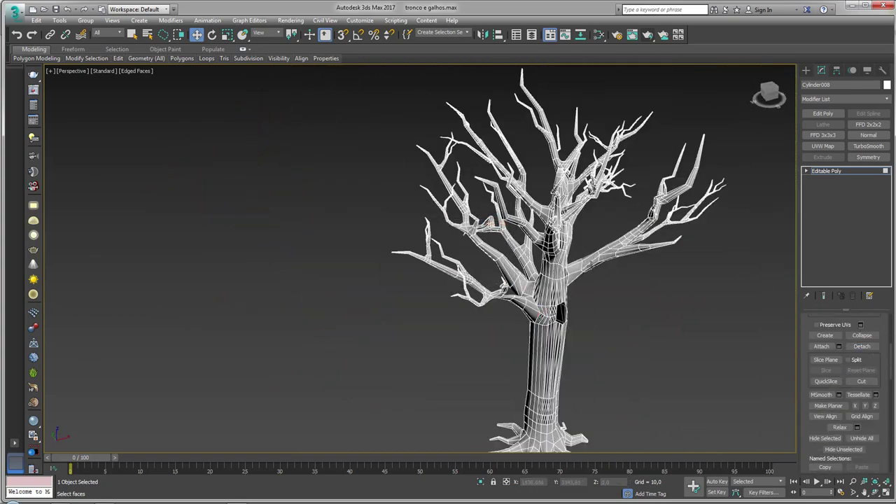
pyautogui.click(826, 171)
pyautogui.click(497, 298)
# Step: Hide Object002, then select Cylinder008 and pick its red left branch polygons
pyautogui.rightClick(497, 297)
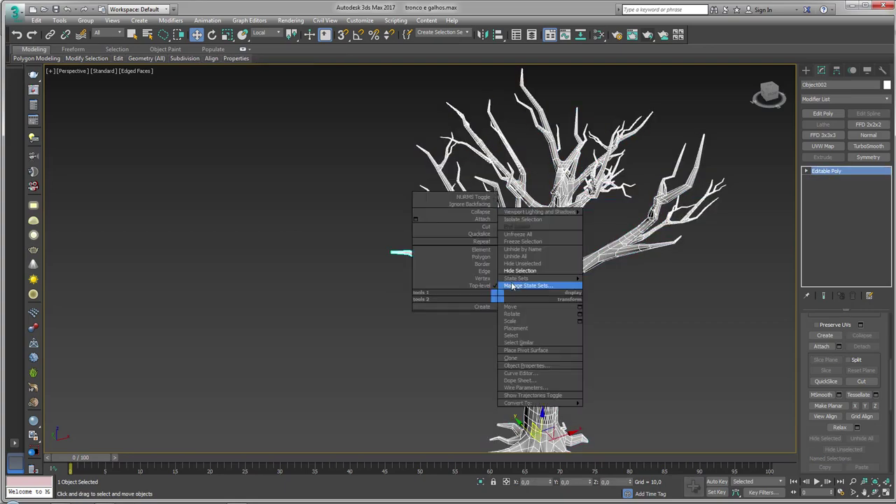
pyautogui.click(520, 270)
pyautogui.keyDown('alt'); pyautogui.moveTo(520, 272); pyautogui.dragTo(466, 256, button='middle'); pyautogui.keyUp('alt')
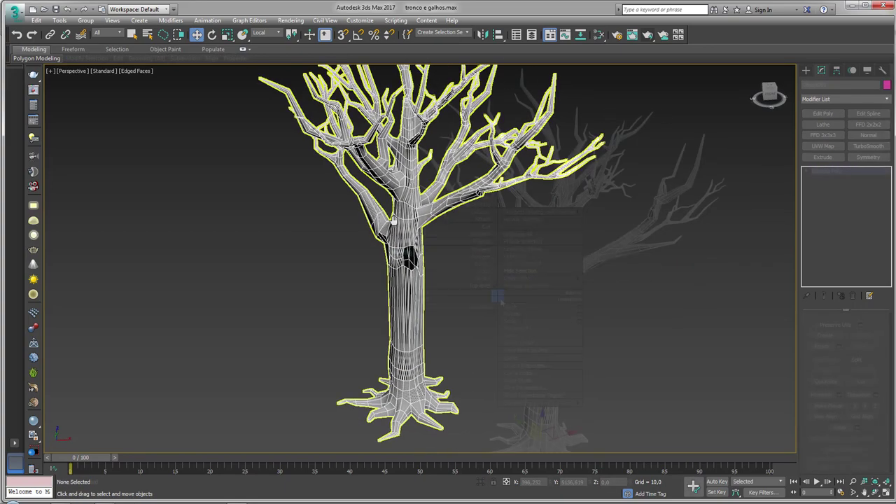
pyautogui.click(465, 256)
pyautogui.click(854, 328)
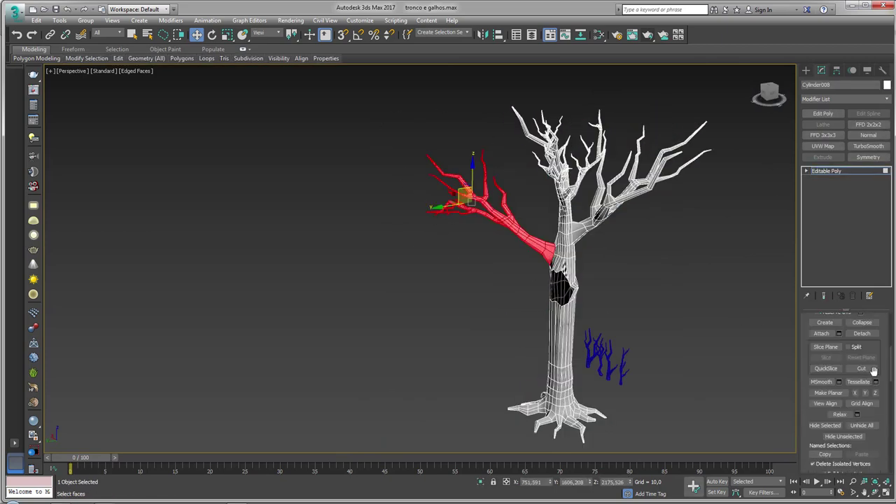
pyautogui.click(545, 205)
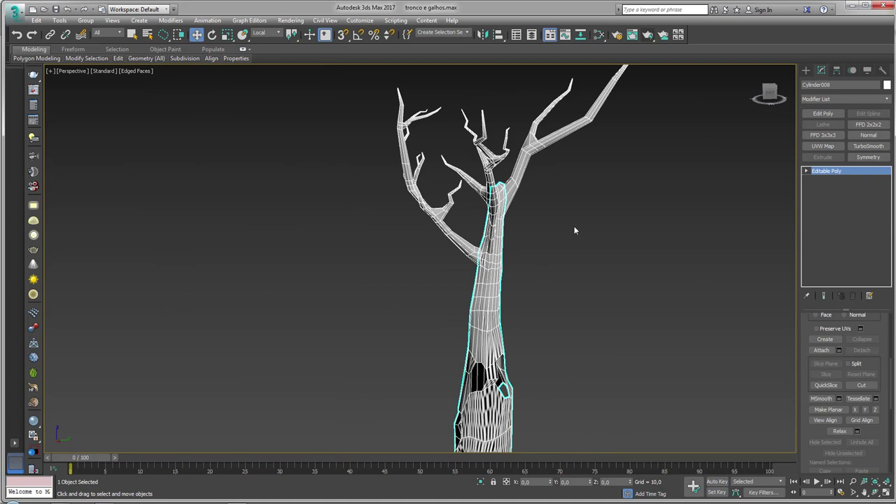
# Step: Unhide all the hidden branches and orbit around the whole tree
pyautogui.rightClick(450, 254)
pyautogui.click(479, 214)
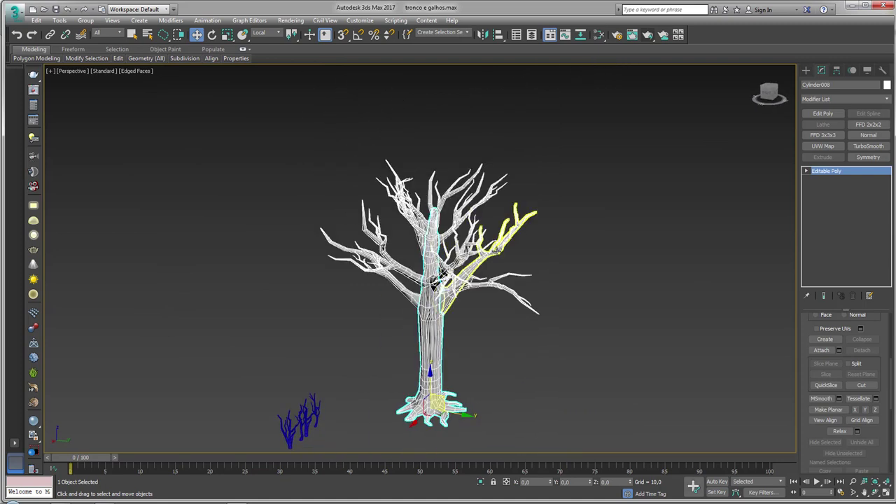
pyautogui.moveTo(478, 214)
pyautogui.keyDown('alt'); pyautogui.mouseDown(button='middle')
pyautogui.moveTo(375, 238)
pyautogui.moveTo(436, 334)
pyautogui.mouseUp(button='middle'); pyautogui.keyUp('alt')
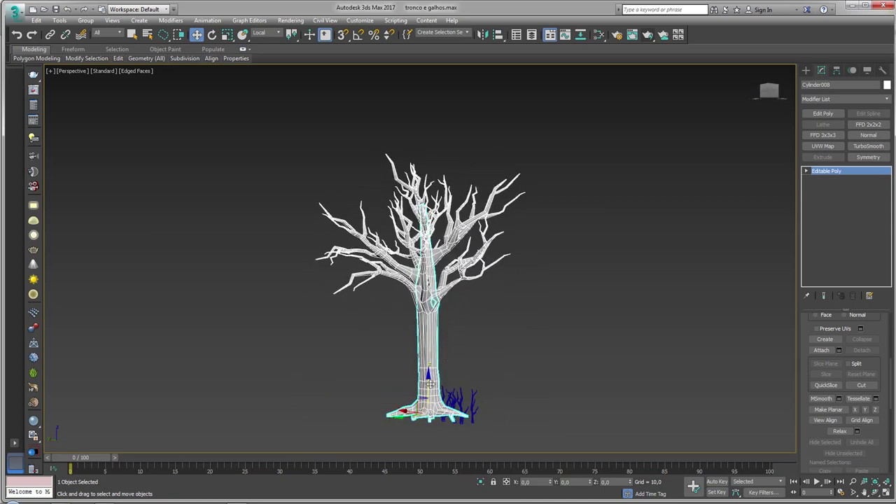
pyautogui.moveTo(423, 396); pyautogui.dragTo(675, 364)
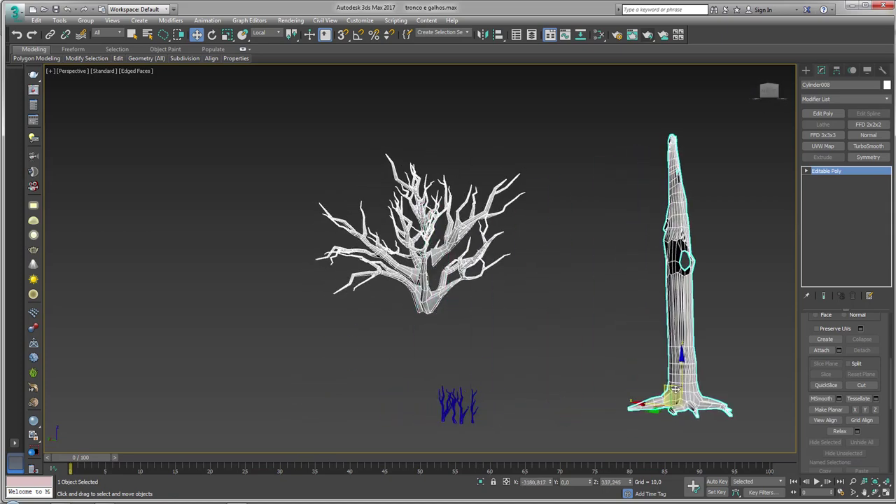
pyautogui.hotkey('ctrl', 'z')
pyautogui.moveTo(448, 278)
pyautogui.keyDown('alt'); pyautogui.mouseDown(button='middle')
pyautogui.moveTo(526, 298)
pyautogui.moveTo(484, 276)
pyautogui.mouseUp(button='middle'); pyautogui.keyUp('alt')
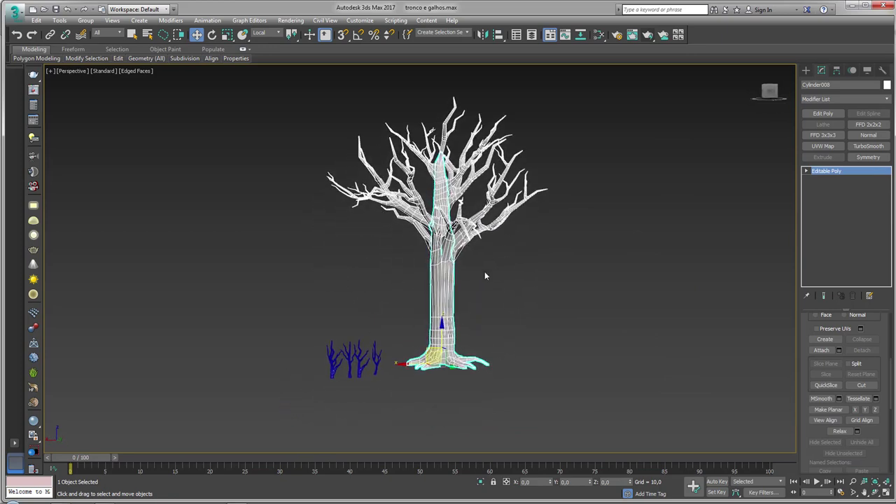
# Step: Isolate the trunk Cylinder008 so only it shows, viewed upright with its holes
pyautogui.click(479, 482)
pyautogui.moveTo(466, 336)
pyautogui.keyDown('alt'); pyautogui.mouseDown(button='middle')
pyautogui.moveTo(542, 360)
pyautogui.moveTo(592, 350)
pyautogui.moveTo(513, 313)
pyautogui.mouseUp(button='middle'); pyautogui.keyUp('alt')
pyautogui.scroll(3, 513, 313)
pyautogui.scroll(5, 513, 313)
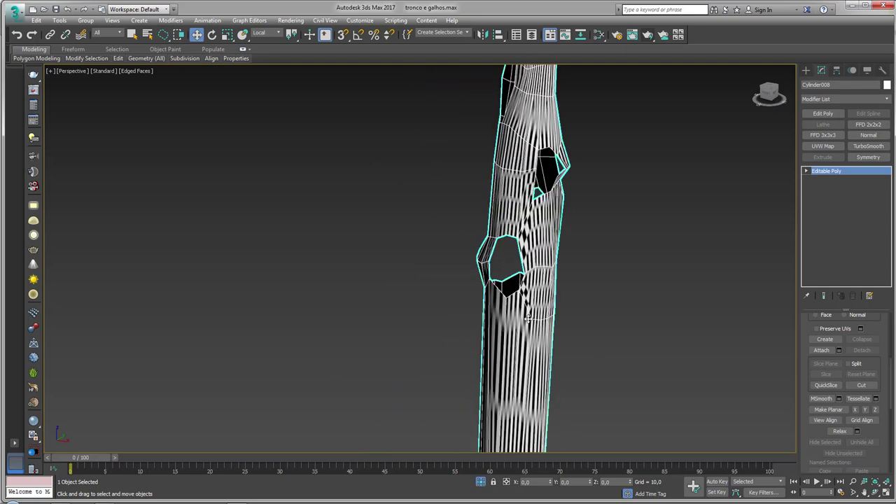
pyautogui.scroll(5, 566, 311)
pyautogui.scroll(-5, 567, 310)
pyautogui.scroll(-3, 566, 310)
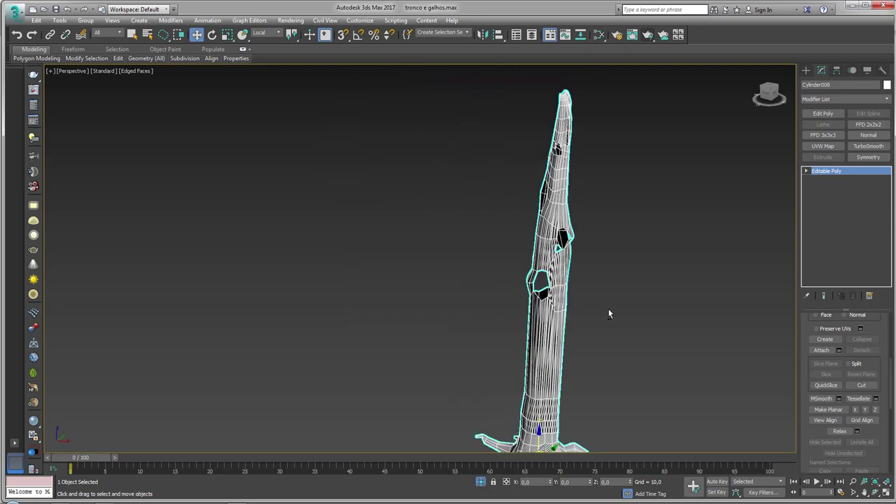
pyautogui.moveTo(610, 312)
pyautogui.keyDown('alt'); pyautogui.mouseDown(button='middle')
pyautogui.moveTo(516, 298)
pyautogui.moveTo(616, 243)
pyautogui.mouseUp(button='middle'); pyautogui.keyUp('alt')
pyautogui.scroll(-2, 516, 298)
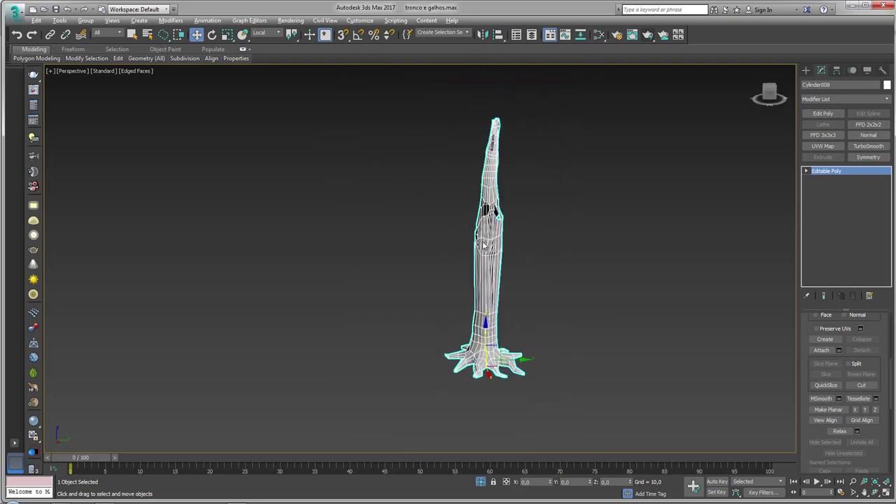
pyautogui.click(887, 101)
pyautogui.moveTo(889, 189); pyautogui.dragTo(890, 422)
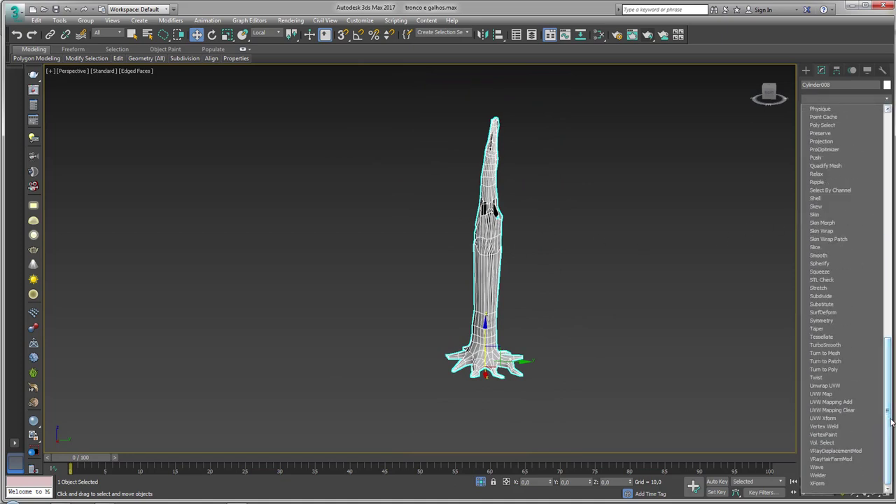
# Step: Add Unwrap UVW to Cylinder008, open Edit UVWs and select the whole UV island
pyautogui.click(837, 385)
pyautogui.moveTo(550, 258); pyautogui.dragTo(682, 262, button='middle')
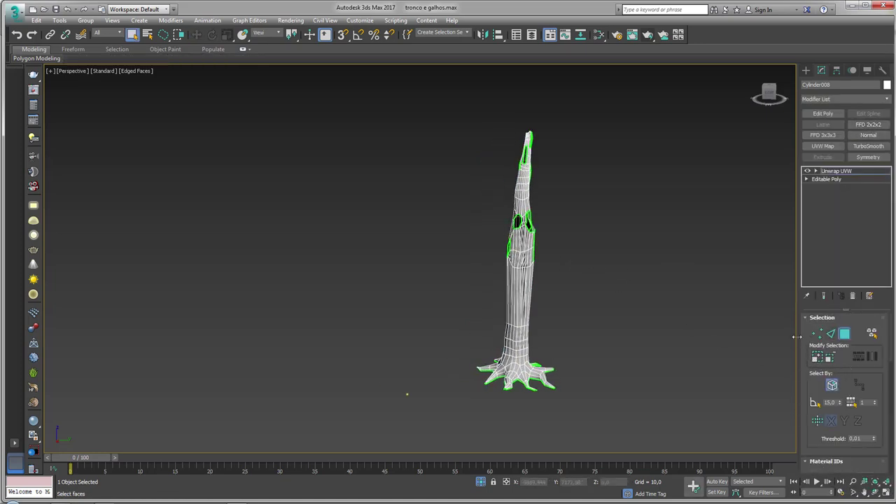
pyautogui.moveTo(797, 338); pyautogui.dragTo(713, 337)
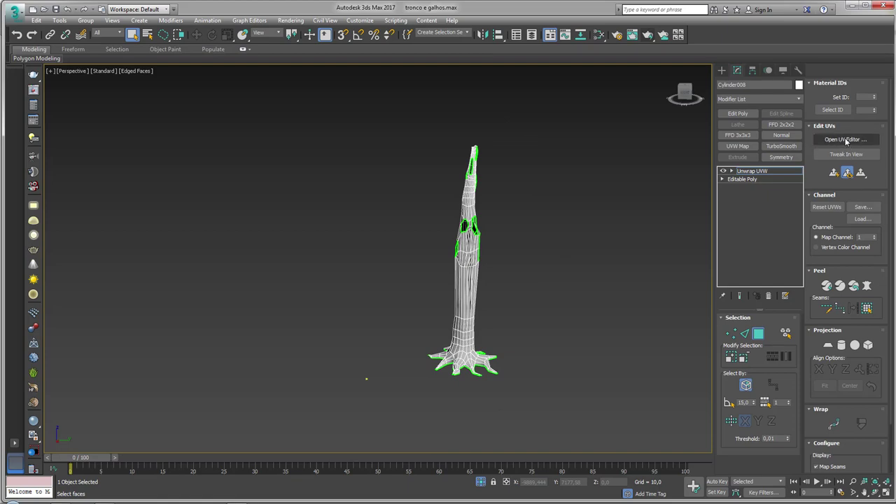
pyautogui.click(845, 140)
pyautogui.scroll(-5, 118, 246)
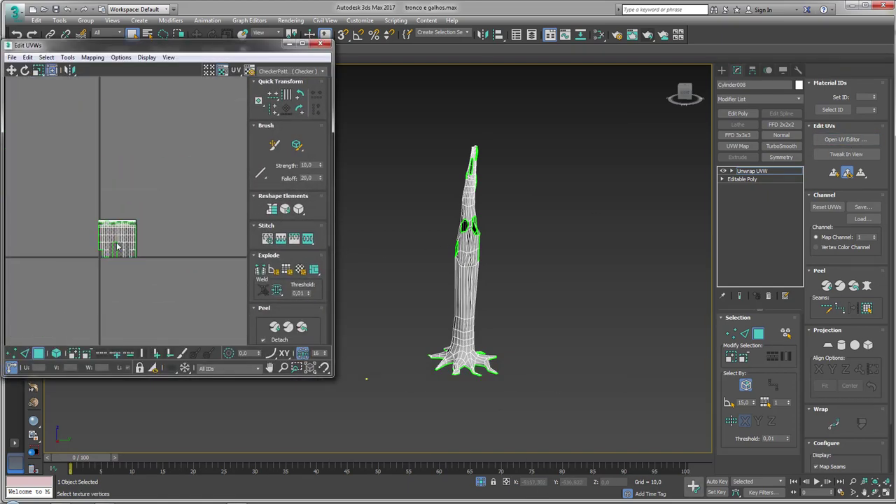
pyautogui.click(126, 253)
pyautogui.scroll(5, 119, 241)
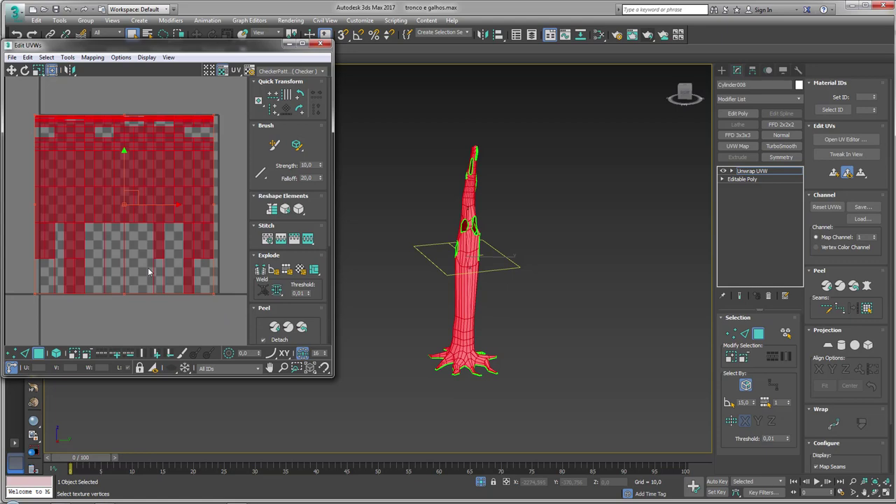
# Step: Select only the trunk's top cap face and break it off as a separate UV piece
pyautogui.moveTo(434, 298)
pyautogui.keyDown('alt'); pyautogui.mouseDown(button='middle')
pyautogui.moveTo(508, 308)
pyautogui.moveTo(515, 269)
pyautogui.moveTo(518, 386)
pyautogui.mouseUp(button='middle'); pyautogui.keyUp('alt')
pyautogui.scroll(5, 557, 259)
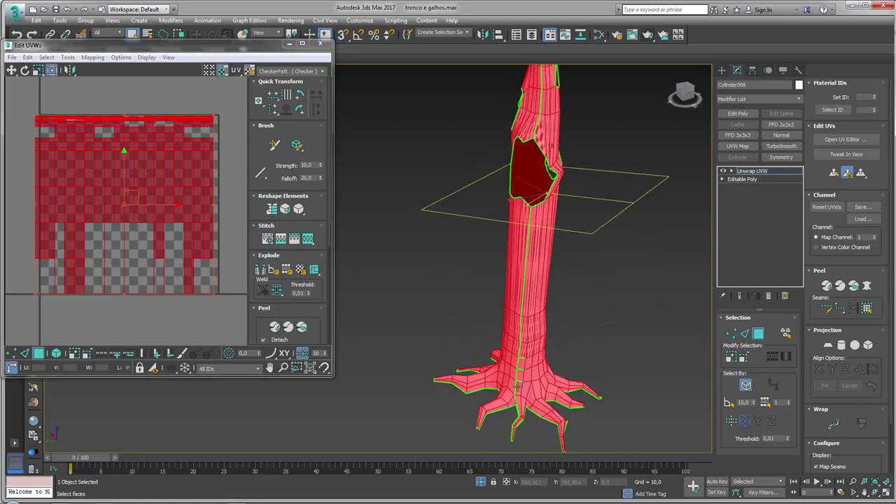
pyautogui.moveTo(526, 208)
pyautogui.keyDown('alt'); pyautogui.mouseDown(button='middle')
pyautogui.moveTo(546, 191)
pyautogui.moveTo(560, 210)
pyautogui.moveTo(555, 234)
pyautogui.mouseUp(button='middle'); pyautogui.keyUp('alt')
pyautogui.scroll(3, 560, 210)
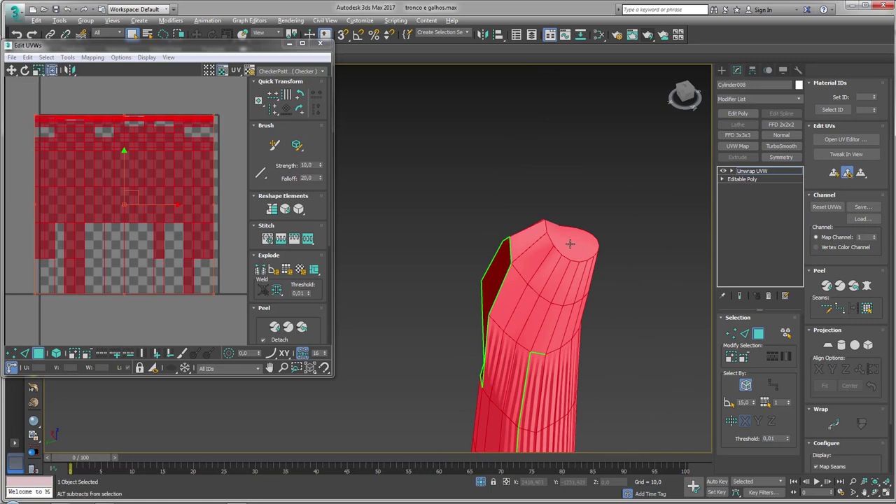
pyautogui.keyDown('alt'); pyautogui.click(556, 236); pyautogui.keyUp('alt')
pyautogui.click(573, 238)
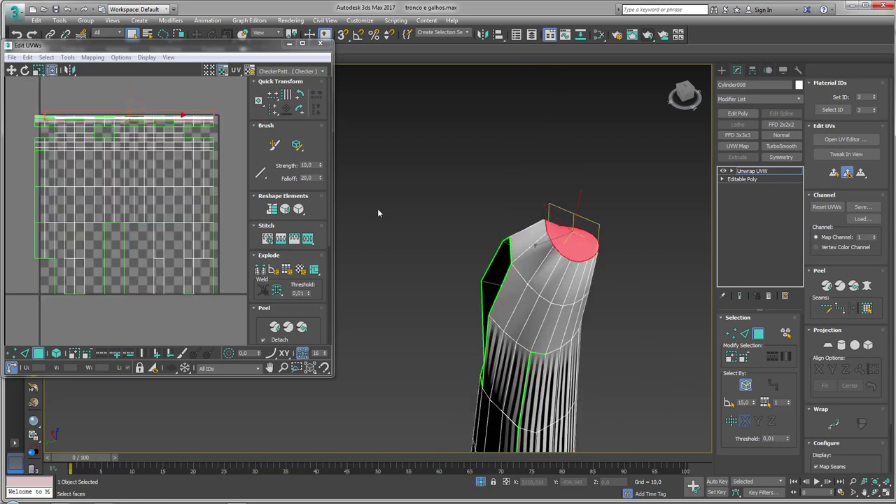
pyautogui.click(259, 271)
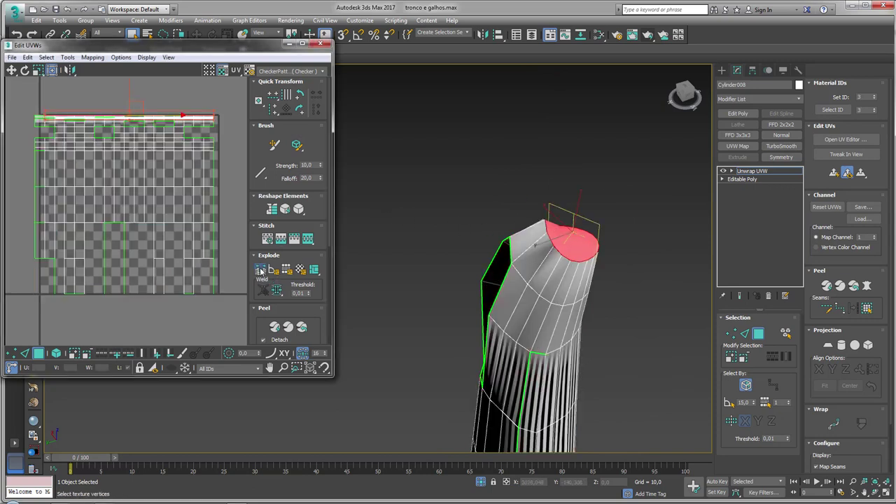
# Step: Move the cap island up and left, then give it a Quick Planar Map
pyautogui.scroll(-3, 189, 162)
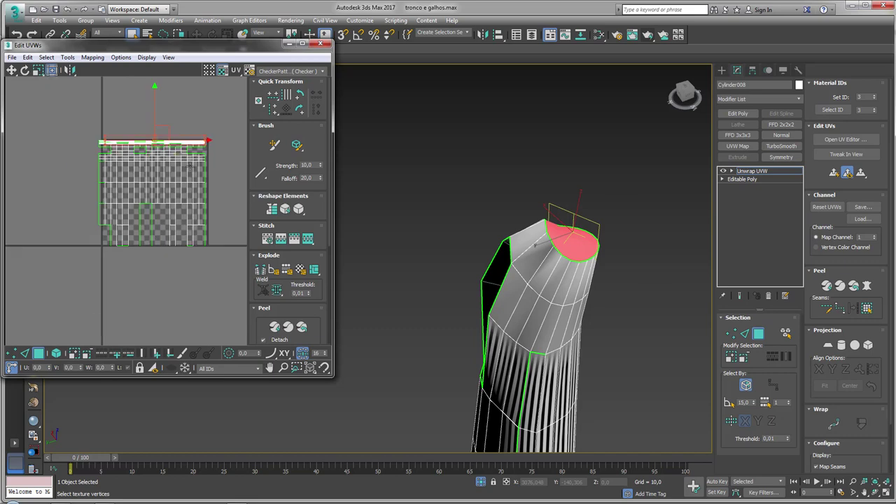
pyautogui.click(832, 174)
pyautogui.moveTo(30, 213); pyautogui.dragTo(147, 212, button='middle')
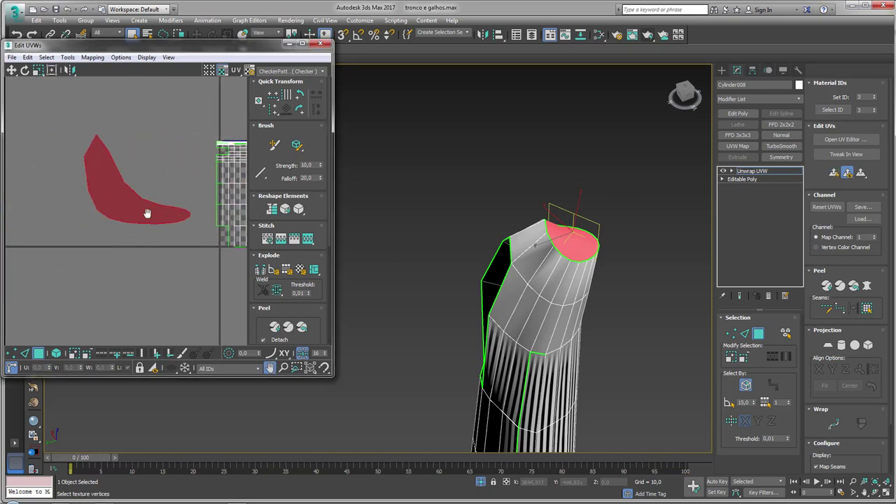
pyautogui.moveTo(147, 213); pyautogui.dragTo(102, 191)
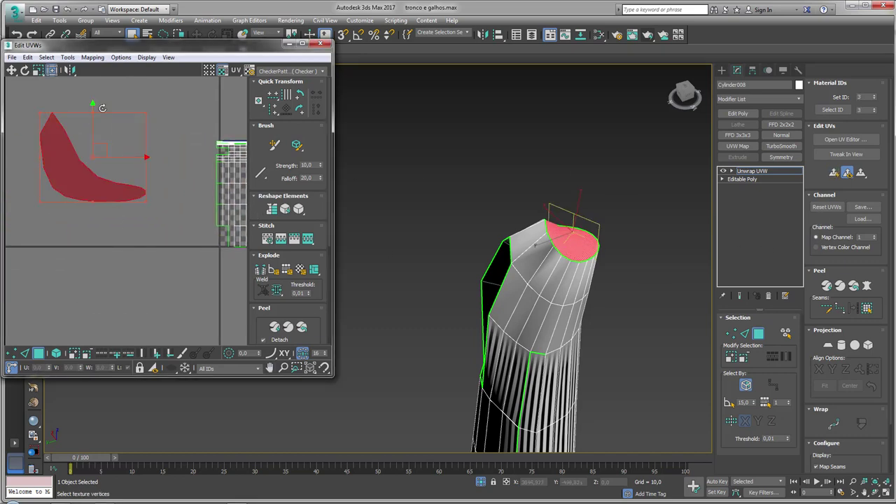
pyautogui.keyDown('alt'); pyautogui.moveTo(529, 237); pyautogui.dragTo(490, 308, button='middle'); pyautogui.keyUp('alt')
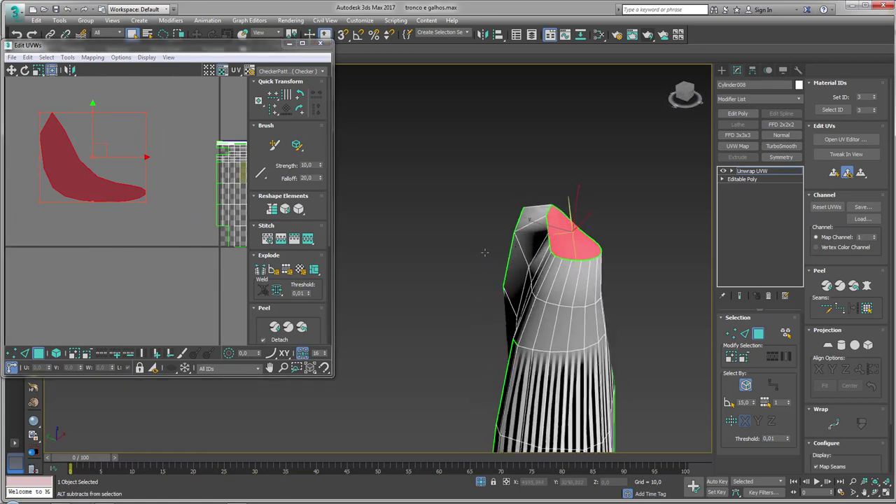
pyautogui.click(861, 174)
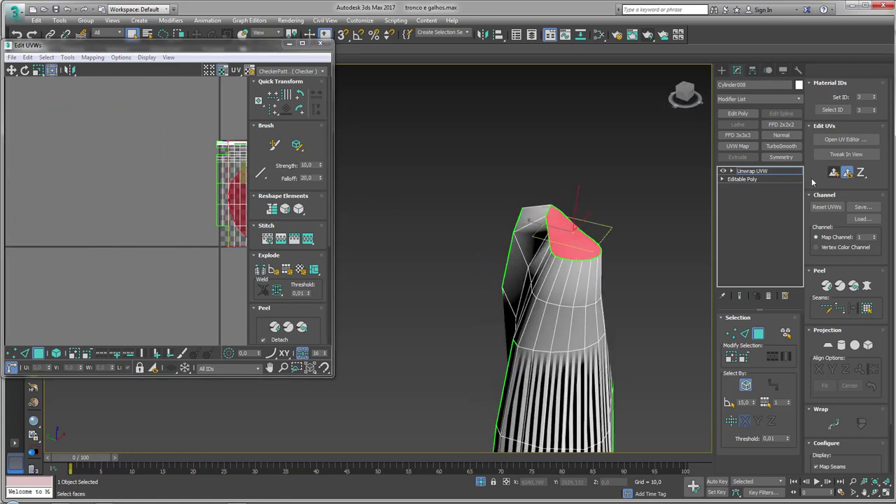
pyautogui.moveTo(139, 183); pyautogui.dragTo(136, 144, button='middle')
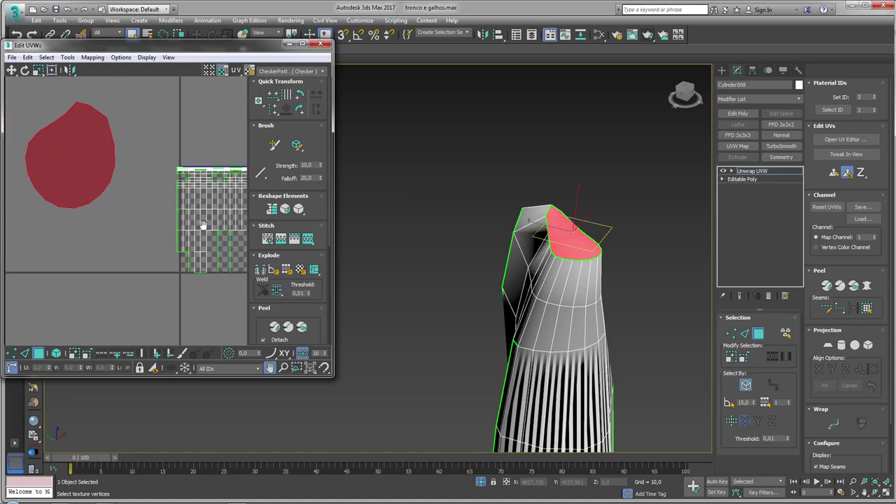
pyautogui.scroll(-3, 128, 220)
pyautogui.moveTo(459, 234)
pyautogui.keyDown('alt'); pyautogui.mouseDown(button='middle')
pyautogui.moveTo(580, 287)
pyautogui.moveTo(560, 252)
pyautogui.mouseUp(button='middle'); pyautogui.keyUp('alt')
# Step: Planar-map the trunk's UV island along the Y axis and fit the projection to it
pyautogui.moveTo(169, 178); pyautogui.dragTo(92, 292)
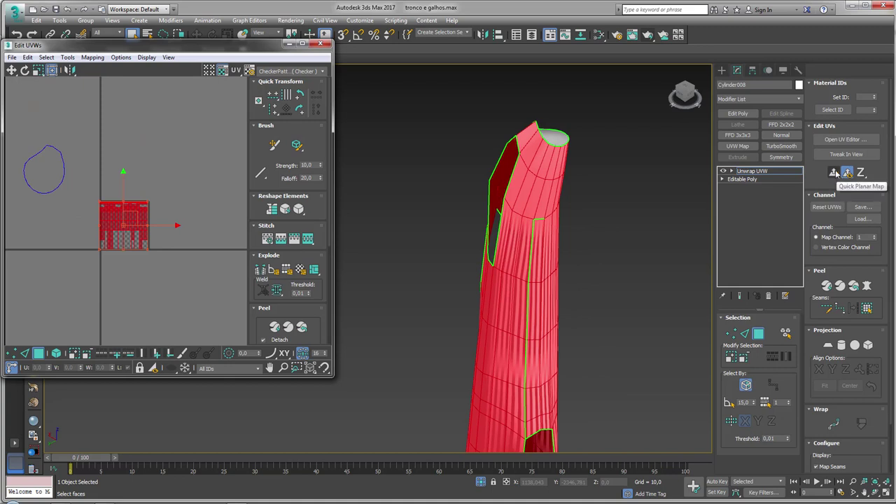
pyautogui.click(860, 173)
pyautogui.moveTo(860, 176); pyautogui.dragTo(860, 158)
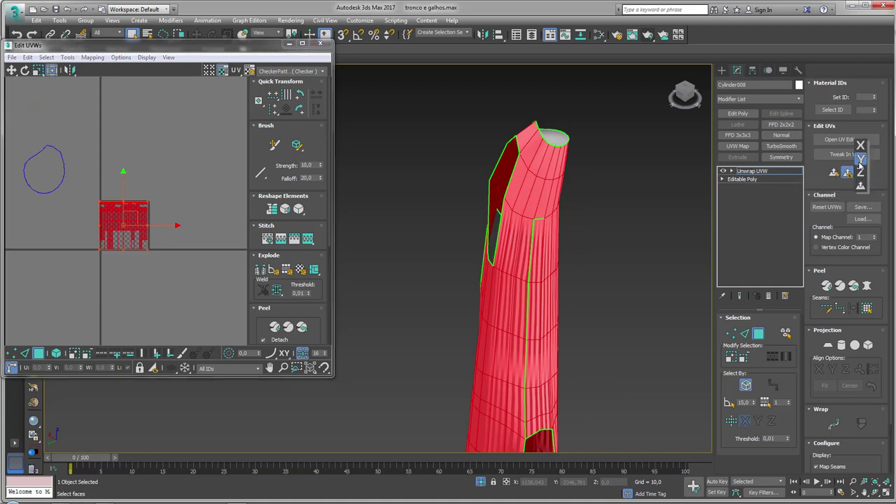
pyautogui.moveTo(546, 231)
pyautogui.keyDown('alt'); pyautogui.mouseDown(button='middle')
pyautogui.moveTo(568, 249)
pyautogui.moveTo(616, 224)
pyautogui.mouseUp(button='middle'); pyautogui.keyUp('alt')
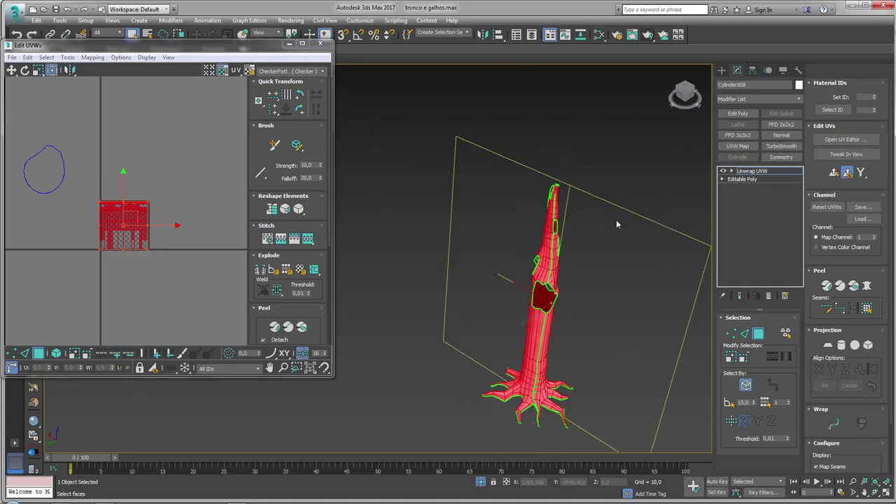
pyautogui.click(835, 174)
# Step: Switch to face selection and inspect the checker pattern around the upright trunk
pyautogui.moveTo(574, 300)
pyautogui.keyDown('alt'); pyautogui.mouseDown(button='middle')
pyautogui.moveTo(616, 279)
pyautogui.moveTo(511, 264)
pyautogui.mouseUp(button='middle'); pyautogui.keyUp('alt')
pyautogui.scroll(5, 511, 258)
pyautogui.scroll(2, 509, 245)
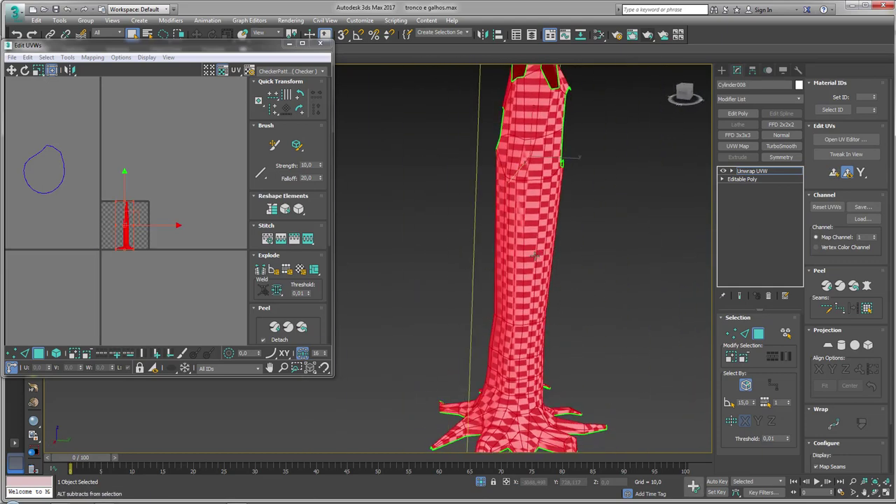
pyautogui.scroll(3, 518, 242)
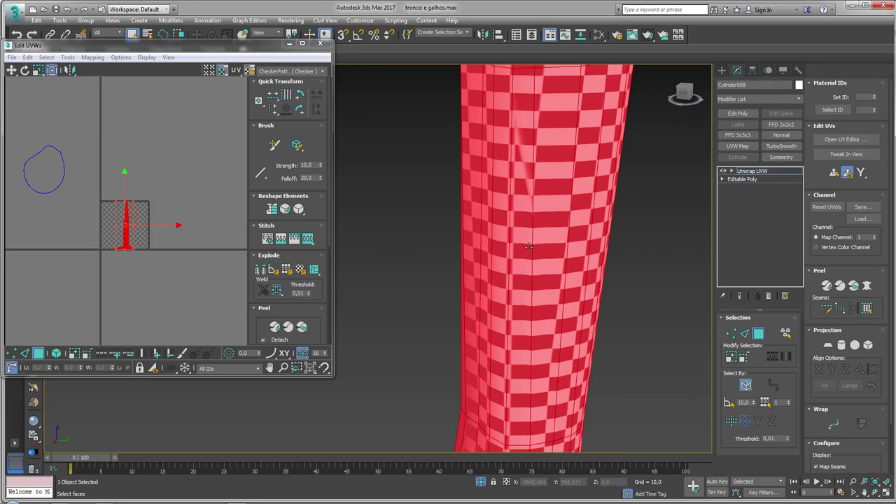
pyautogui.scroll(1, 133, 237)
pyautogui.scroll(4, 137, 238)
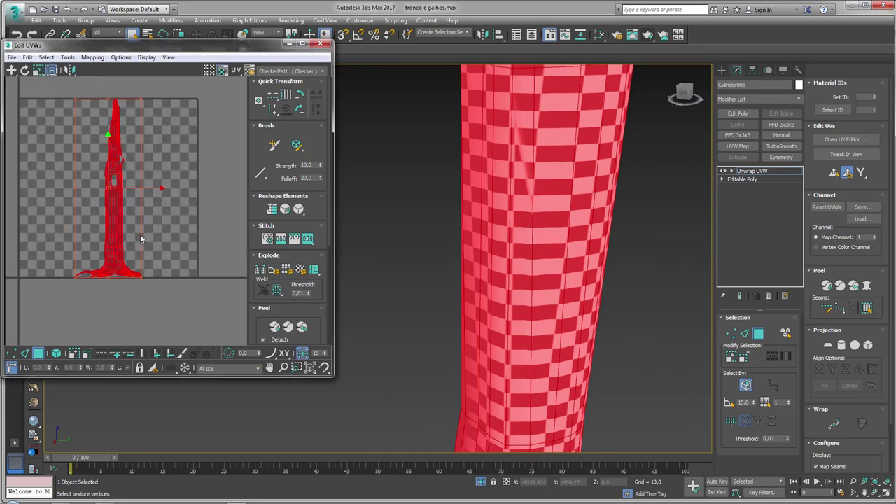
pyautogui.scroll(-6, 626, 274)
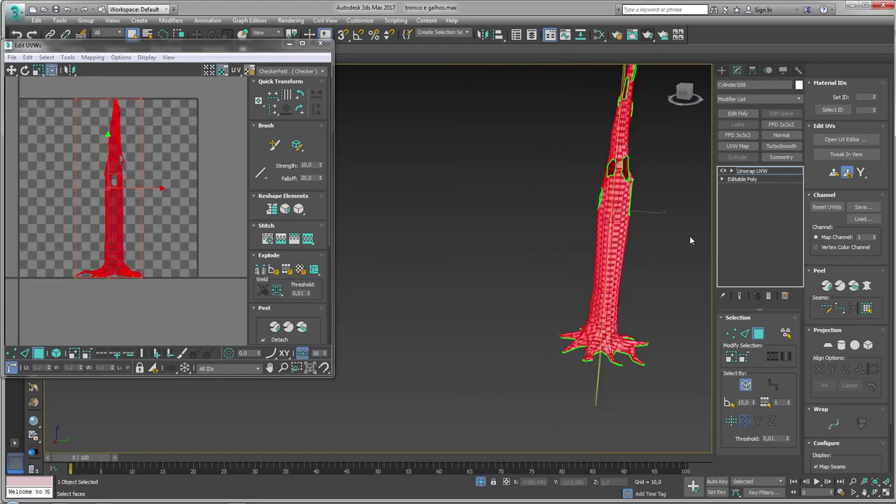
pyautogui.keyDown('alt'); pyautogui.moveTo(690, 240); pyautogui.dragTo(378, 273, button='middle'); pyautogui.keyUp('alt')
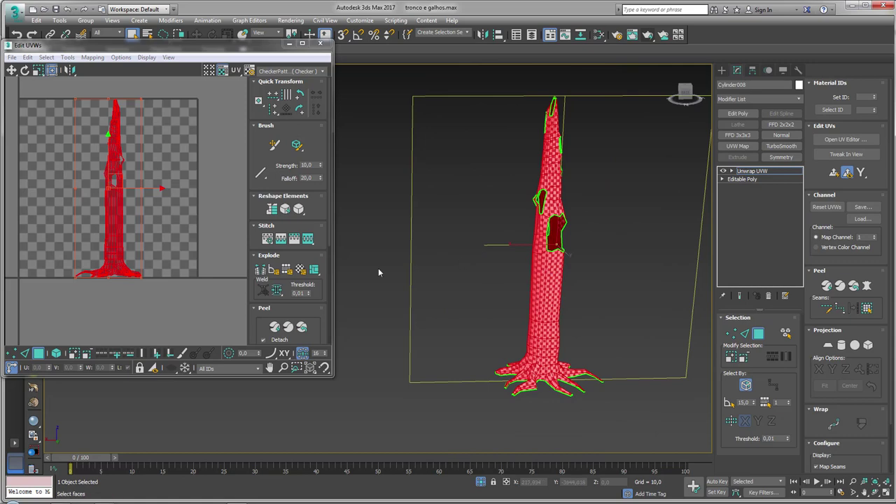
pyautogui.click(25, 353)
pyautogui.moveTo(518, 294)
pyautogui.keyDown('alt'); pyautogui.mouseDown(button='middle')
pyautogui.moveTo(469, 286)
pyautogui.moveTo(570, 320)
pyautogui.moveTo(553, 336)
pyautogui.moveTo(530, 248)
pyautogui.mouseUp(button='middle'); pyautogui.keyUp('alt')
pyautogui.scroll(2, 548, 331)
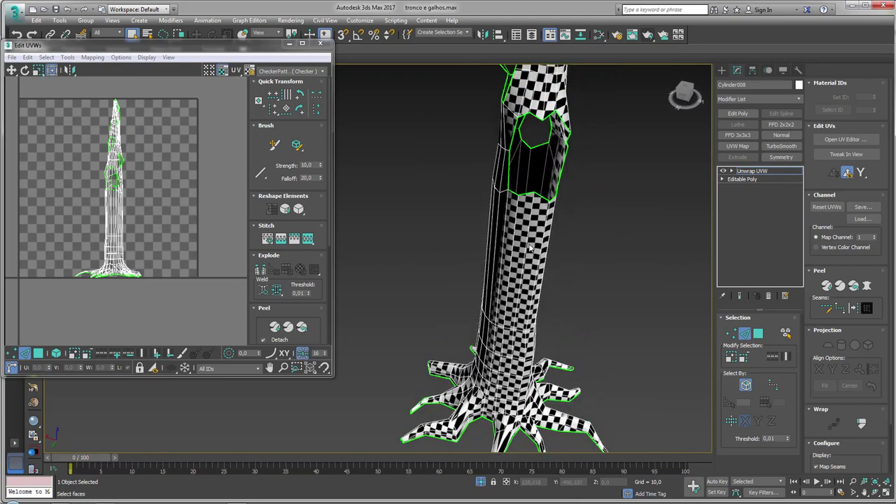
# Step: Select the vertical edge line down the trunk and weld its UVs
pyautogui.click(526, 232)
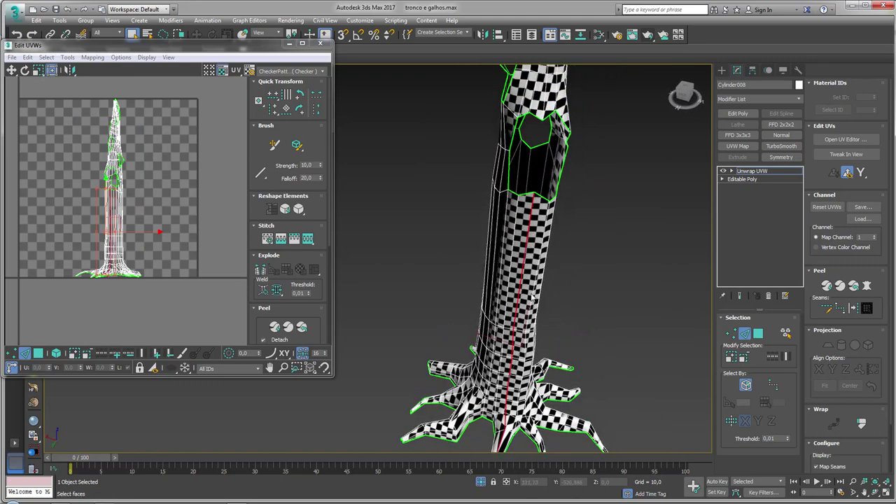
pyautogui.moveTo(533, 232); pyautogui.dragTo(538, 138, button='middle')
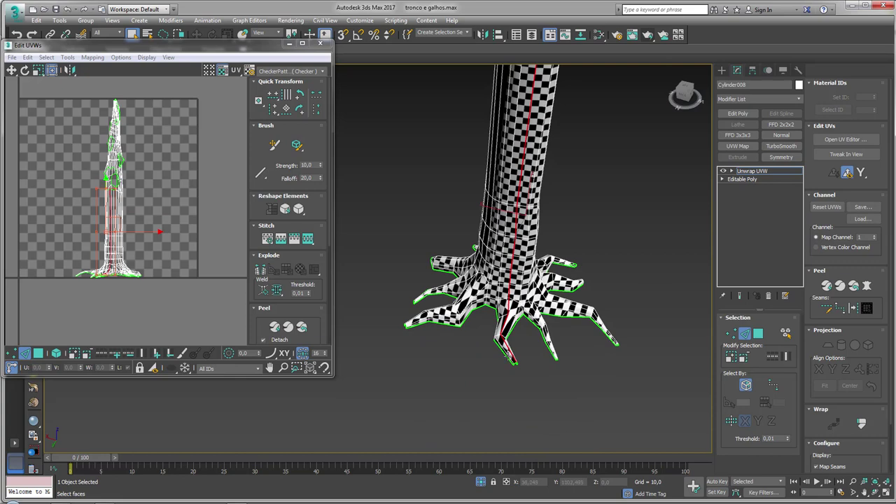
pyautogui.moveTo(552, 67); pyautogui.dragTo(548, 270, button='middle')
pyautogui.scroll(3, 548, 269)
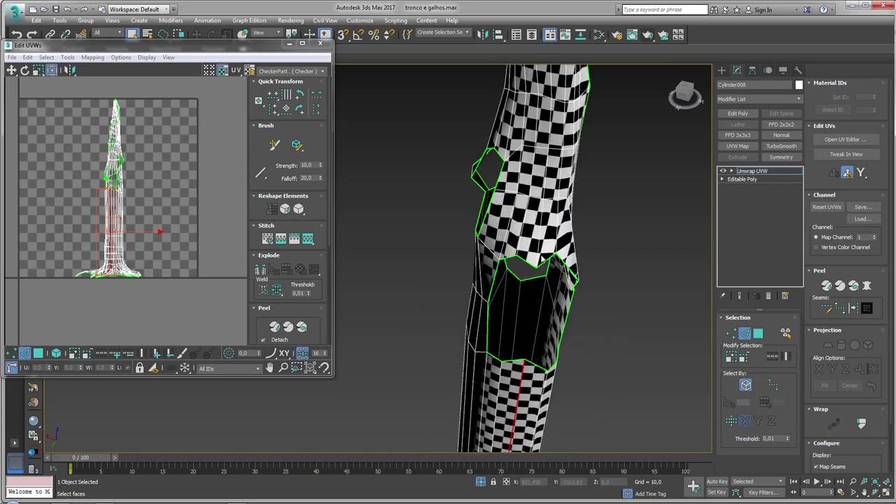
pyautogui.click(537, 250)
pyautogui.scroll(-5, 537, 250)
pyautogui.moveTo(550, 150); pyautogui.dragTo(549, 175, button='middle')
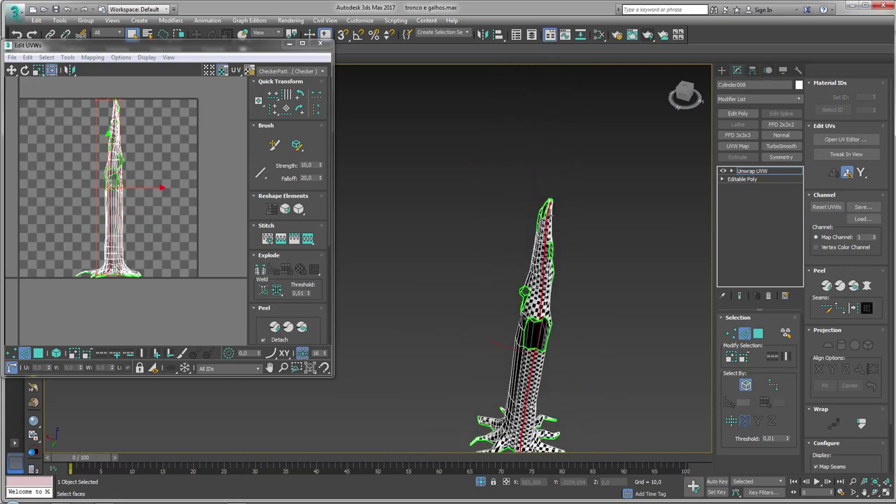
pyautogui.scroll(4, 550, 175)
pyautogui.scroll(2, 550, 175)
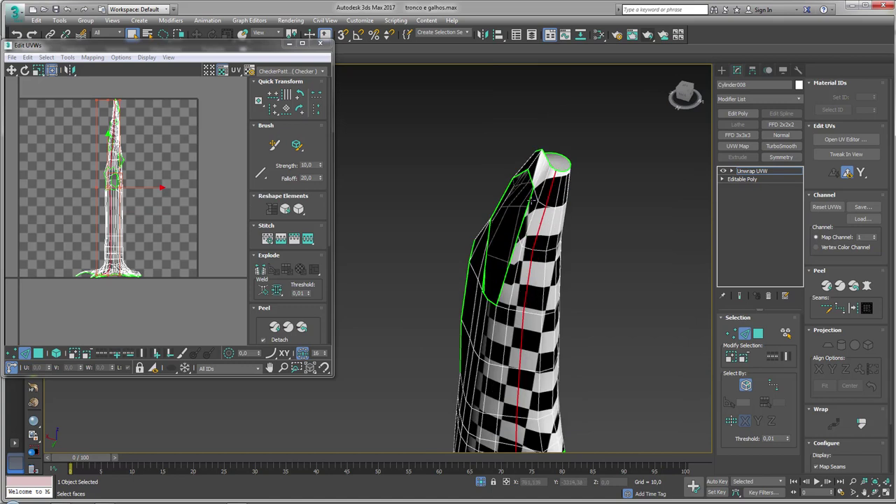
pyautogui.moveTo(159, 202); pyautogui.dragTo(161, 247, button='middle')
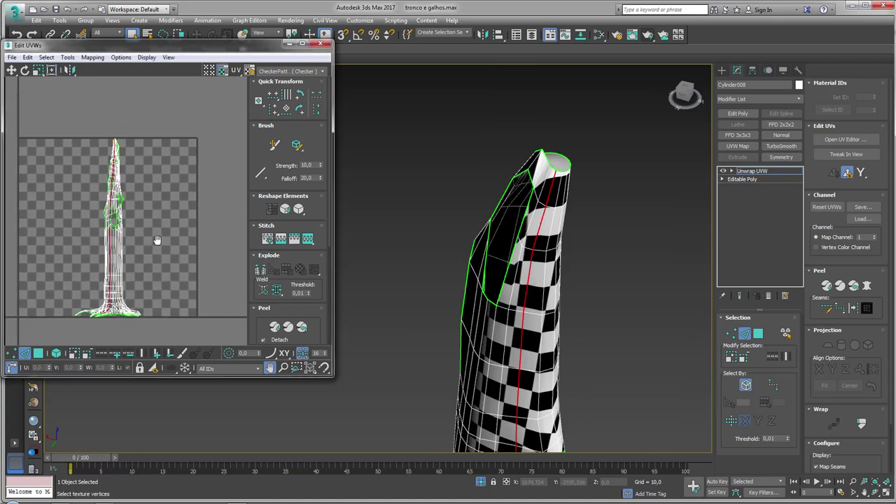
pyautogui.click(259, 272)
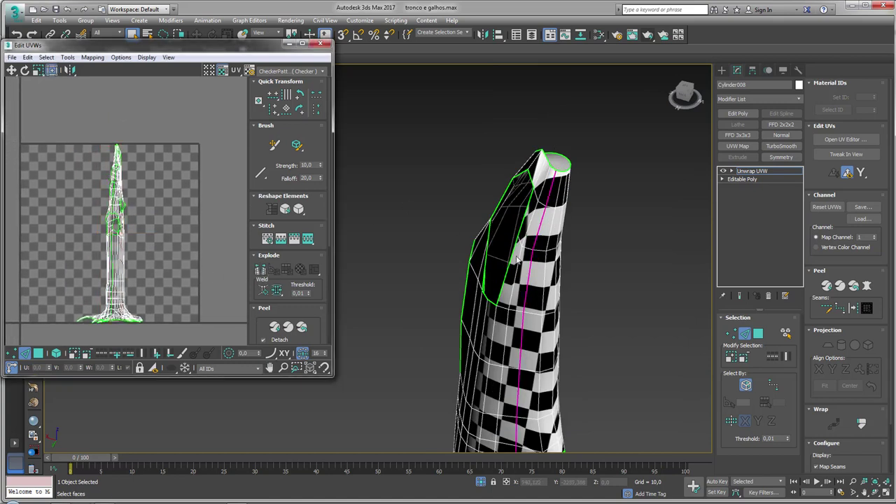
pyautogui.scroll(-3, 125, 328)
# Step: Select the trunk's whole UV element and run Quick Peel on it
pyautogui.click(56, 354)
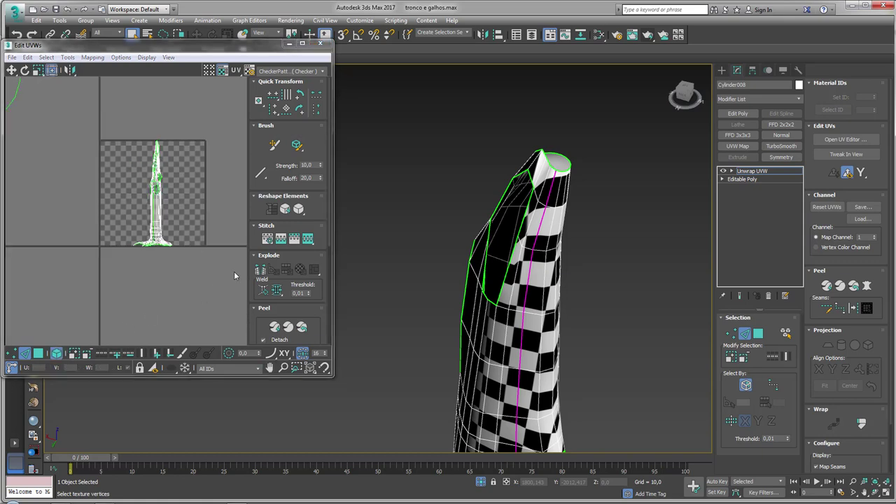
pyautogui.moveTo(68, 164); pyautogui.dragTo(175, 203)
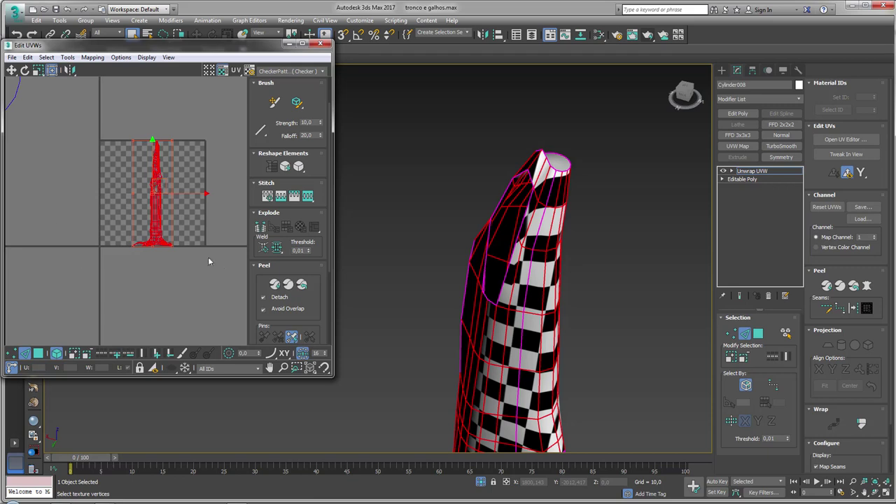
pyautogui.moveTo(257, 295); pyautogui.dragTo(264, 200)
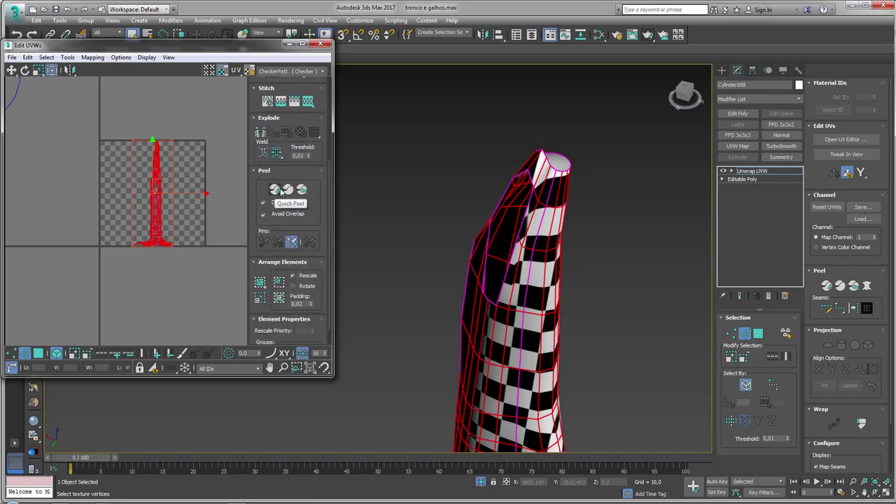
pyautogui.click(275, 189)
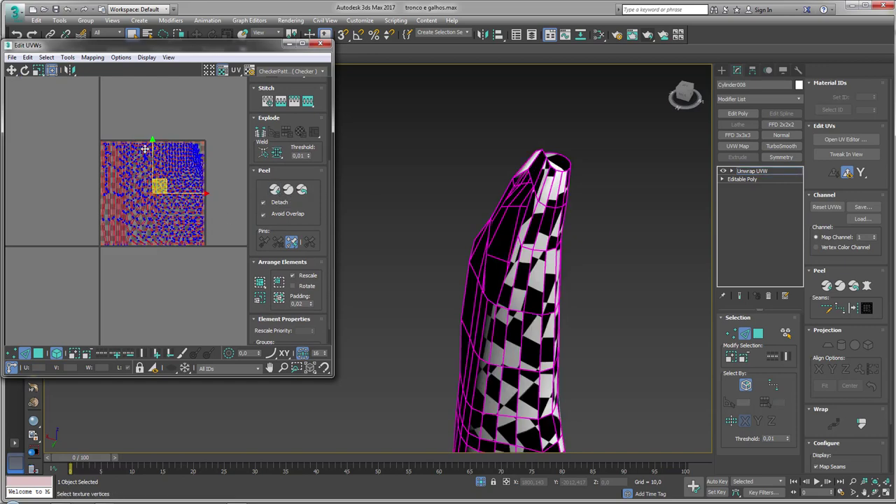
pyautogui.scroll(3, 119, 185)
pyautogui.scroll(3, 140, 168)
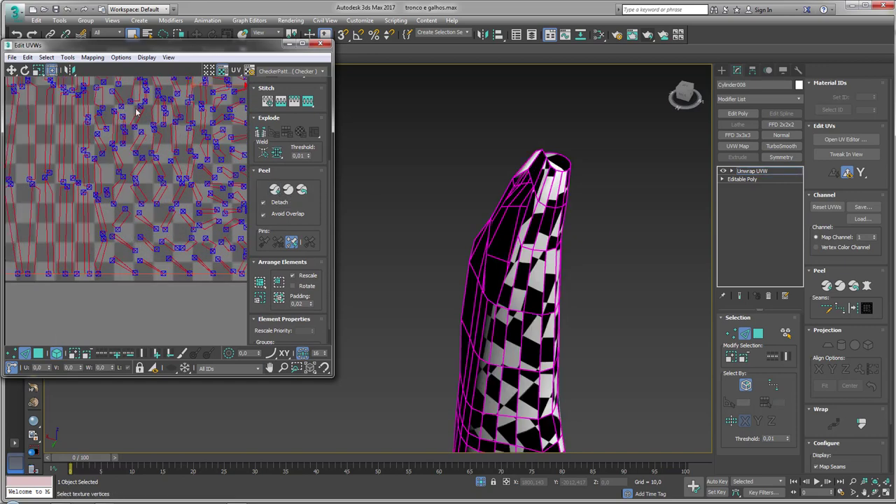
pyautogui.scroll(-2, 164, 153)
pyautogui.scroll(-2, 164, 153)
pyautogui.scroll(2, 105, 168)
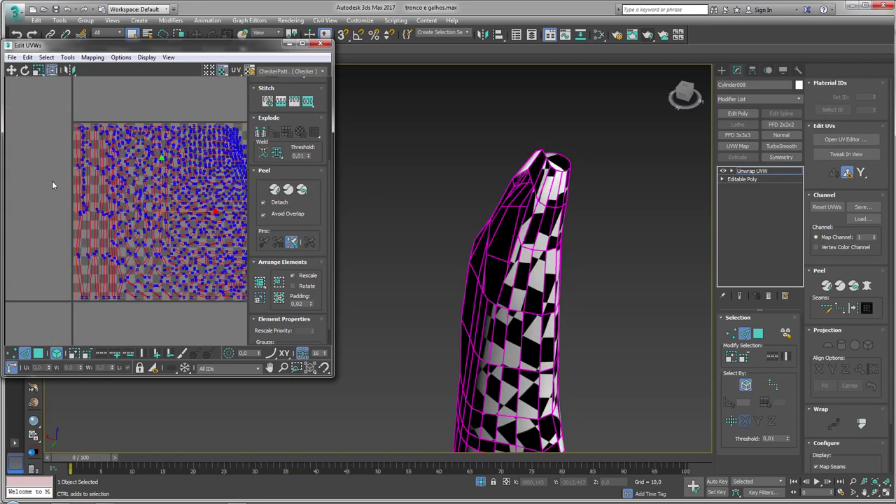
pyautogui.scroll(3, 441, 268)
pyautogui.scroll(-2, 154, 231)
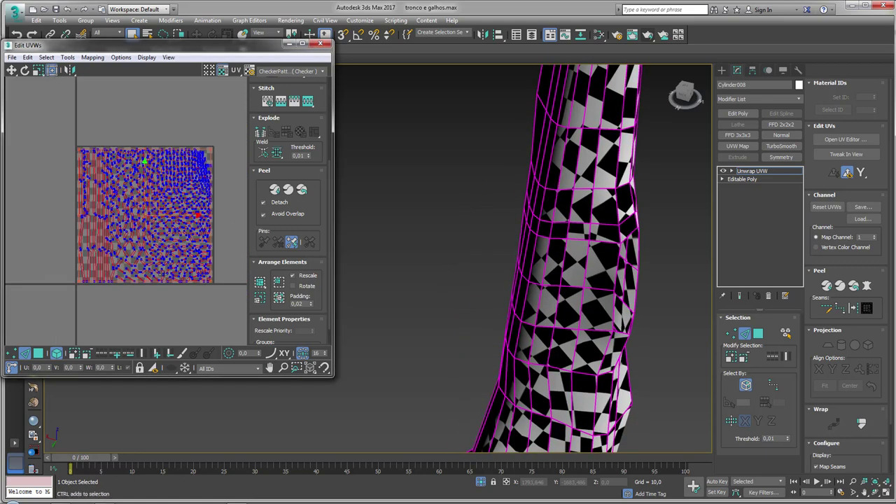
pyautogui.click(169, 305)
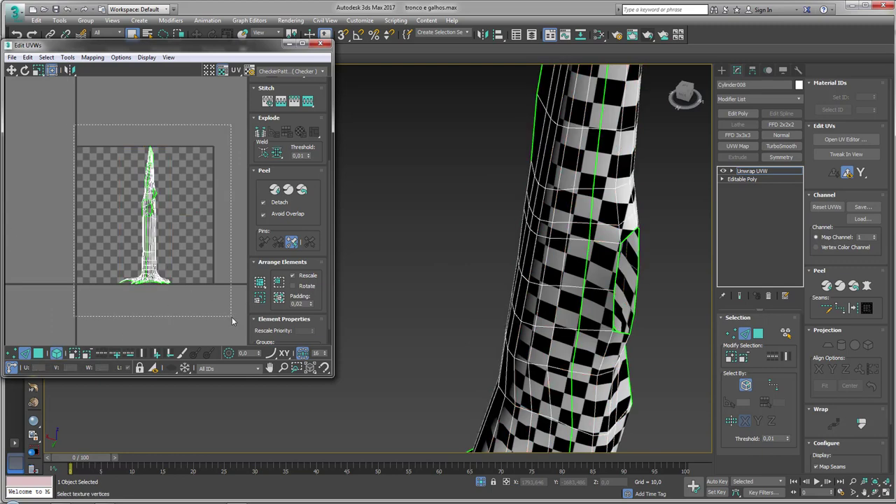
# Step: Select the trunk's UV polygons, peel them into a flat shell, and check the bent trunk
pyautogui.moveTo(64, 120); pyautogui.dragTo(168, 317)
pyautogui.click(38, 352)
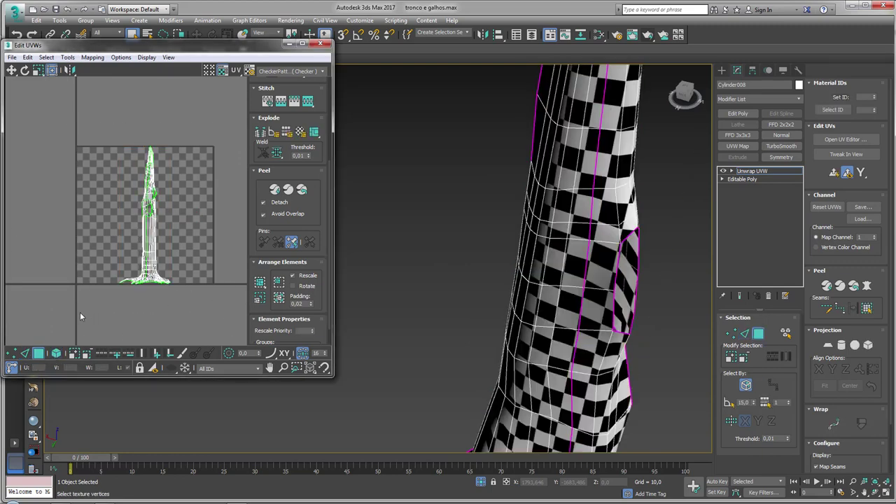
pyautogui.moveTo(91, 149); pyautogui.dragTo(227, 322)
pyautogui.click(131, 189)
pyautogui.click(274, 190)
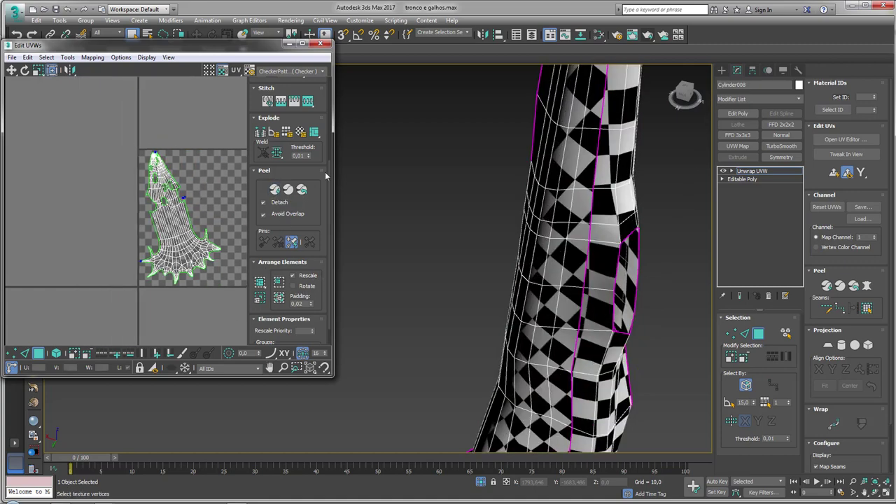
pyautogui.scroll(-4, 443, 259)
pyautogui.moveTo(444, 260); pyautogui.dragTo(473, 248, button='middle')
pyautogui.scroll(2, 180, 186)
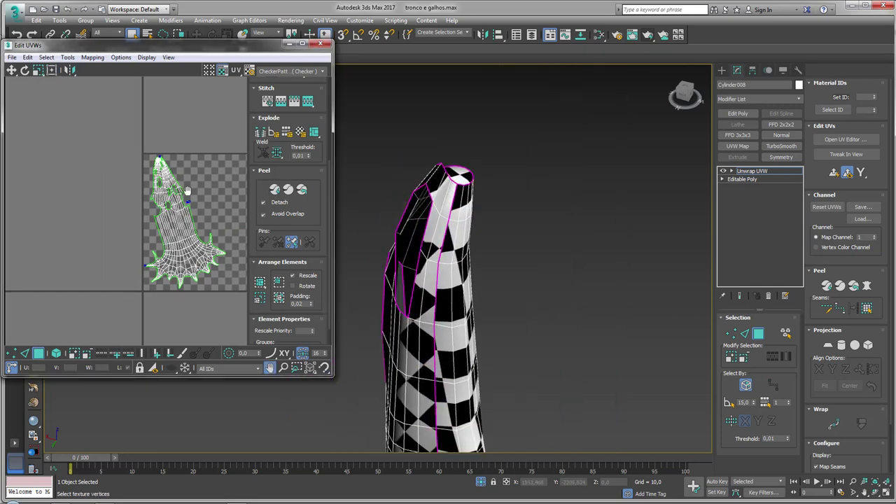
pyautogui.scroll(2, 180, 185)
pyautogui.scroll(2, 179, 186)
pyautogui.scroll(2, 177, 187)
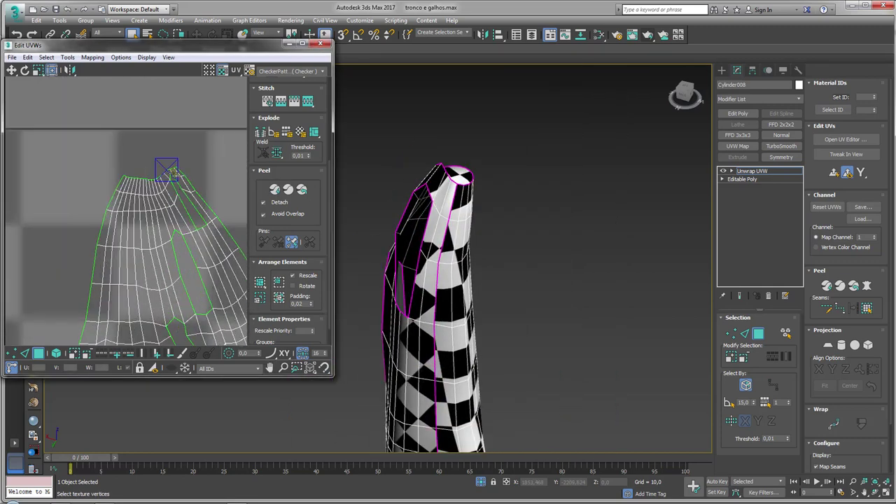
pyautogui.scroll(4, 173, 171)
pyautogui.keyDown('alt'); pyautogui.moveTo(490, 201); pyautogui.dragTo(384, 263, button='middle'); pyautogui.keyUp('alt')
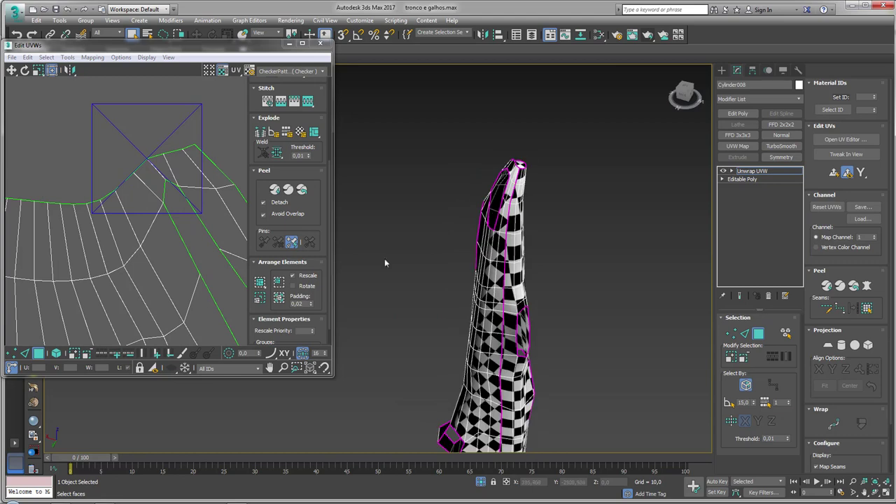
pyautogui.scroll(-3, 140, 182)
pyautogui.scroll(-2, 140, 182)
# Step: Select the small top-cap patch in the UV layout, then view the whole shell
pyautogui.moveTo(133, 231); pyautogui.dragTo(159, 158, button='middle')
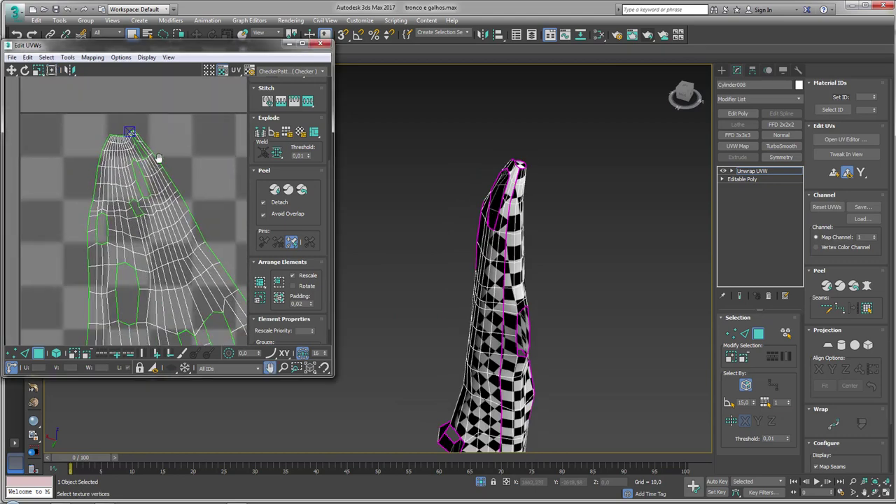
pyautogui.scroll(2, 175, 189)
pyautogui.scroll(2, 191, 193)
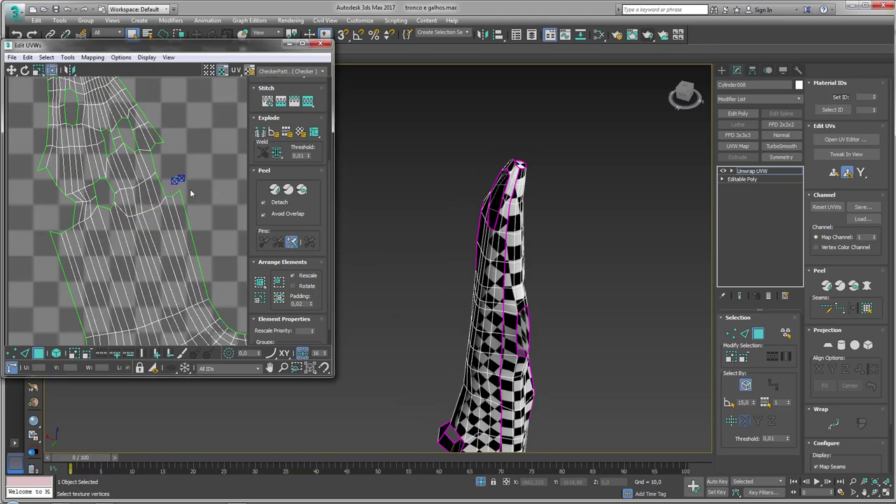
pyautogui.scroll(3, 190, 193)
pyautogui.moveTo(144, 145); pyautogui.dragTo(195, 185)
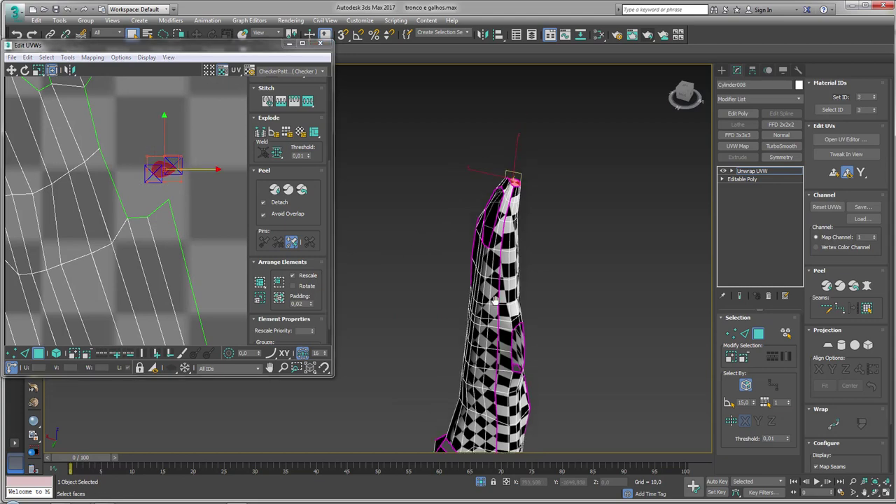
pyautogui.scroll(3, 501, 189)
pyautogui.scroll(3, 501, 189)
pyautogui.scroll(-2, 501, 189)
pyautogui.scroll(-3, 501, 189)
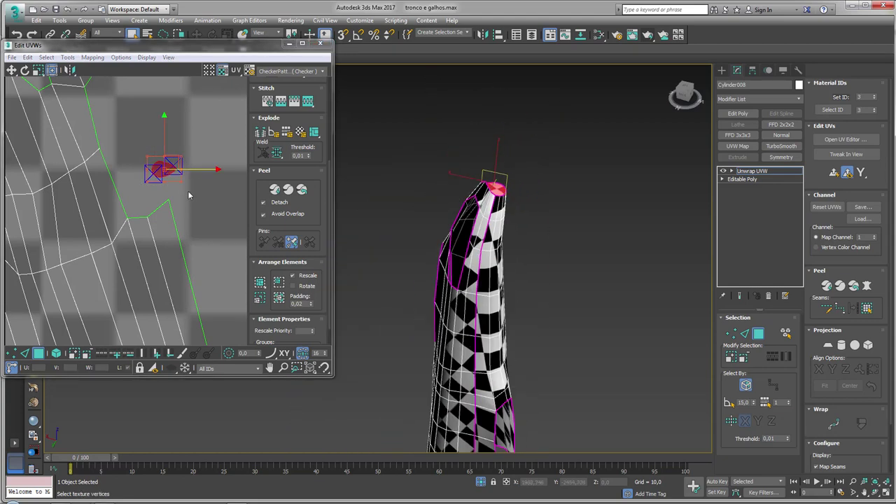
pyautogui.scroll(-4, 187, 233)
pyautogui.scroll(-2, 188, 233)
pyautogui.scroll(5, 188, 233)
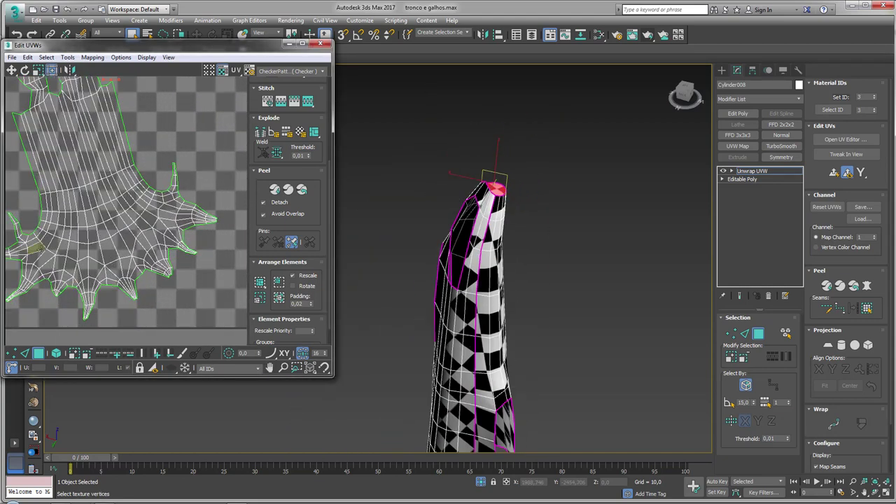
pyautogui.scroll(2, 126, 226)
pyautogui.scroll(2, 126, 226)
pyautogui.scroll(2, 117, 233)
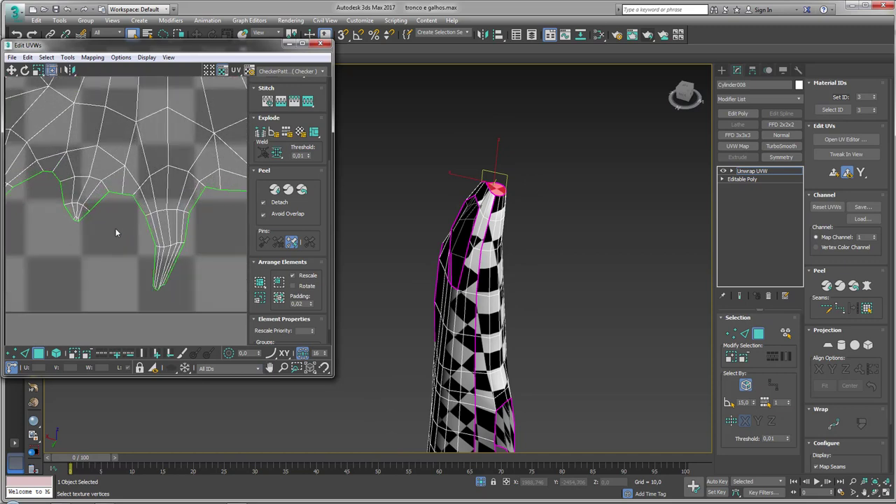
pyautogui.scroll(-3, 96, 231)
pyautogui.scroll(-2, 96, 231)
pyautogui.scroll(-2, 96, 231)
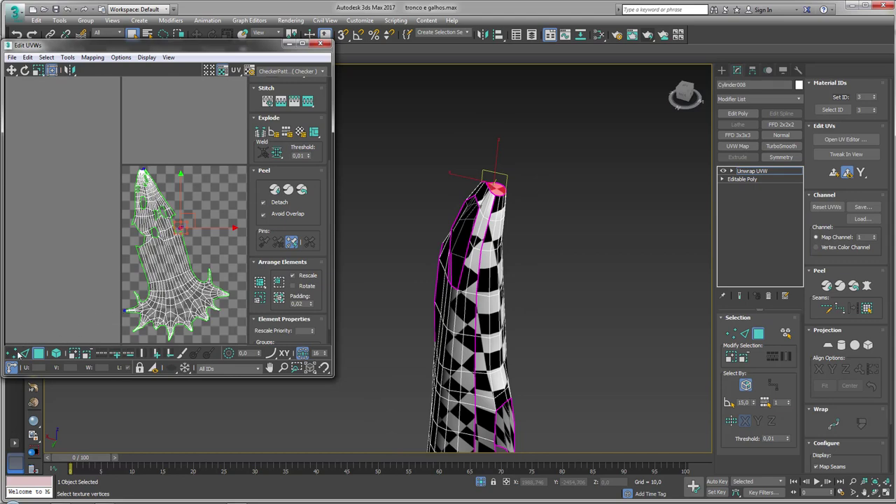
# Step: Select the top rows of UV vertices and scale them outward
pyautogui.click(18, 353)
pyautogui.scroll(2, 75, 231)
pyautogui.moveTo(133, 175); pyautogui.dragTo(142, 131, button='middle')
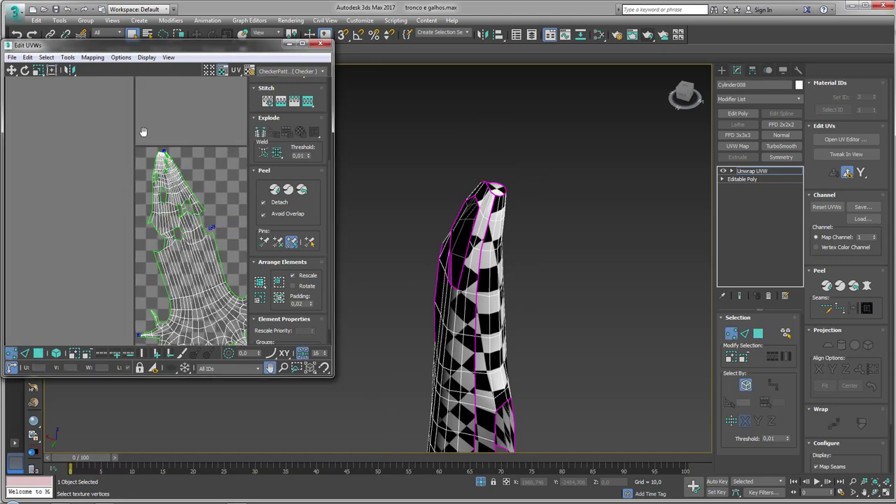
pyautogui.scroll(2, 143, 140)
pyautogui.moveTo(213, 221); pyautogui.dragTo(159, 166)
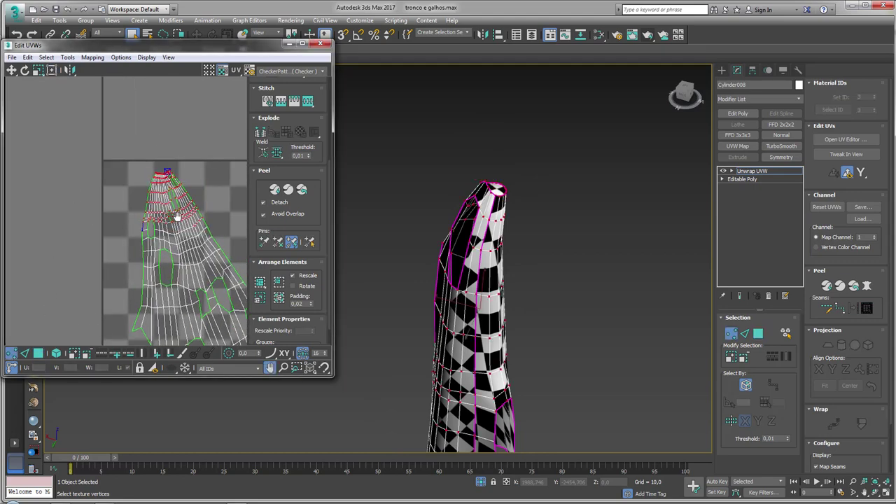
pyautogui.scroll(1, 203, 156)
pyautogui.moveTo(224, 135); pyautogui.dragTo(236, 120)
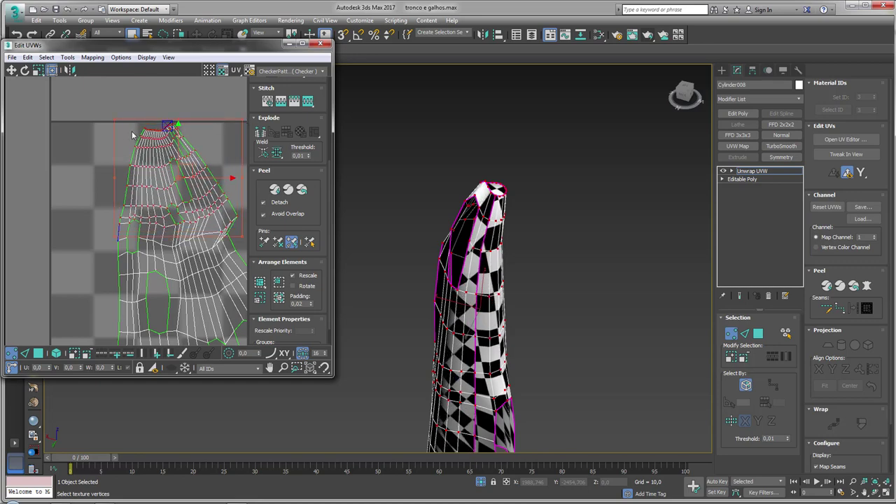
pyautogui.moveTo(118, 126); pyautogui.dragTo(96, 103)
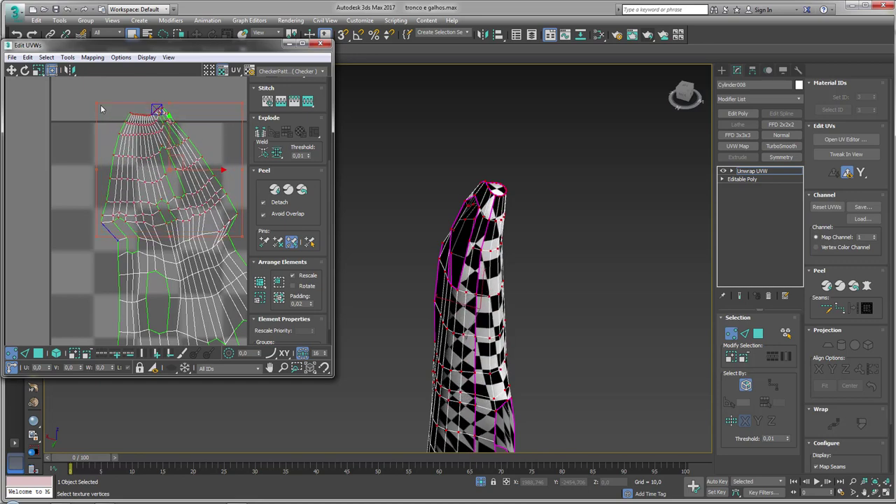
# Step: Relax the selected top UVs twice using Tools > Relax, then close the dialog
pyautogui.click(68, 57)
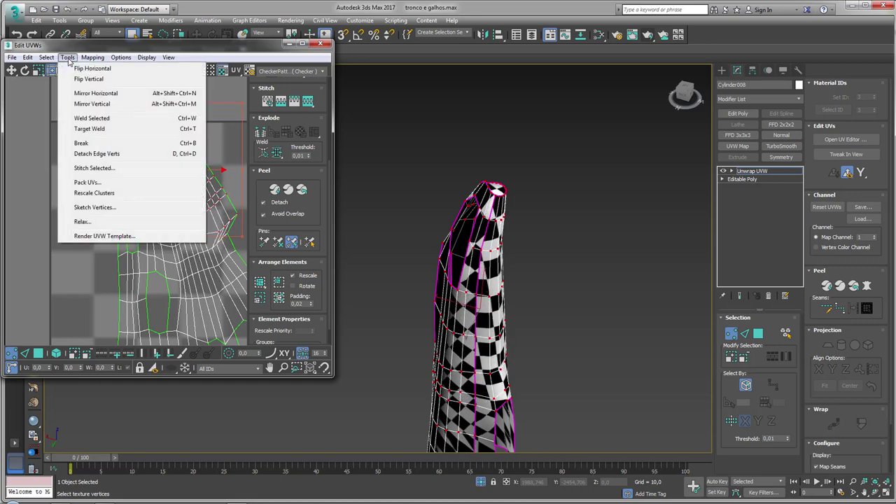
pyautogui.click(82, 221)
pyautogui.click(117, 127)
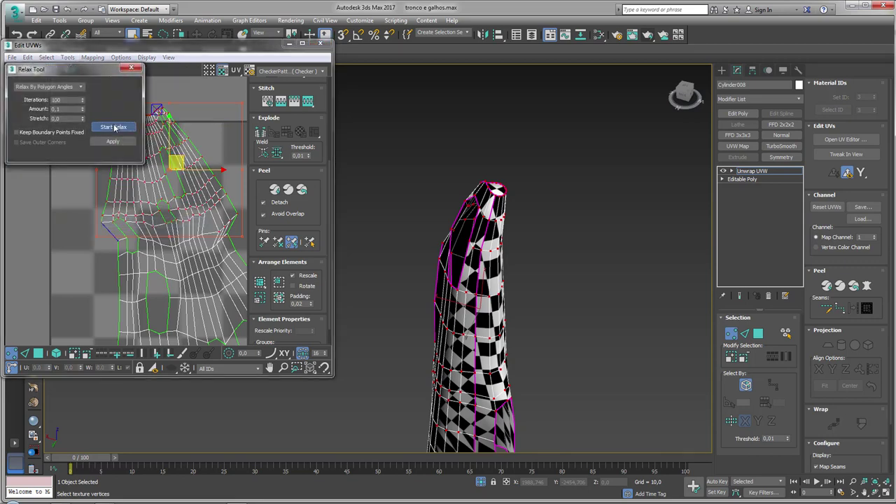
pyautogui.click(116, 126)
pyautogui.click(115, 127)
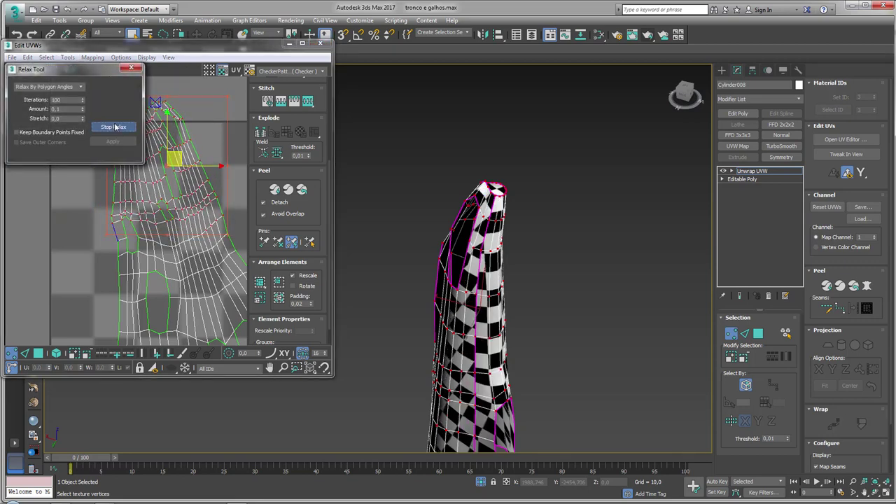
pyautogui.click(116, 127)
pyautogui.click(130, 70)
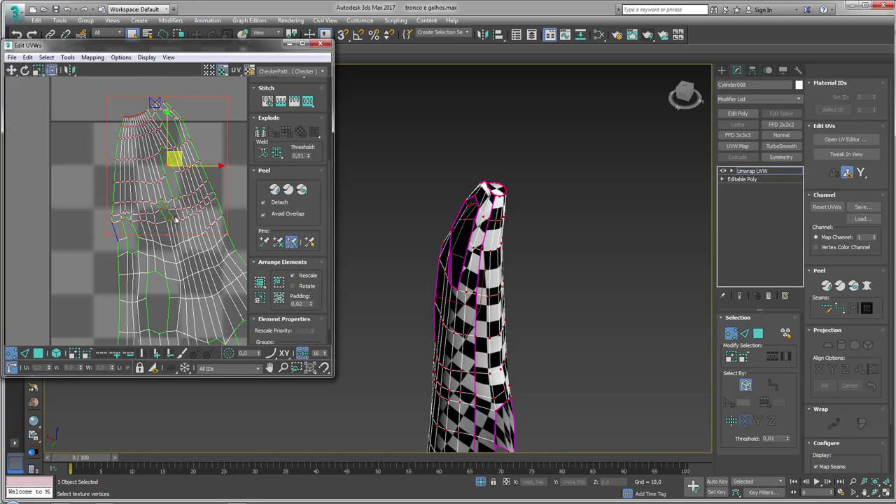
# Step: Orbit and zoom the viewport to inspect the checker pattern on the trunk
pyautogui.moveTo(456, 245)
pyautogui.keyDown('alt'); pyautogui.mouseDown(button='middle')
pyautogui.moveTo(510, 161)
pyautogui.moveTo(569, 330)
pyautogui.mouseUp(button='middle'); pyautogui.keyUp('alt')
pyautogui.scroll(-5, 536, 205)
pyautogui.scroll(-1, 524, 251)
pyautogui.moveTo(523, 251)
pyautogui.keyDown('alt'); pyautogui.mouseDown(button='middle')
pyautogui.moveTo(464, 231)
pyautogui.moveTo(553, 295)
pyautogui.moveTo(546, 297)
pyautogui.mouseUp(button='middle'); pyautogui.keyUp('alt')
pyautogui.scroll(5, 546, 297)
pyautogui.scroll(3, 540, 295)
pyautogui.scroll(-2, 540, 296)
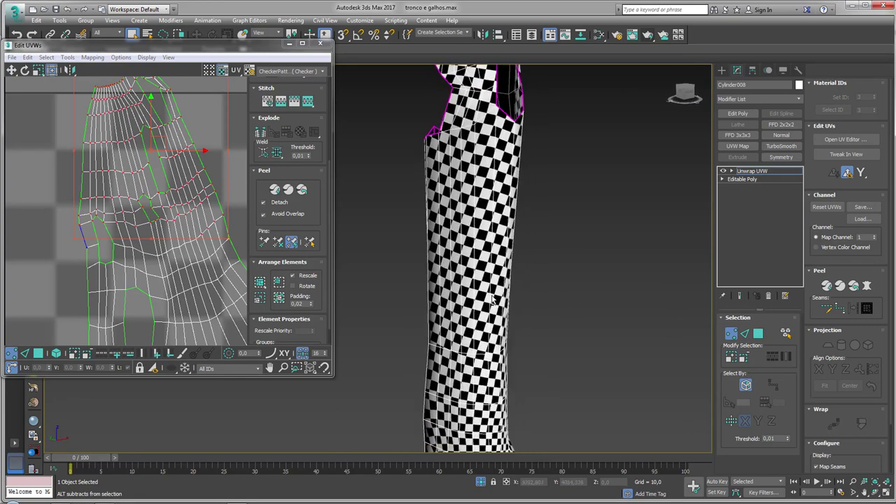
pyautogui.scroll(-2, 540, 296)
pyautogui.scroll(-2, 541, 296)
pyautogui.scroll(-1, 540, 295)
pyautogui.scroll(-2, 187, 240)
# Step: In Polygon mode, grow the face selection to every UV face of the trunk's island
pyautogui.scroll(-2, 187, 240)
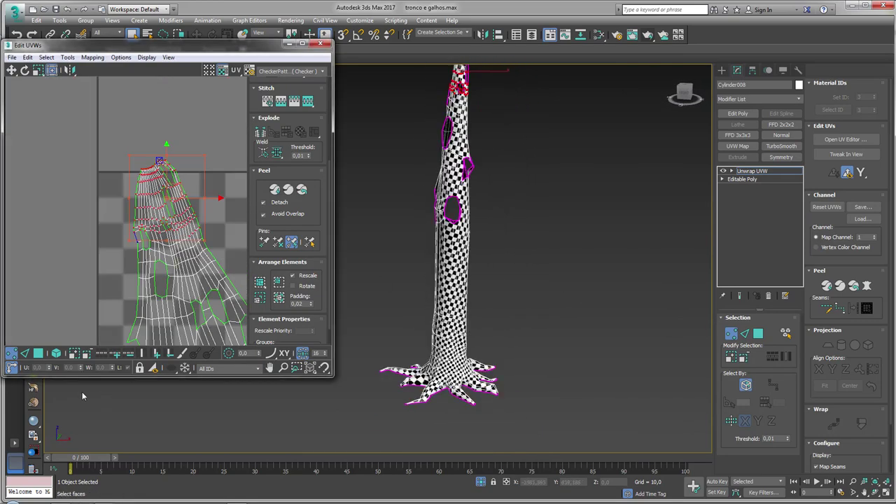
pyautogui.click(56, 354)
pyautogui.scroll(-2, 94, 290)
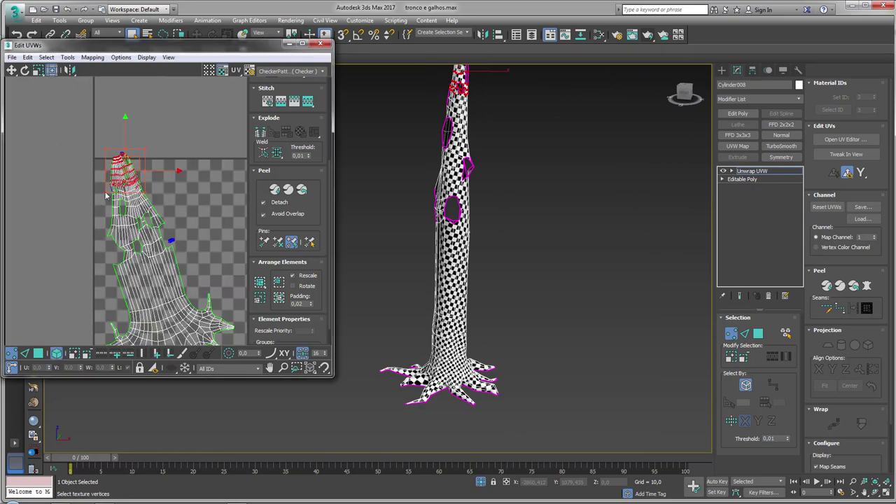
pyautogui.hotkey('ctrl', 'a')
pyautogui.press('x')
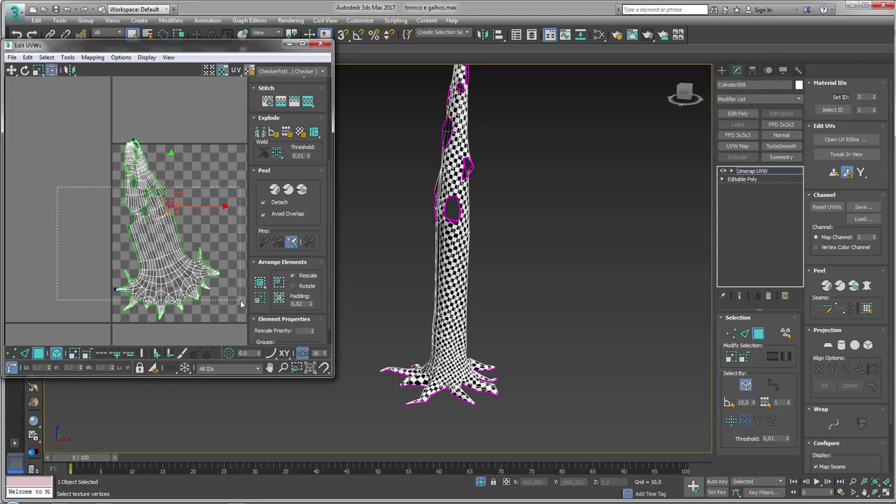
pyautogui.hotkey('ctrl', 'a')
# Step: Rotate the trunk UV island about -1.42° and shift it right and down
pyautogui.click(28, 72)
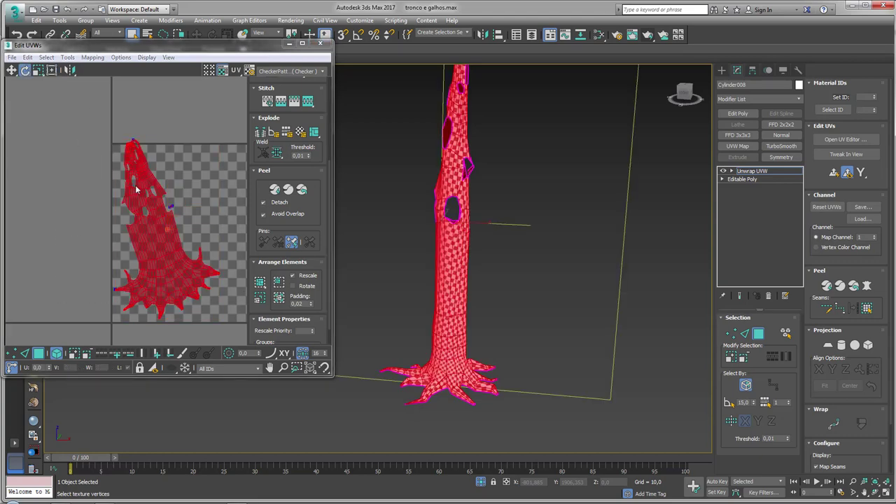
pyautogui.moveTo(168, 254)
pyautogui.mouseDown()
pyautogui.moveTo(129, 234)
pyautogui.moveTo(182, 241)
pyautogui.mouseUp()
pyautogui.click(12, 71)
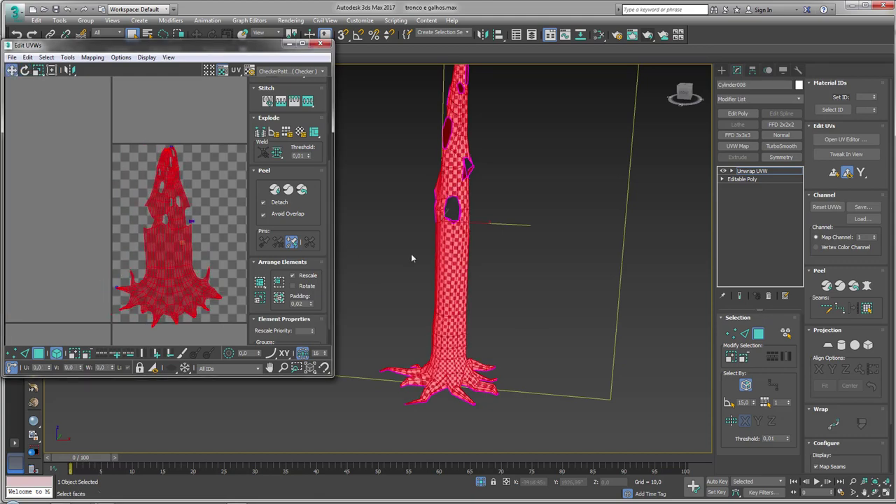
pyautogui.keyDown('alt'); pyautogui.moveTo(411, 259); pyautogui.dragTo(483, 241, button='middle'); pyautogui.keyUp('alt')
# Step: Convert the trunk to Editable Poly, end isolation, and select branch Object005
pyautogui.rightClick(483, 239)
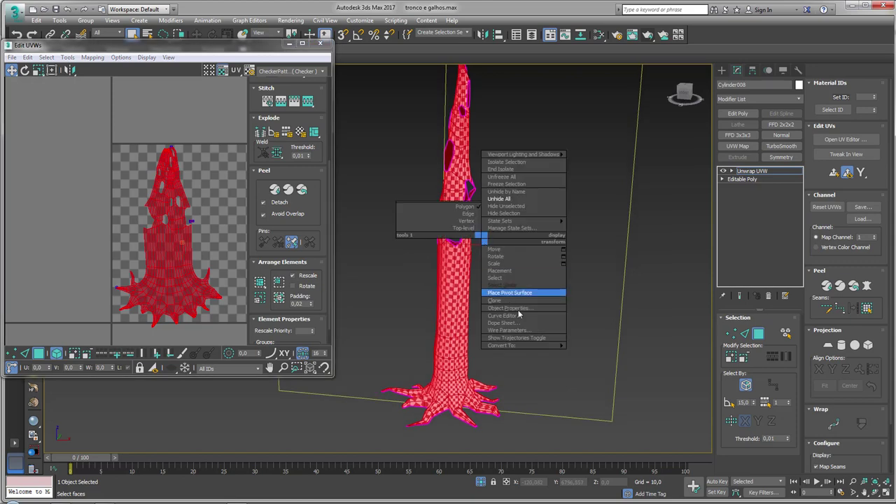
pyautogui.click(585, 347)
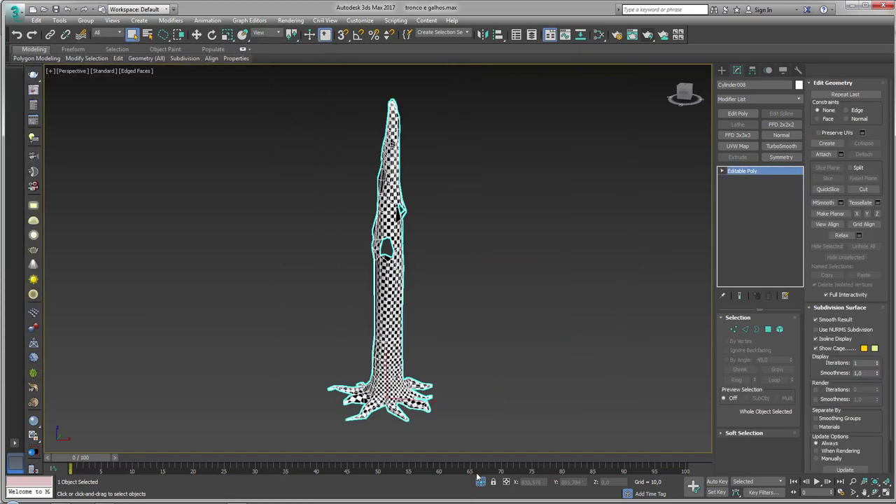
pyautogui.click(480, 481)
pyautogui.scroll(3, 420, 254)
pyautogui.click(420, 253)
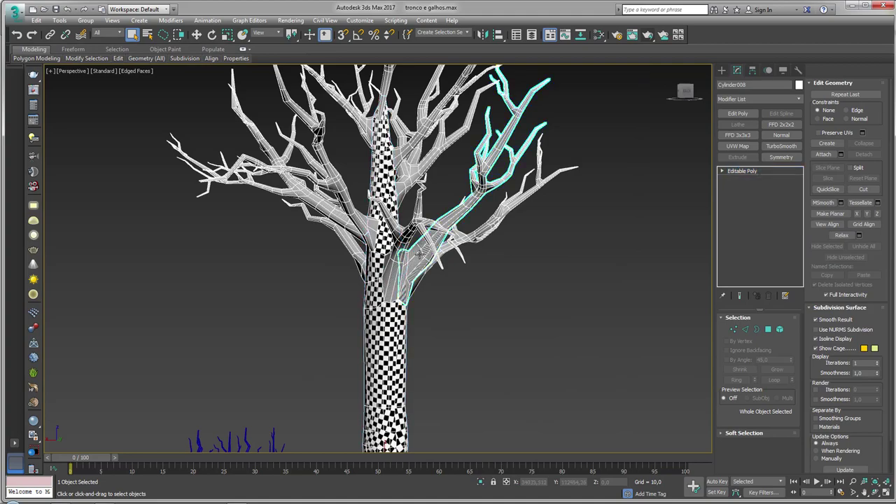
pyautogui.click(418, 251)
pyautogui.scroll(3, 447, 275)
pyautogui.keyDown('alt'); pyautogui.moveTo(446, 276); pyautogui.dragTo(418, 254, button='middle'); pyautogui.keyUp('alt')
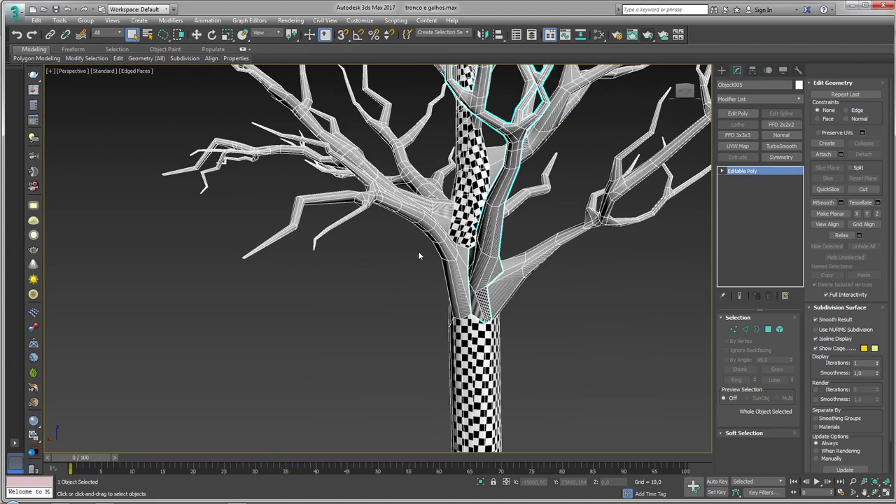
# Step: Isolate branch Object005, orbit around it, and apply a planar UVW Map modifier
pyautogui.keyDown('alt'); pyautogui.moveTo(516, 201); pyautogui.dragTo(522, 446, button='middle'); pyautogui.keyUp('alt')
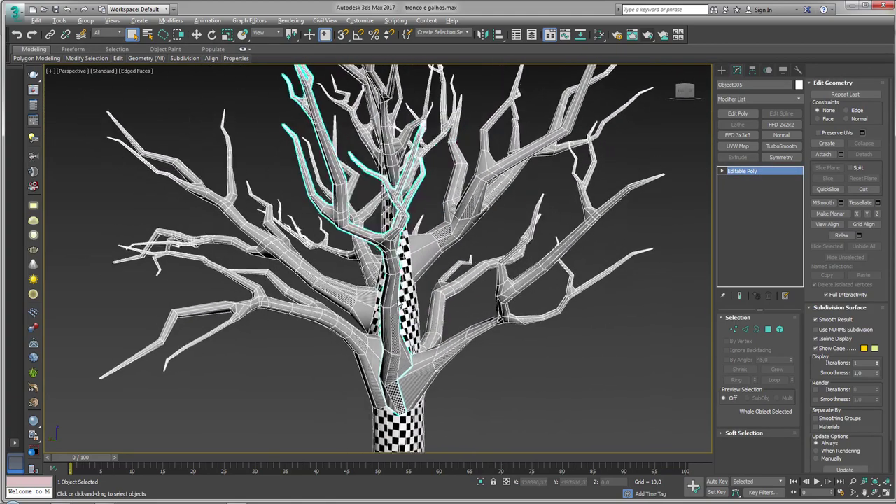
pyautogui.click(481, 481)
pyautogui.keyDown('alt'); pyautogui.moveTo(435, 268); pyautogui.dragTo(495, 320, button='middle'); pyautogui.keyUp('alt')
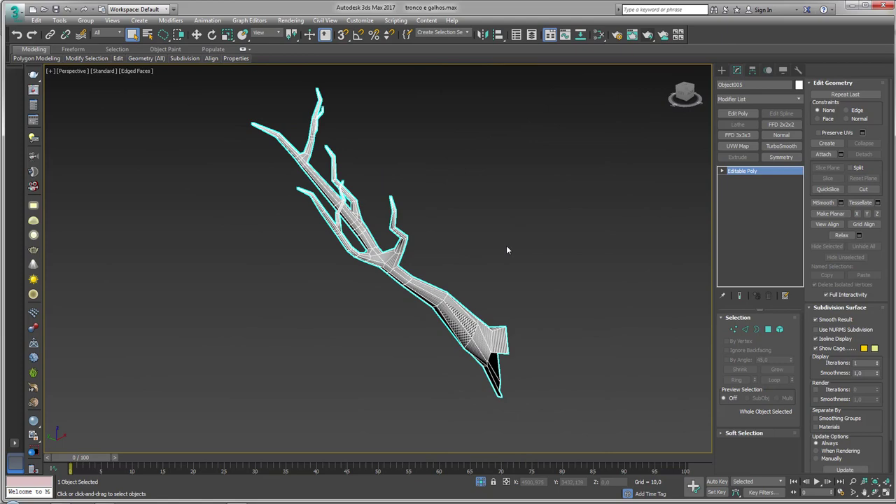
pyautogui.moveTo(514, 266)
pyautogui.keyDown('alt'); pyautogui.mouseDown(button='middle')
pyautogui.moveTo(429, 234)
pyautogui.moveTo(378, 257)
pyautogui.moveTo(430, 262)
pyautogui.moveTo(430, 276)
pyautogui.moveTo(404, 246)
pyautogui.moveTo(472, 259)
pyautogui.moveTo(464, 226)
pyautogui.moveTo(462, 301)
pyautogui.mouseUp(button='middle'); pyautogui.keyUp('alt')
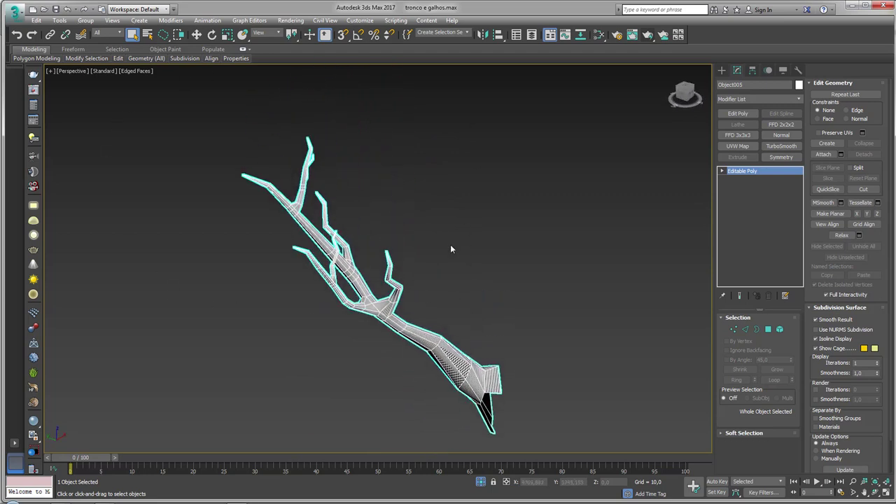
pyautogui.moveTo(450, 248)
pyautogui.keyDown('alt'); pyautogui.mouseDown(button='middle')
pyautogui.moveTo(443, 286)
pyautogui.moveTo(516, 282)
pyautogui.moveTo(584, 261)
pyautogui.mouseUp(button='middle'); pyautogui.keyUp('alt')
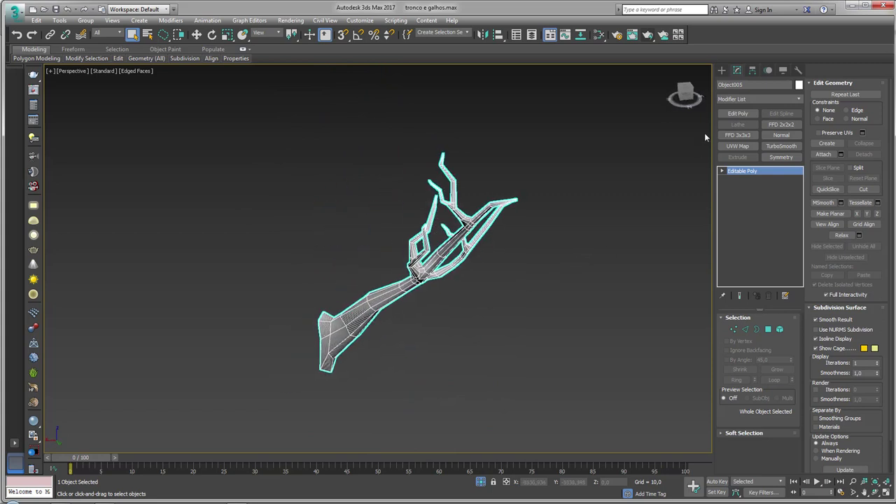
pyautogui.click(731, 148)
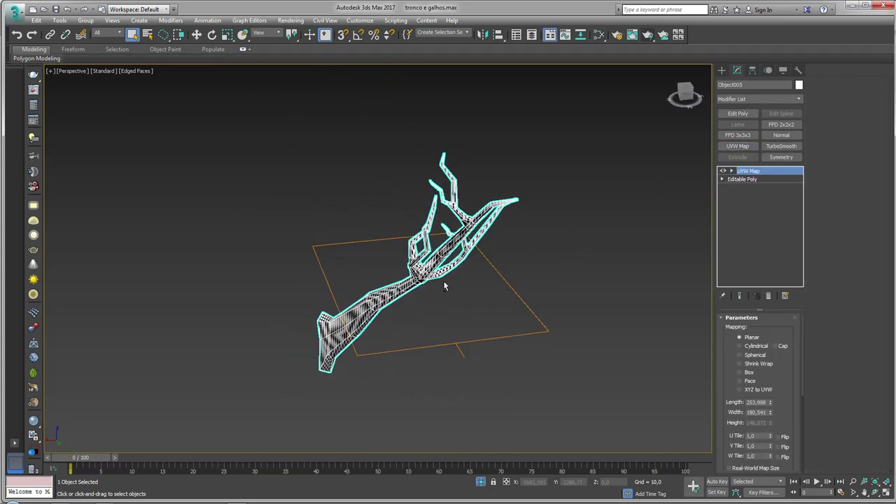
# Step: Rotate Object005's UVW Map gizmo around its Z axis to follow the branch
pyautogui.moveTo(444, 286)
pyautogui.keyDown('alt'); pyautogui.mouseDown(button='middle')
pyautogui.moveTo(496, 287)
pyautogui.moveTo(585, 217)
pyautogui.mouseUp(button='middle'); pyautogui.keyUp('alt')
pyautogui.click(730, 171)
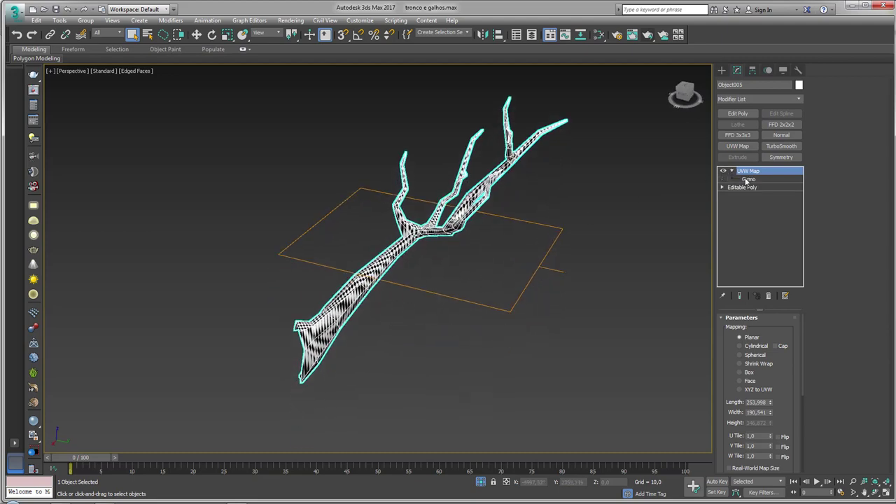
pyautogui.click(748, 181)
pyautogui.press('e')
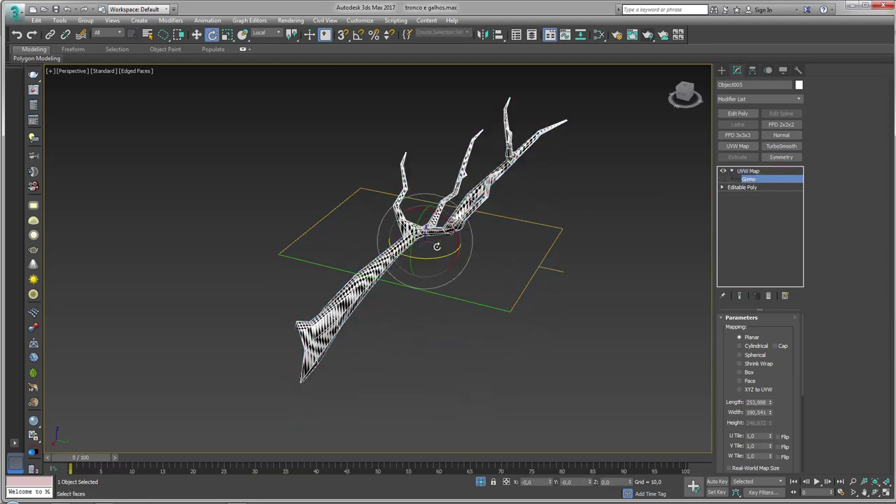
pyautogui.moveTo(429, 257)
pyautogui.mouseDown()
pyautogui.moveTo(394, 221)
pyautogui.moveTo(457, 248)
pyautogui.mouseUp()
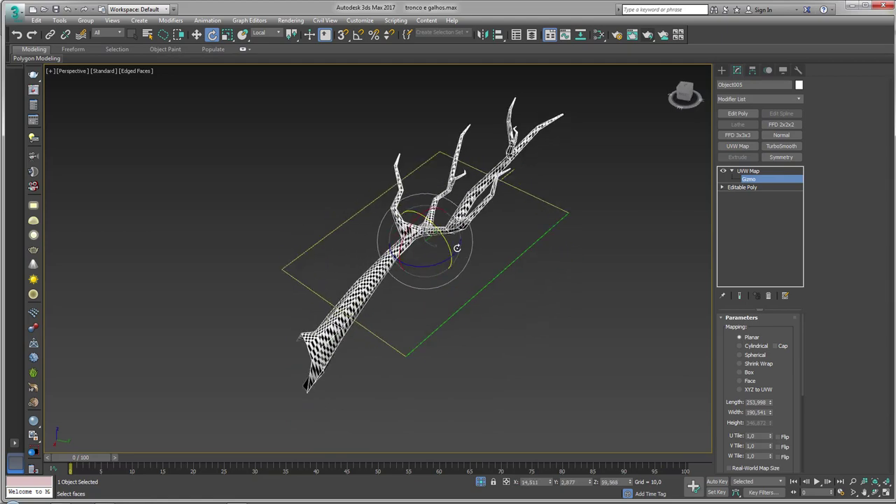
pyautogui.keyDown('alt'); pyautogui.moveTo(457, 247); pyautogui.dragTo(425, 256, button='middle'); pyautogui.keyUp('alt')
pyautogui.moveTo(422, 256); pyautogui.dragTo(452, 262)
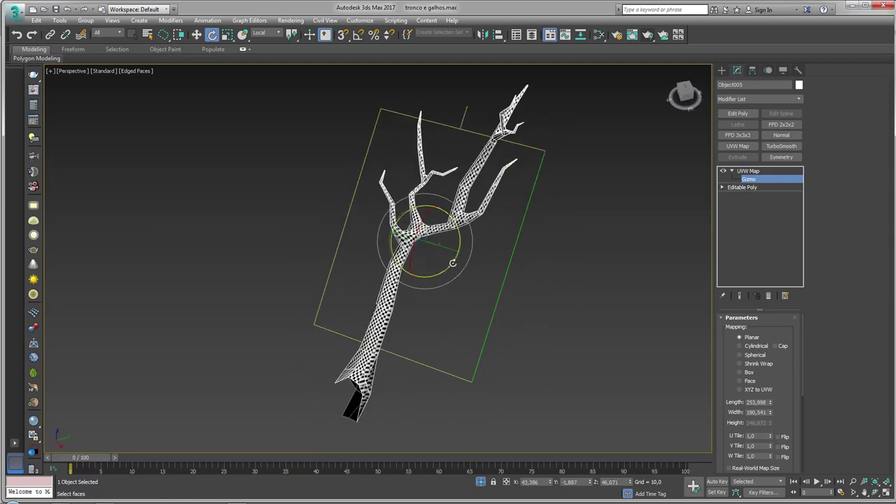
pyautogui.moveTo(452, 263)
pyautogui.keyDown('alt'); pyautogui.mouseDown(button='middle')
pyautogui.moveTo(415, 265)
pyautogui.moveTo(392, 280)
pyautogui.moveTo(464, 219)
pyautogui.moveTo(500, 229)
pyautogui.moveTo(458, 221)
pyautogui.mouseUp(button='middle'); pyautogui.keyUp('alt')
# Step: Change the UVW Map projection from Planar to Box
pyautogui.press('r')
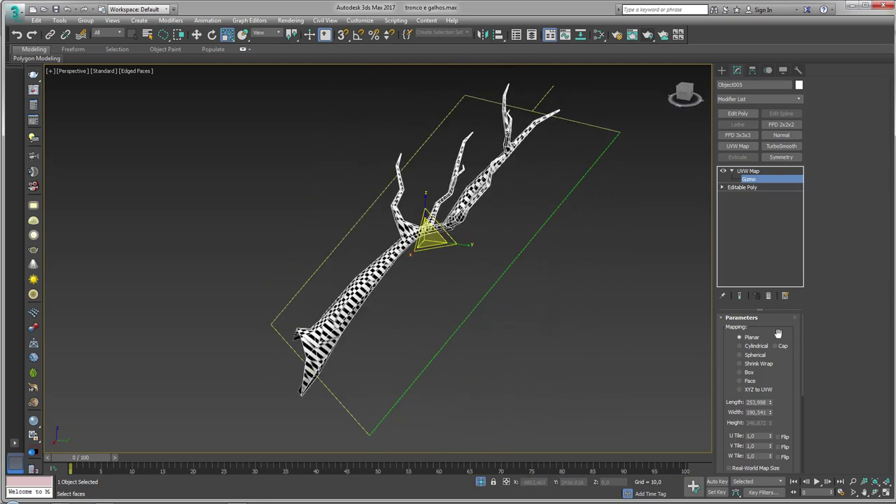
pyautogui.click(747, 374)
pyautogui.moveTo(643, 348)
pyautogui.keyDown('alt'); pyautogui.mouseDown(button='middle')
pyautogui.moveTo(575, 329)
pyautogui.moveTo(619, 322)
pyautogui.moveTo(656, 348)
pyautogui.moveTo(701, 342)
pyautogui.moveTo(535, 334)
pyautogui.moveTo(552, 315)
pyautogui.moveTo(546, 298)
pyautogui.mouseUp(button='middle'); pyautogui.keyUp('alt')
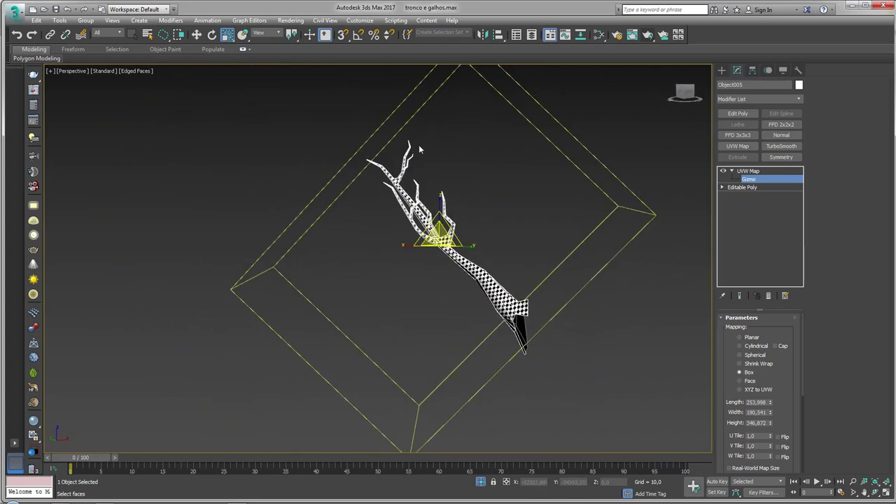
# Step: Set the UVW Map Height, Width and Length each to 340,0
pyautogui.scroll(-2, 776, 390)
pyautogui.scroll(-2, 763, 367)
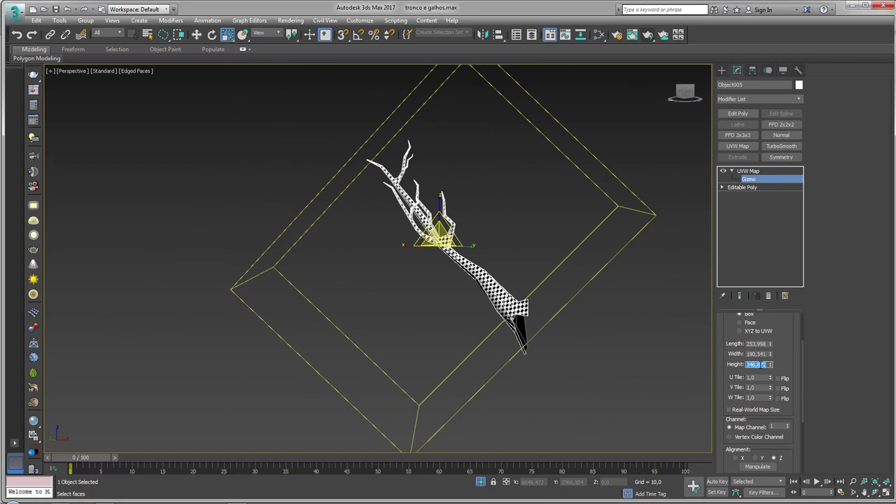
pyautogui.write('340')
pyautogui.press('Return')
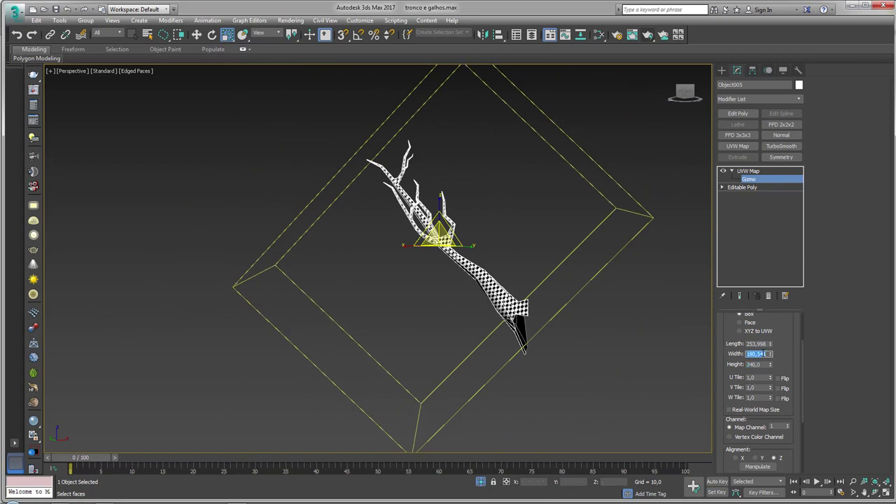
pyautogui.write('340')
pyautogui.press('Return')
pyautogui.doubleClick(756, 344)
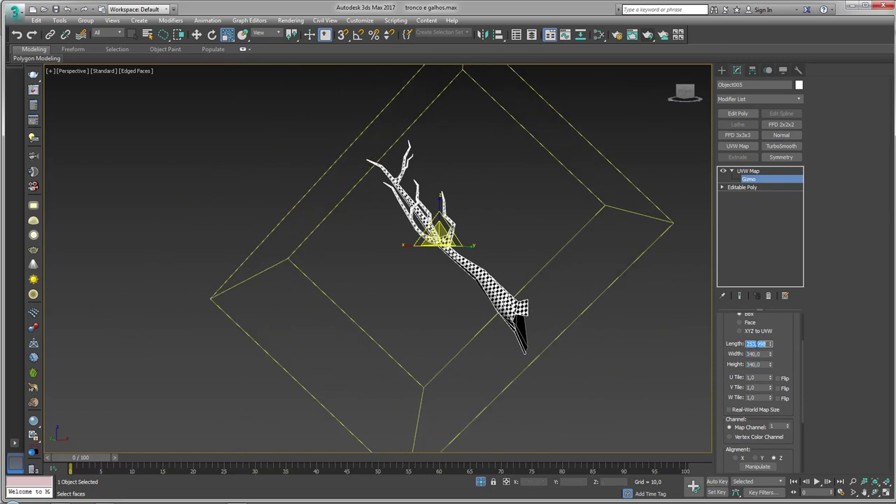
pyautogui.write('340')
pyautogui.press('Return')
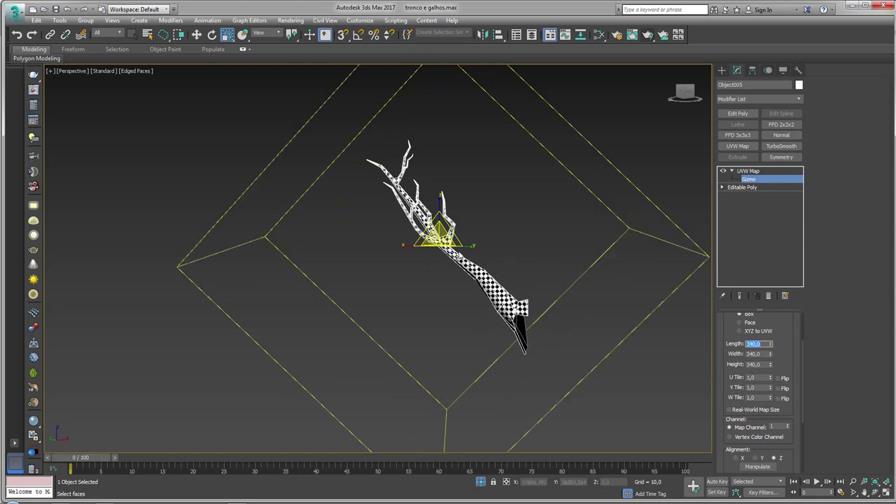
# Step: Rotate the box mapping gizmo around the branch and leave gizmo editing
pyautogui.moveTo(513, 266)
pyautogui.keyDown('alt'); pyautogui.mouseDown(button='middle')
pyautogui.moveTo(532, 226)
pyautogui.moveTo(613, 198)
pyautogui.mouseUp(button='middle'); pyautogui.keyUp('alt')
pyautogui.moveTo(440, 240); pyautogui.dragTo(451, 248)
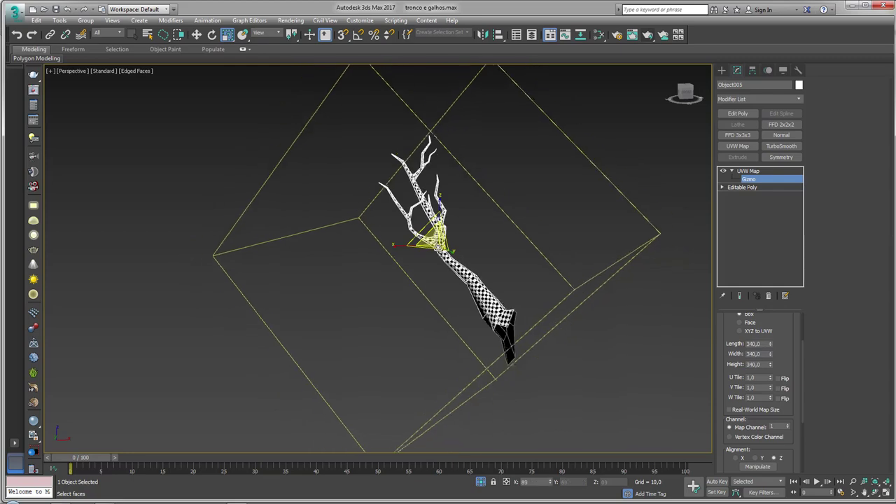
pyautogui.keyDown('alt'); pyautogui.moveTo(451, 247); pyautogui.dragTo(519, 246, button='middle'); pyautogui.keyUp('alt')
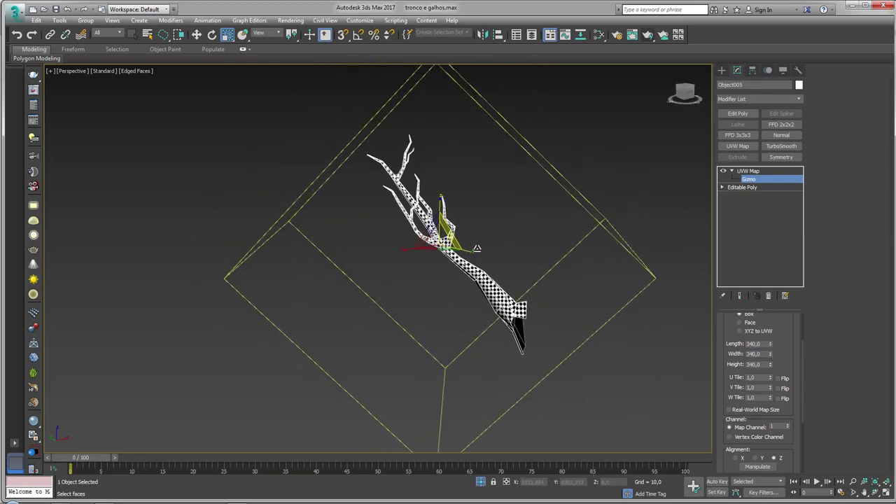
pyautogui.click(744, 172)
# Step: Copy Object005's UVW Map modifier and paste it onto isolated branch Object002
pyautogui.click(731, 171)
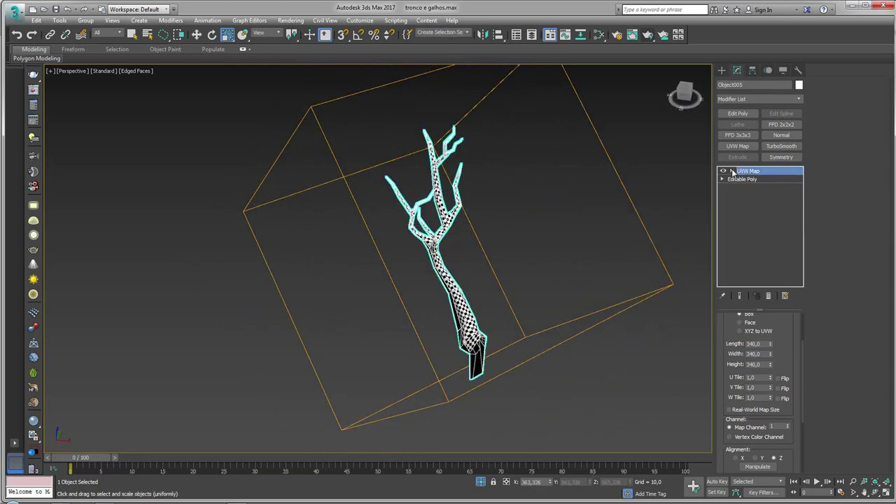
pyautogui.rightClick(750, 171)
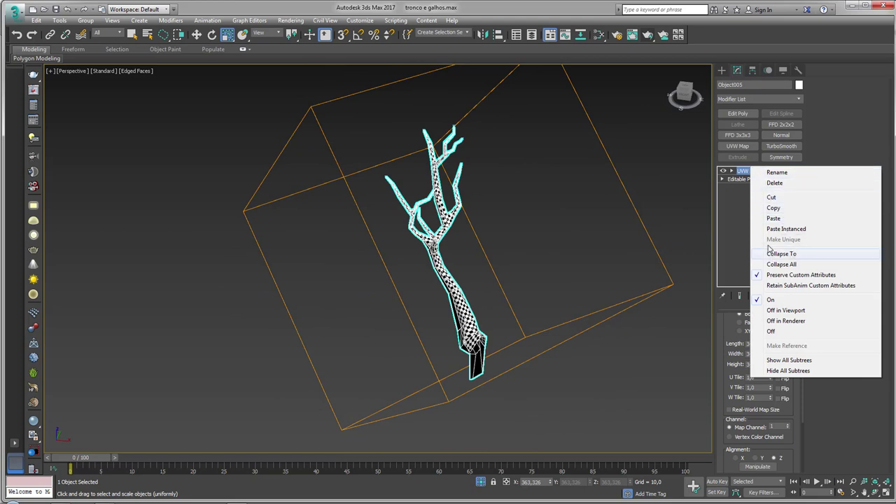
pyautogui.click(773, 208)
pyautogui.keyDown('alt'); pyautogui.moveTo(532, 189); pyautogui.dragTo(581, 187, button='middle'); pyautogui.keyUp('alt')
pyautogui.click(481, 483)
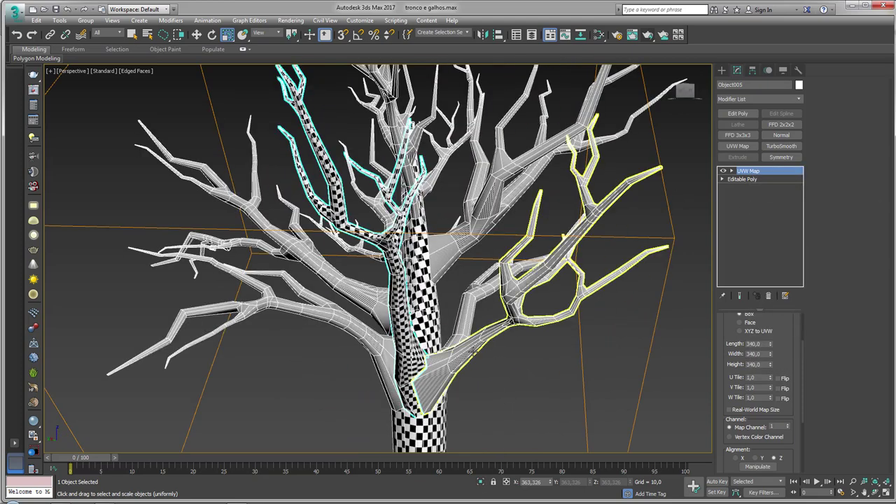
pyautogui.click(471, 353)
pyautogui.click(483, 481)
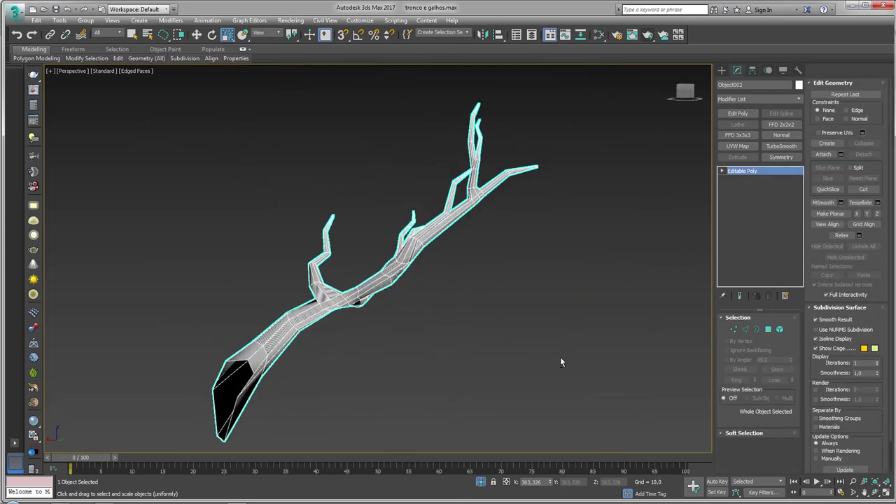
pyautogui.rightClick(747, 175)
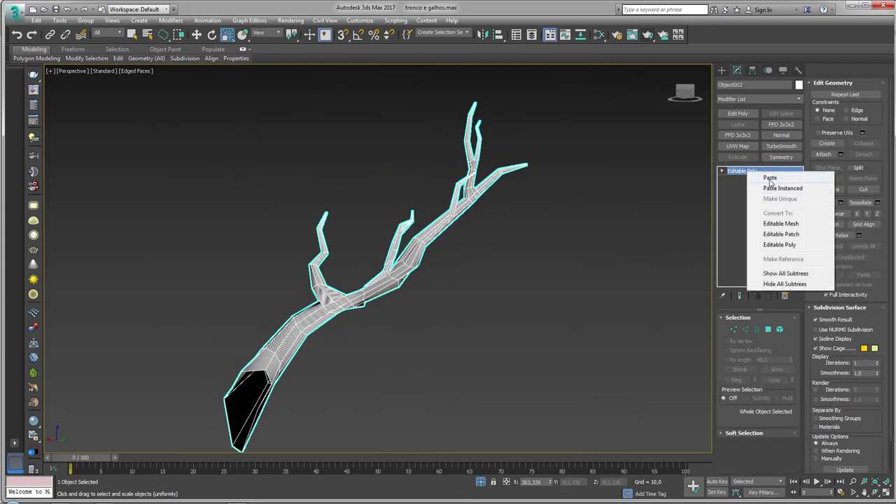
pyautogui.click(770, 179)
# Step: Rotate the pasted mapping gizmo and move it toward branch Object002
pyautogui.moveTo(535, 272)
pyautogui.keyDown('alt'); pyautogui.mouseDown(button='middle')
pyautogui.moveTo(496, 300)
pyautogui.moveTo(566, 329)
pyautogui.moveTo(500, 267)
pyautogui.mouseUp(button='middle'); pyautogui.keyUp('alt')
pyautogui.scroll(-3, 496, 301)
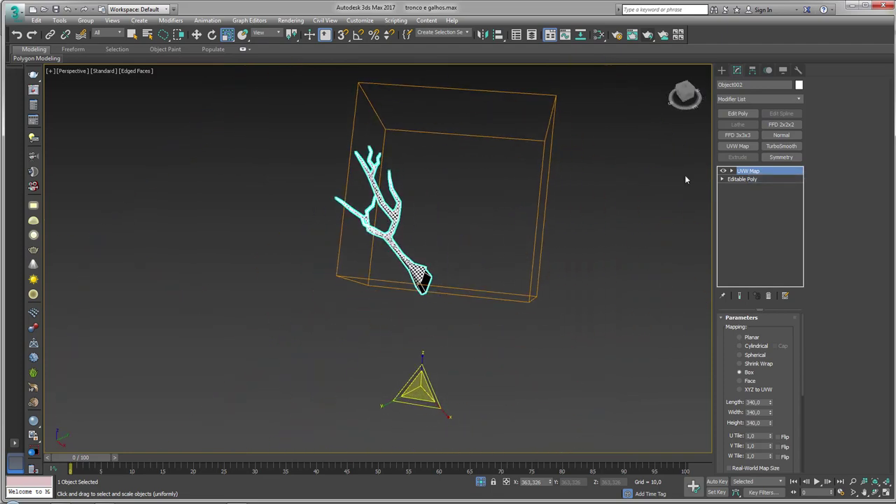
pyautogui.click(731, 171)
pyautogui.click(748, 179)
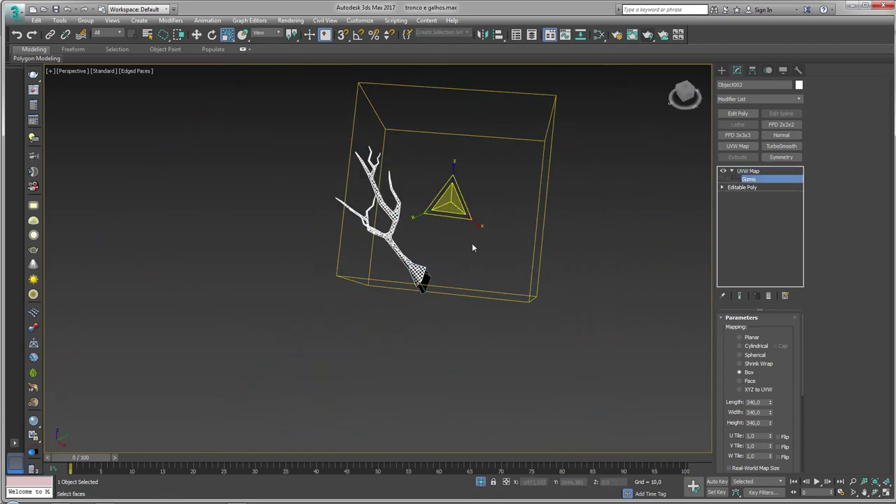
pyautogui.press('e')
pyautogui.moveTo(459, 233)
pyautogui.mouseDown()
pyautogui.moveTo(466, 203)
pyautogui.moveTo(489, 188)
pyautogui.mouseUp()
pyautogui.moveTo(489, 187)
pyautogui.keyDown('alt'); pyautogui.mouseDown(button='middle')
pyautogui.moveTo(461, 218)
pyautogui.moveTo(483, 242)
pyautogui.mouseUp(button='middle'); pyautogui.keyUp('alt')
pyautogui.press('w')
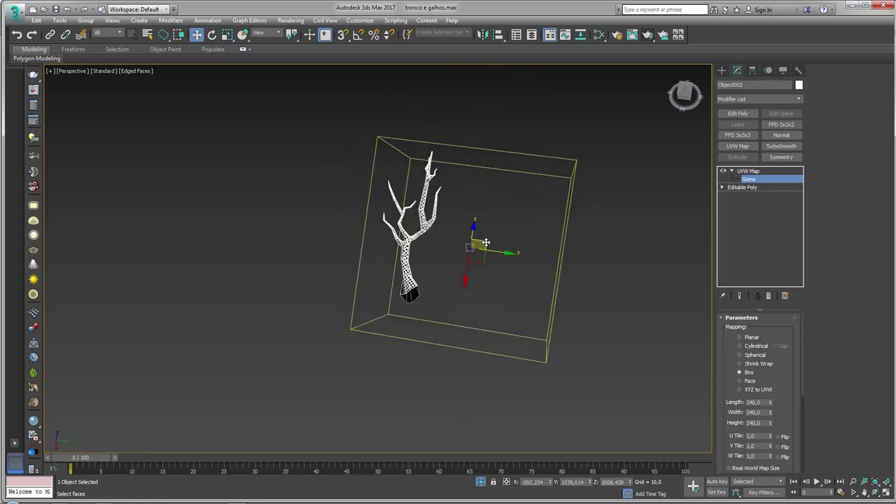
pyautogui.moveTo(481, 262); pyautogui.dragTo(452, 233)
# Step: Scale and reposition the mapping box so it fits around Object002
pyautogui.press('e')
pyautogui.keyDown('alt'); pyautogui.moveTo(452, 234); pyautogui.dragTo(424, 202, button='middle'); pyautogui.keyUp('alt')
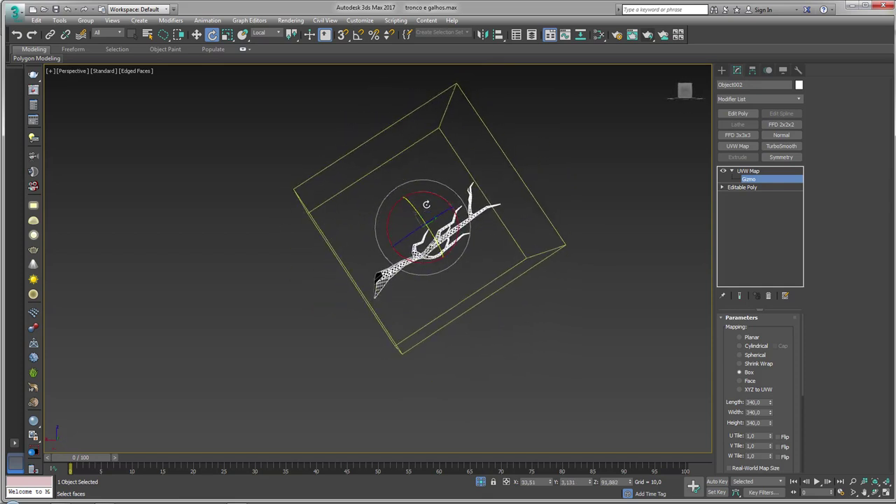
pyautogui.press('r')
pyautogui.moveTo(428, 232); pyautogui.dragTo(462, 294)
pyautogui.press('w')
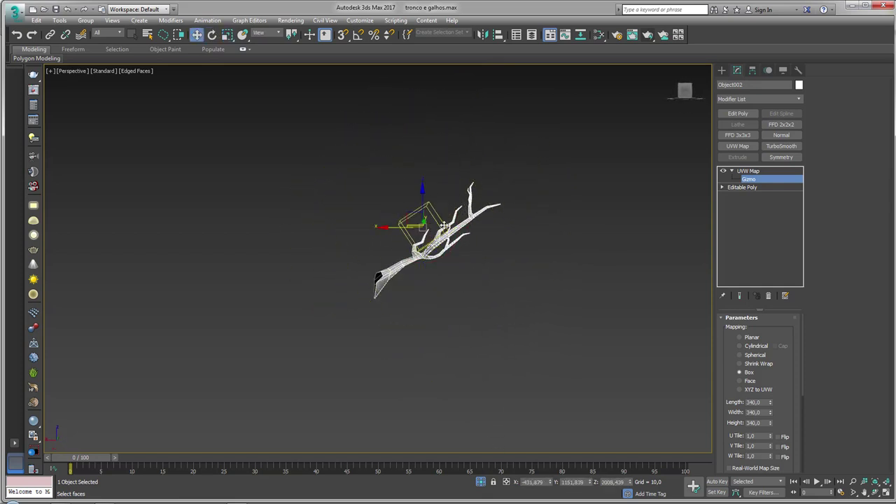
pyautogui.moveTo(410, 213); pyautogui.dragTo(424, 195)
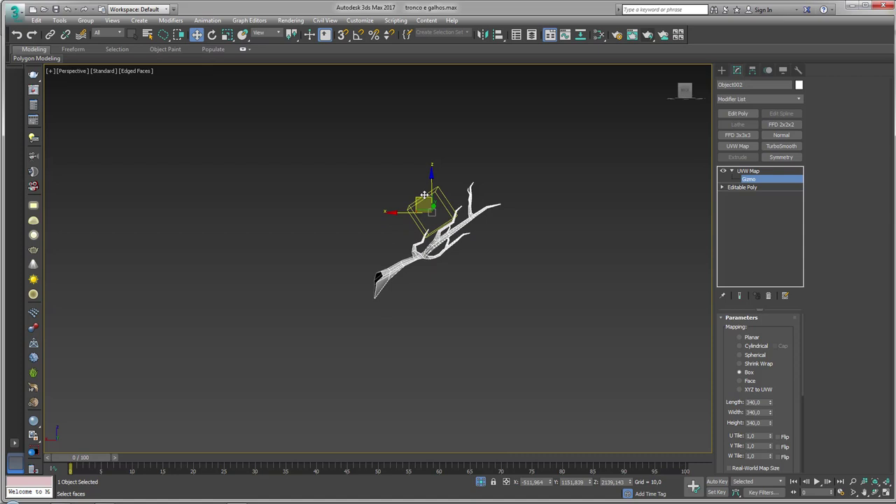
pyautogui.press('r')
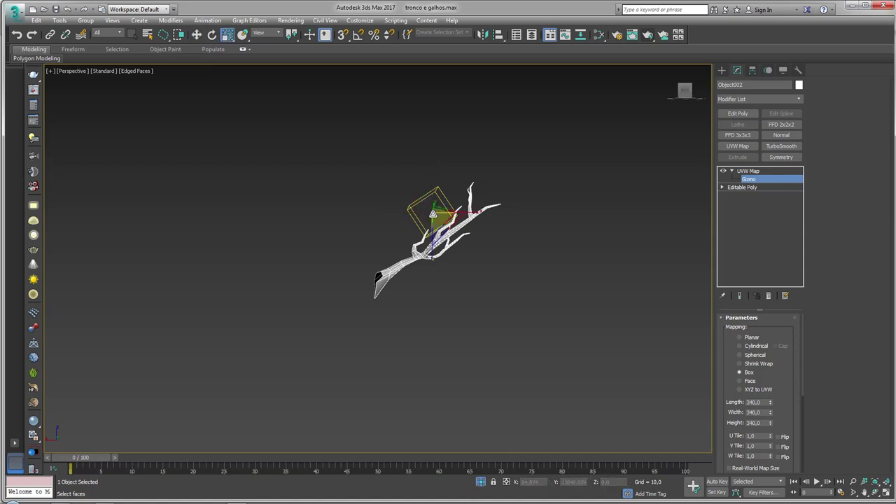
pyautogui.moveTo(435, 209); pyautogui.dragTo(453, 90)
pyautogui.press('w')
pyautogui.moveTo(451, 140)
pyautogui.keyDown('alt'); pyautogui.mouseDown(button='middle')
pyautogui.moveTo(453, 247)
pyautogui.moveTo(469, 292)
pyautogui.mouseUp(button='middle'); pyautogui.keyUp('alt')
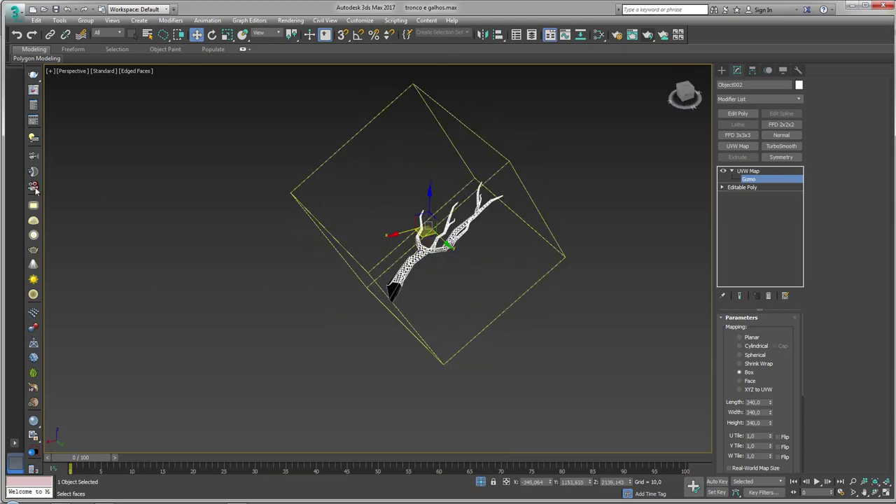
pyautogui.keyDown('alt'); pyautogui.moveTo(231, 322); pyautogui.dragTo(421, 460, button='middle'); pyautogui.keyUp('alt')
# Step: Leave the UVW Map gizmo level, collapse the modifier and bring the whole tree back
pyautogui.click(481, 483)
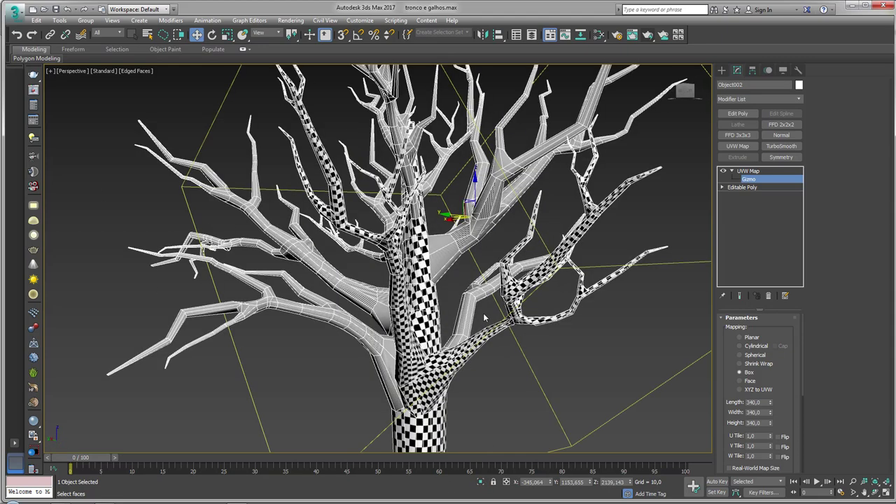
pyautogui.scroll(-1, 483, 313)
pyautogui.scroll(-1, 483, 313)
pyautogui.click(733, 171)
pyautogui.click(732, 172)
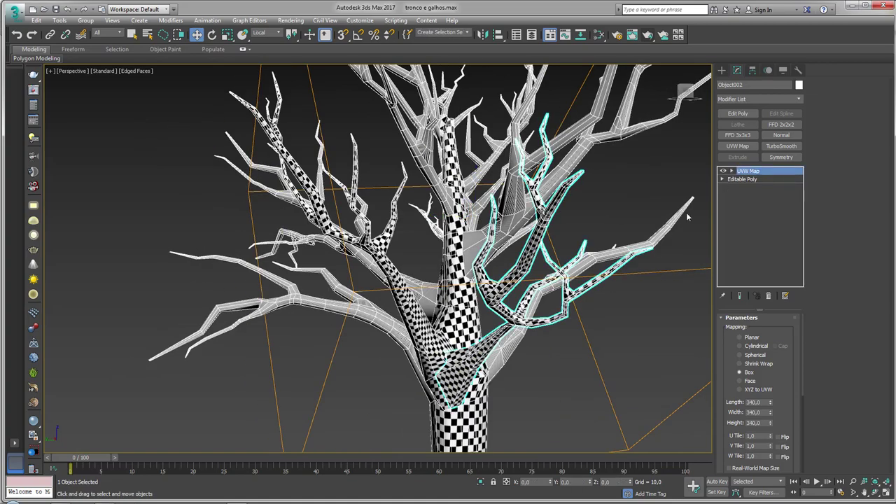
pyautogui.keyDown('alt'); pyautogui.moveTo(620, 275); pyautogui.dragTo(393, 266, button='middle'); pyautogui.keyUp('alt')
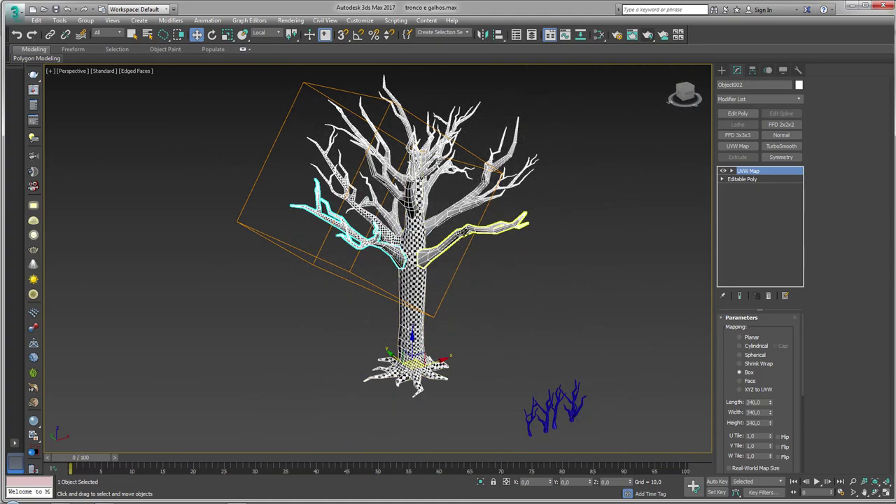
# Step: Isolate another branch and rotate its UVW Map gizmo
pyautogui.click(500, 231)
pyautogui.hotkey('alt', 'q')
pyautogui.click(737, 145)
pyautogui.press('1')
pyautogui.press('e')
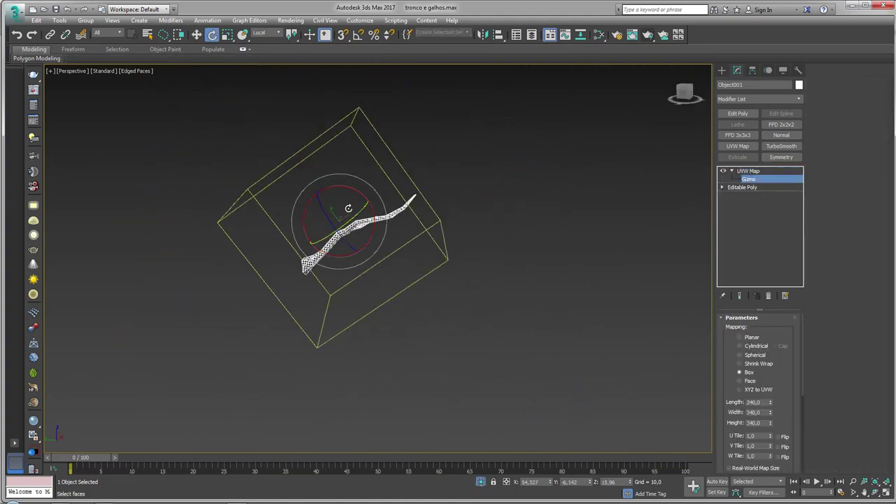
pyautogui.press('w')
# Step: Isolate Object003 and rotate its mapping box around the branch
pyautogui.hotkey('alt', 'q')
pyautogui.rightClick(741, 179)
pyautogui.click(769, 175)
pyautogui.press('1')
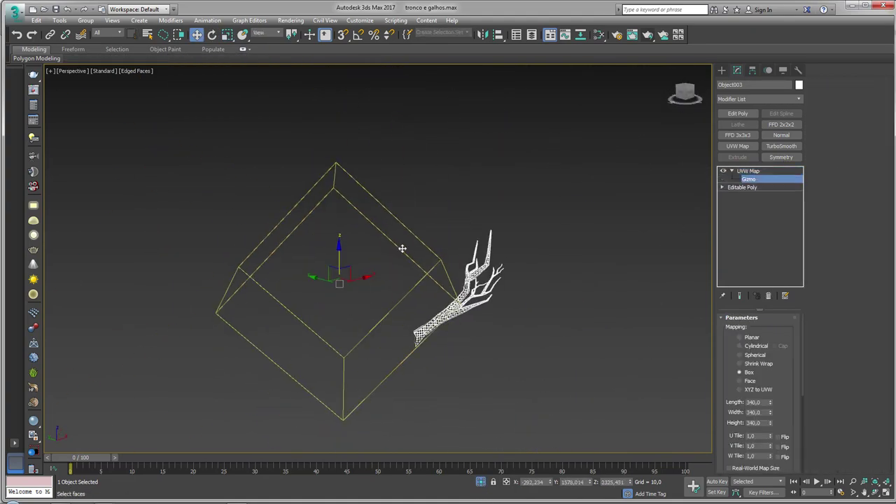
pyautogui.press('e')
pyautogui.keyDown('alt'); pyautogui.moveTo(401, 248); pyautogui.dragTo(408, 200, button='middle'); pyautogui.keyUp('alt')
pyautogui.moveTo(408, 200); pyautogui.dragTo(426, 252)
pyautogui.moveTo(426, 252)
pyautogui.keyDown('alt'); pyautogui.mouseDown(button='middle')
pyautogui.moveTo(448, 231)
pyautogui.moveTo(476, 224)
pyautogui.moveTo(462, 231)
pyautogui.moveTo(490, 252)
pyautogui.mouseUp(button='middle'); pyautogui.keyUp('alt')
pyautogui.hotkey('alt', 'q')
# Step: Isolate Object007 and move its UVW Map gizmo
pyautogui.click(500, 241)
pyautogui.hotkey('alt', 'q')
pyautogui.press('1')
pyautogui.press('w')
pyautogui.click(492, 482)
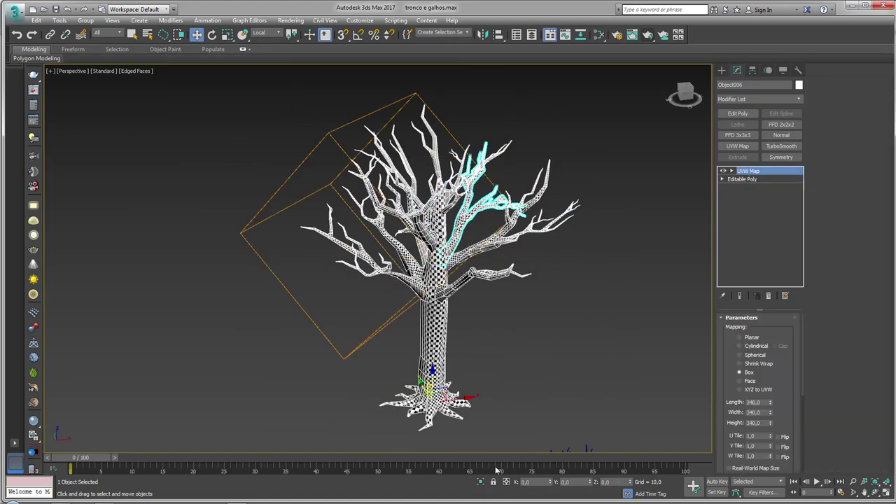
# Step: Isolate Object006 and adjust its UVW Map gizmo
pyautogui.click(490, 160)
pyautogui.hotkey('alt', 'q')
pyautogui.press('1')
pyautogui.press('e')
pyautogui.keyDown('alt'); pyautogui.moveTo(455, 210); pyautogui.dragTo(488, 198, button='middle'); pyautogui.keyUp('alt')
pyautogui.scroll(-3, 488, 197)
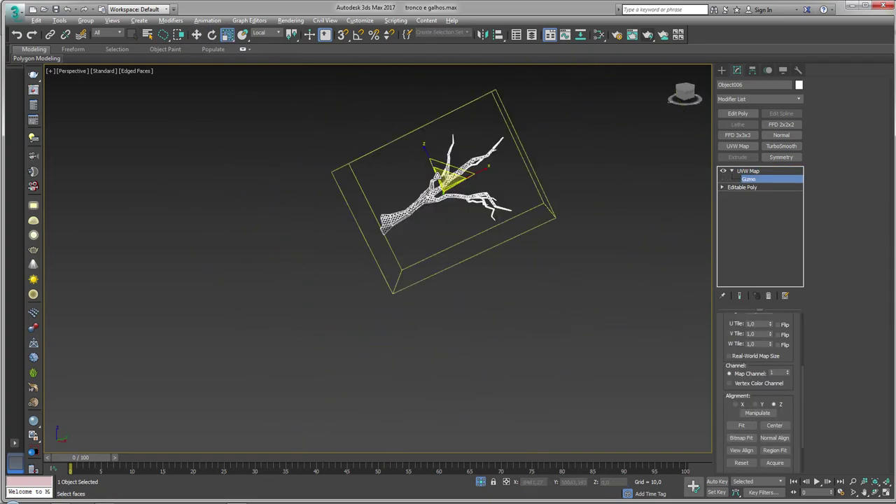
pyautogui.hotkey('alt', 'q')
pyautogui.scroll(-5, 759, 364)
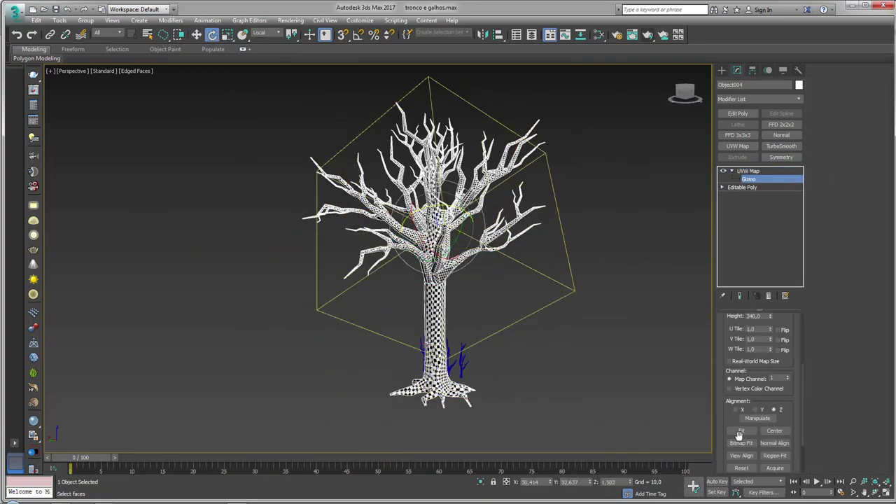
# Step: Isolate Object004 and scale its mapping gizmo
pyautogui.hotkey('alt', 'q')
pyautogui.moveTo(420, 245)
pyautogui.keyDown('alt'); pyautogui.mouseDown(button='middle')
pyautogui.moveTo(475, 280)
pyautogui.moveTo(490, 266)
pyautogui.mouseUp(button='middle'); pyautogui.keyUp('alt')
pyautogui.press('r')
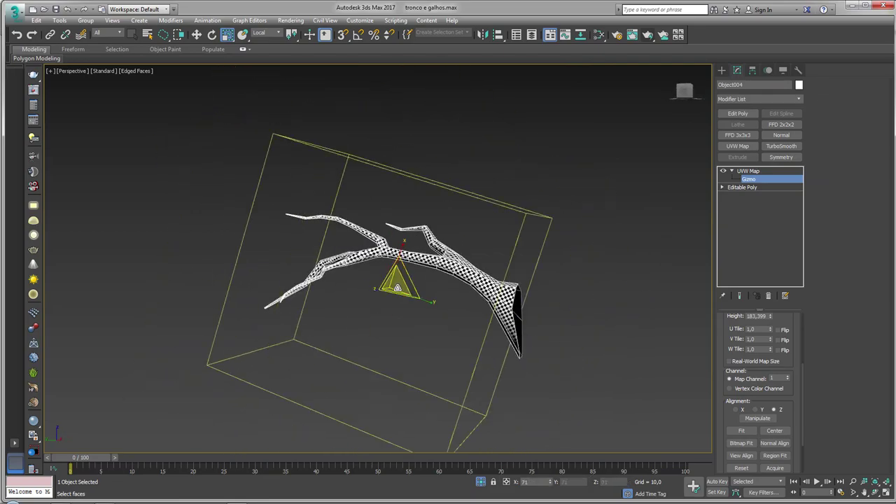
pyautogui.hotkey('alt', 'q')
# Step: Isolate Object009, add a UVW Map modifier and adjust its gizmo
pyautogui.click(266, 175)
pyautogui.hotkey('alt', 'q')
pyautogui.click(737, 145)
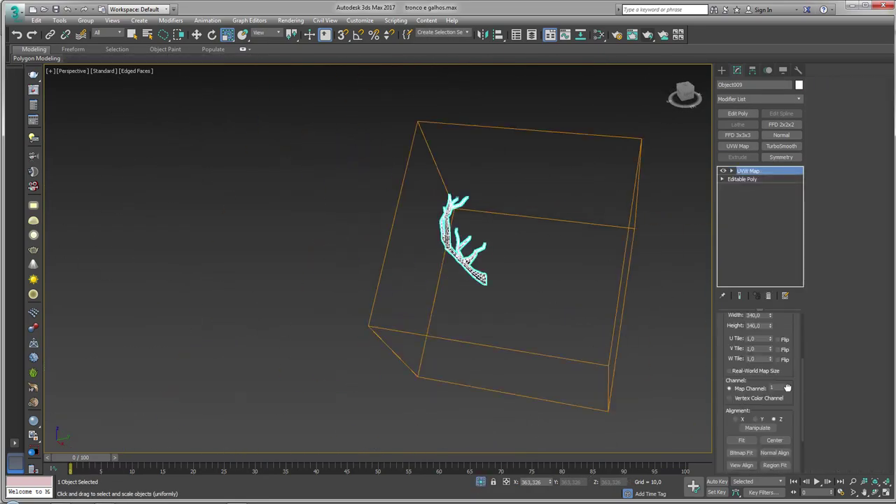
pyautogui.click(748, 179)
pyautogui.moveTo(448, 238)
pyautogui.keyDown('alt'); pyautogui.mouseDown(button='middle')
pyautogui.moveTo(465, 214)
pyautogui.moveTo(490, 231)
pyautogui.mouseUp(button='middle'); pyautogui.keyUp('alt')
pyautogui.click(748, 171)
pyautogui.hotkey('alt', 'q')
# Step: Isolate Object008, add a UVW Map and scale its gizmo
pyautogui.click(420, 154)
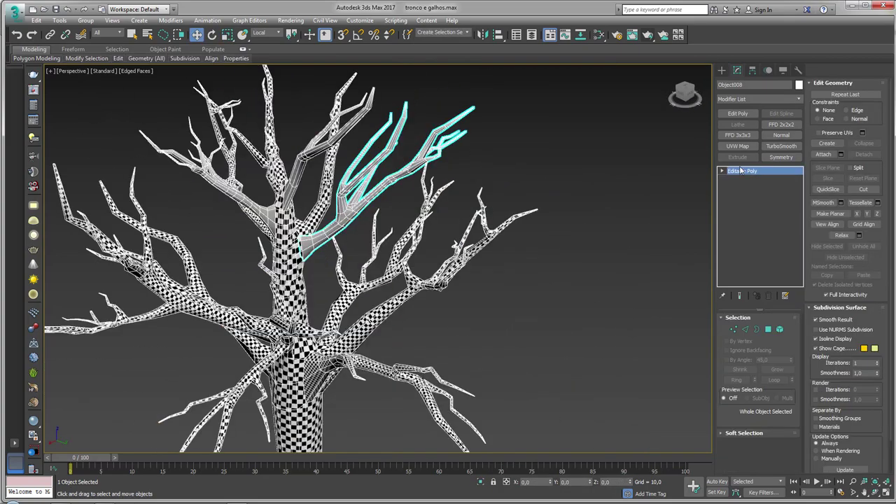
pyautogui.hotkey('alt', 'q')
pyautogui.click(737, 146)
pyautogui.click(748, 179)
pyautogui.press('r')
pyautogui.keyDown('alt'); pyautogui.moveTo(323, 262); pyautogui.dragTo(364, 231, button='middle'); pyautogui.keyUp('alt')
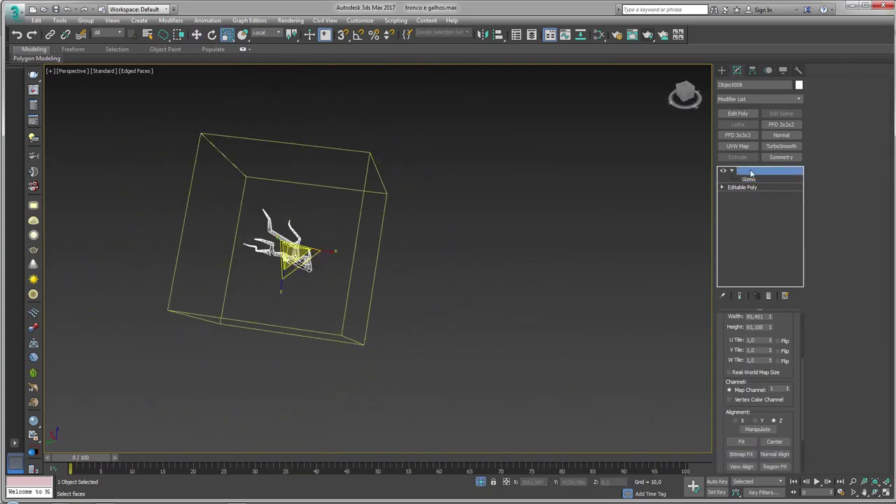
pyautogui.hotkey('alt', 'q')
# Step: Isolate the Y-shaped branch Object011 and add a Box UVW Map
pyautogui.click(400, 160)
pyautogui.hotkey('alt', 'q')
pyautogui.click(737, 146)
pyautogui.press('1')
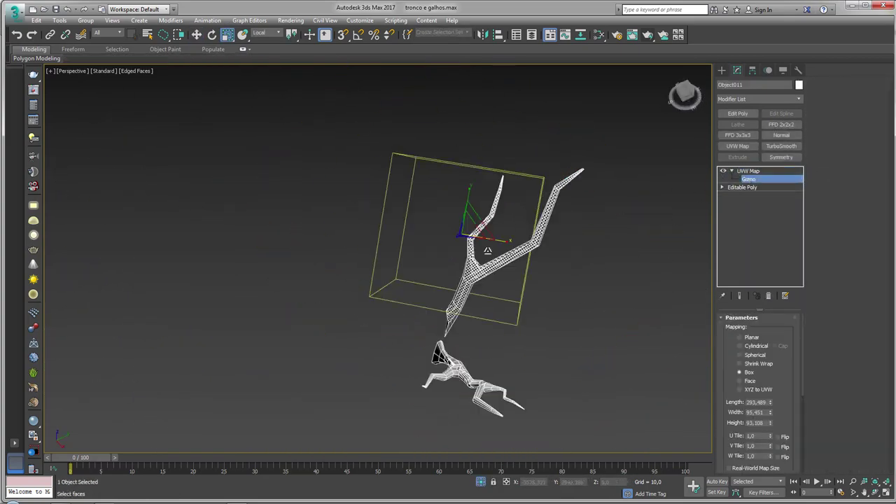
pyautogui.moveTo(538, 212)
pyautogui.keyDown('alt'); pyautogui.mouseDown(button='middle')
pyautogui.moveTo(490, 231)
pyautogui.moveTo(532, 210)
pyautogui.mouseUp(button='middle'); pyautogui.keyUp('alt')
pyautogui.click(749, 171)
# Step: Adjust the neighbouring branch Object010's mapping, then show the whole tree again
pyautogui.click(553, 238)
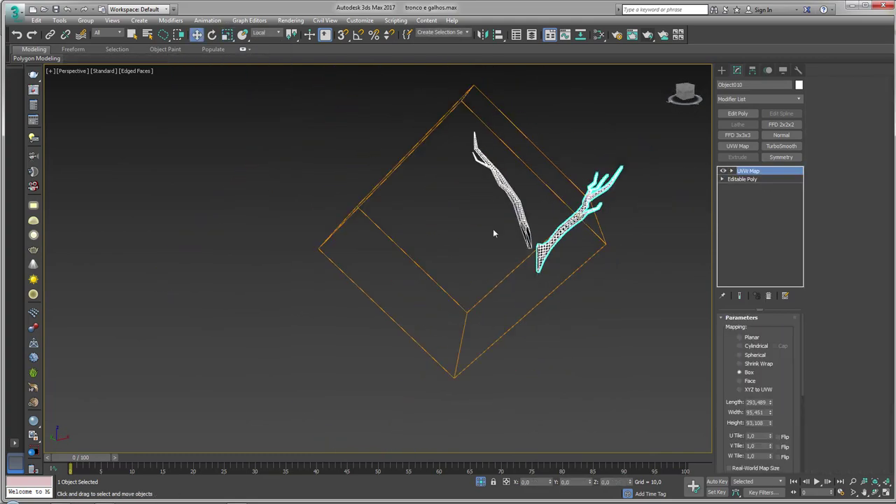
pyautogui.press('w')
pyautogui.moveTo(494, 231)
pyautogui.keyDown('alt'); pyautogui.mouseDown(button='middle')
pyautogui.moveTo(553, 189)
pyautogui.moveTo(483, 215)
pyautogui.mouseUp(button='middle'); pyautogui.keyUp('alt')
pyautogui.press('e')
pyautogui.hotkey('alt', 'q')
pyautogui.press('r')
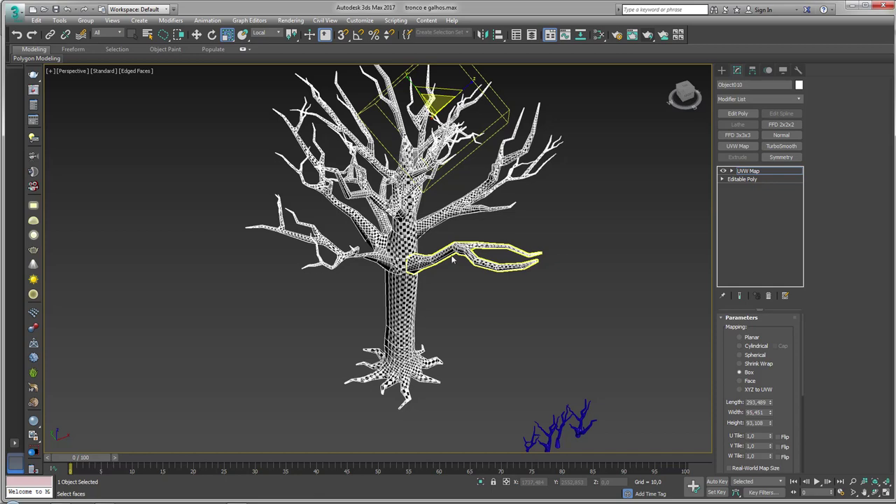
# Step: Switch the viewport to Default Shading with F4, then select Object002's UVW Map
pyautogui.keyDown('alt'); pyautogui.moveTo(303, 288); pyautogui.dragTo(352, 295, button='middle'); pyautogui.keyUp('alt')
pyautogui.press('F4')
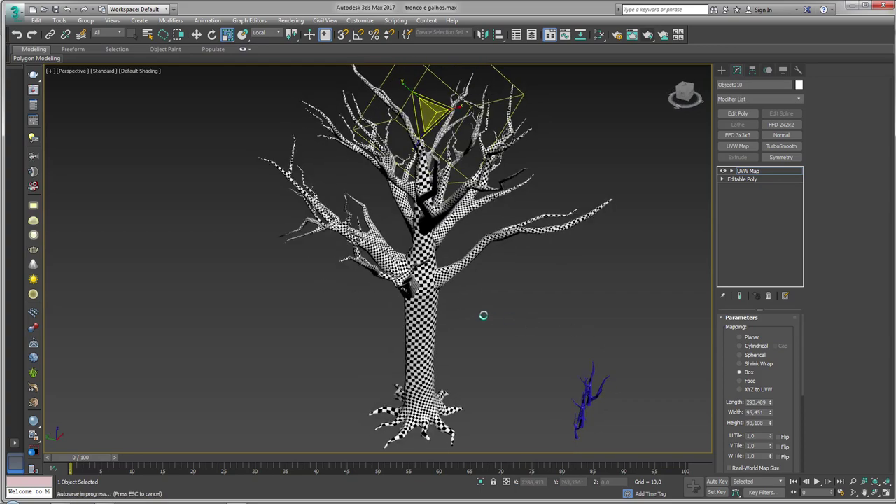
pyautogui.keyDown('alt'); pyautogui.moveTo(482, 315); pyautogui.dragTo(559, 292, button='middle'); pyautogui.keyUp('alt')
pyautogui.moveTo(501, 305)
pyautogui.keyDown('alt'); pyautogui.mouseDown(button='middle')
pyautogui.moveTo(546, 294)
pyautogui.moveTo(510, 239)
pyautogui.mouseUp(button='middle'); pyautogui.keyUp('alt')
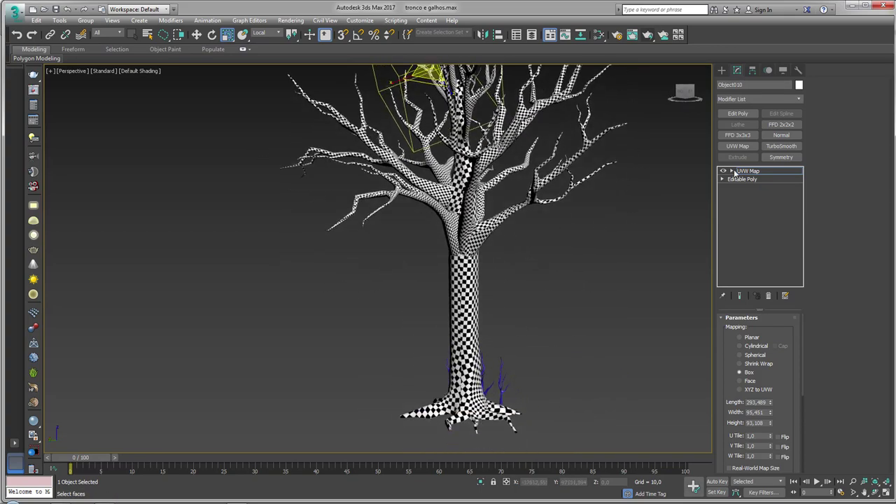
pyautogui.click(744, 172)
pyautogui.click(510, 214)
pyautogui.press('w')
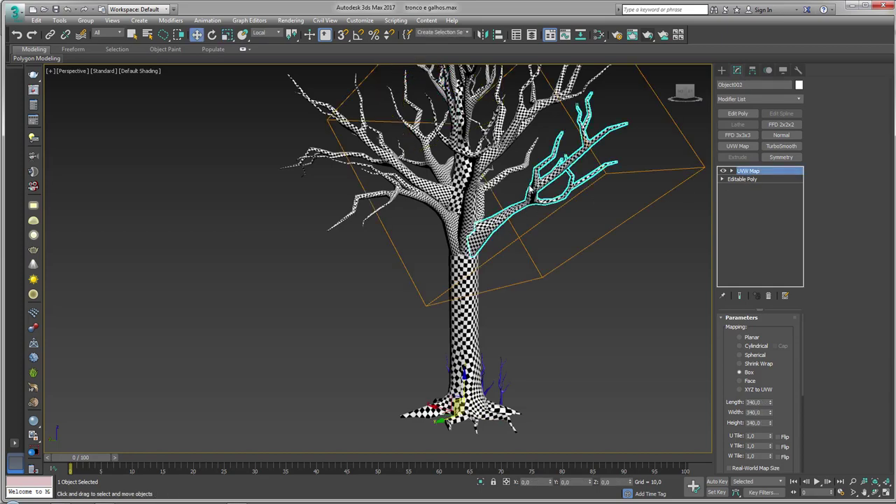
pyautogui.scroll(-3, 531, 187)
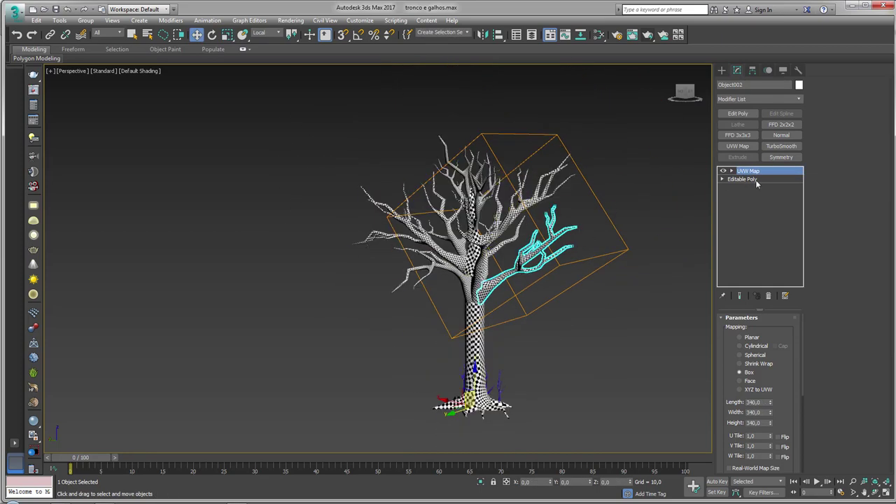
# Step: Isolate the tree and select only the trunk Cylinder008
pyautogui.moveTo(565, 256); pyautogui.dragTo(560, 214, button='middle')
pyautogui.click(449, 326)
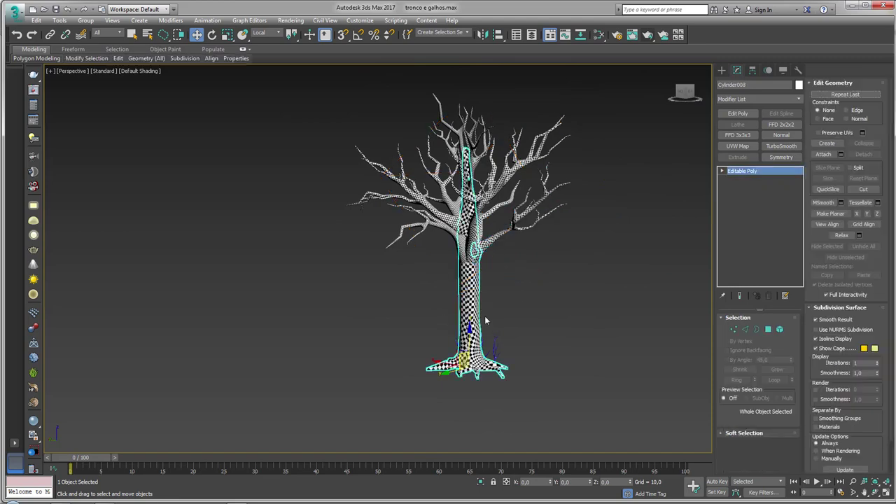
pyautogui.moveTo(449, 325)
pyautogui.keyDown('alt'); pyautogui.mouseDown(button='middle')
pyautogui.moveTo(490, 248)
pyautogui.moveTo(495, 271)
pyautogui.moveTo(478, 322)
pyautogui.mouseUp(button='middle'); pyautogui.keyUp('alt')
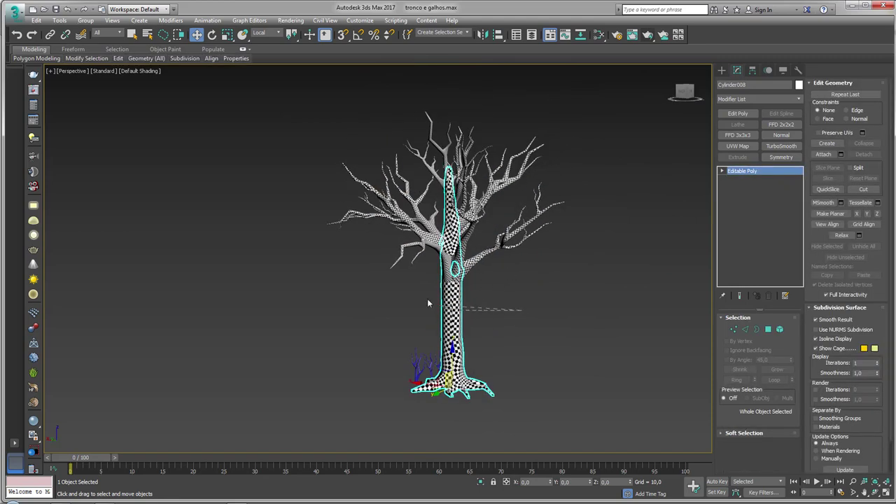
pyautogui.moveTo(581, 148); pyautogui.dragTo(496, 455)
pyautogui.click(481, 483)
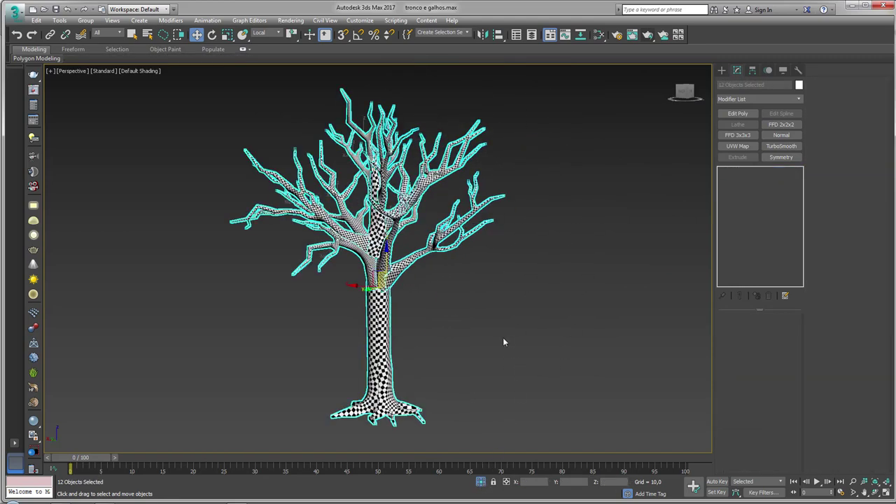
pyautogui.click(502, 338)
pyautogui.click(385, 327)
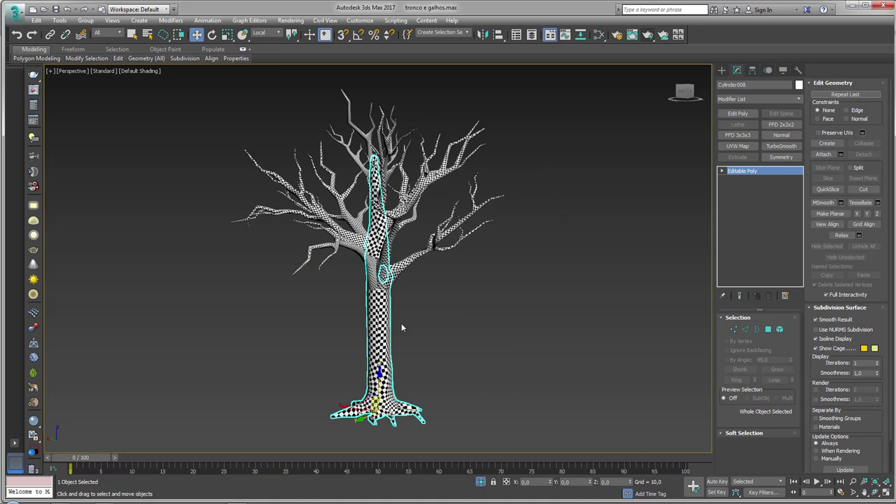
# Step: Attach Object001–Object011 to Cylinder008 via Attach List and check the resulting elements
pyautogui.click(842, 153)
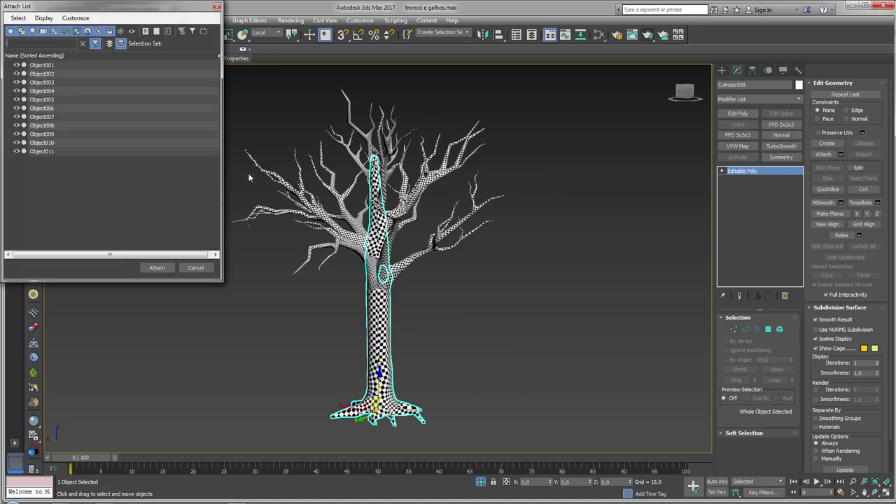
pyautogui.click(46, 152)
pyautogui.keyDown('shift'); pyautogui.click(46, 65); pyautogui.keyUp('shift')
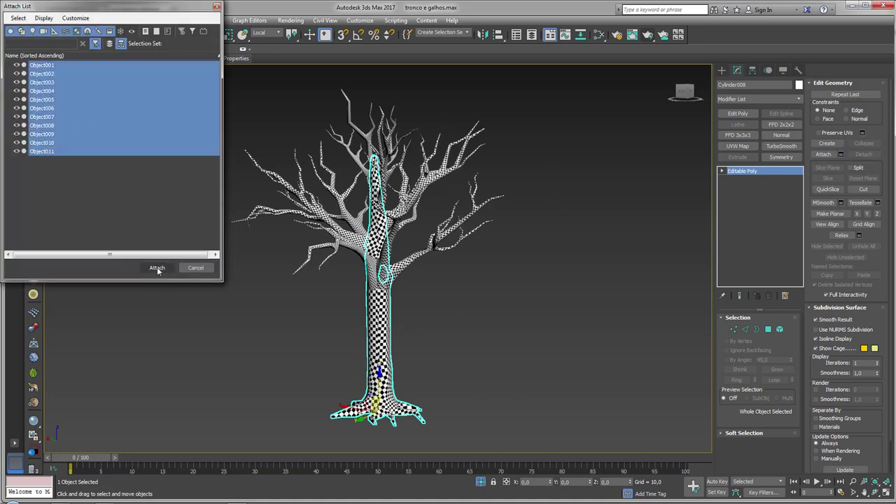
pyautogui.click(166, 269)
pyautogui.moveTo(397, 261)
pyautogui.keyDown('alt'); pyautogui.mouseDown(button='middle')
pyautogui.moveTo(432, 286)
pyautogui.moveTo(402, 294)
pyautogui.mouseUp(button='middle'); pyautogui.keyUp('alt')
pyautogui.click(779, 329)
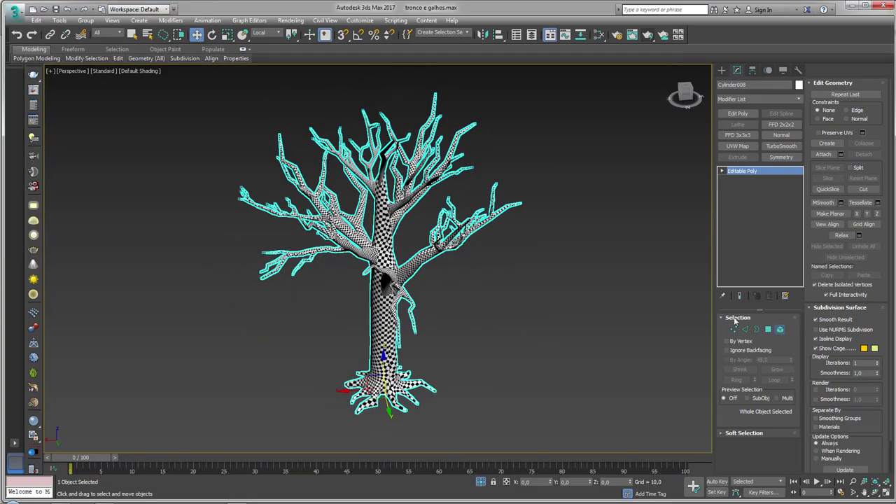
pyautogui.click(389, 313)
pyautogui.click(527, 310)
# Step: Select one upper branch element and move it slightly to a new position
pyautogui.hotkey('ctrl', 'a')
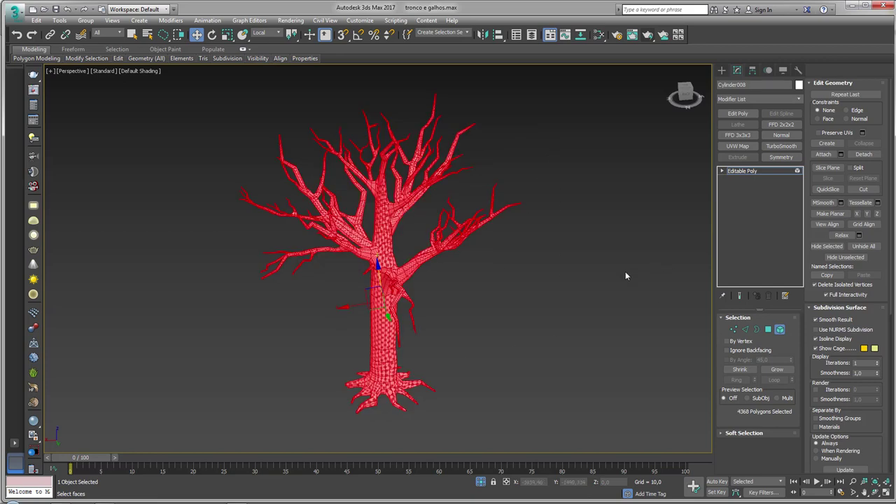
pyautogui.moveTo(625, 273)
pyautogui.keyDown('alt'); pyautogui.mouseDown(button='middle')
pyautogui.moveTo(437, 268)
pyautogui.moveTo(414, 208)
pyautogui.mouseUp(button='middle'); pyautogui.keyUp('alt')
pyautogui.click(434, 193)
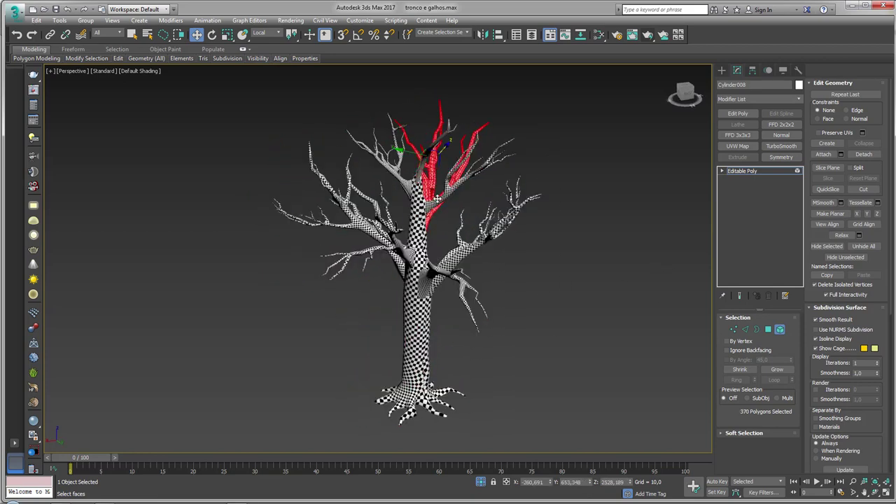
pyautogui.scroll(1, 436, 238)
pyautogui.scroll(3, 439, 234)
pyautogui.scroll(2, 443, 231)
pyautogui.keyDown('alt'); pyautogui.moveTo(442, 225); pyautogui.dragTo(508, 140, button='middle'); pyautogui.keyUp('alt')
pyautogui.moveTo(509, 139); pyautogui.dragTo(520, 130)
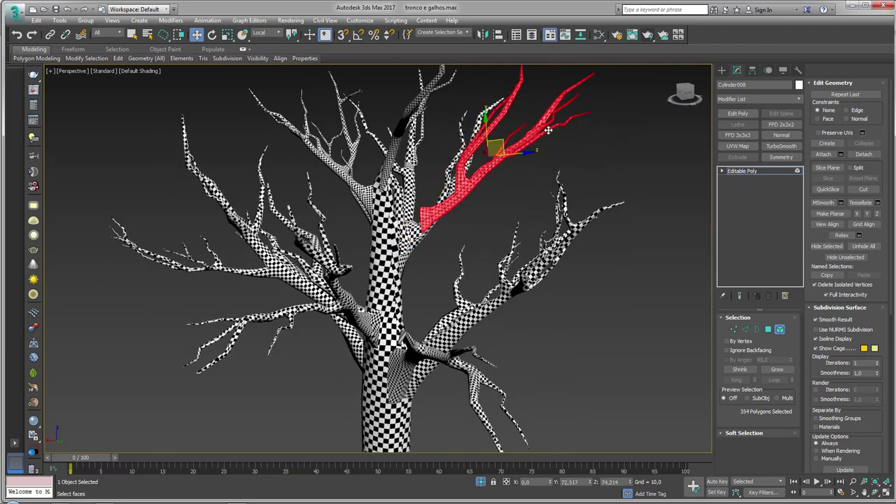
pyautogui.keyDown('alt'); pyautogui.moveTo(520, 130); pyautogui.dragTo(493, 234, button='middle'); pyautogui.keyUp('alt')
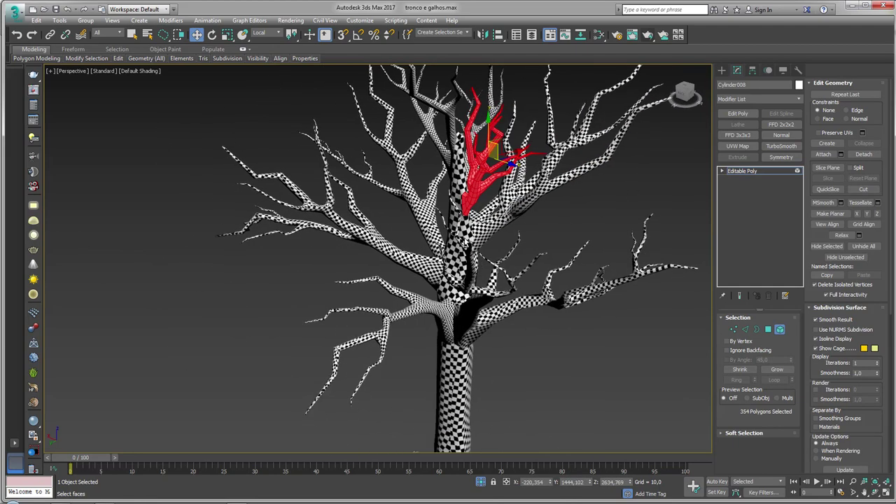
pyautogui.scroll(-5, 430, 259)
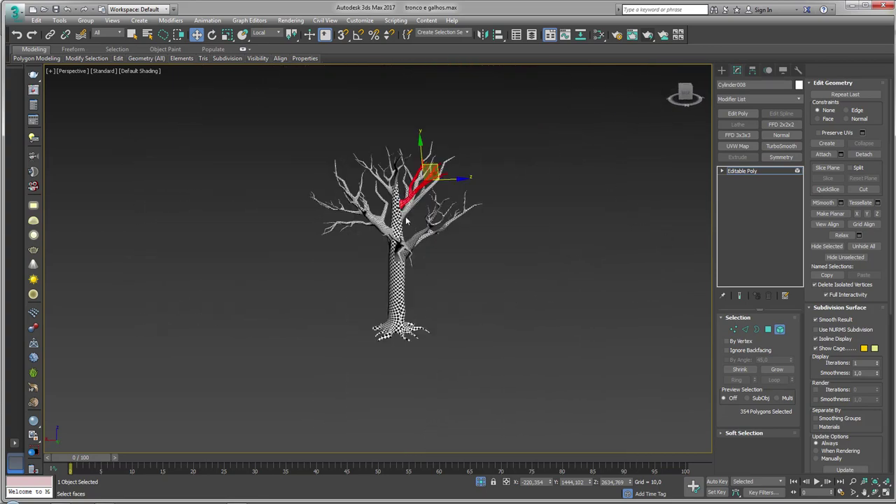
pyautogui.scroll(2, 406, 221)
# Step: Disconnect the Checker map from Material #29's Diffuse Color, then enter Border sub-object mode
pyautogui.click(600, 35)
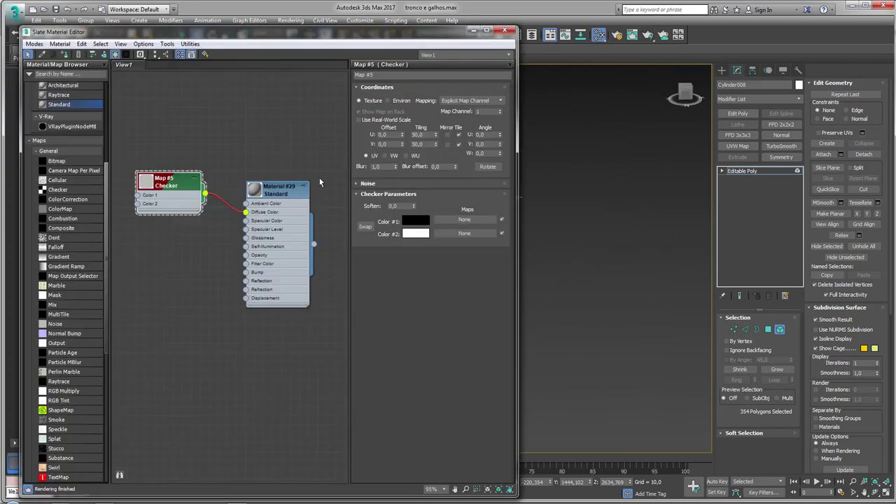
pyautogui.moveTo(246, 212); pyautogui.dragTo(246, 213)
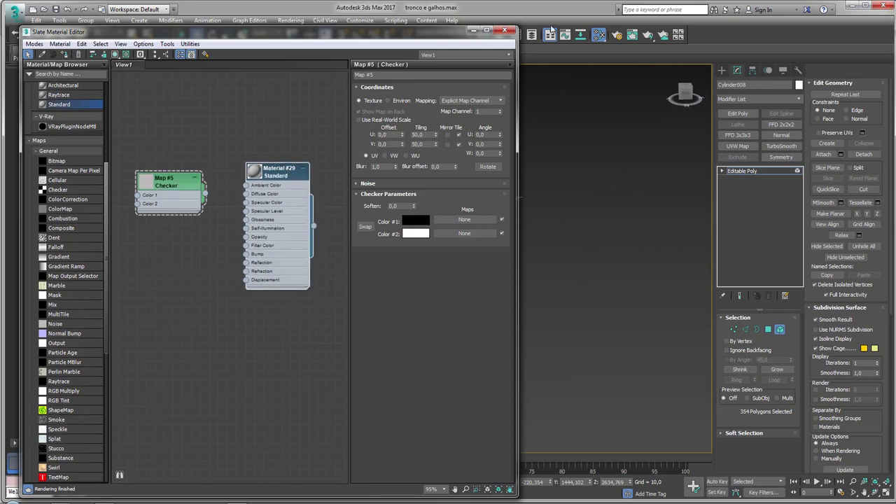
pyautogui.click(513, 30)
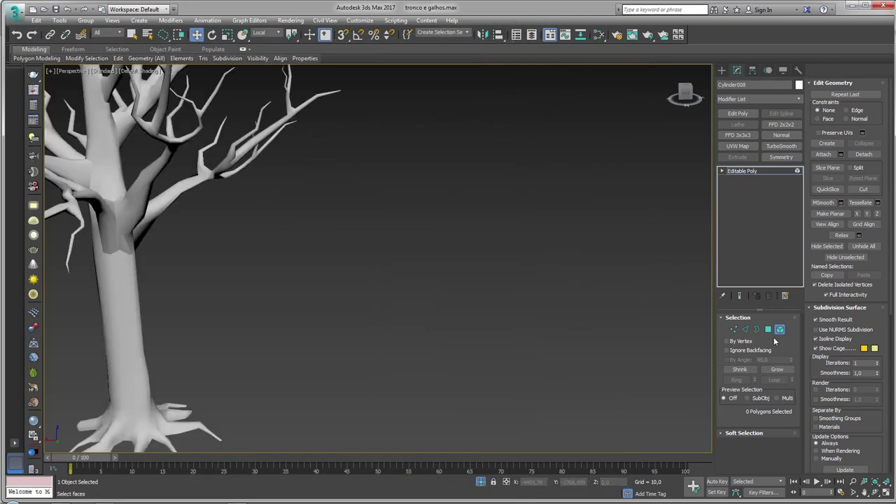
pyautogui.click(755, 330)
pyautogui.press('z')
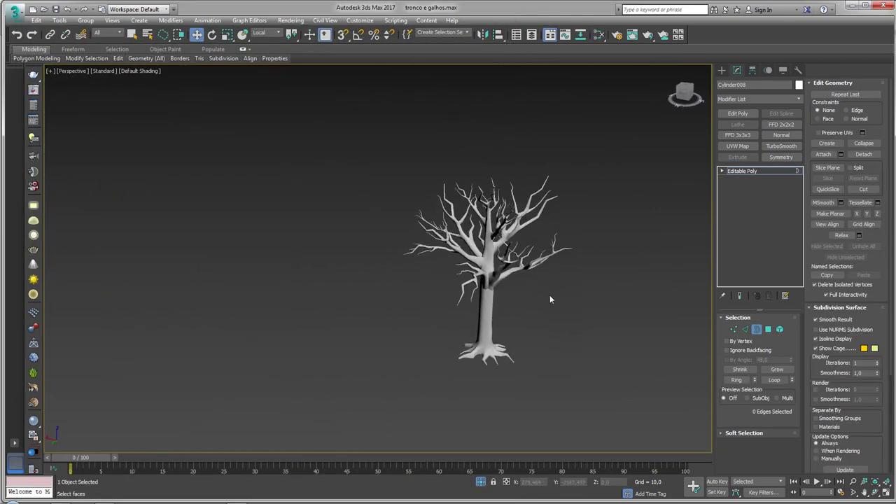
# Step: Select the trunk's open border edges
pyautogui.moveTo(610, 292); pyautogui.dragTo(608, 294)
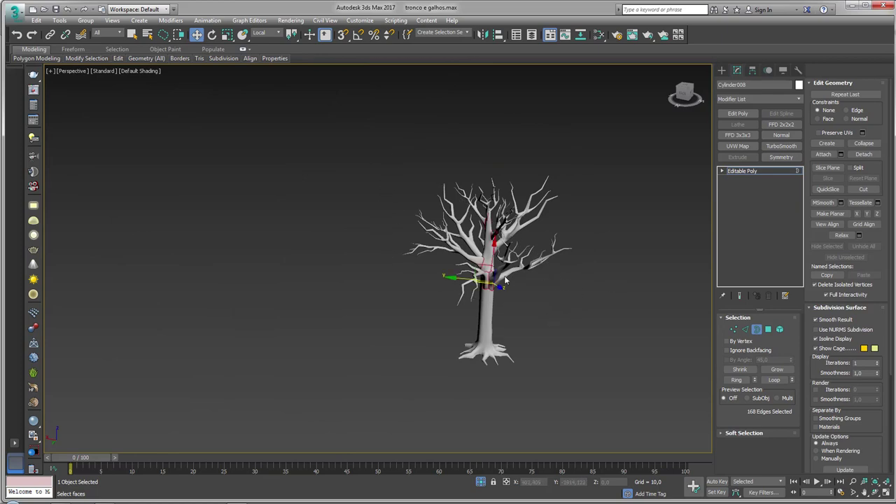
pyautogui.scroll(5, 468, 256)
pyautogui.scroll(1, 468, 256)
pyautogui.press('F4')
pyautogui.press('F4')
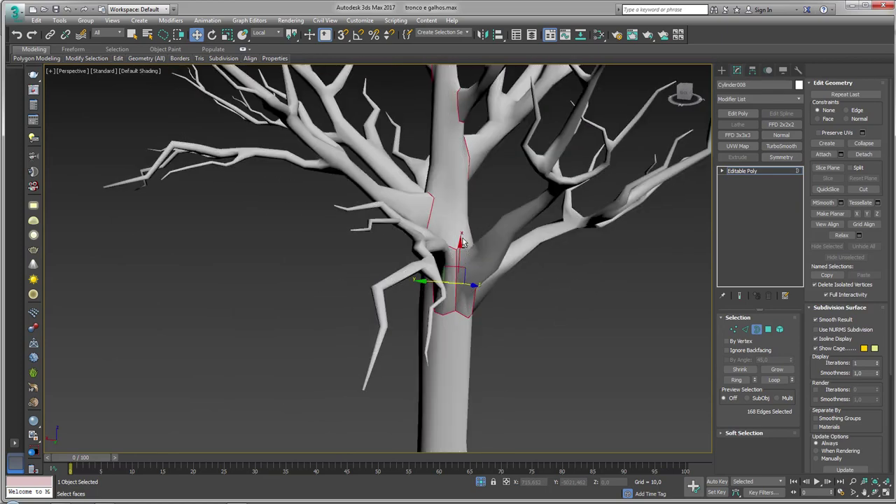
# Step: Convert the borders to vertices and weld them at 0,01, reducing 4643 to 4557 vertices
pyautogui.keyDown('ctrl'); pyautogui.click(735, 330); pyautogui.keyUp('ctrl')
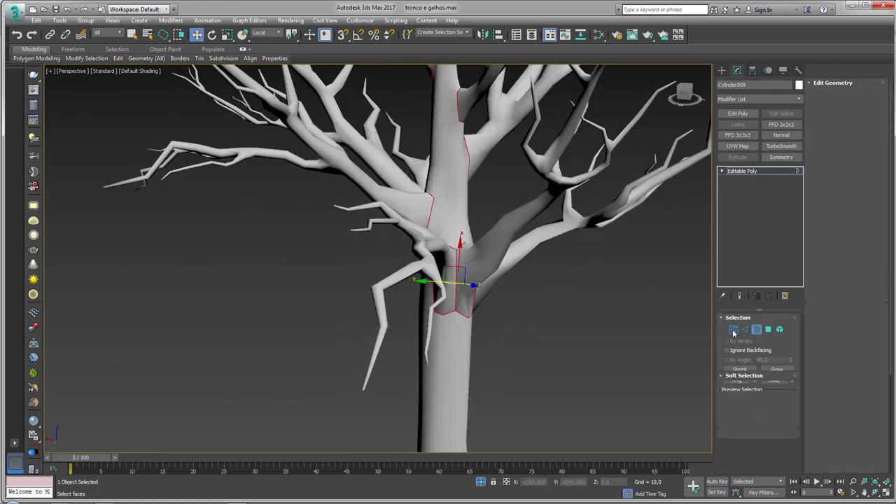
pyautogui.scroll(2, 421, 212)
pyautogui.scroll(3, 421, 213)
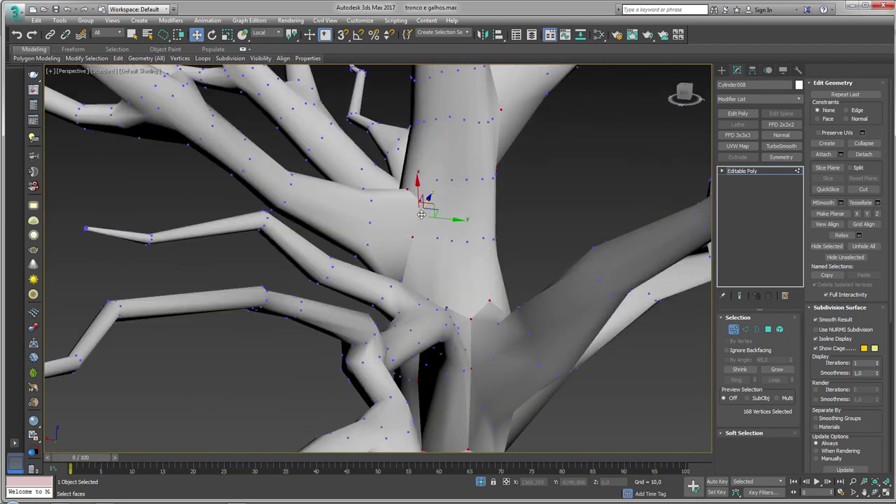
pyautogui.press('F4')
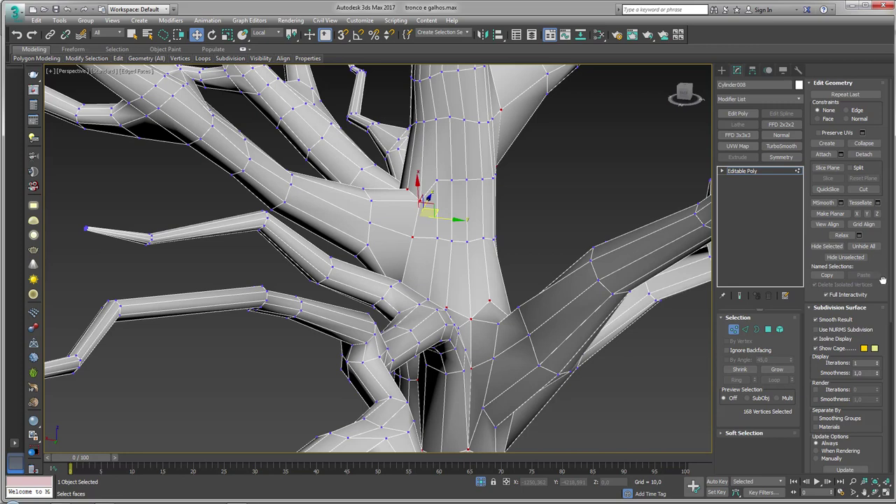
pyautogui.moveTo(882, 280); pyautogui.dragTo(873, 107)
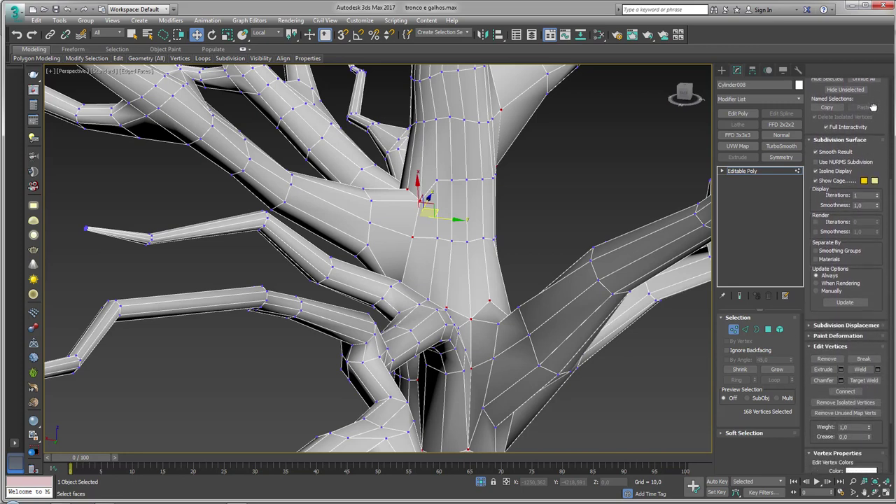
pyautogui.scroll(-2, 867, 149)
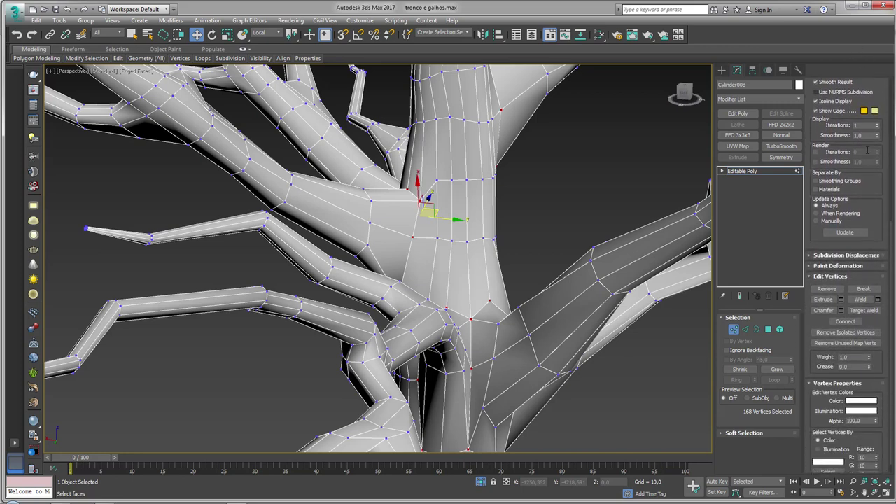
pyautogui.click(879, 299)
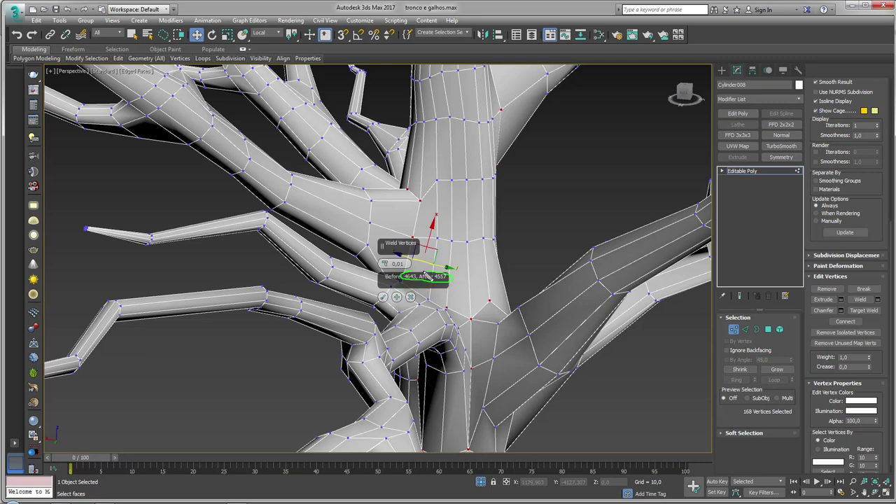
pyautogui.click(384, 297)
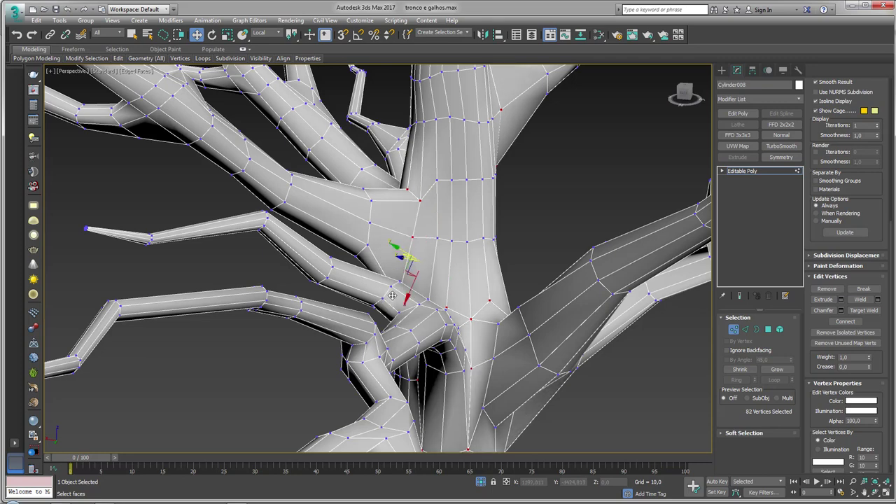
pyautogui.scroll(-4, 396, 294)
# Step: Confirm the tree is one element, exit sub-object mode, and reopen the Slate Material Editor
pyautogui.click(744, 171)
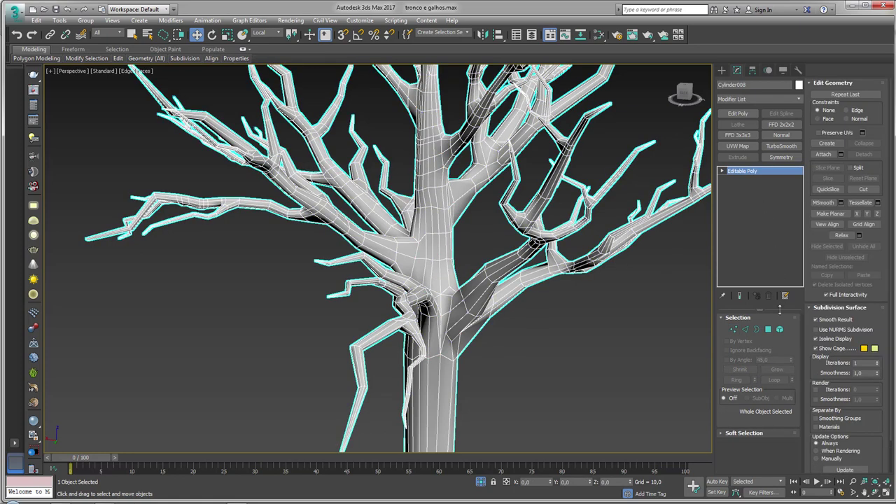
pyautogui.click(779, 331)
pyautogui.click(449, 383)
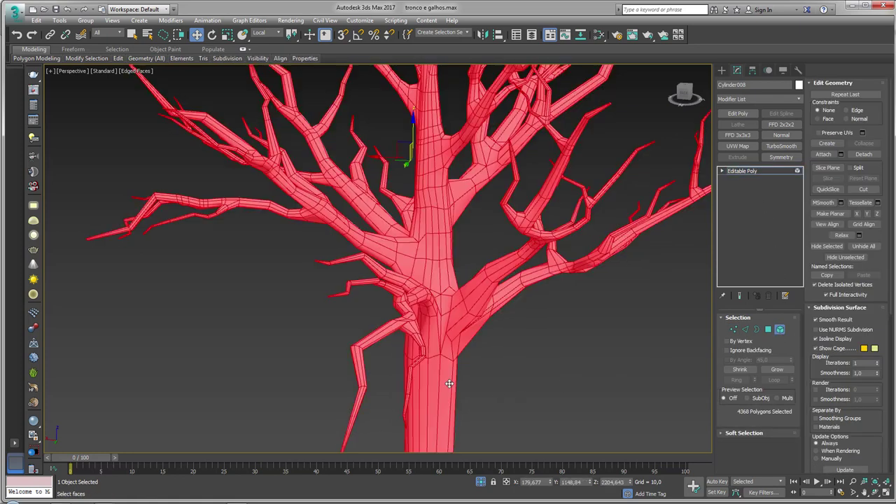
pyautogui.scroll(-5, 498, 385)
pyautogui.moveTo(523, 364); pyautogui.dragTo(699, 184, button='middle')
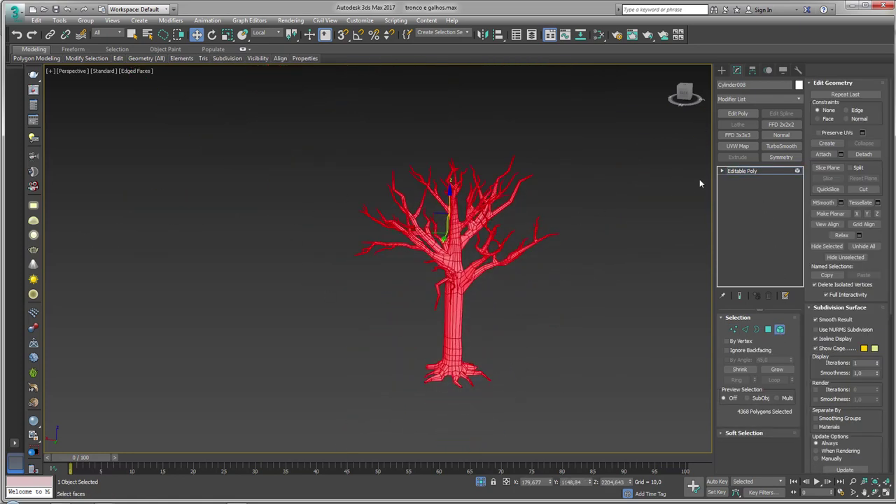
pyautogui.click(736, 173)
pyautogui.keyDown('alt'); pyautogui.moveTo(516, 267); pyautogui.dragTo(511, 268, button='middle'); pyautogui.keyUp('alt')
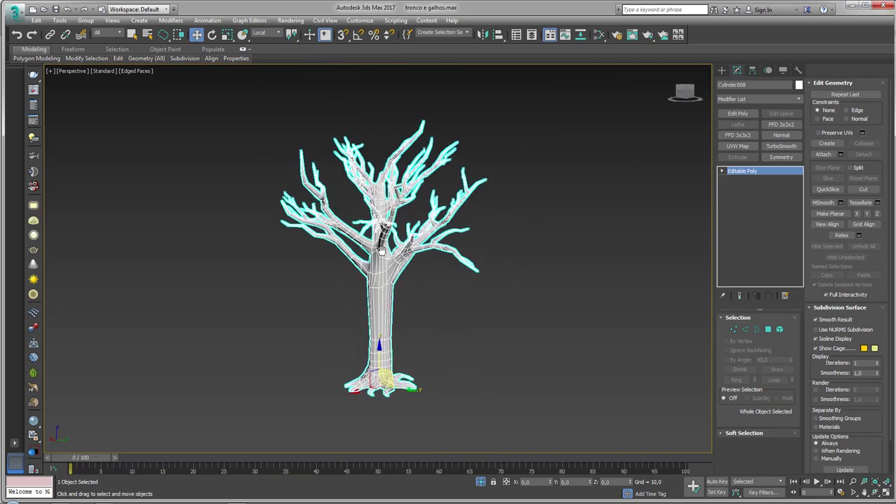
pyautogui.press('z')
pyautogui.click(598, 35)
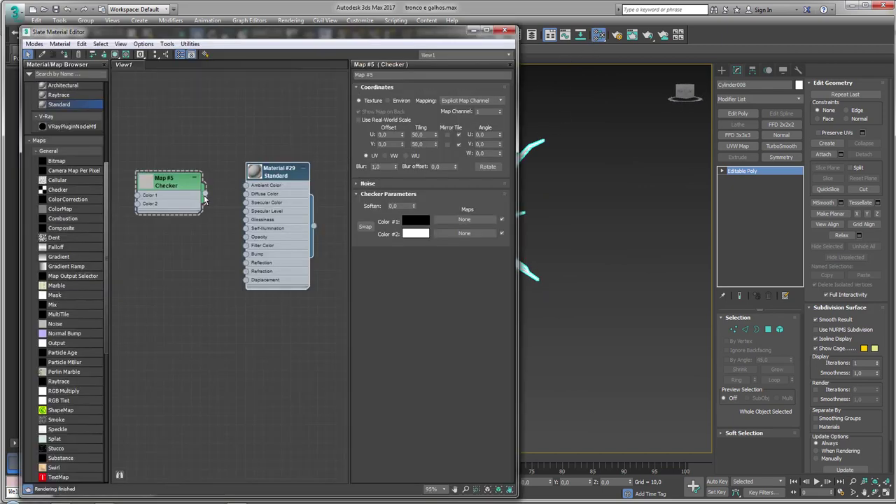
# Step: Set the Checker map's V tiling to 30
pyautogui.moveTo(245, 198); pyautogui.dragTo(227, 198)
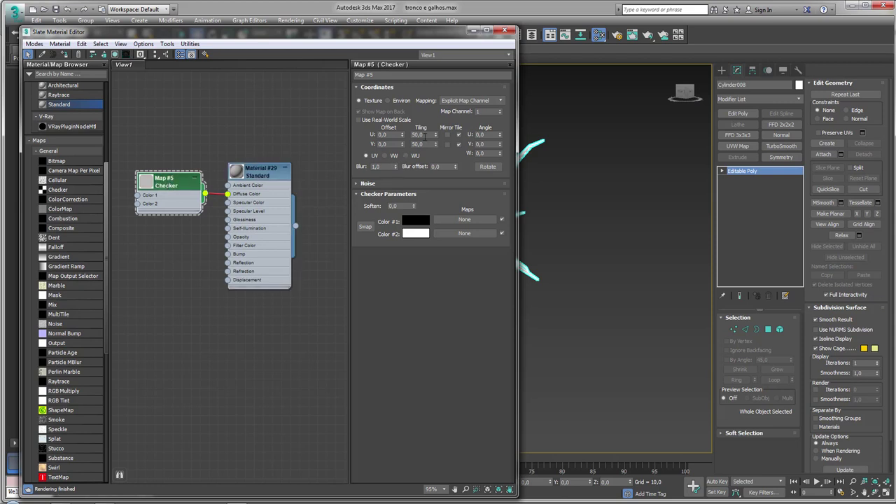
pyautogui.write('5')
pyautogui.doubleClick(427, 144)
pyautogui.write('30')
pyautogui.press('Return')
pyautogui.click(511, 65)
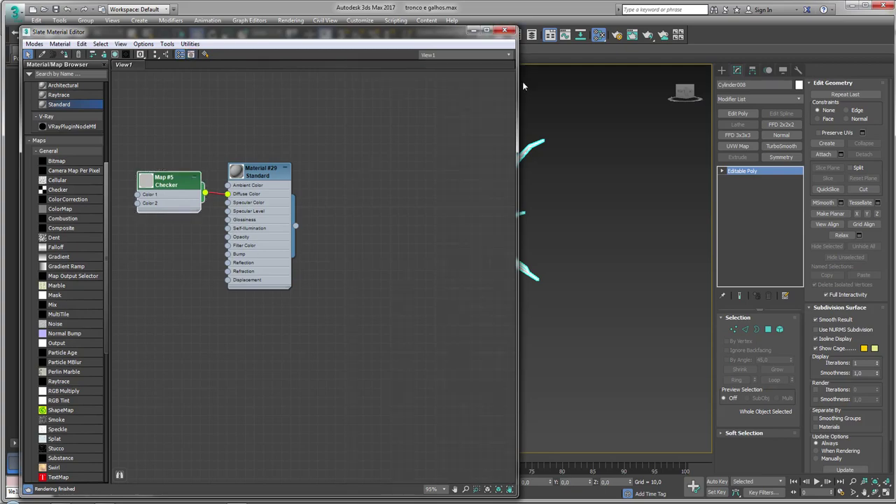
# Step: Assign Material #29 to the tree, then minimize 3ds Max
pyautogui.moveTo(518, 82); pyautogui.dragTo(404, 82)
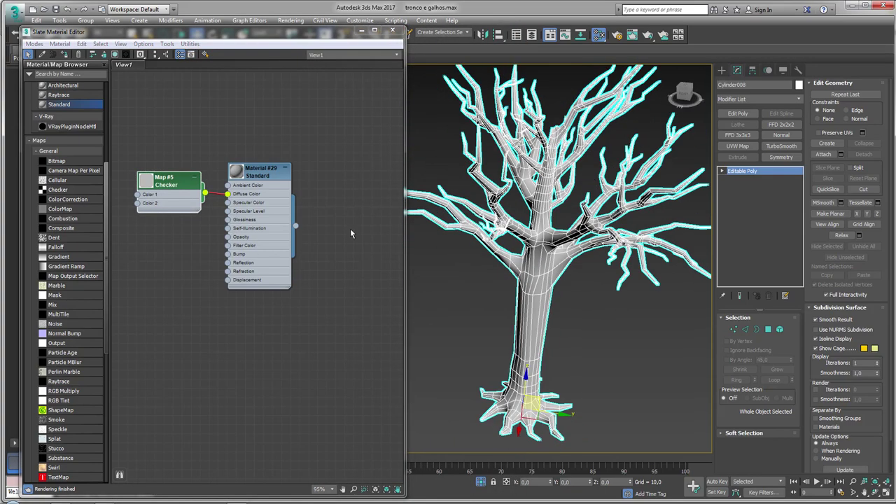
pyautogui.moveTo(252, 179); pyautogui.dragTo(262, 178)
pyautogui.click(116, 54)
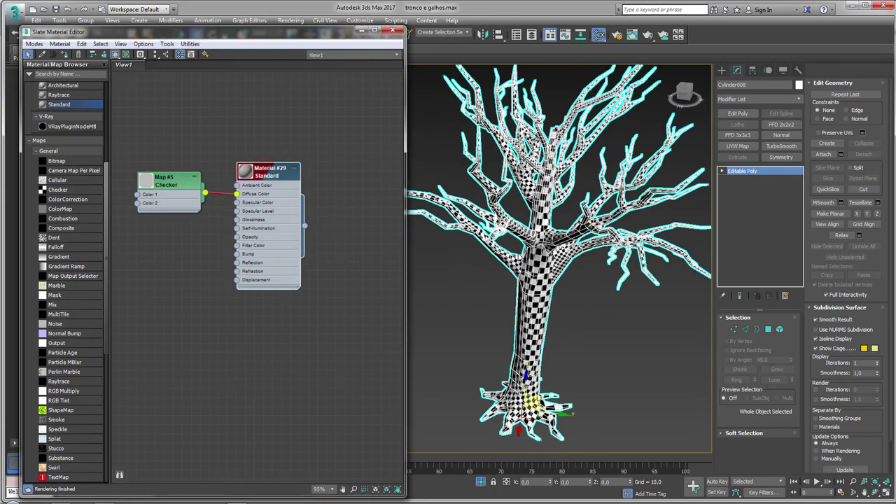
pyautogui.moveTo(560, 231)
pyautogui.keyDown('alt'); pyautogui.mouseDown(button='middle')
pyautogui.moveTo(625, 282)
pyautogui.moveTo(553, 284)
pyautogui.moveTo(553, 252)
pyautogui.moveTo(595, 256)
pyautogui.mouseUp(button='middle'); pyautogui.keyUp('alt')
pyautogui.scroll(-3, 560, 266)
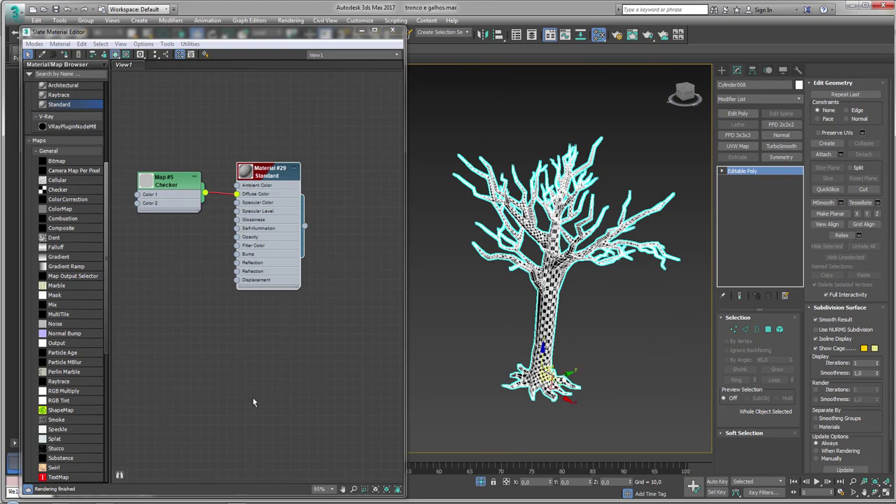
pyautogui.click(852, 8)
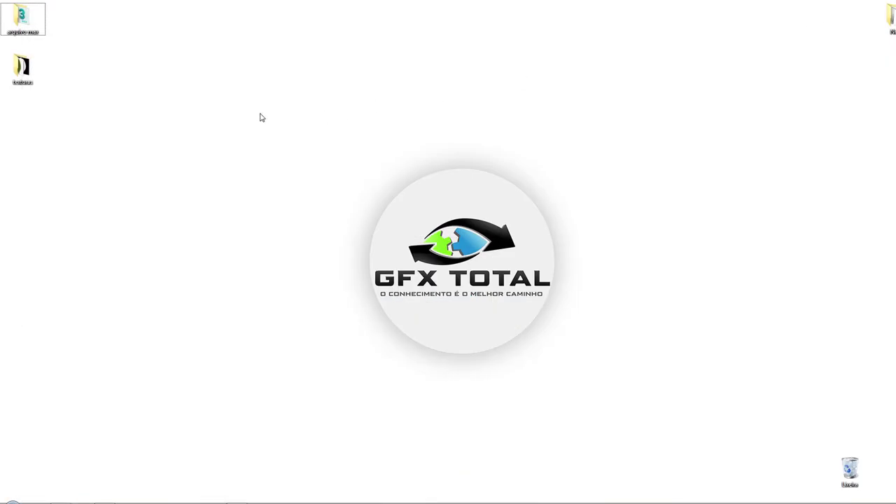
# Step: Open the texturas folder and drag bark013 into the Slate Material Editor
pyautogui.doubleClick(23, 69)
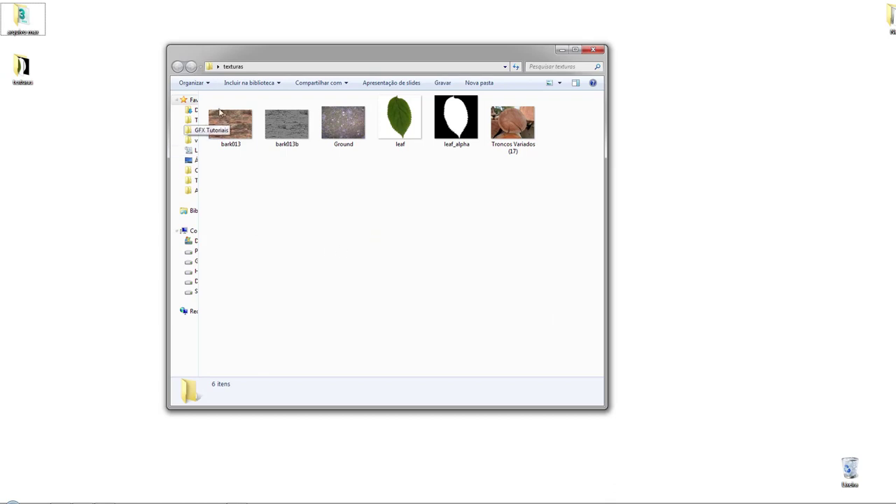
pyautogui.click(224, 140)
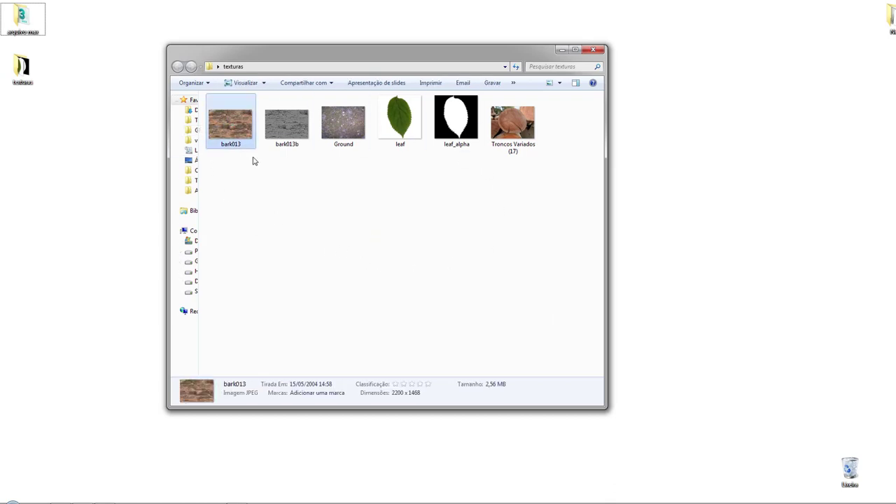
pyautogui.moveTo(252, 146); pyautogui.dragTo(283, 431)
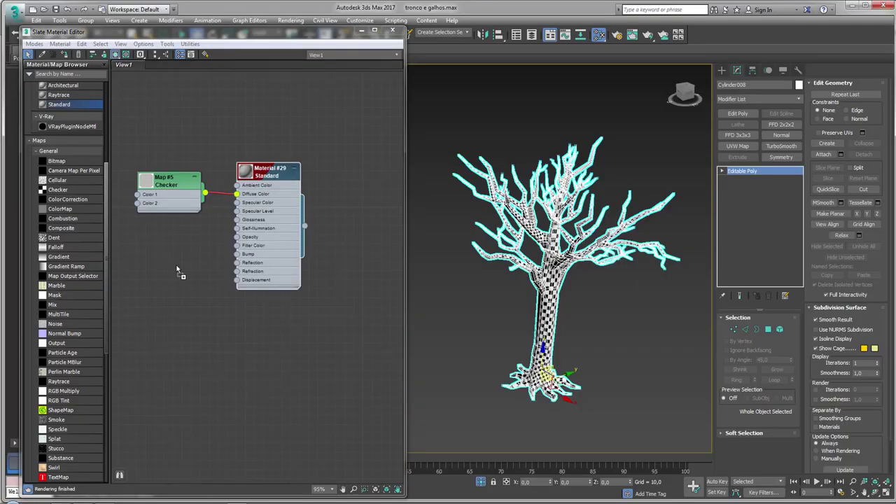
# Step: Connect a bark013 Bitmap to Material #29's Diffuse Color and move the Checker node aside
pyautogui.moveTo(177, 270)
pyautogui.mouseDown()
pyautogui.moveTo(168, 184)
pyautogui.moveTo(240, 199)
pyautogui.mouseUp()
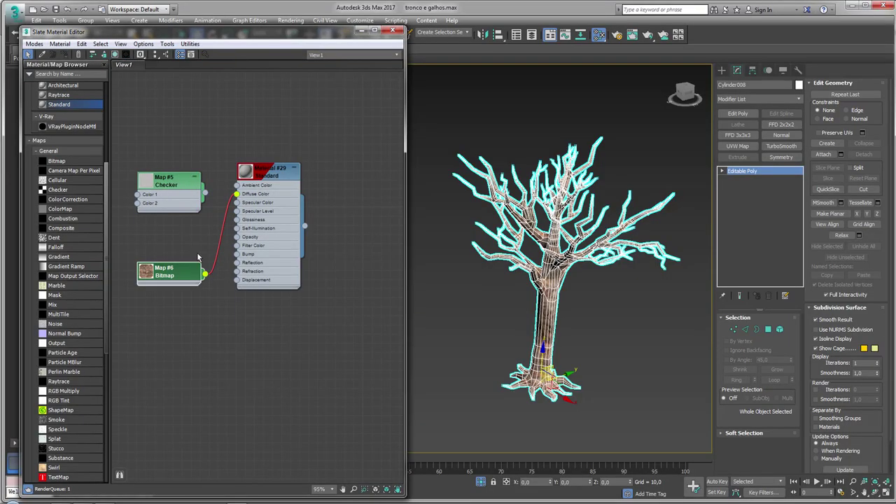
pyautogui.moveTo(168, 270); pyautogui.dragTo(159, 225)
pyautogui.moveTo(166, 178); pyautogui.dragTo(148, 80)
pyautogui.moveTo(170, 235); pyautogui.dragTo(161, 189)
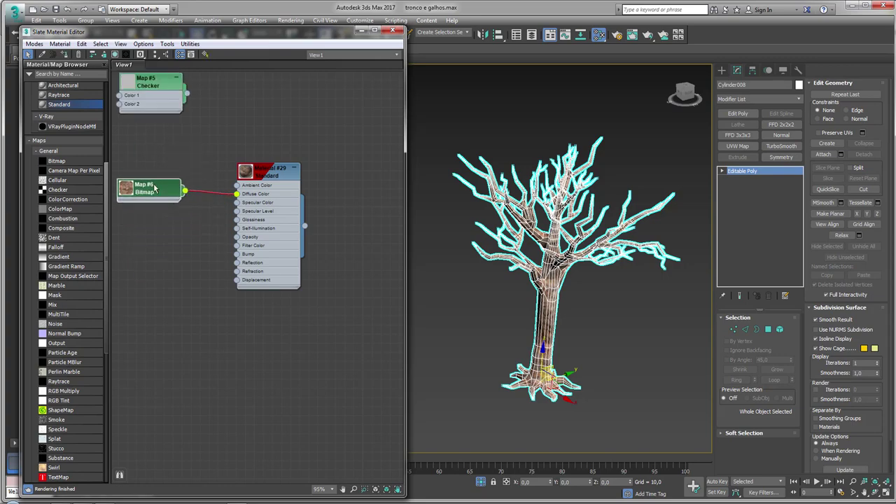
# Step: Orbit the viewport to inspect the bark on the trunk, and tidy the Material #29 and Bitmap nodes
pyautogui.scroll(3, 560, 280)
pyautogui.click(573, 335)
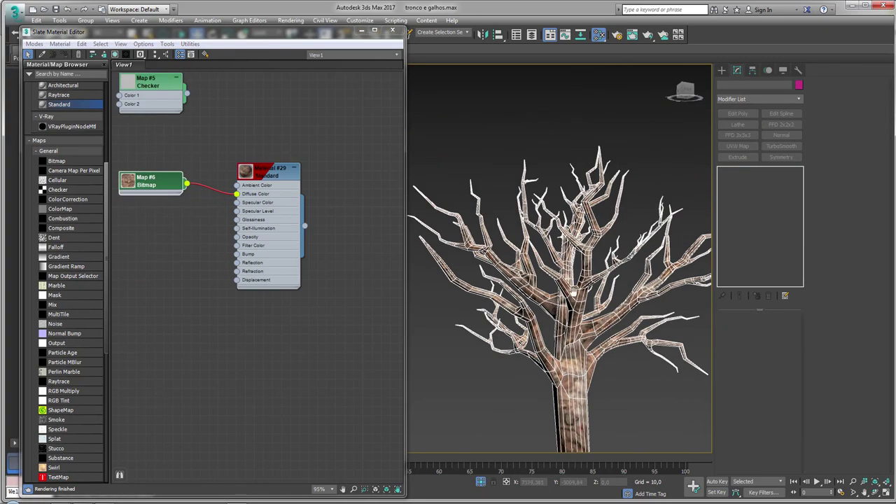
pyautogui.moveTo(572, 334)
pyautogui.keyDown('alt'); pyautogui.mouseDown(button='middle')
pyautogui.moveTo(614, 282)
pyautogui.moveTo(560, 231)
pyautogui.mouseUp(button='middle'); pyautogui.keyUp('alt')
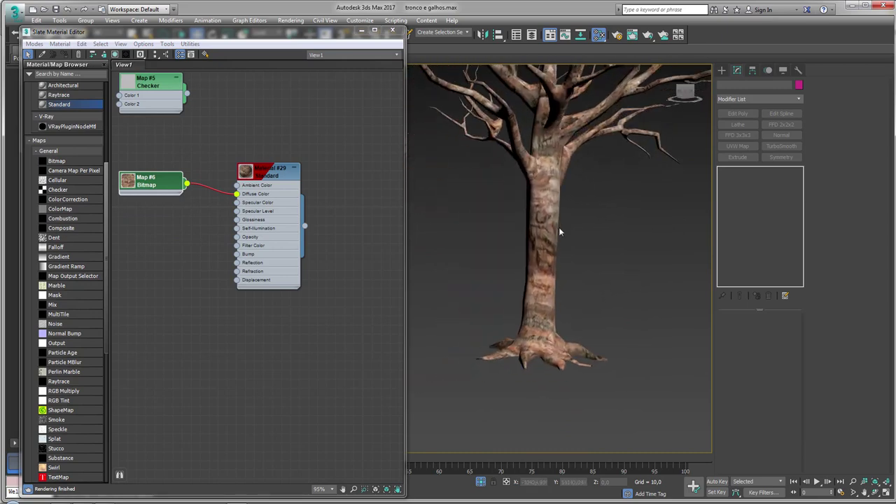
pyautogui.click(553, 227)
pyautogui.moveTo(268, 173); pyautogui.dragTo(287, 182)
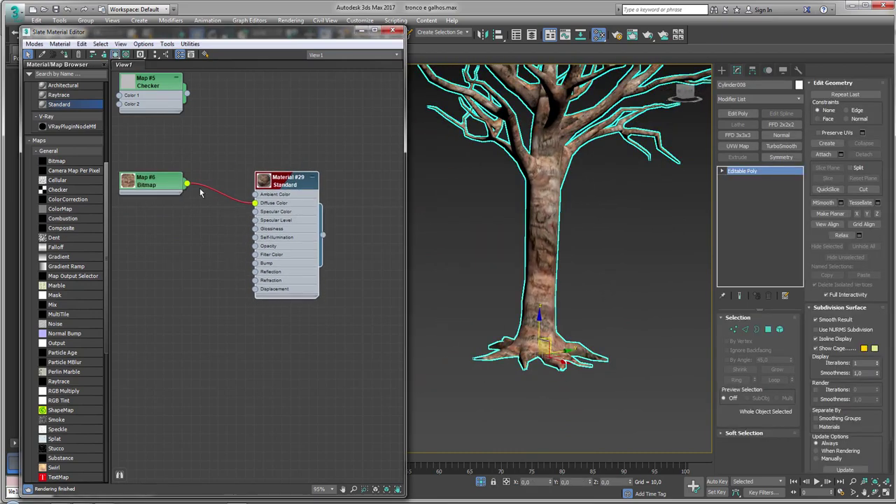
pyautogui.moveTo(157, 181); pyautogui.dragTo(175, 156)
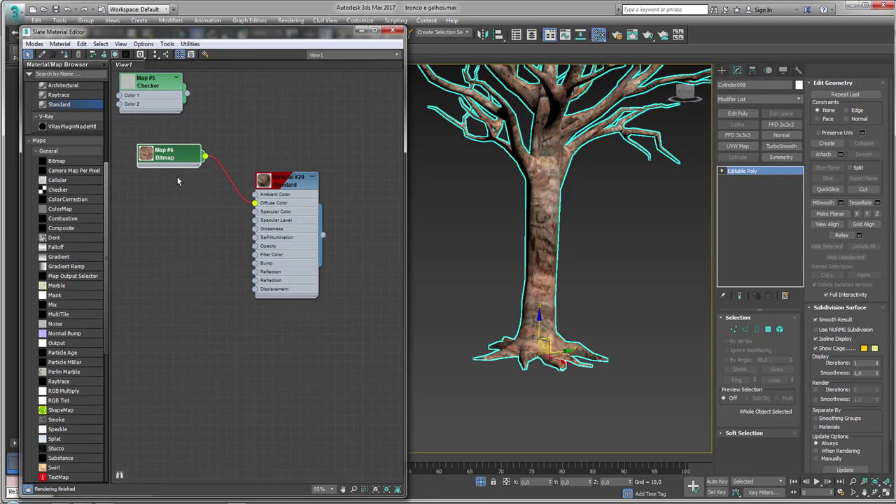
# Step: Open the Map #6 bark bitmap and try a tiling of 3 in U and V
pyautogui.doubleClick(175, 158)
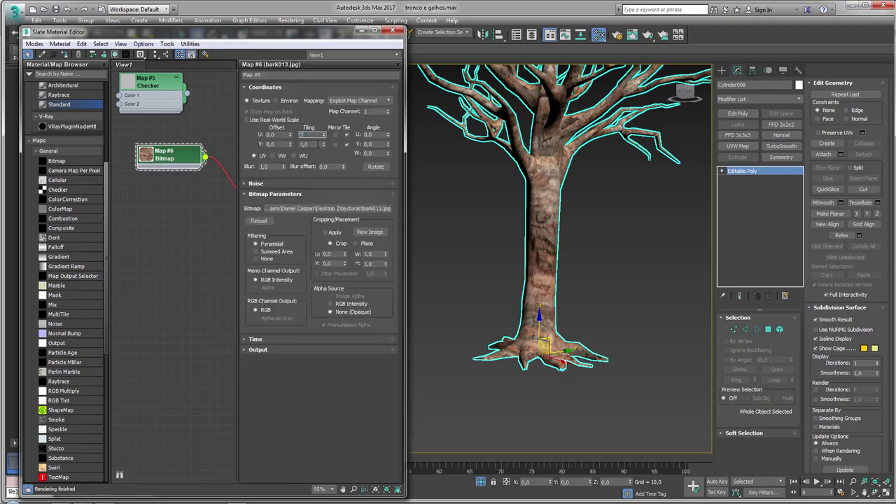
pyautogui.press('Tab')
pyautogui.write('3')
pyautogui.press('Return')
# Step: Raise the bark bitmap's U and V tiling to 10
pyautogui.scroll(4, 613, 245)
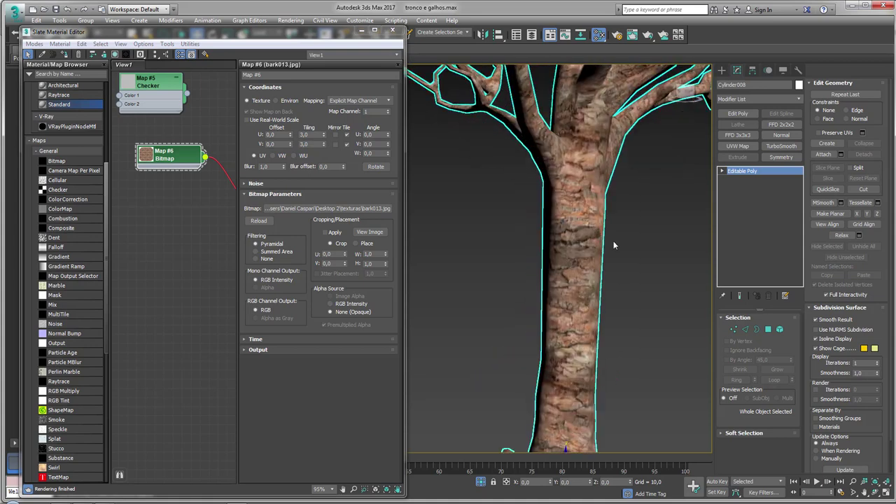
pyautogui.scroll(3, 614, 245)
pyautogui.moveTo(612, 260); pyautogui.dragTo(569, 210, button='middle')
pyautogui.scroll(2, 561, 200)
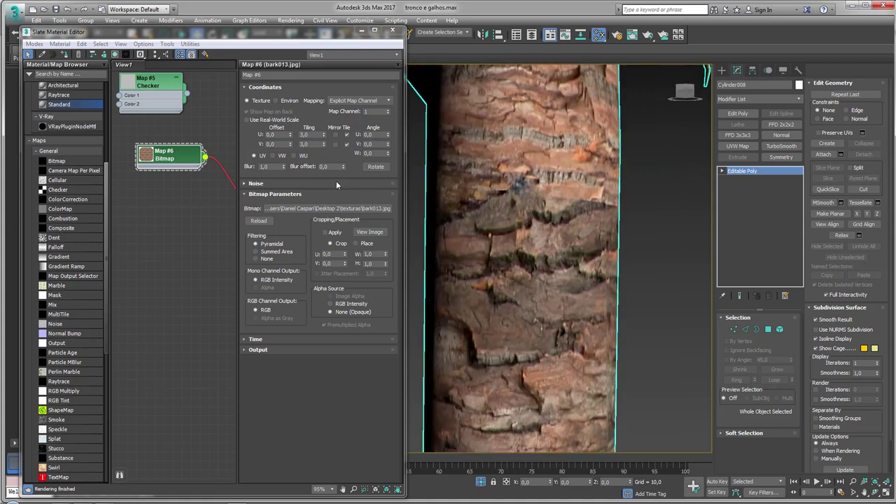
pyautogui.moveTo(324, 134); pyautogui.dragTo(324, 112)
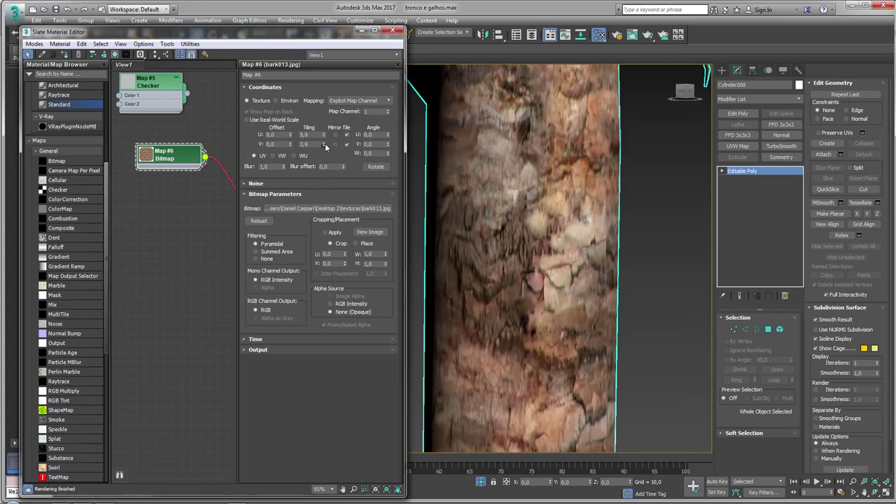
pyautogui.moveTo(325, 144); pyautogui.dragTo(324, 119)
pyautogui.write('10')
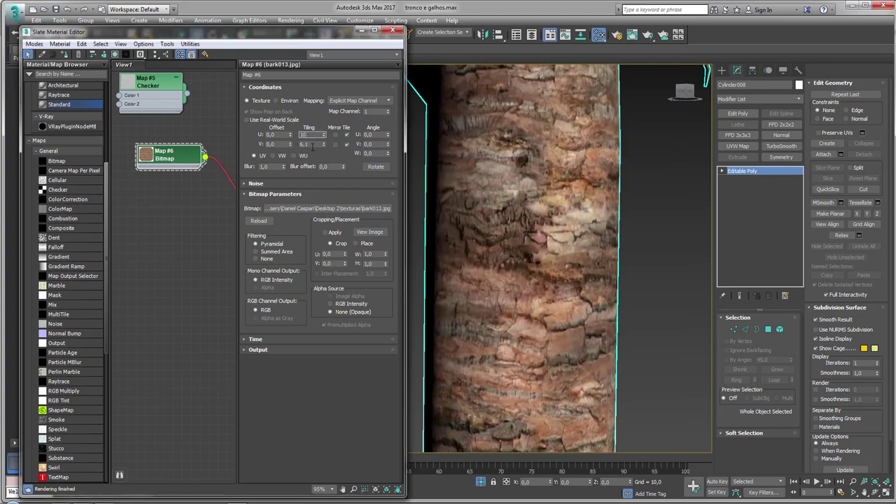
pyautogui.press('Tab')
pyautogui.write('10')
pyautogui.press('Return')
# Step: Inspect the 10×10 bark around the trunk base and nudge the Map #6 node left
pyautogui.scroll(-3, 526, 205)
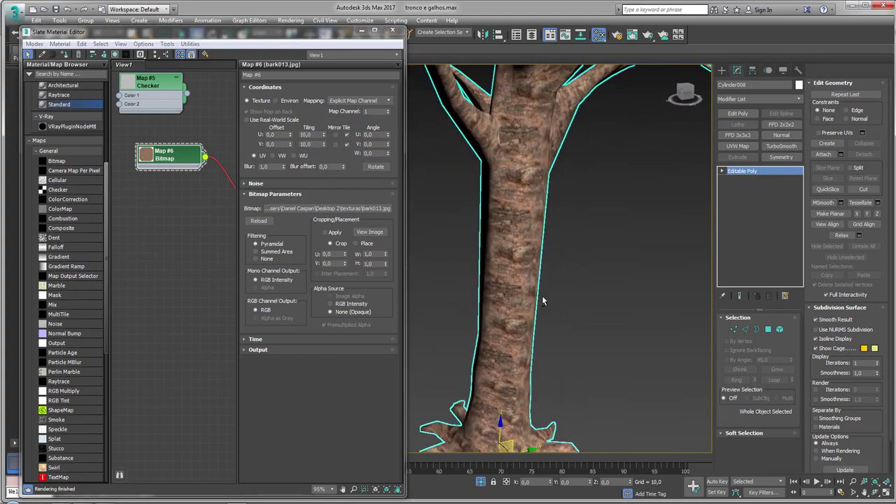
pyautogui.scroll(1, 539, 287)
pyautogui.scroll(2, 535, 273)
pyautogui.scroll(1, 539, 259)
pyautogui.scroll(1, 548, 248)
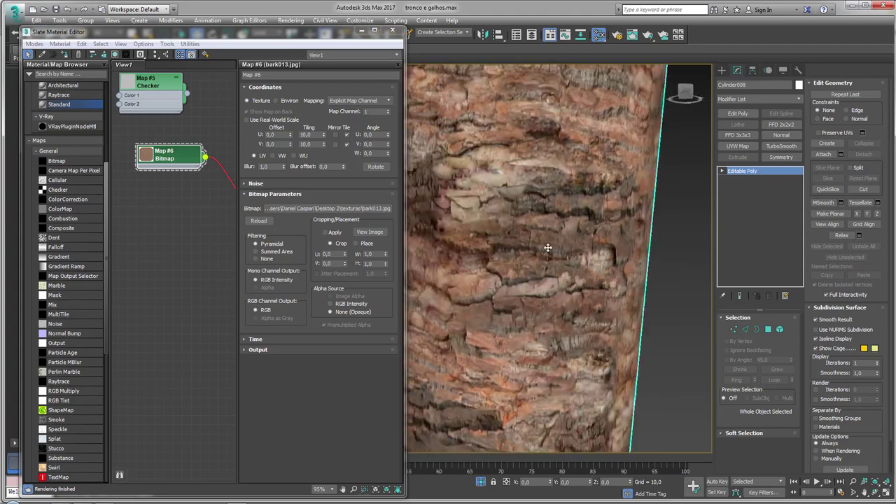
pyautogui.scroll(-2, 548, 248)
pyautogui.scroll(-2, 560, 280)
pyautogui.scroll(2, 592, 303)
pyautogui.scroll(1, 646, 306)
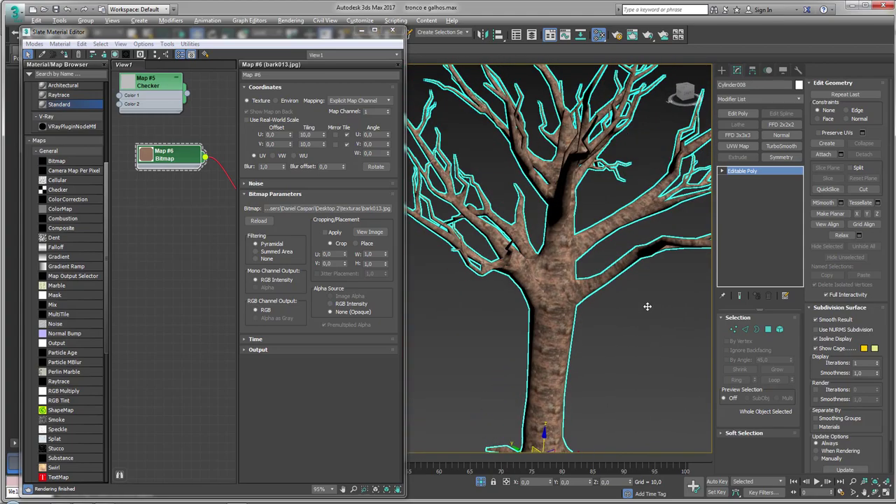
pyautogui.moveTo(647, 306); pyautogui.dragTo(571, 164, button='middle')
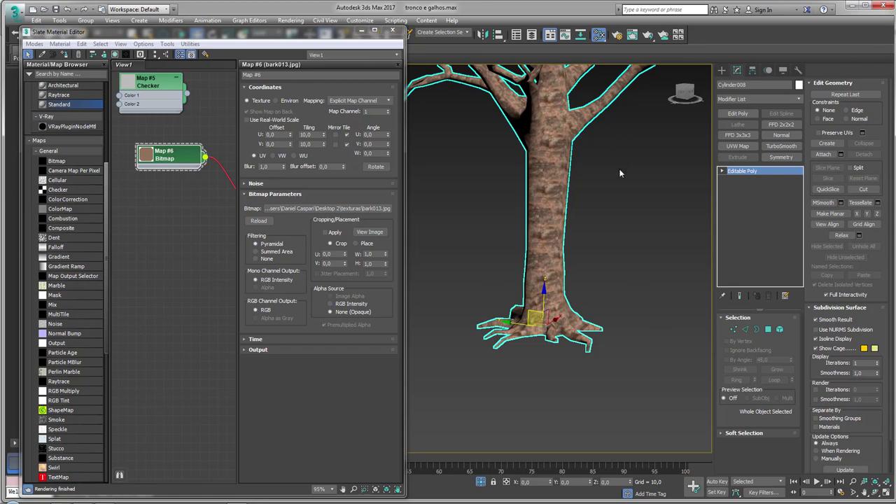
pyautogui.moveTo(619, 174)
pyautogui.keyDown('alt'); pyautogui.mouseDown(button='middle')
pyautogui.moveTo(580, 212)
pyautogui.moveTo(536, 202)
pyautogui.moveTo(306, 208)
pyautogui.mouseUp(button='middle'); pyautogui.keyUp('alt')
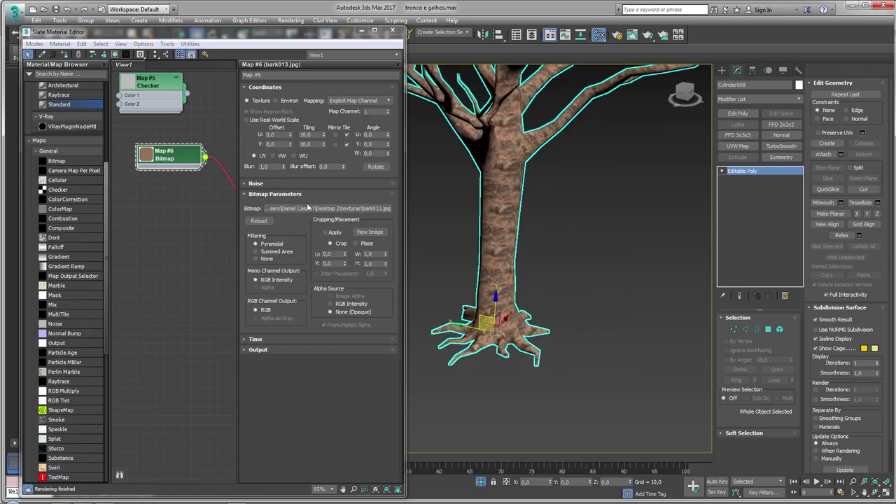
pyautogui.moveTo(177, 160); pyautogui.dragTo(158, 159)
pyautogui.scroll(2, 544, 260)
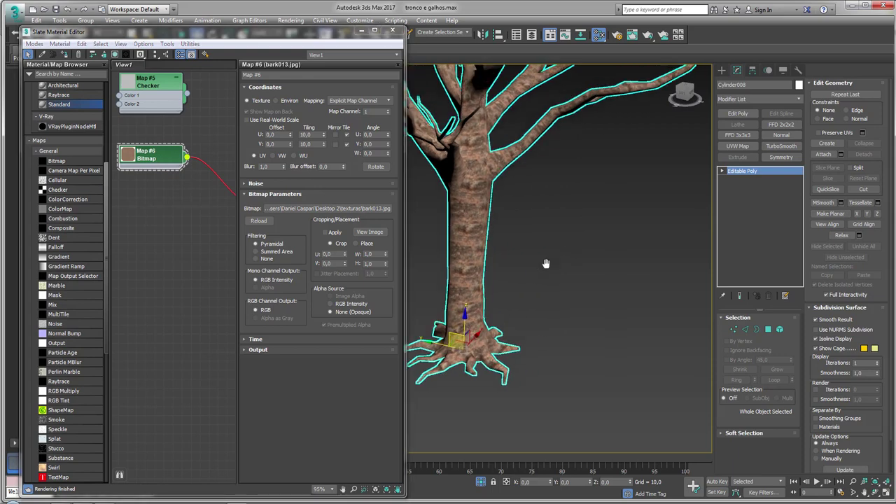
pyautogui.moveTo(544, 260)
pyautogui.mouseDown(button='middle')
pyautogui.moveTo(571, 266)
pyautogui.moveTo(630, 210)
pyautogui.mouseUp(button='middle')
# Step: Create a sphere beside the tree's roots with Base To Pivot enabled
pyautogui.click(722, 71)
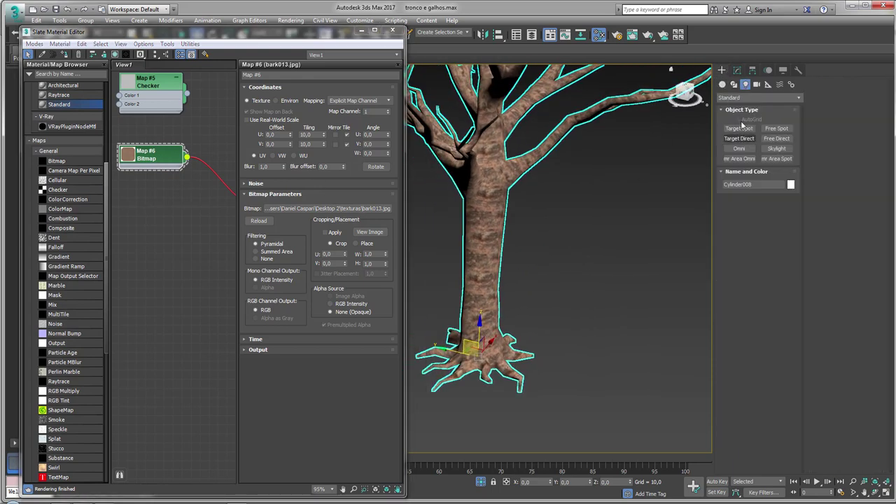
pyautogui.click(722, 84)
pyautogui.click(739, 138)
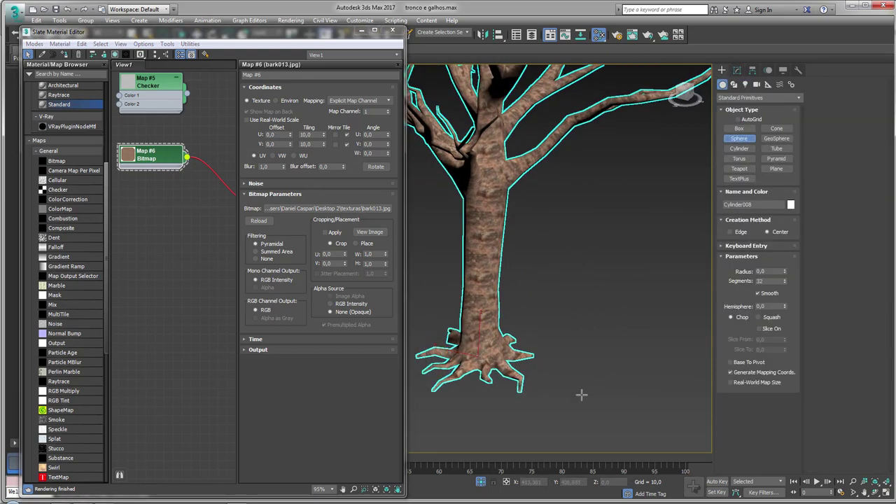
pyautogui.moveTo(590, 364); pyautogui.dragTo(553, 392)
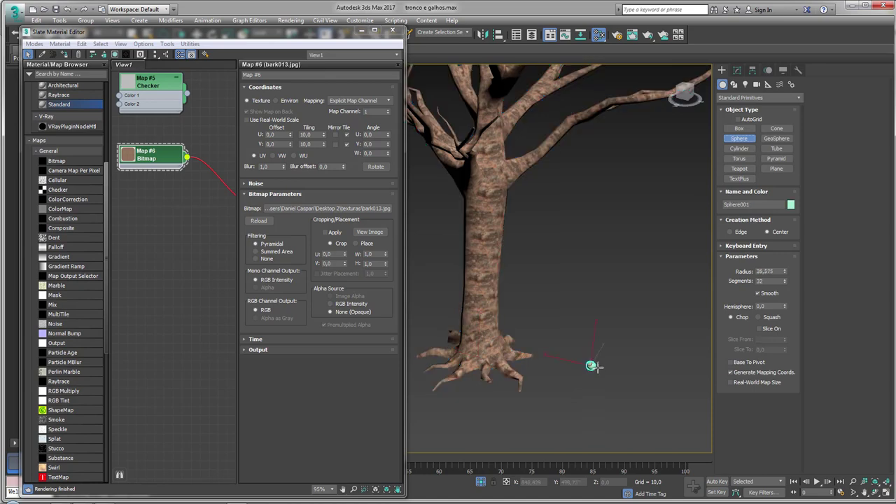
pyautogui.click(749, 363)
pyautogui.keyDown('alt'); pyautogui.moveTo(595, 245); pyautogui.dragTo(560, 266, button='middle'); pyautogui.keyUp('alt')
pyautogui.scroll(-3, 210, 230)
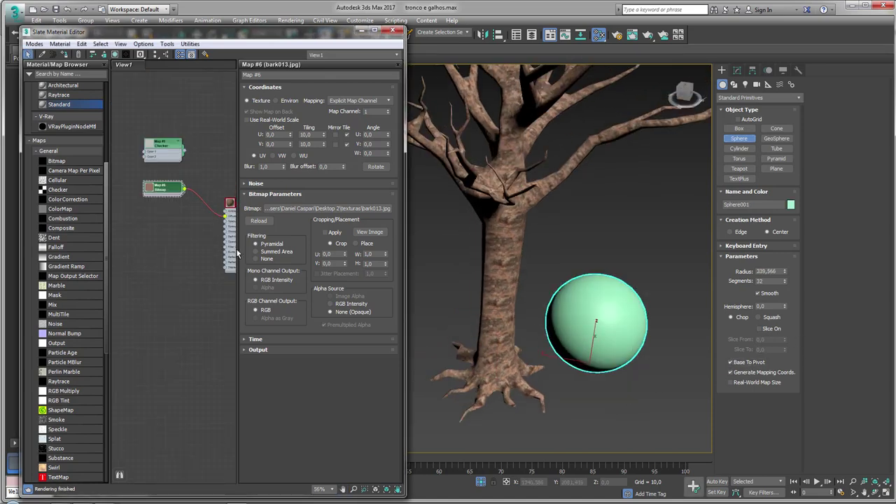
# Step: Apply the trunk material to the new sphere
pyautogui.moveTo(237, 254); pyautogui.dragTo(172, 212, button='middle')
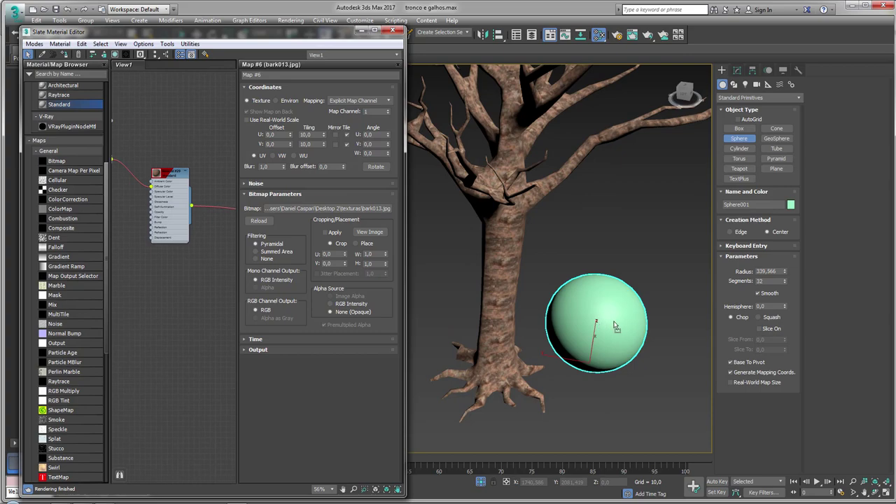
pyautogui.moveTo(192, 206); pyautogui.dragTo(596, 322)
pyautogui.moveTo(596, 321)
pyautogui.mouseDown(button='middle')
pyautogui.moveTo(606, 295)
pyautogui.moveTo(558, 301)
pyautogui.moveTo(608, 309)
pyautogui.mouseUp(button='middle')
pyautogui.scroll(5, 606, 295)
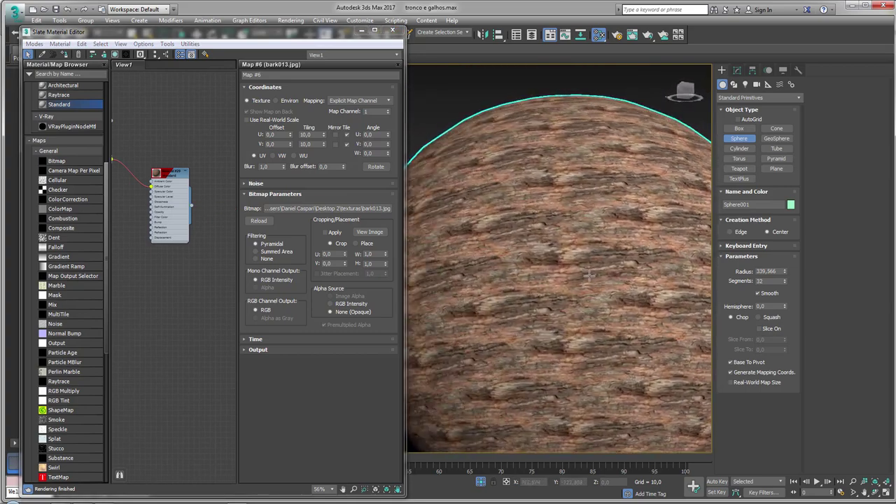
# Step: Add a Noise map and wire it into the material's Diffuse Color
pyautogui.scroll(-5, 609, 308)
pyautogui.moveTo(112, 175); pyautogui.dragTo(166, 182, button='middle')
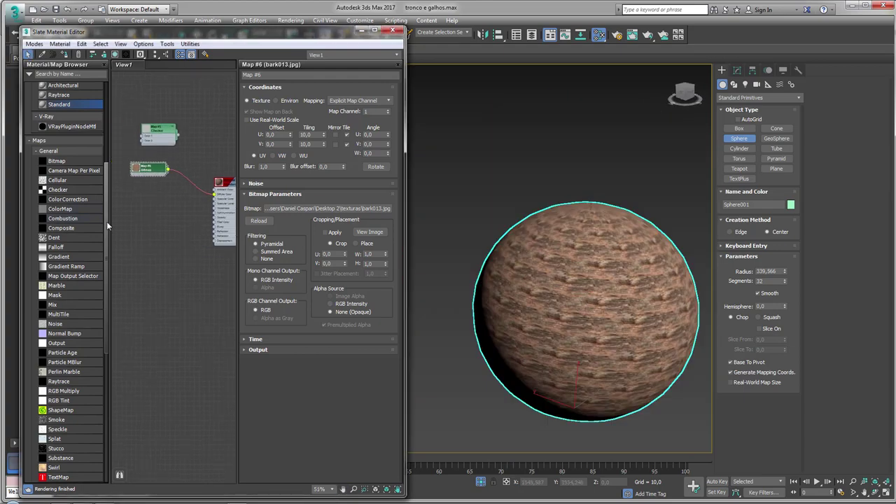
pyautogui.scroll(-3, 106, 222)
pyautogui.moveTo(56, 265); pyautogui.dragTo(212, 188)
pyautogui.moveTo(148, 197)
pyautogui.mouseDown()
pyautogui.moveTo(159, 183)
pyautogui.moveTo(153, 191)
pyautogui.mouseUp()
# Step: Show the Noise map shaded in the viewport and bring the Noise node into view
pyautogui.click(115, 55)
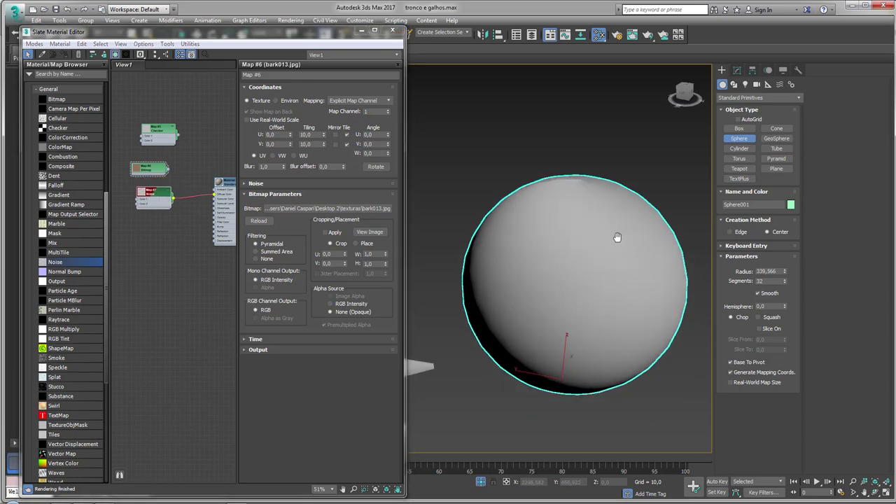
pyautogui.scroll(-4, 533, 130)
pyautogui.scroll(-2, 560, 136)
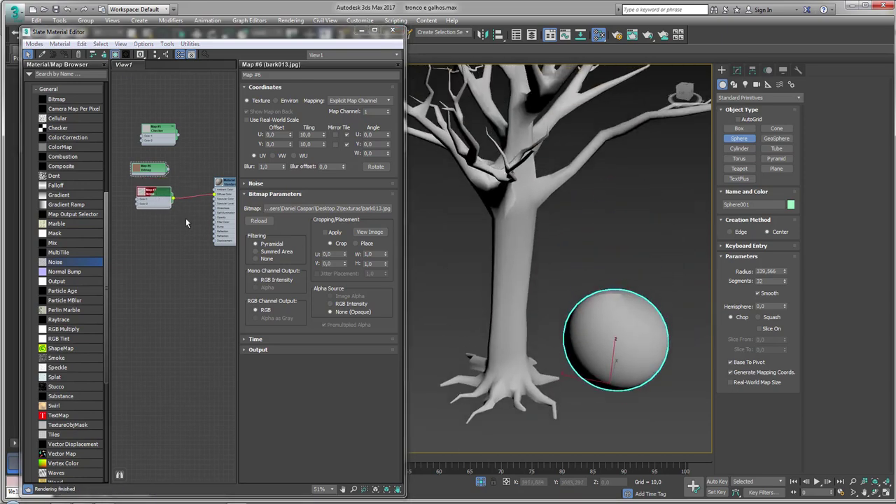
pyautogui.moveTo(186, 218); pyautogui.dragTo(159, 239, button='middle')
pyautogui.moveTo(141, 221); pyautogui.dragTo(160, 221)
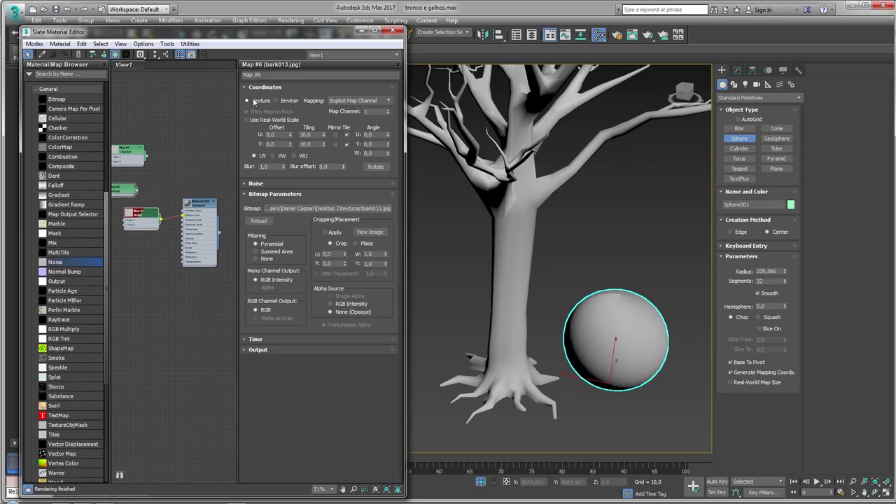
pyautogui.moveTo(143, 217); pyautogui.dragTo(137, 217)
# Step: Set the Noise coordinate source to Explicit Map Channel 1
pyautogui.doubleClick(138, 217)
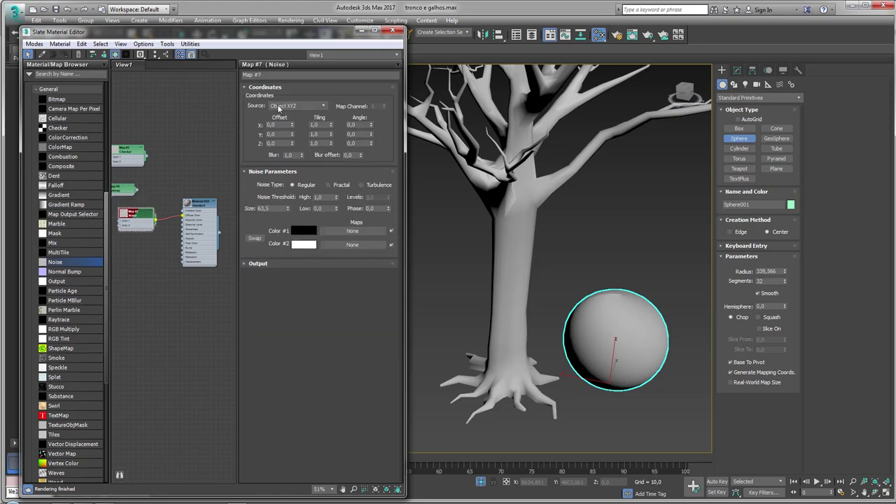
pyautogui.click(315, 107)
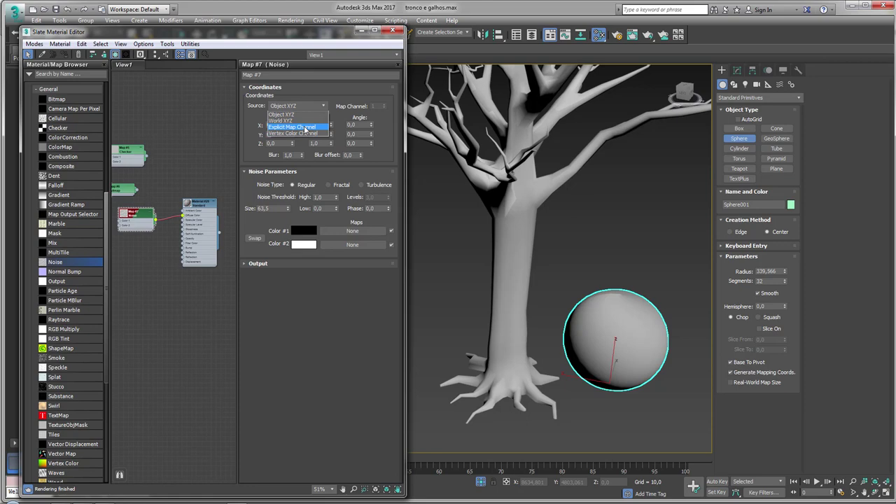
pyautogui.click(304, 127)
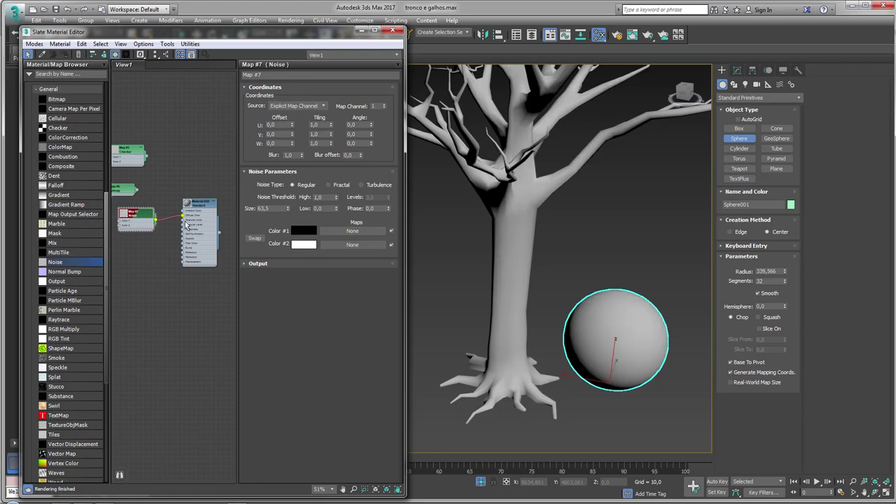
pyautogui.keyDown('alt'); pyautogui.moveTo(620, 238); pyautogui.dragTo(586, 287, button='middle'); pyautogui.keyUp('alt')
pyautogui.moveTo(139, 218); pyautogui.dragTo(144, 215)
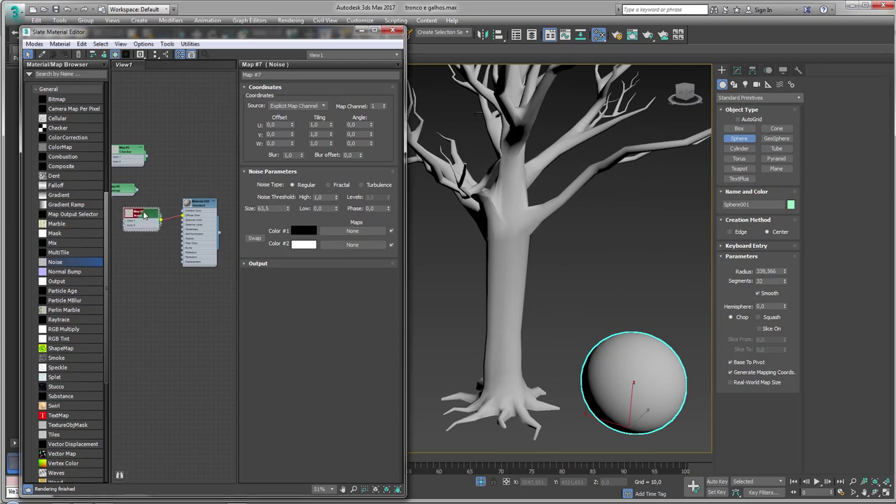
# Step: Reduce the Noise size to 0,25
pyautogui.scroll(2, 140, 214)
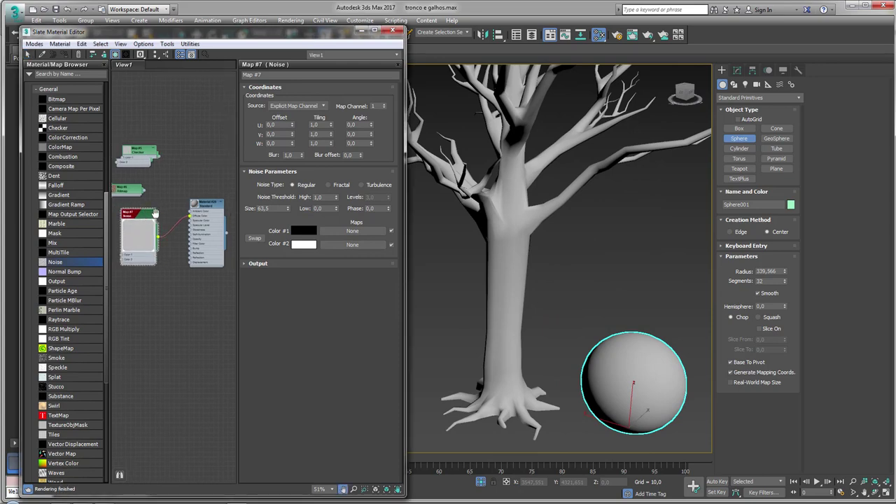
pyautogui.scroll(3, 175, 203)
pyautogui.scroll(3, 199, 193)
pyautogui.scroll(1, 199, 193)
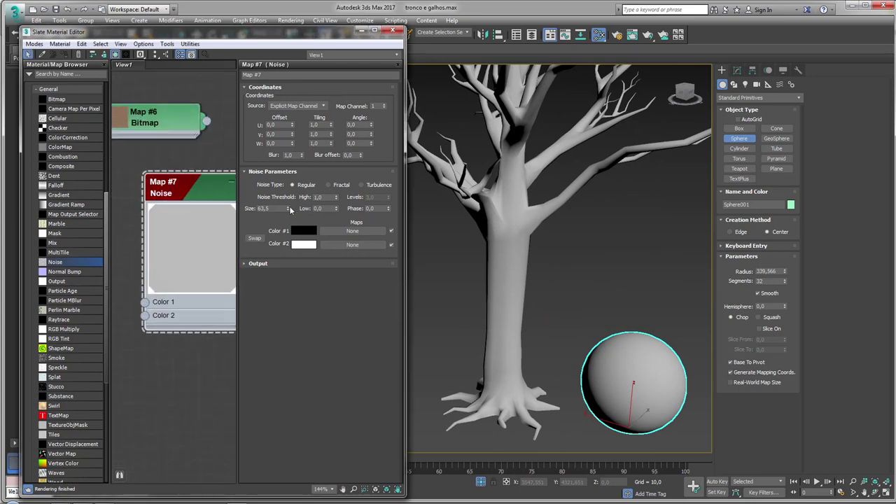
pyautogui.moveTo(289, 206); pyautogui.dragTo(298, 266)
pyautogui.moveTo(315, 404); pyautogui.dragTo(278, 225)
pyautogui.write('0,25')
pyautogui.press('Return')
pyautogui.moveTo(211, 190)
pyautogui.mouseDown()
pyautogui.moveTo(182, 172)
pyautogui.moveTo(196, 176)
pyautogui.mouseUp()
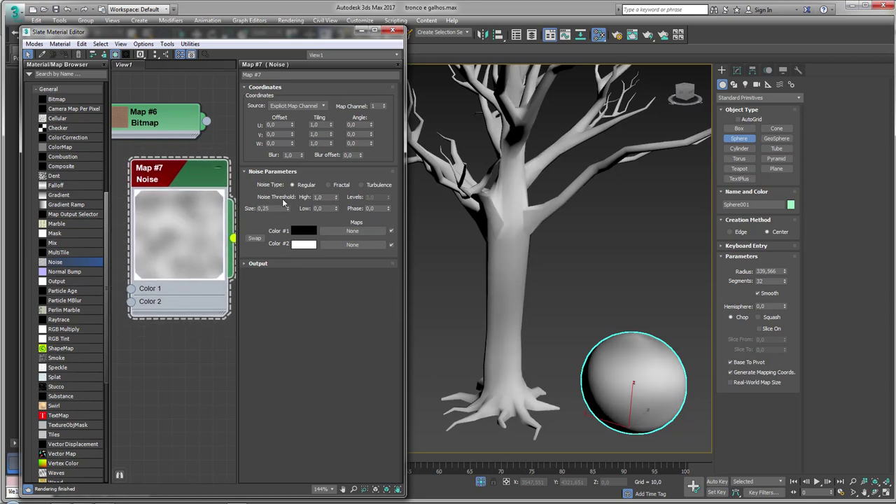
# Step: Set the Noise thresholds to Low 0,55 and High 0,6
pyautogui.moveTo(336, 201)
pyautogui.mouseDown()
pyautogui.moveTo(338, 214)
pyautogui.moveTo(337, 203)
pyautogui.mouseUp()
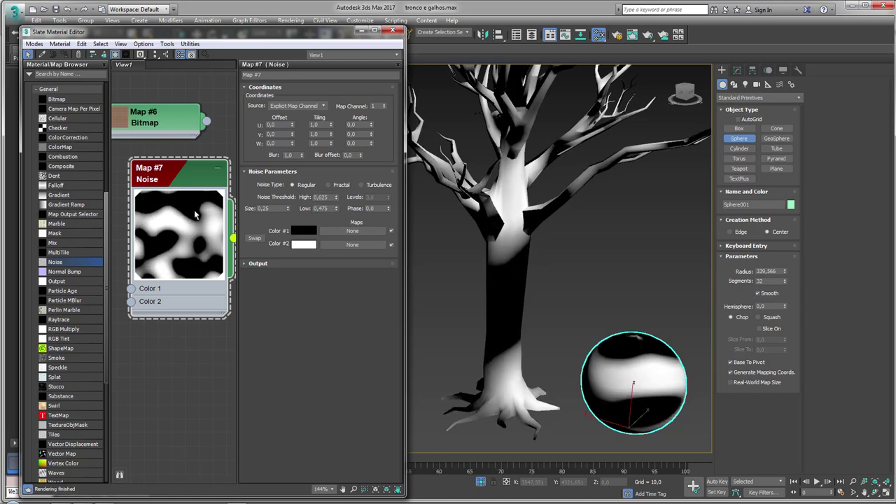
pyautogui.scroll(3, 162, 214)
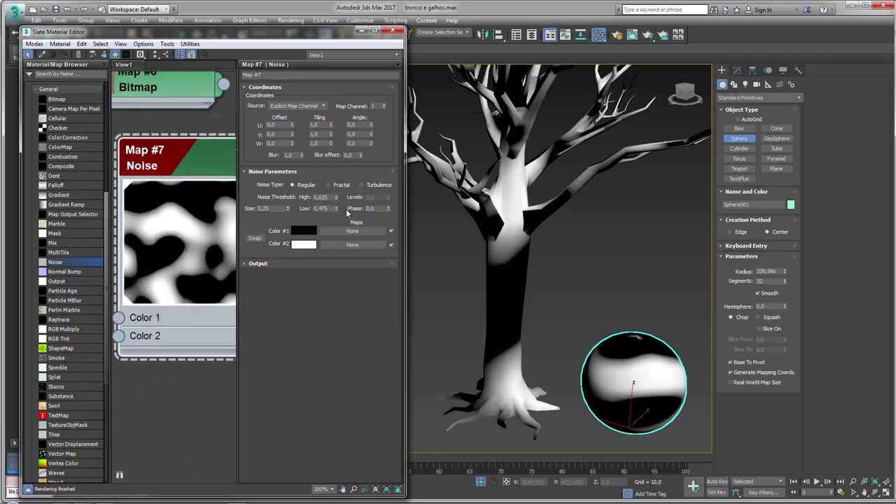
pyautogui.moveTo(336, 209); pyautogui.dragTo(331, 210)
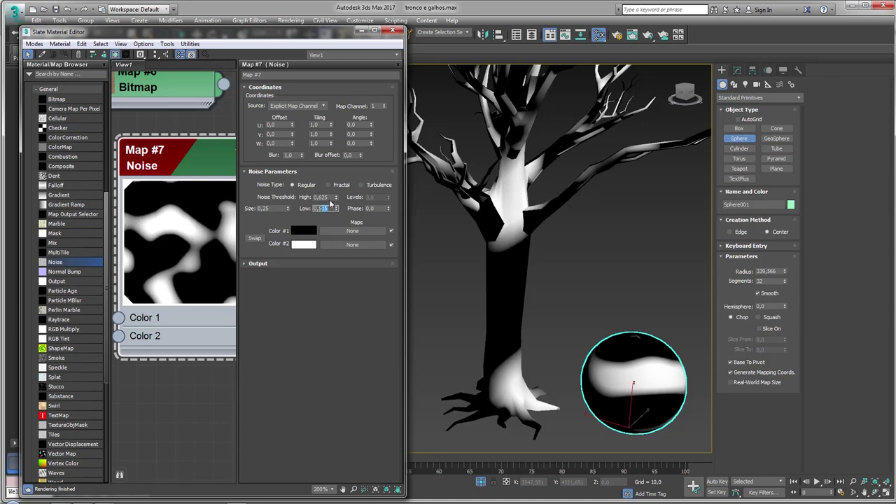
pyautogui.moveTo(336, 209); pyautogui.dragTo(336, 205)
pyautogui.click(325, 198)
pyautogui.write('0,6')
pyautogui.press('Return')
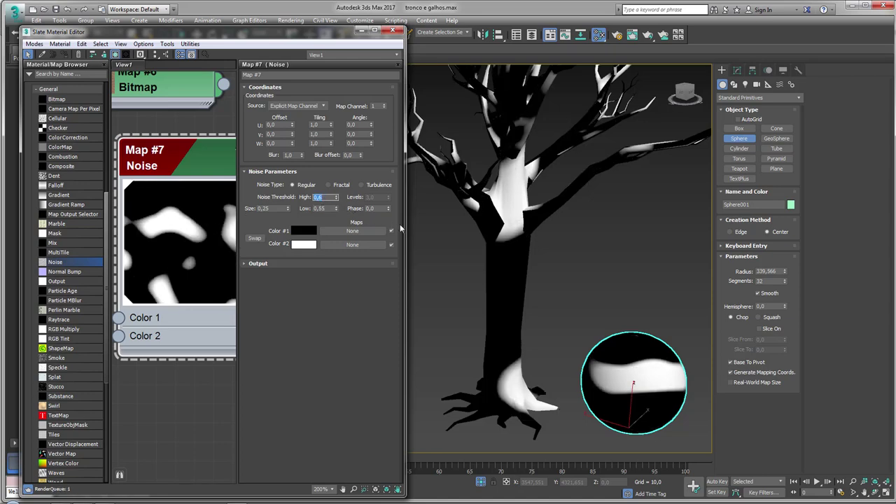
# Step: Render the scene to check the sharp noise patches, then close the frame window
pyautogui.scroll(-3, 486, 262)
pyautogui.scroll(-2, 515, 294)
pyautogui.scroll(3, 515, 294)
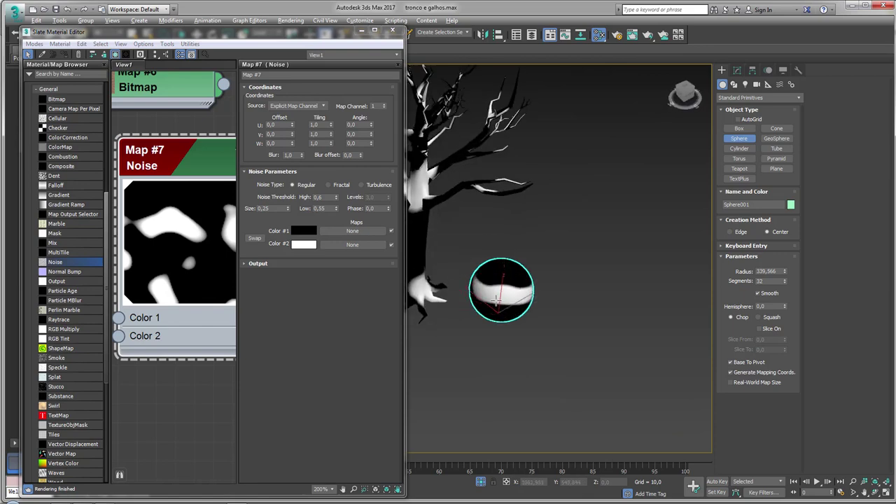
pyautogui.moveTo(515, 294)
pyautogui.keyDown('alt'); pyautogui.mouseDown(button='middle')
pyautogui.moveTo(476, 273)
pyautogui.moveTo(625, 322)
pyautogui.moveTo(619, 110)
pyautogui.mouseUp(button='middle'); pyautogui.keyUp('alt')
pyautogui.scroll(4, 476, 273)
pyautogui.scroll(-5, 625, 322)
pyautogui.click(648, 35)
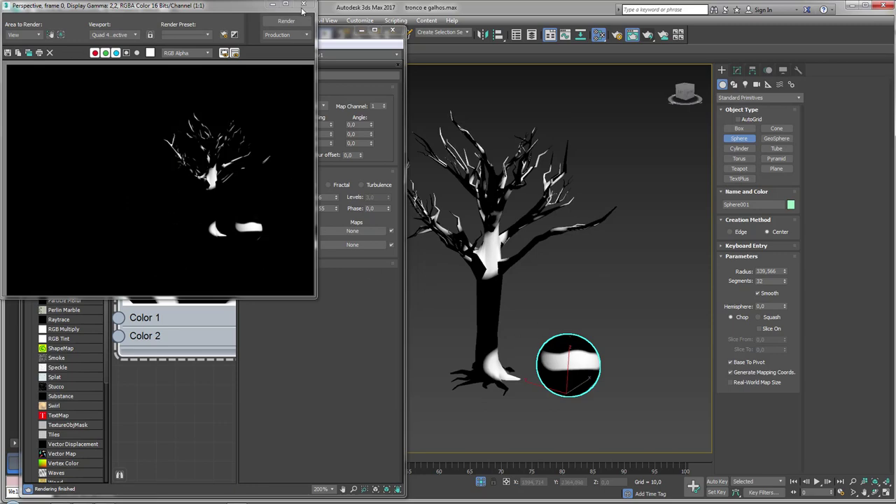
pyautogui.click(303, 4)
pyautogui.keyDown('alt'); pyautogui.moveTo(618, 268); pyautogui.dragTo(451, 221, button='middle'); pyautogui.keyUp('alt')
pyautogui.scroll(-2, 228, 164)
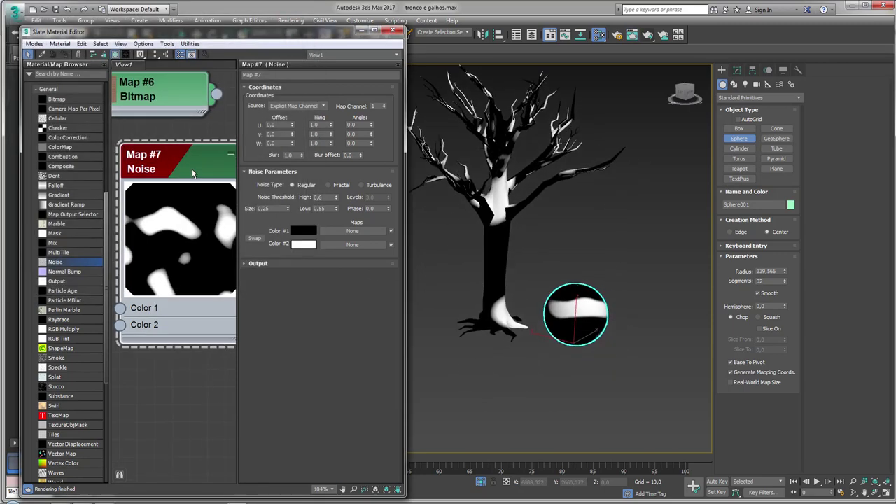
pyautogui.scroll(-1, 191, 169)
pyautogui.scroll(-1, 208, 202)
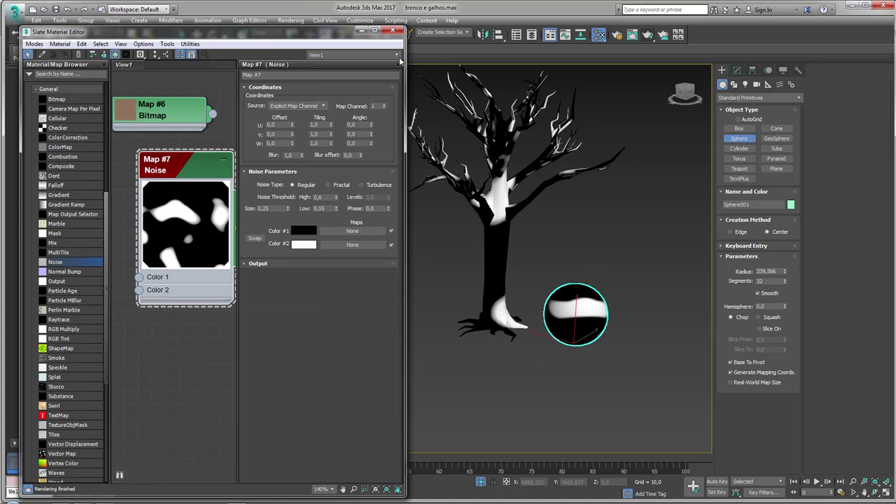
# Step: Wire the Map #6 bark bitmap into Noise Color 1 and open the Noise parameters
pyautogui.moveTo(398, 67); pyautogui.dragTo(403, 66)
pyautogui.moveTo(186, 210); pyautogui.dragTo(294, 175)
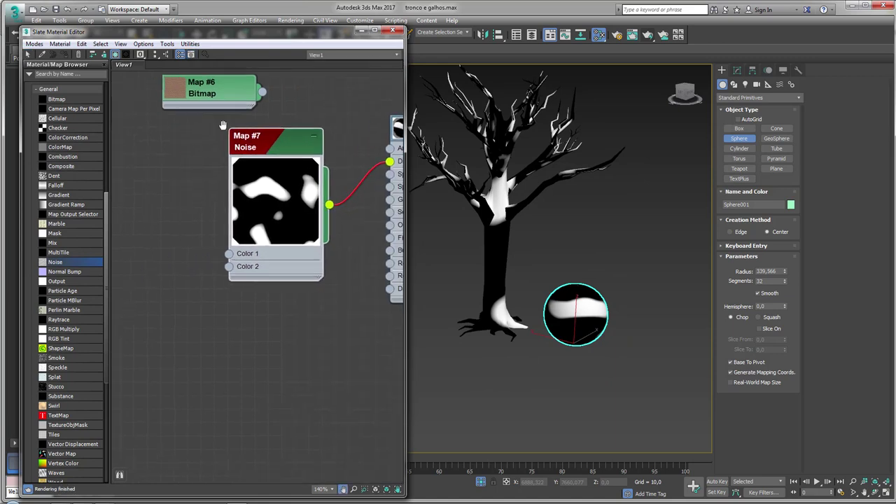
pyautogui.moveTo(205, 116); pyautogui.dragTo(202, 137)
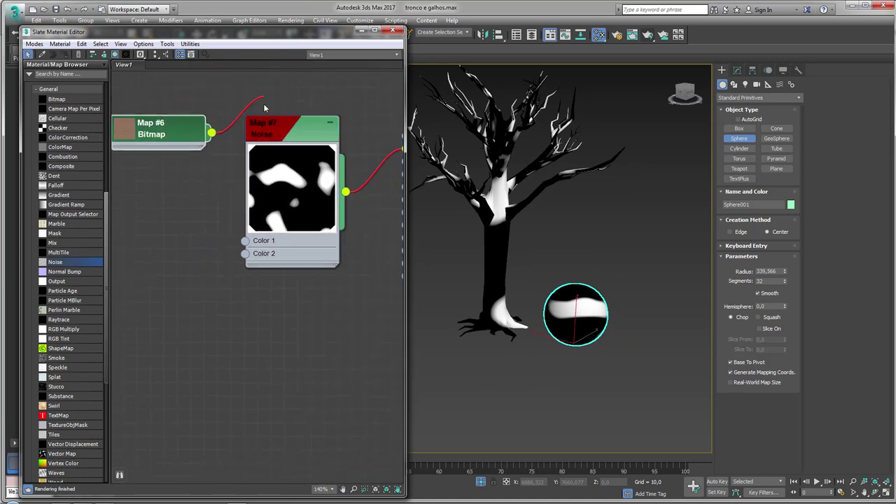
pyautogui.moveTo(264, 107); pyautogui.dragTo(242, 244)
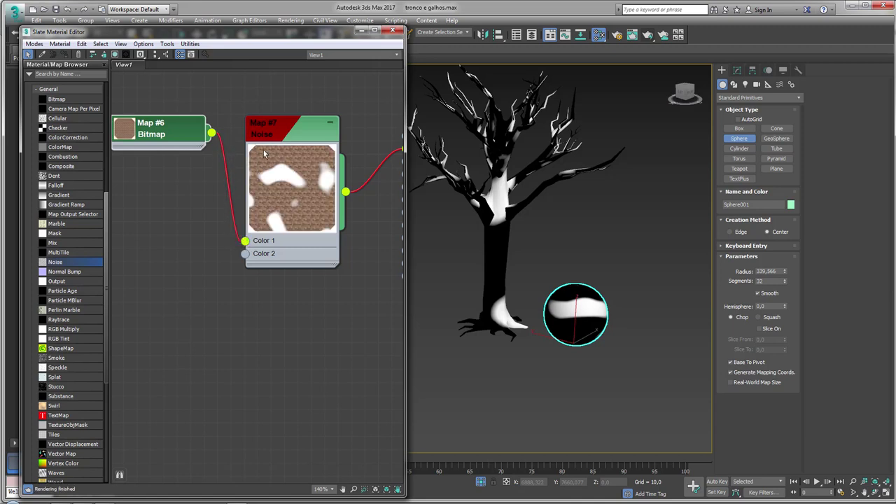
pyautogui.moveTo(284, 132); pyautogui.dragTo(284, 105)
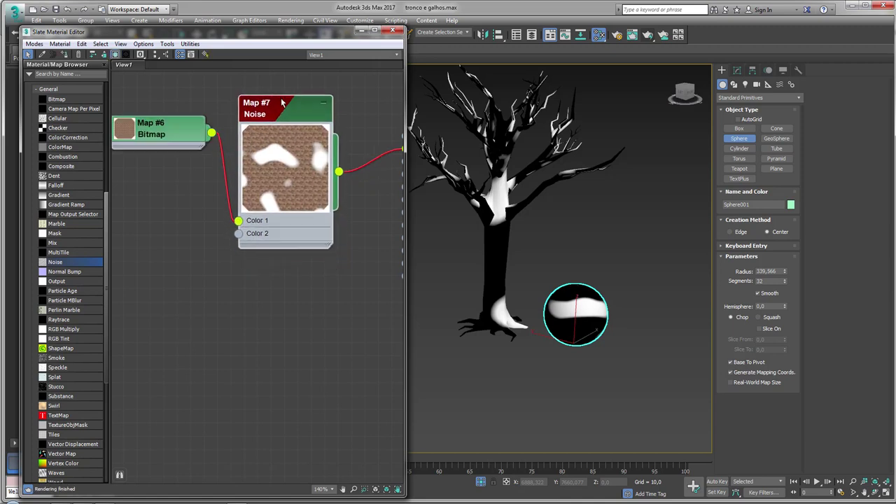
pyautogui.doubleClick(295, 109)
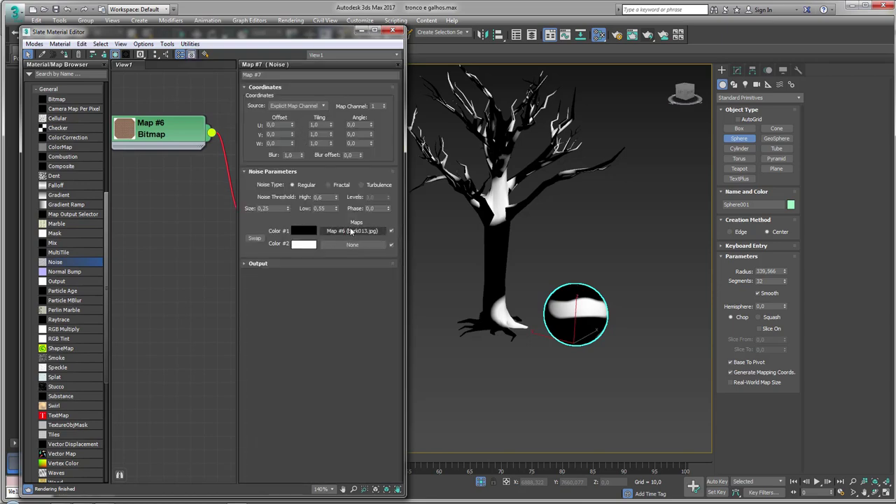
pyautogui.moveTo(221, 232); pyautogui.dragTo(159, 216, button='middle')
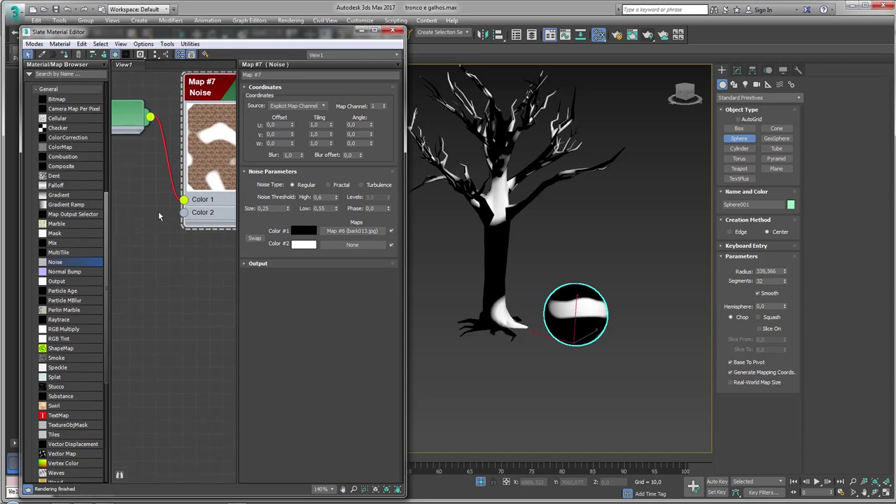
# Step: Move the bark bitmap connection from Noise Color 1 to Color 2
pyautogui.moveTo(184, 200); pyautogui.dragTo(183, 212)
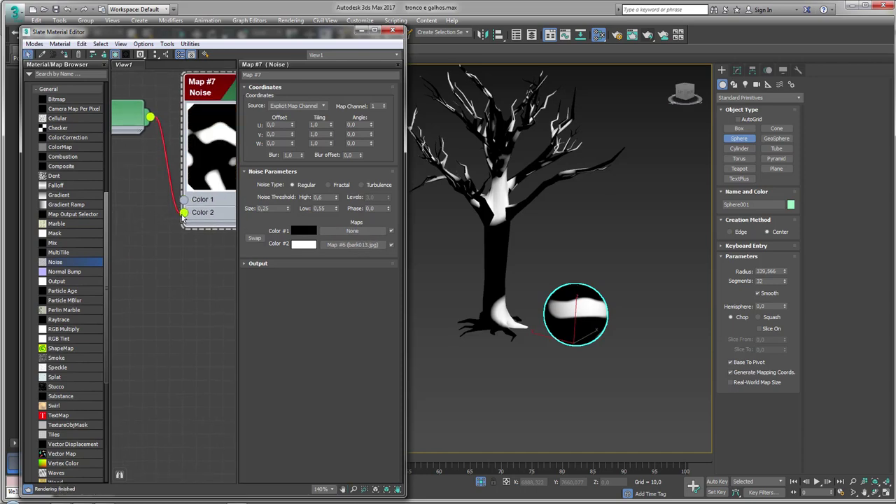
pyautogui.moveTo(485, 260); pyautogui.dragTo(501, 266, button='middle')
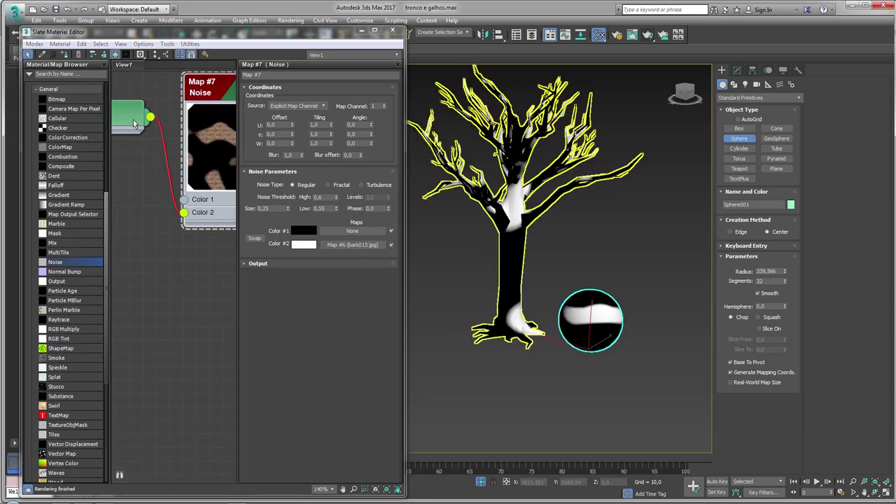
pyautogui.moveTo(202, 159)
pyautogui.mouseDown(button='middle')
pyautogui.moveTo(162, 191)
pyautogui.moveTo(171, 189)
pyautogui.mouseUp(button='middle')
# Step: Render the swapped noise colours, check the alpha channel, and close the frame window
pyautogui.click(649, 35)
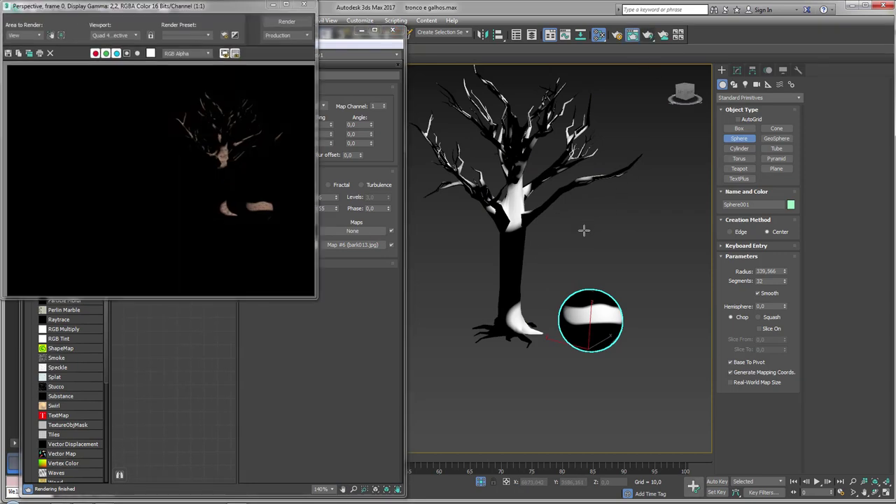
pyautogui.click(137, 54)
pyautogui.click(137, 53)
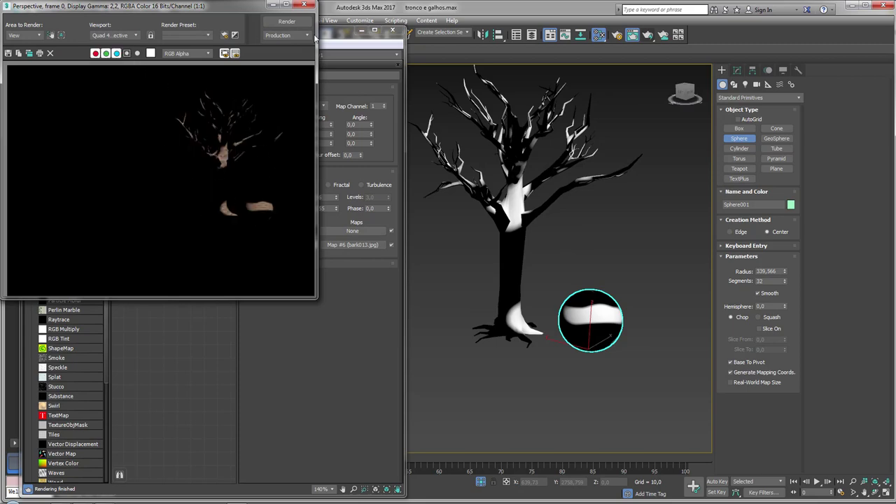
pyautogui.click(304, 5)
pyautogui.scroll(-5, 521, 219)
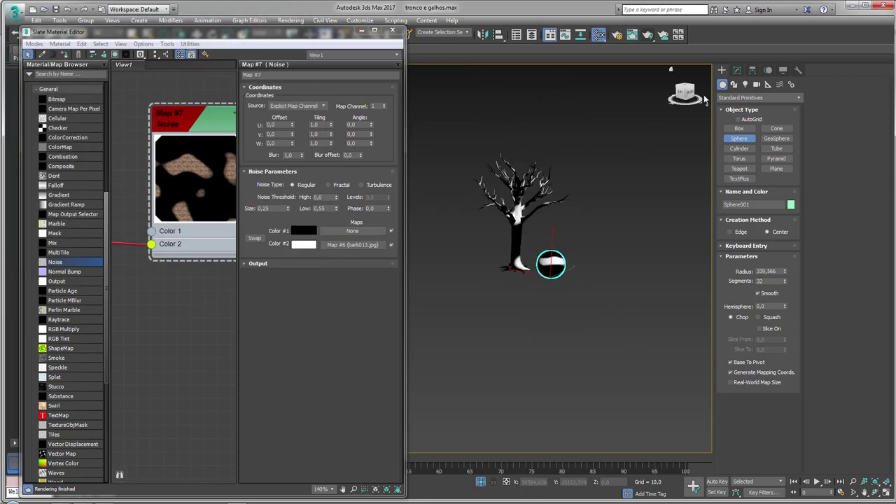
# Step: Place an Omni light, raise it above the tree and sphere, and render
pyautogui.click(745, 84)
pyautogui.click(738, 149)
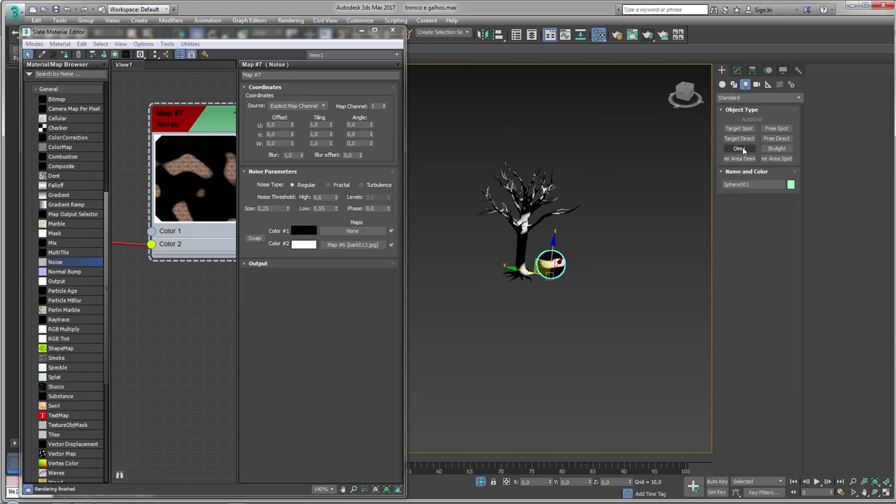
pyautogui.click(578, 289)
pyautogui.rightClick(575, 287)
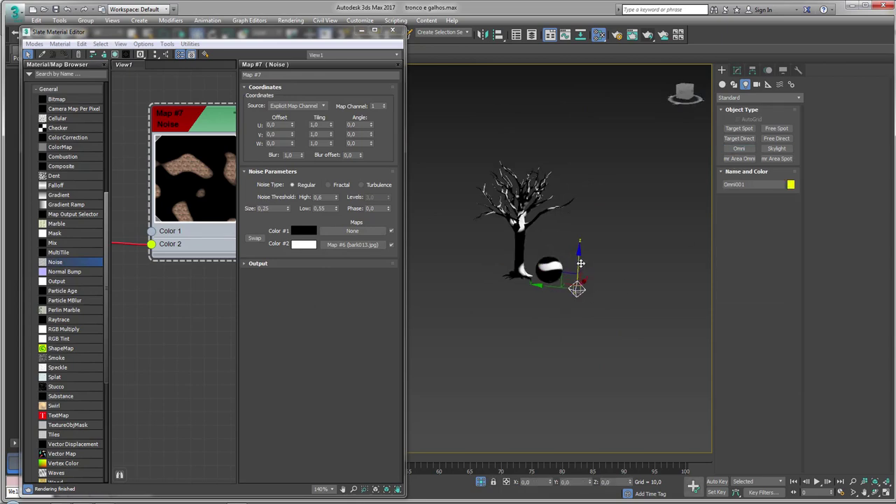
pyautogui.moveTo(577, 265); pyautogui.dragTo(579, 152)
pyautogui.scroll(4, 554, 187)
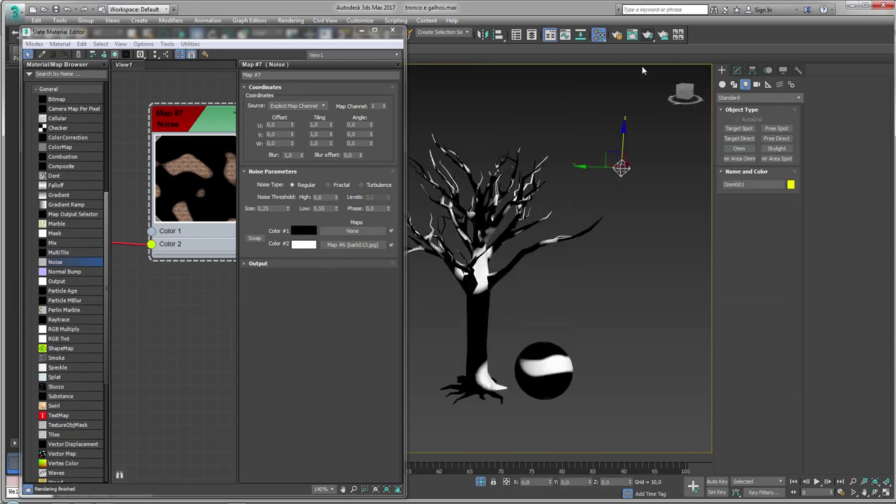
pyautogui.click(648, 34)
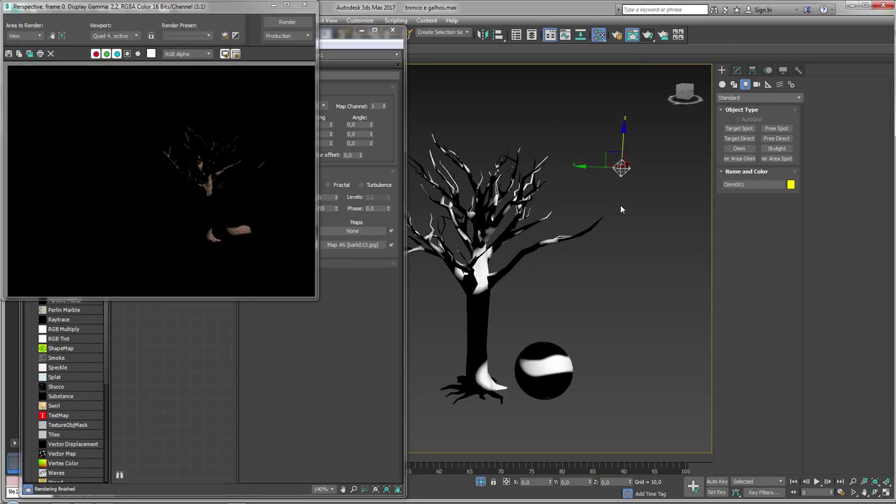
# Step: Draw a large ground plane beneath the tree and sphere
pyautogui.click(721, 84)
pyautogui.click(776, 168)
pyautogui.scroll(-3, 620, 168)
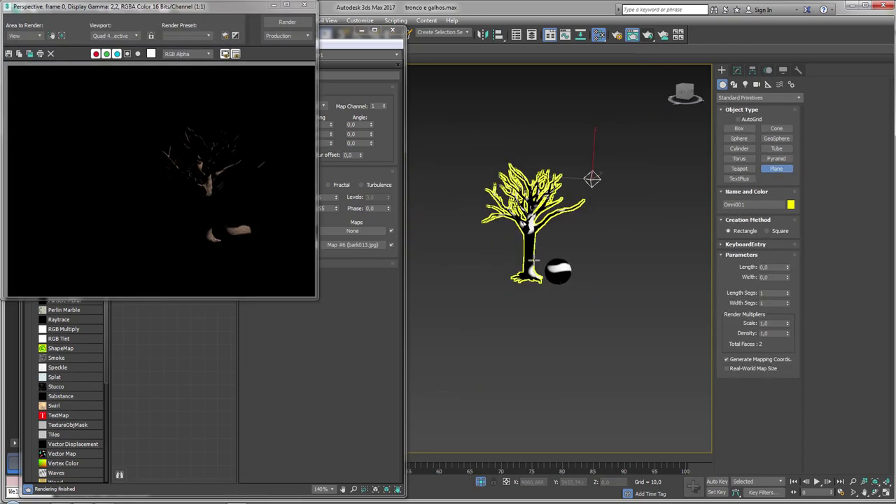
pyautogui.scroll(-1, 592, 180)
pyautogui.moveTo(534, 282); pyautogui.dragTo(599, 361)
# Step: Apply the Ground image from the texturas folder to the plane
pyautogui.rightClick(599, 361)
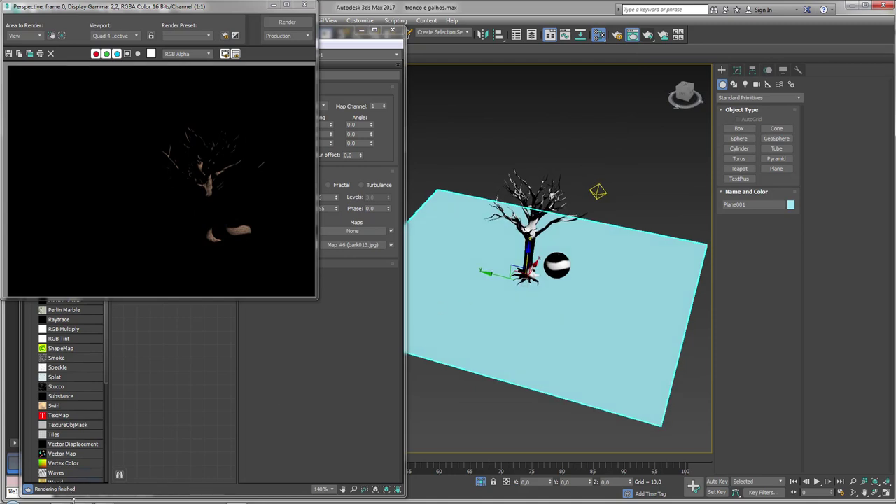
pyautogui.click(74, 499)
pyautogui.moveTo(343, 122)
pyautogui.mouseDown()
pyautogui.moveTo(619, 263)
pyautogui.moveTo(643, 256)
pyautogui.mouseUp()
pyautogui.click(558, 49)
# Step: Render the scene on the textured ground and select the Omni light
pyautogui.scroll(4, 559, 233)
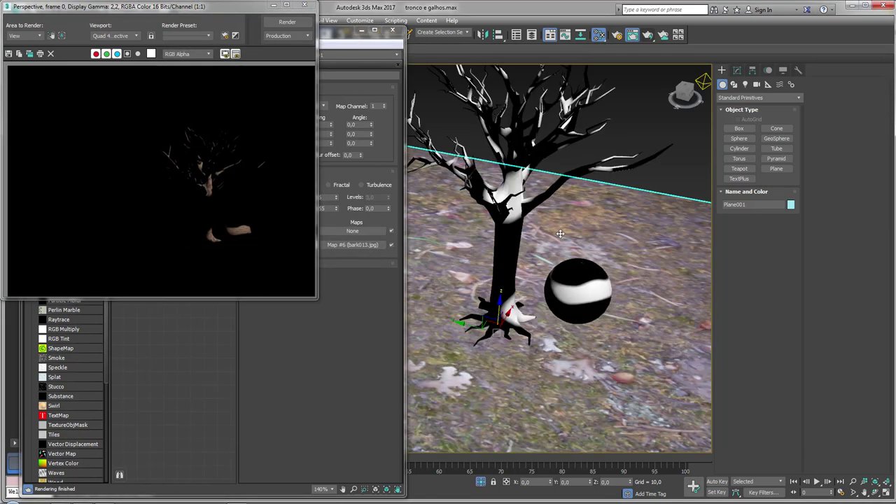
pyautogui.click(648, 34)
pyautogui.moveTo(672, 98); pyautogui.dragTo(609, 160, button='middle')
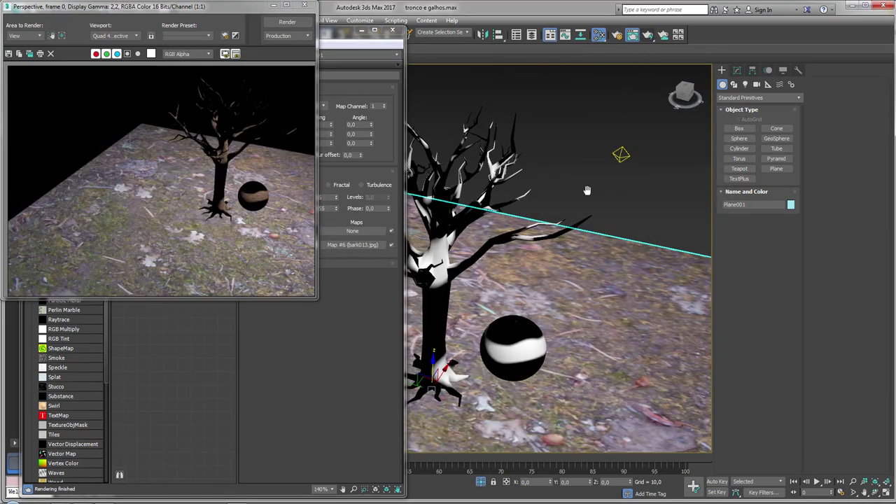
pyautogui.click(616, 156)
# Step: Turn on shadows for the Omni light
pyautogui.click(736, 71)
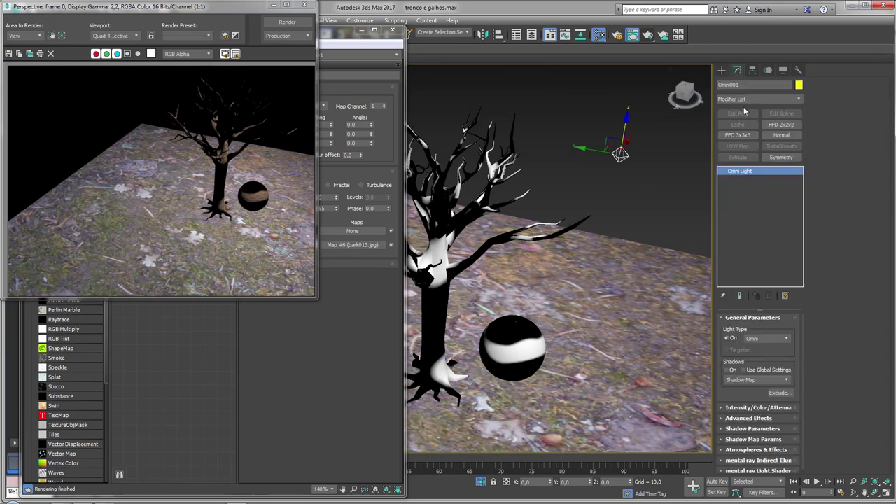
pyautogui.click(727, 370)
pyautogui.scroll(-2, 558, 308)
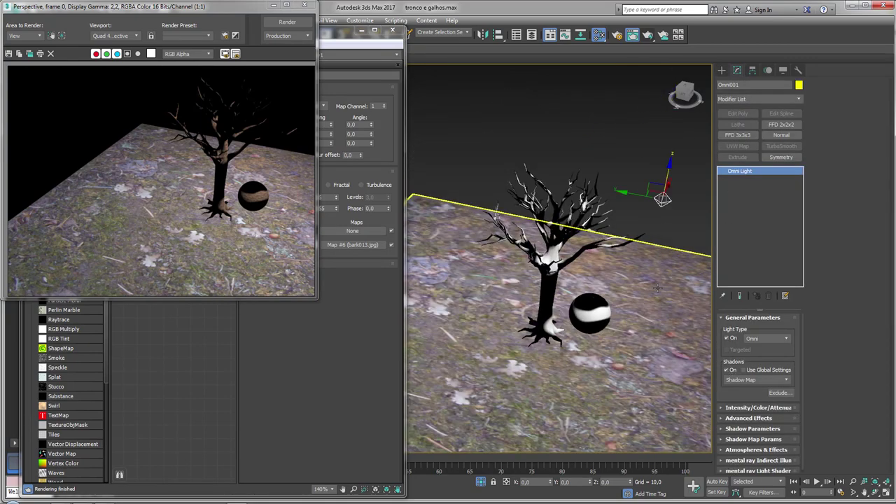
pyautogui.scroll(-2, 558, 308)
pyautogui.scroll(-2, 558, 308)
# Step: Lower the tree so it rests on the ground plane
pyautogui.click(630, 329)
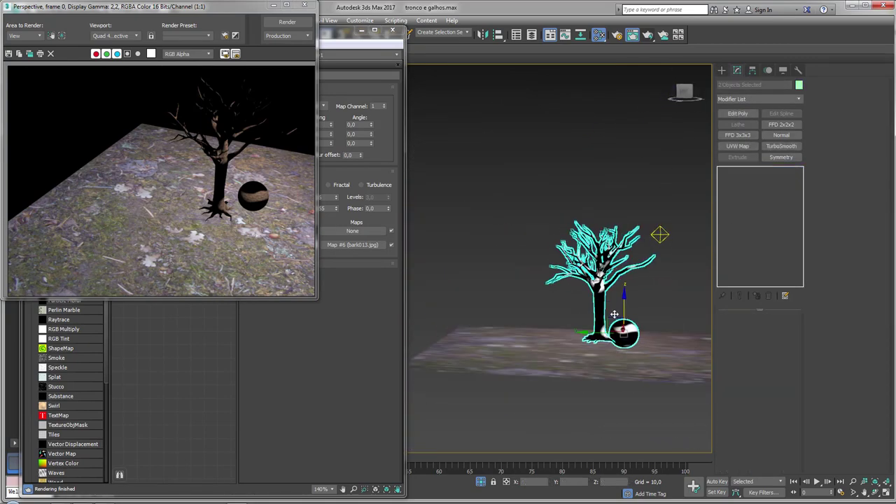
pyautogui.keyDown('alt'); pyautogui.moveTo(630, 329); pyautogui.dragTo(624, 310, button='middle'); pyautogui.keyUp('alt')
pyautogui.click(607, 308)
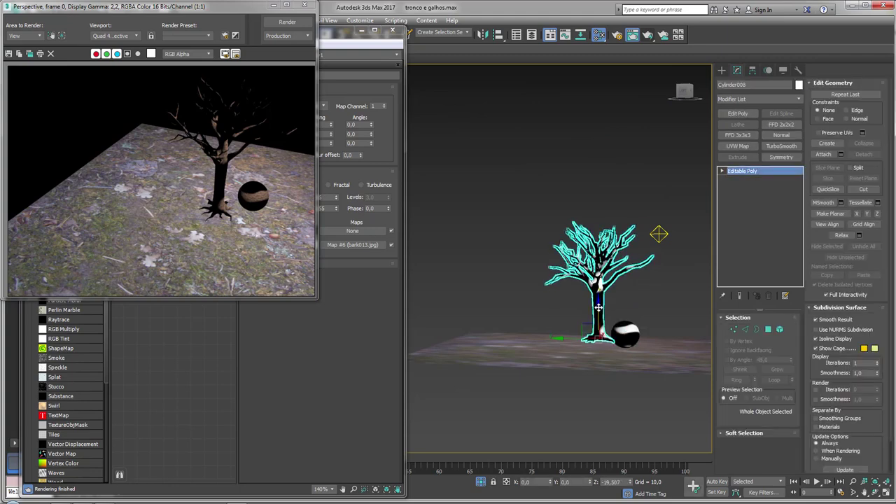
pyautogui.moveTo(606, 310); pyautogui.dragTo(596, 317)
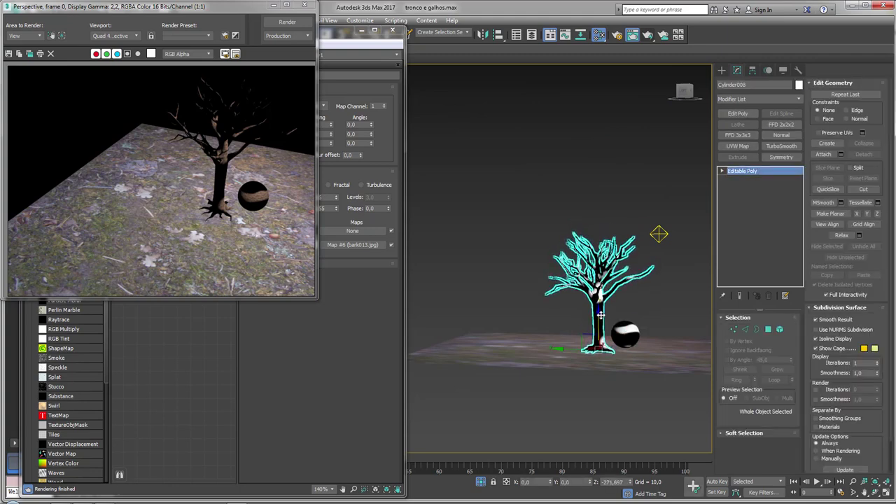
pyautogui.scroll(3, 595, 315)
pyautogui.scroll(2, 583, 289)
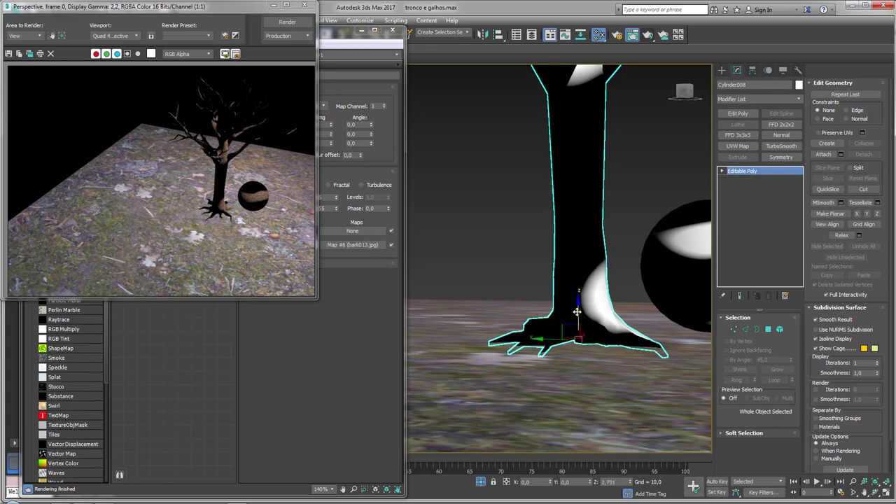
pyautogui.scroll(-5, 578, 305)
pyautogui.keyDown('alt'); pyautogui.moveTo(578, 304); pyautogui.dragTo(594, 236, button='middle'); pyautogui.keyUp('alt')
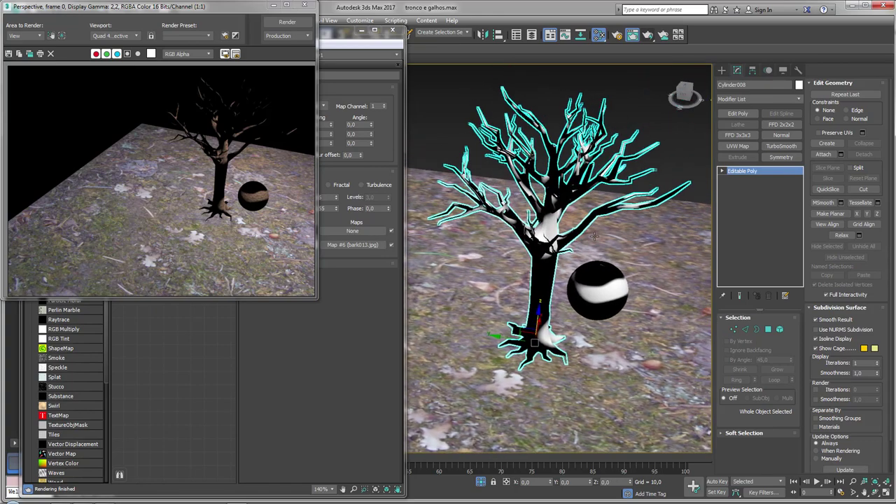
# Step: Render with shadows, raise the Omni light, and re-render the view
pyautogui.click(648, 37)
pyautogui.scroll(-3, 611, 177)
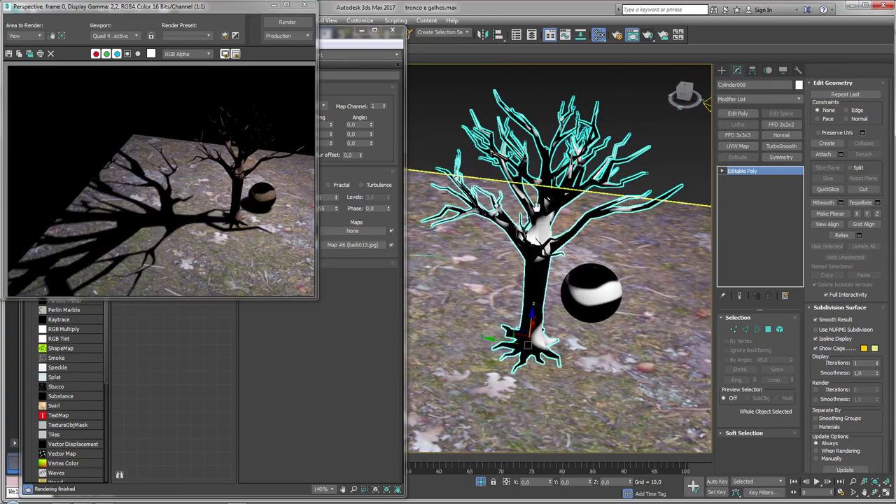
pyautogui.scroll(-4, 611, 177)
pyautogui.moveTo(573, 180); pyautogui.dragTo(571, 147)
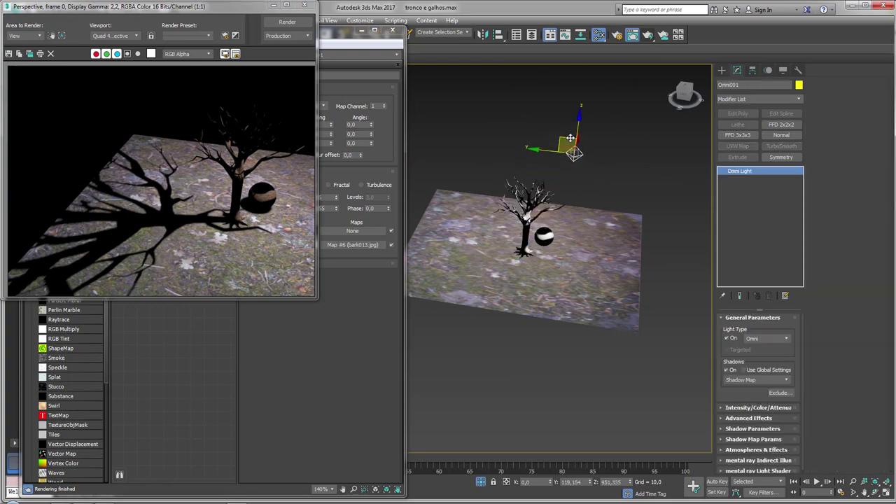
pyautogui.click(648, 36)
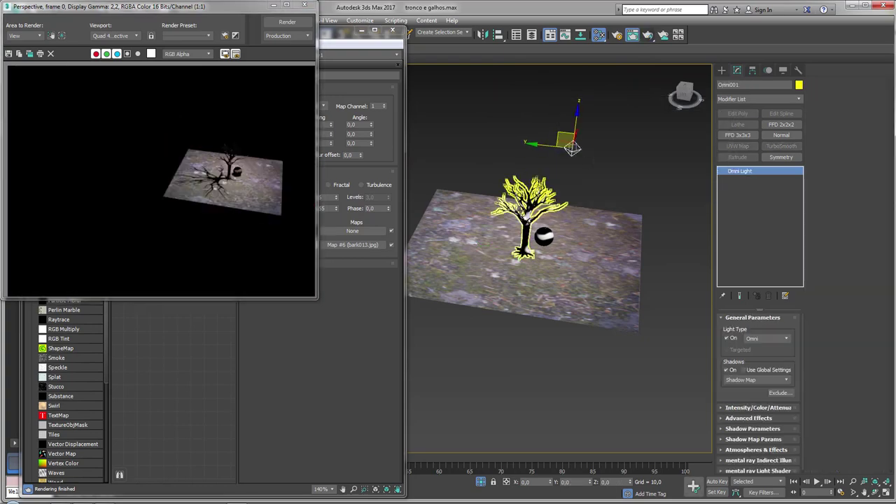
pyautogui.scroll(6, 529, 217)
pyautogui.scroll(-6, 538, 256)
pyautogui.scroll(2, 606, 96)
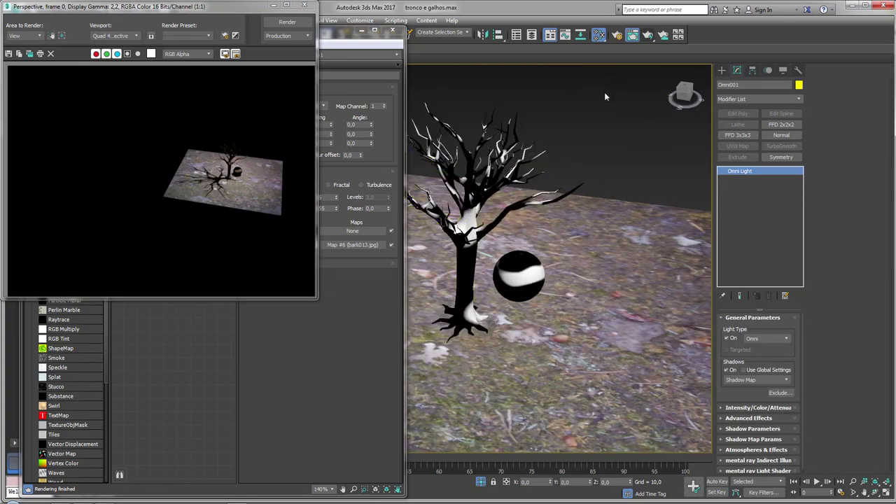
pyautogui.click(645, 38)
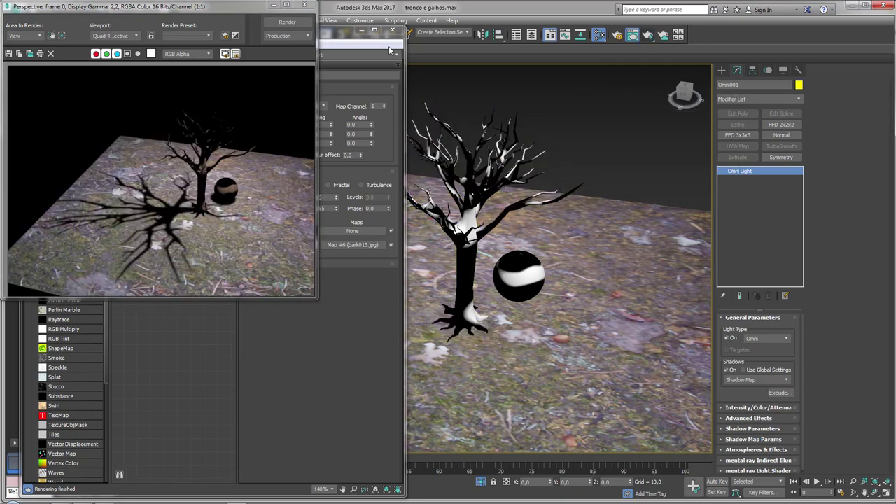
# Step: Close the Slate Material Editor and the Rendered Frame Window
pyautogui.click(339, 33)
pyautogui.click(391, 33)
pyautogui.click(304, 5)
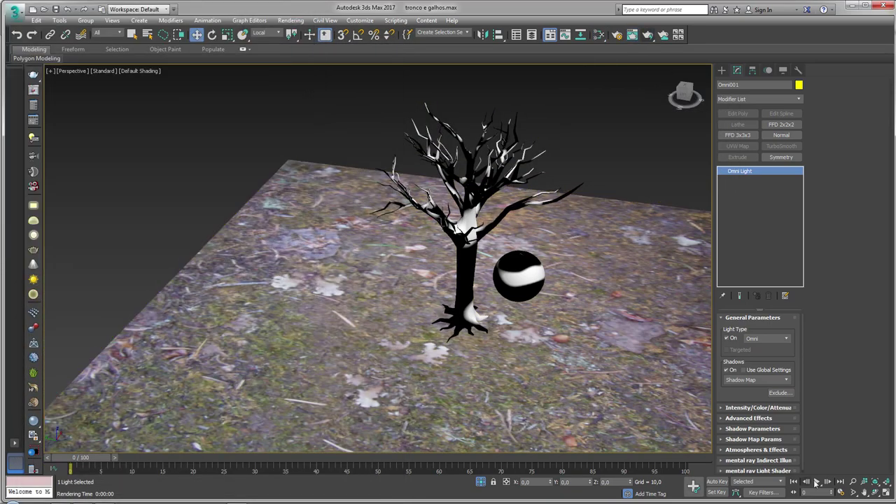
# Step: Restore four viewports, give Left and Perspective full height, and turn on the safe frame
pyautogui.click(885, 492)
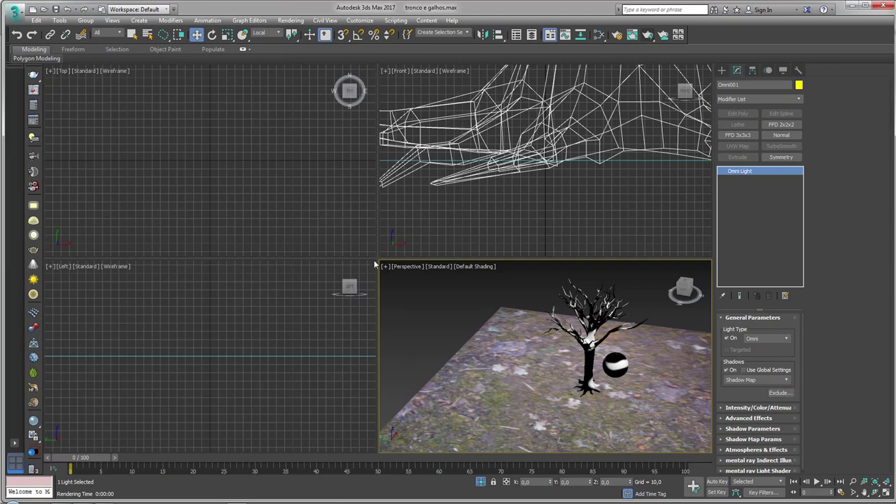
pyautogui.moveTo(456, 259); pyautogui.dragTo(455, 73)
pyautogui.scroll(2, 456, 259)
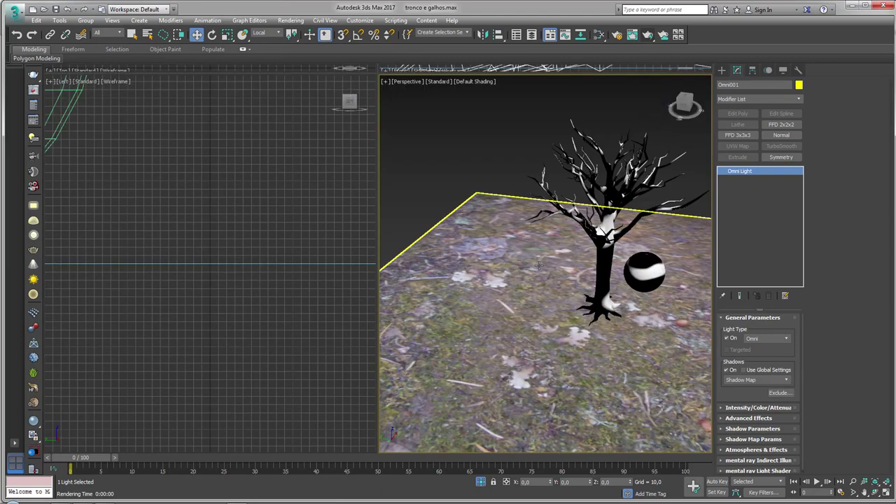
pyautogui.scroll(2, 455, 259)
pyautogui.scroll(2, 455, 259)
pyautogui.hotkey('shift', 'f')
pyautogui.moveTo(455, 259); pyautogui.dragTo(480, 308, button='middle')
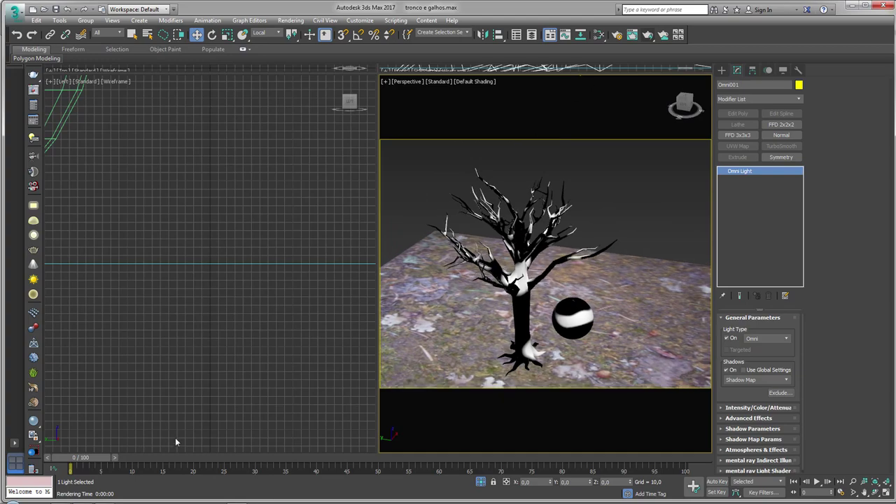
# Step: Reopen the Slate Material Editor, render the Perspective view, and bring Map #6 into view
pyautogui.click(599, 36)
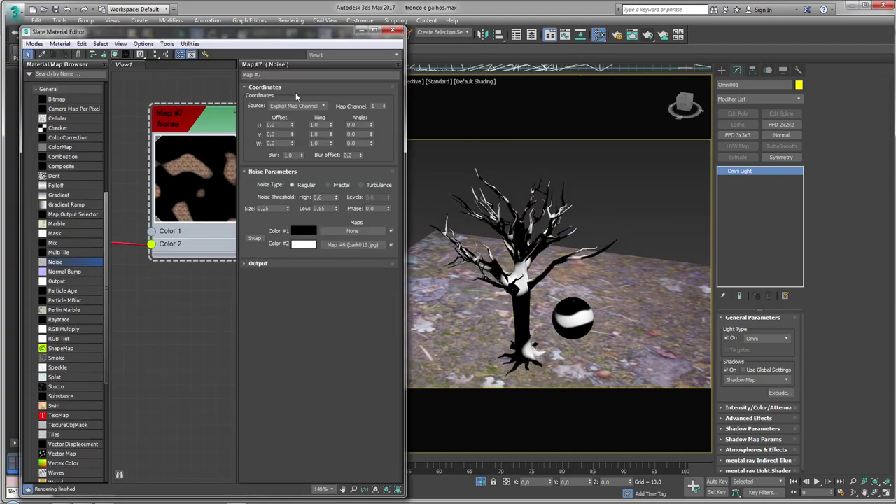
pyautogui.moveTo(227, 35); pyautogui.dragTo(214, 31)
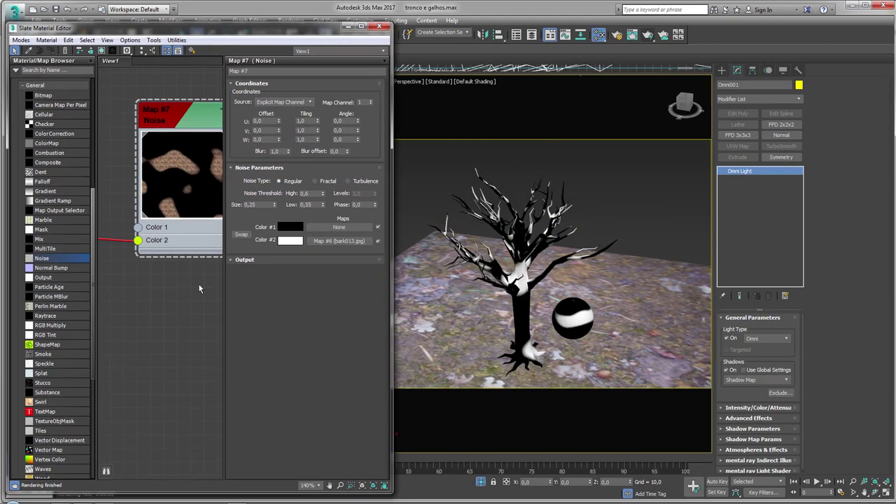
pyautogui.moveTo(581, 252); pyautogui.dragTo(597, 250, button='middle')
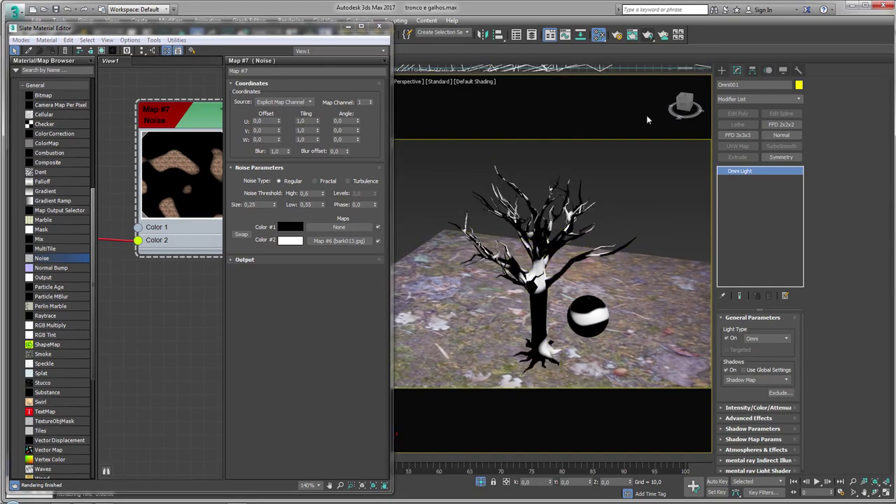
pyautogui.click(663, 35)
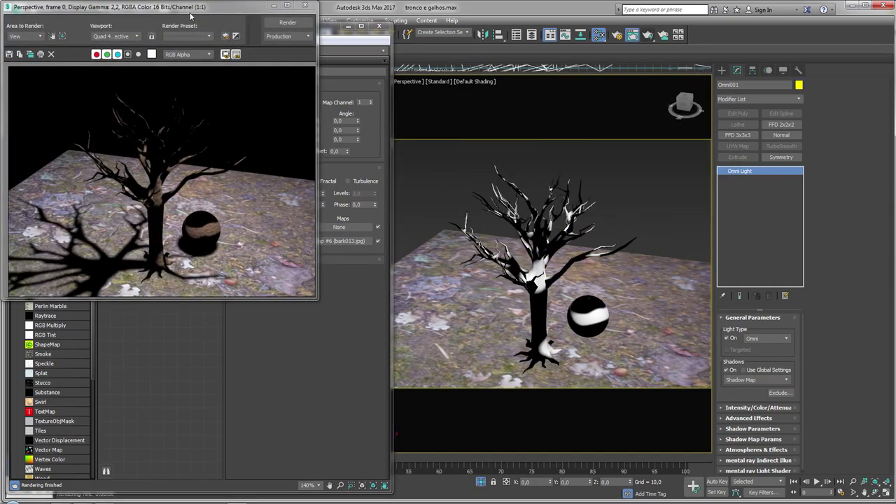
pyautogui.moveTo(190, 15); pyautogui.dragTo(608, 65)
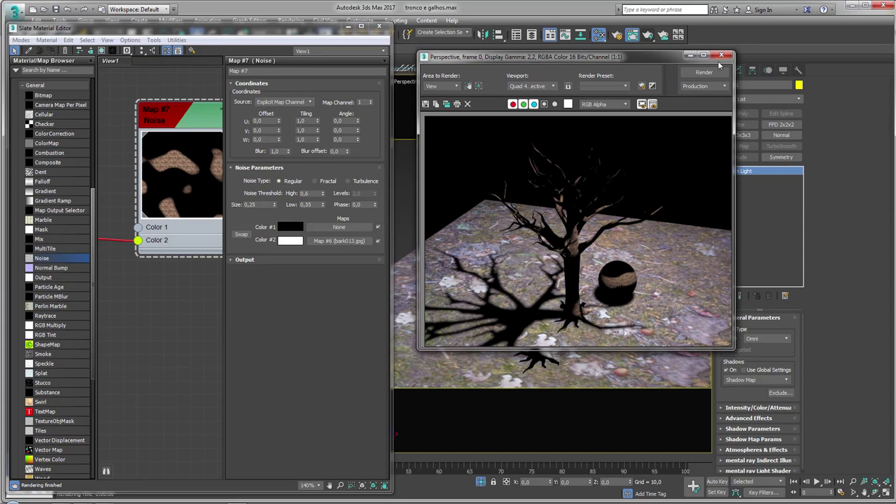
pyautogui.click(722, 56)
pyautogui.scroll(-2, 140, 175)
pyautogui.moveTo(112, 168); pyautogui.dragTo(133, 162, button='middle')
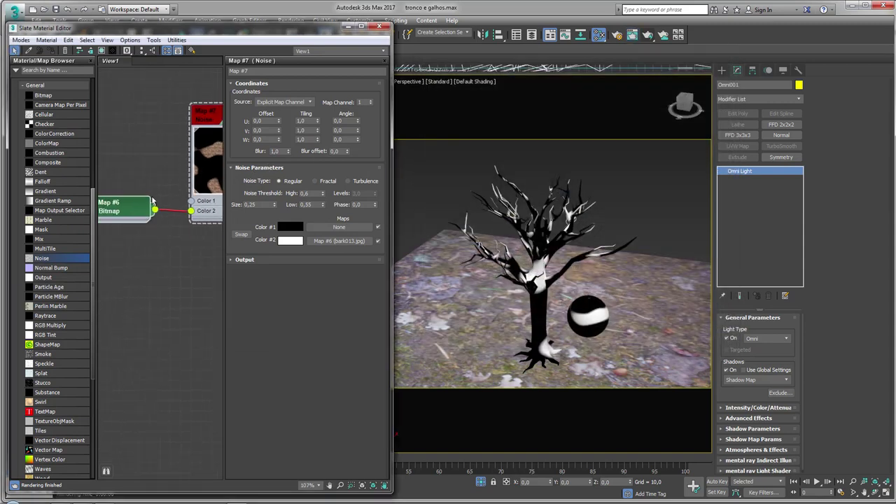
# Step: Clone the Map #6 bark bitmap as Map #9 and show its parameters
pyautogui.keyDown('shift'); pyautogui.moveTo(133, 162); pyautogui.dragTo(133, 208); pyautogui.keyUp('shift')
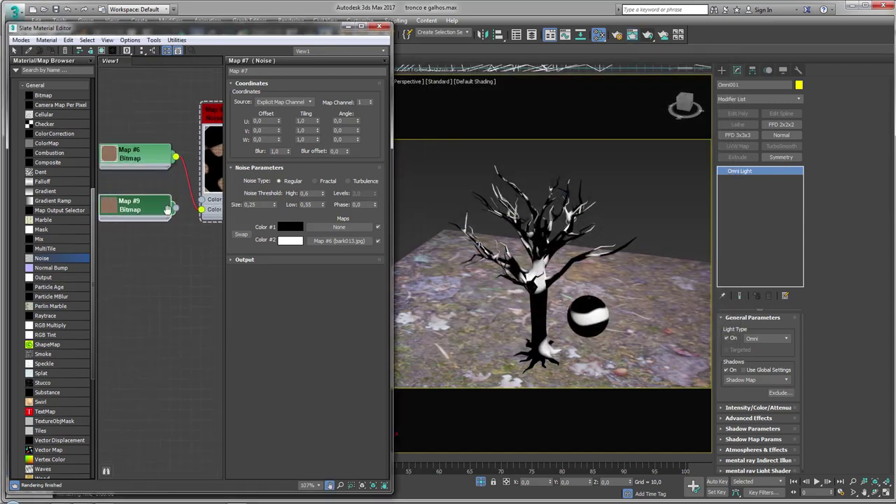
pyautogui.moveTo(103, 245); pyautogui.dragTo(156, 207, button='middle')
pyautogui.scroll(-2, 156, 207)
pyautogui.scroll(-2, 150, 210)
pyautogui.scroll(-1, 146, 212)
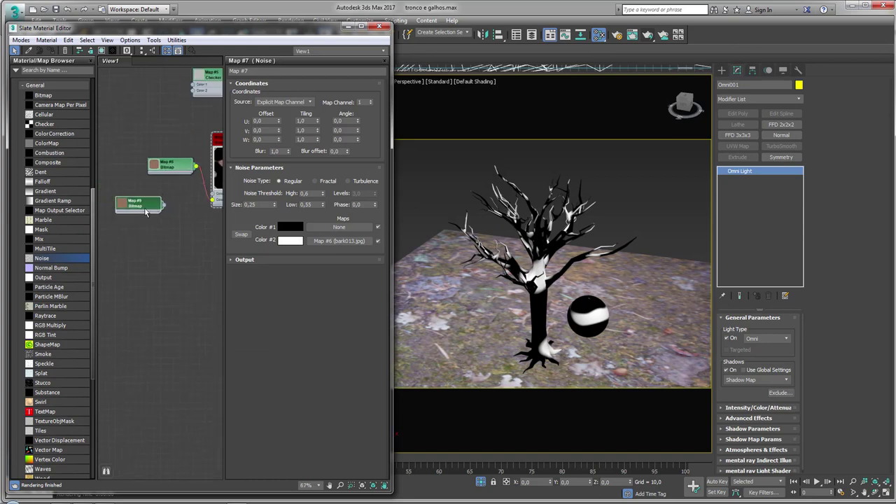
pyautogui.doubleClick(120, 204)
pyautogui.moveTo(132, 196); pyautogui.dragTo(133, 193)
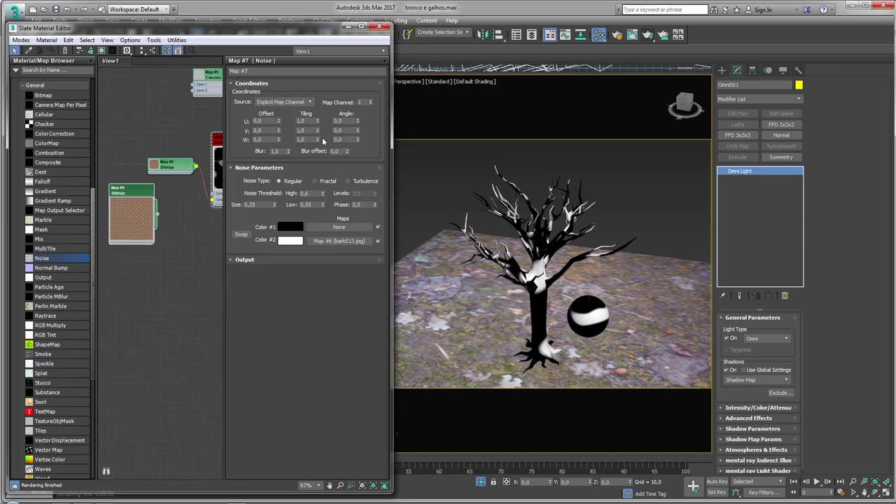
pyautogui.doubleClick(129, 196)
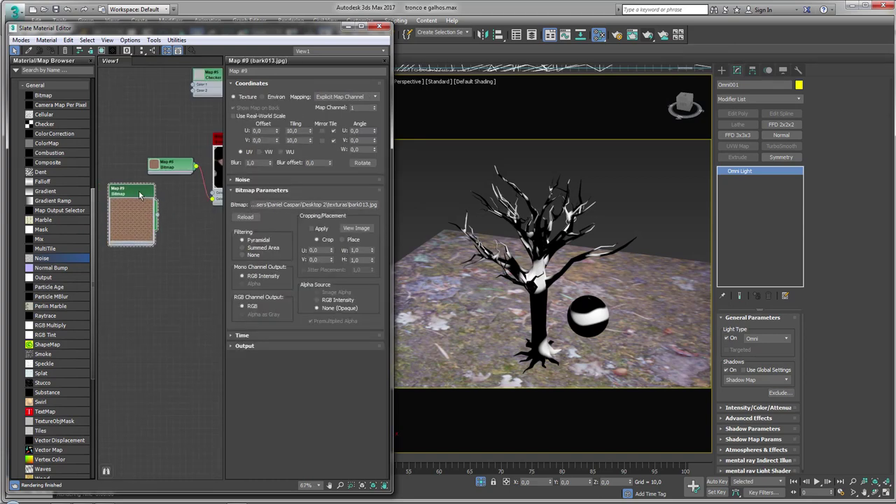
# Step: Set Map #9's Tiling U and V to 1,0
pyautogui.doubleClick(302, 131)
pyautogui.write('1')
pyautogui.press('Tab')
pyautogui.write('1')
pyautogui.press('Return')
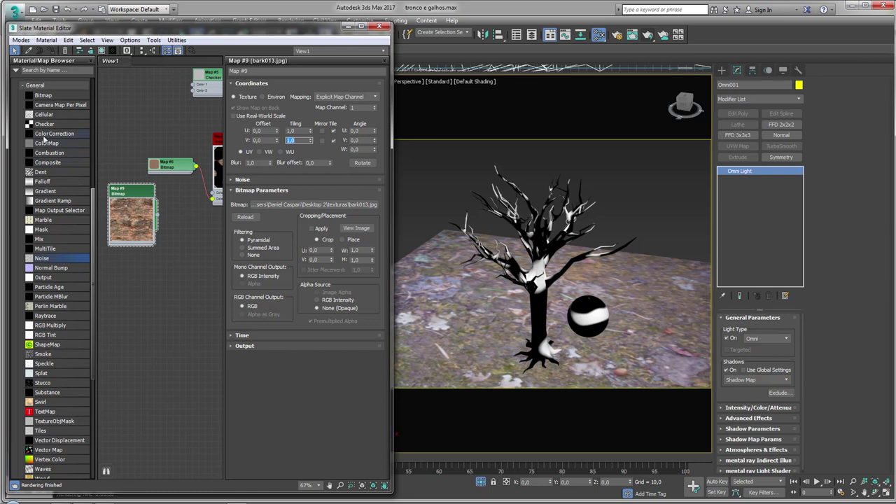
# Step: Add a Color Correction map (Map #10) with Map #9 wired into its input
pyautogui.moveTo(53, 133)
pyautogui.mouseDown()
pyautogui.moveTo(195, 236)
pyautogui.moveTo(214, 196)
pyautogui.mouseUp()
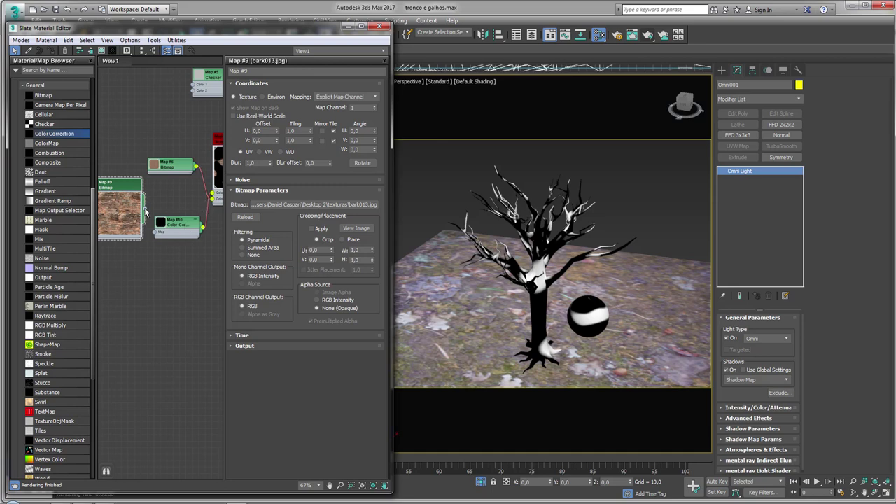
pyautogui.moveTo(153, 234)
pyautogui.mouseDown()
pyautogui.moveTo(144, 209)
pyautogui.moveTo(177, 227)
pyautogui.mouseUp()
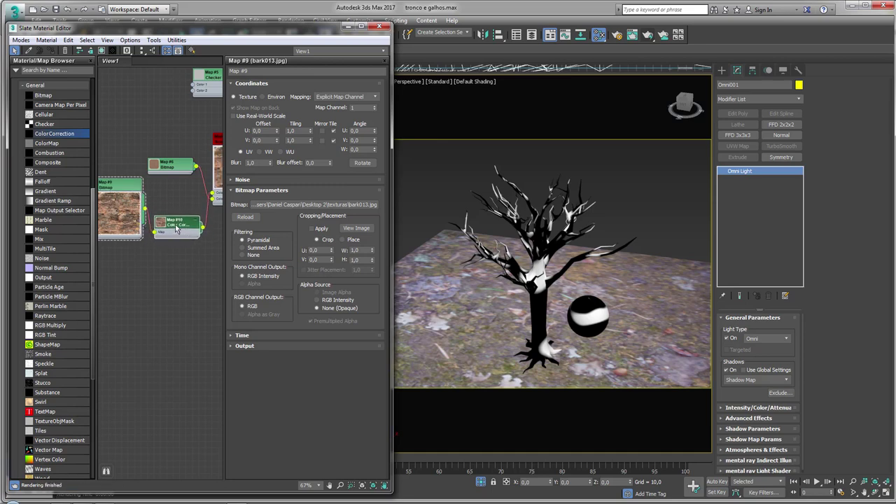
pyautogui.doubleClick(177, 228)
pyautogui.scroll(3, 186, 238)
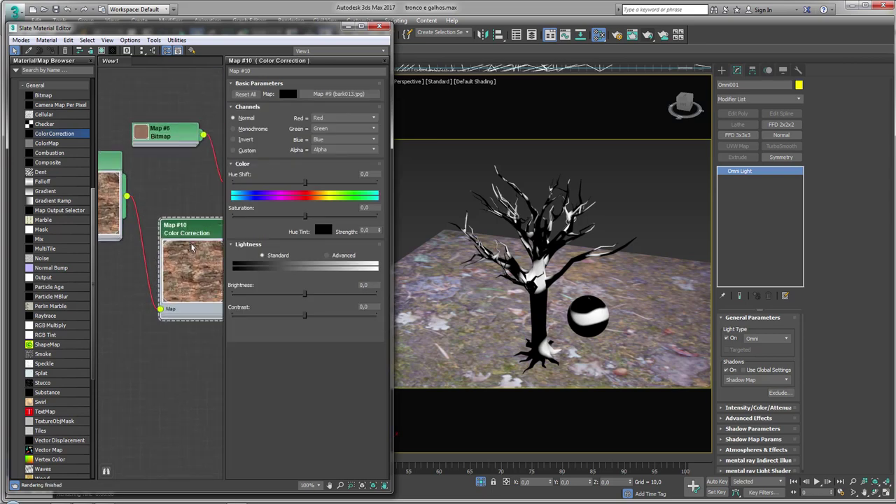
# Step: Set Map #10 to brightness 14,95, contrast 27,575, hue shift -11,362, saturation 1,661
pyautogui.scroll(2, 193, 246)
pyautogui.scroll(2, 178, 224)
pyautogui.scroll(2, 161, 189)
pyautogui.scroll(2, 147, 167)
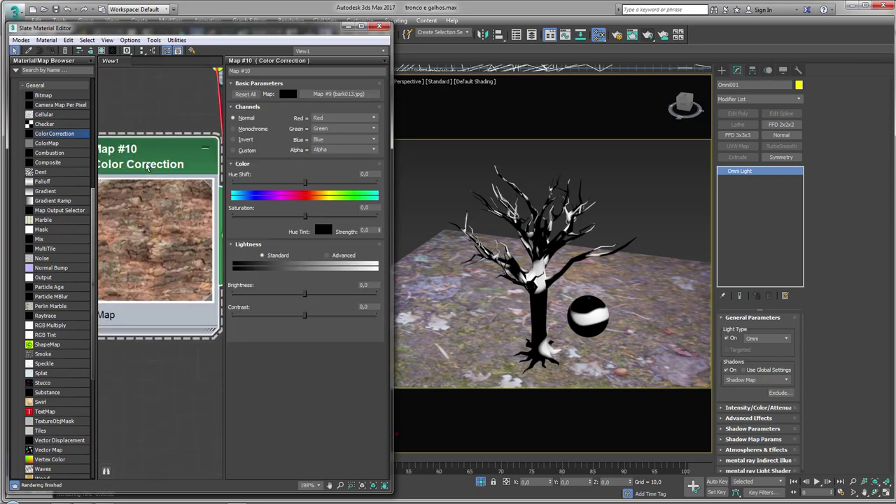
pyautogui.scroll(-1, 147, 167)
pyautogui.moveTo(305, 294)
pyautogui.mouseDown()
pyautogui.moveTo(325, 314)
pyautogui.moveTo(316, 294)
pyautogui.mouseUp()
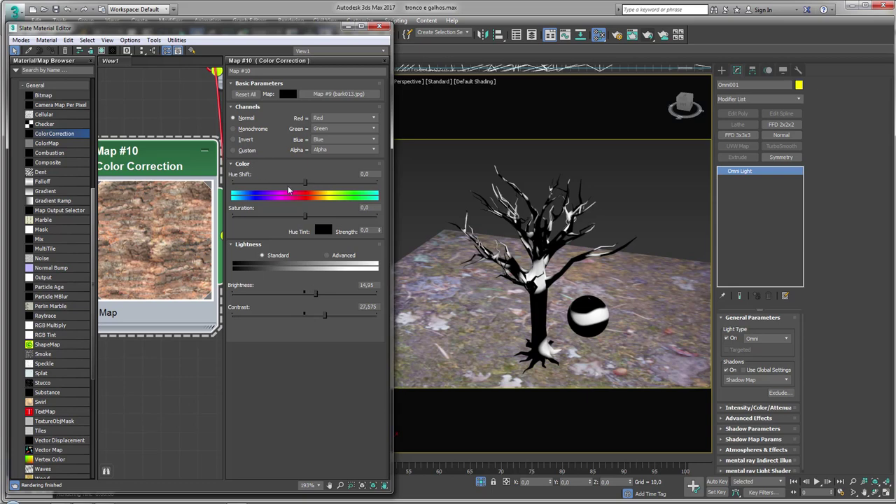
pyautogui.moveTo(305, 182)
pyautogui.moveTo(305, 185)
pyautogui.mouseDown()
pyautogui.moveTo(283, 183)
pyautogui.moveTo(306, 185)
pyautogui.moveTo(300, 191)
pyautogui.mouseUp()
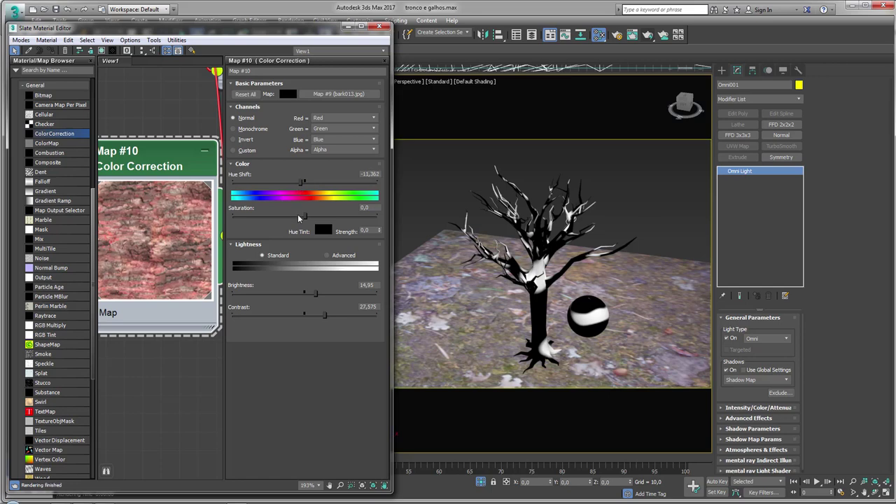
pyautogui.moveTo(305, 215)
pyautogui.mouseDown()
pyautogui.moveTo(193, 223)
pyautogui.moveTo(308, 227)
pyautogui.mouseUp()
pyautogui.moveTo(149, 151); pyautogui.dragTo(151, 152, button='middle')
pyautogui.scroll(-3, 151, 151)
pyautogui.scroll(-2, 151, 151)
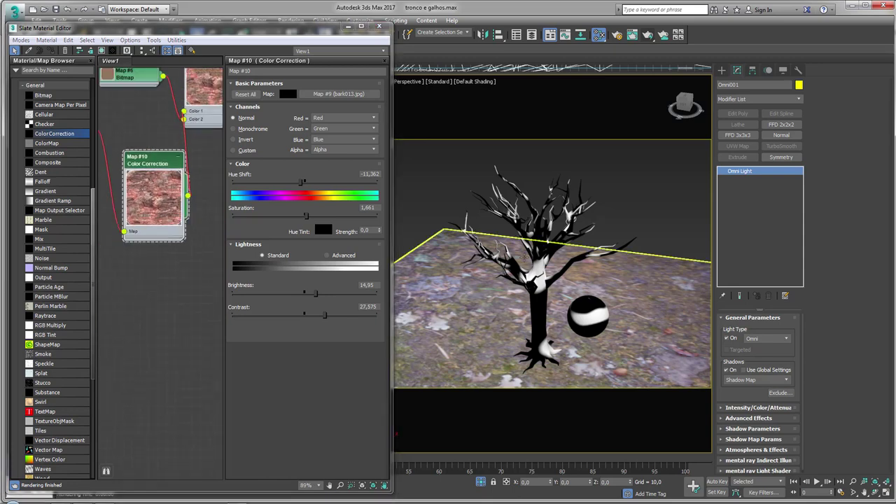
# Step: Test render, auto-arrange the nodes, and set Map #9's Tiling U and V to 5,0
pyautogui.click(658, 35)
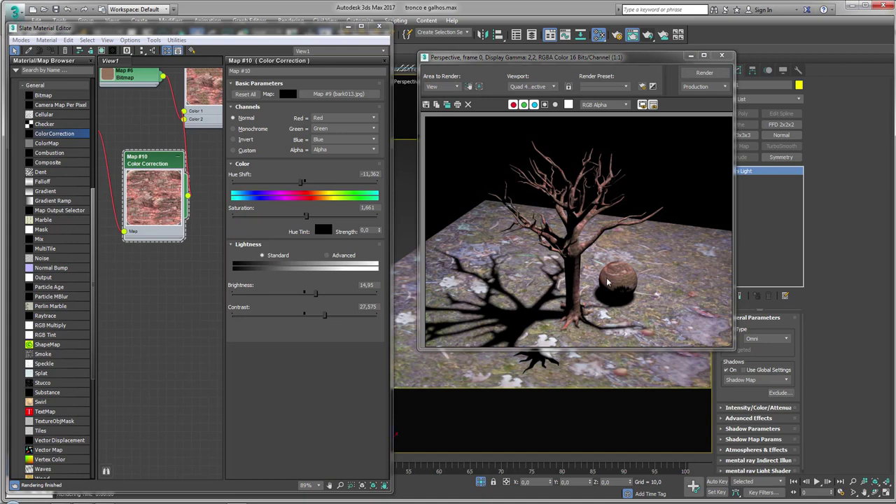
pyautogui.scroll(2, 606, 287)
pyautogui.press('l')
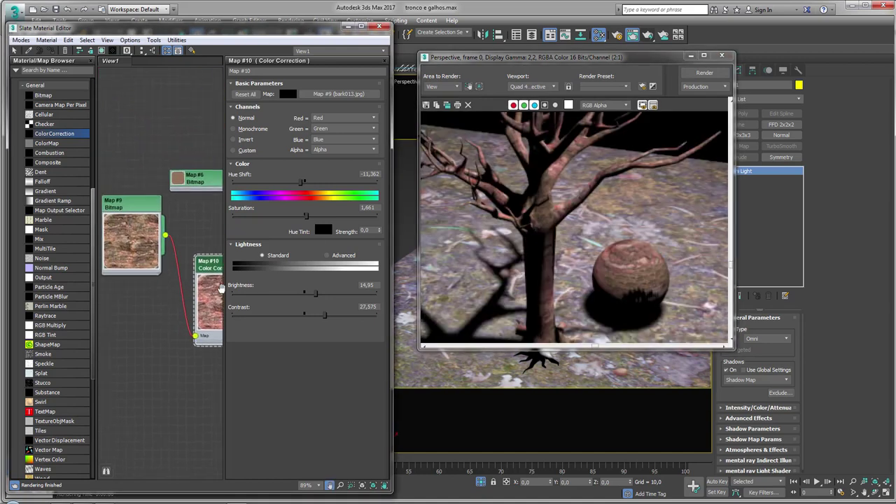
pyautogui.doubleClick(128, 238)
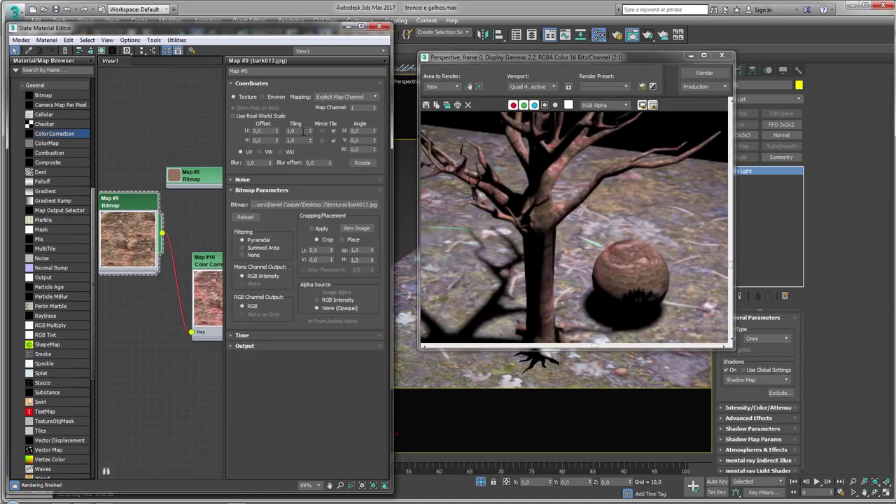
pyautogui.moveTo(198, 178)
pyautogui.mouseDown()
pyautogui.moveTo(164, 143)
pyautogui.moveTo(164, 118)
pyautogui.mouseUp()
pyautogui.doubleClick(299, 131)
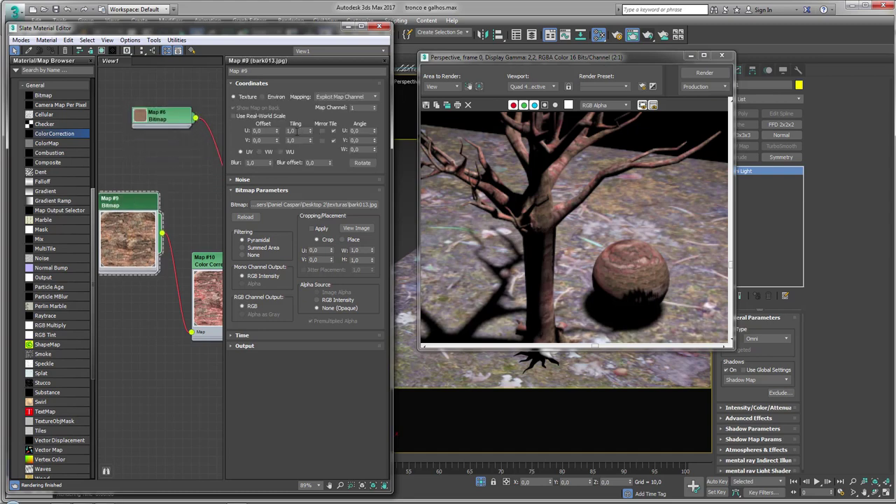
pyautogui.write('5')
pyautogui.press('Tab')
pyautogui.write('5')
pyautogui.press('Return')
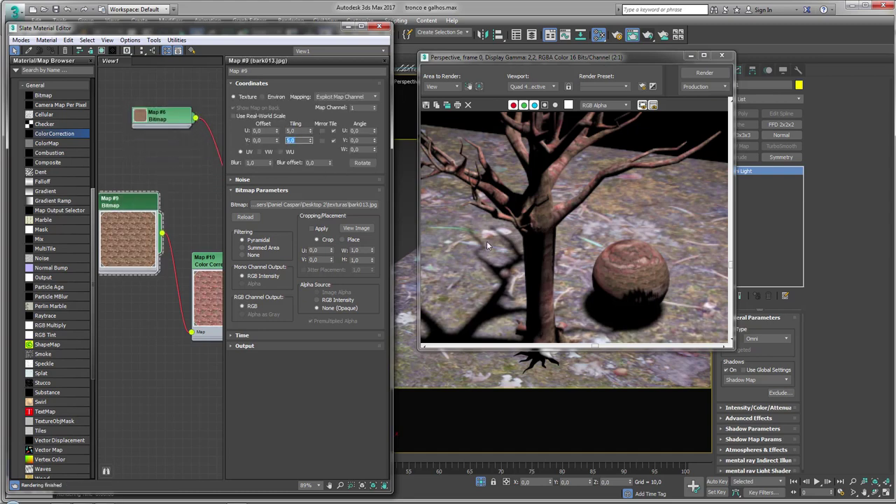
# Step: Rearrange the nodes, delete the two map links into Noise, and render plain noise
pyautogui.click(695, 75)
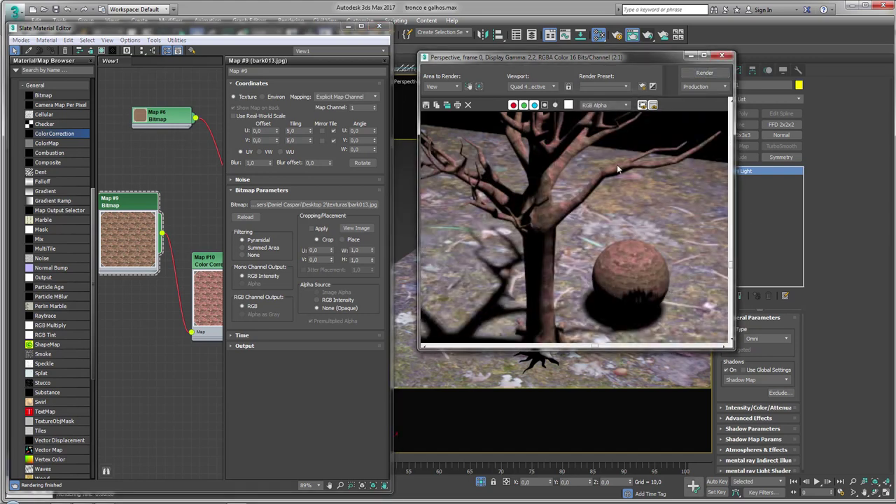
pyautogui.scroll(-1, 143, 257)
pyautogui.moveTo(210, 256); pyautogui.dragTo(143, 256, button='middle')
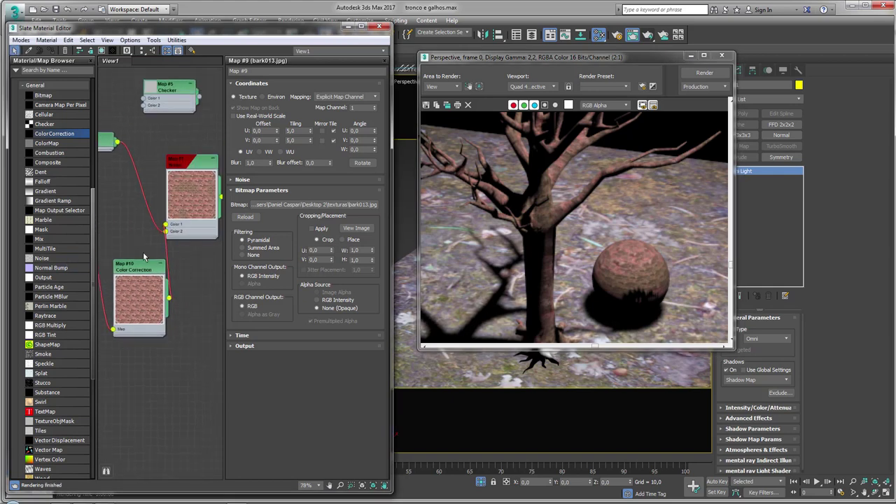
pyautogui.moveTo(181, 202); pyautogui.dragTo(201, 252, button='middle')
pyautogui.moveTo(150, 317); pyautogui.dragTo(120, 242)
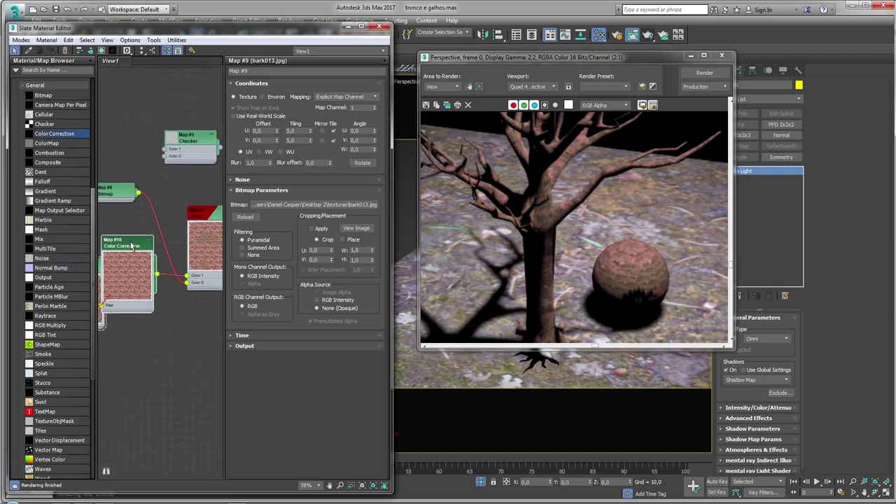
pyautogui.moveTo(109, 191); pyautogui.dragTo(162, 368)
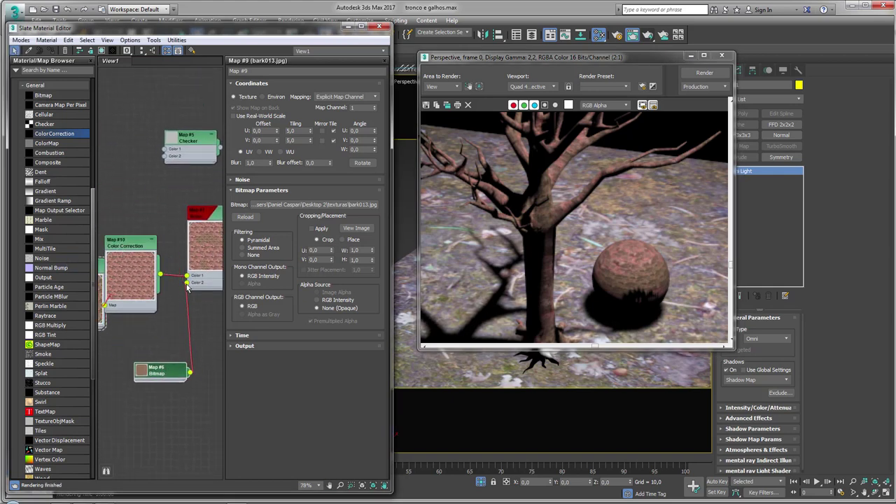
pyautogui.press('Delete')
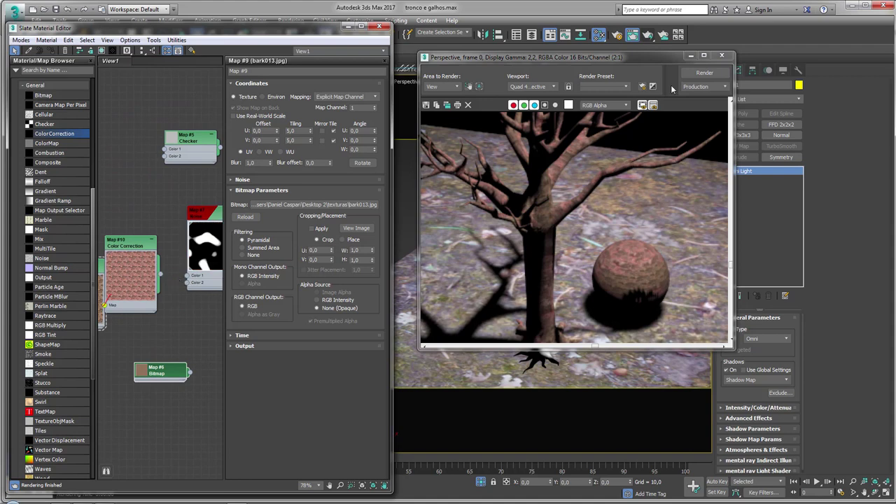
pyautogui.click(704, 72)
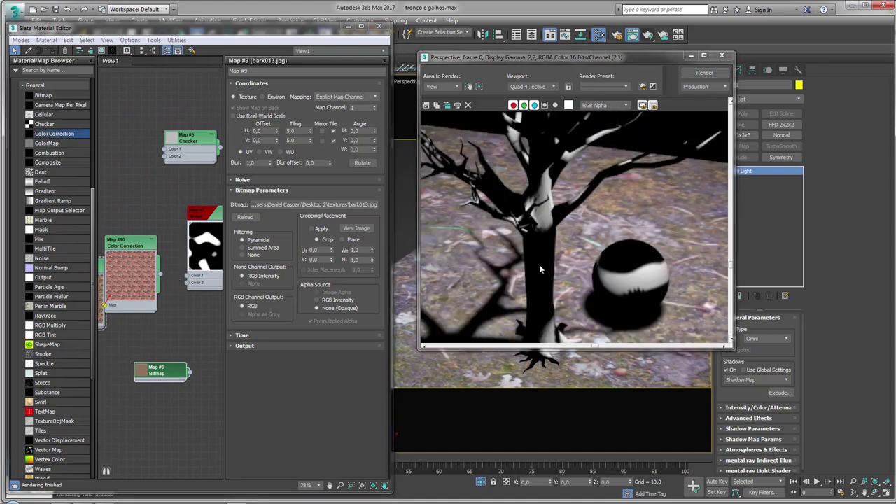
# Step: Wire Map #10 to Noise Color 1 and Map #6 to Color 2, render, close both windows
pyautogui.moveTo(158, 276); pyautogui.dragTo(187, 277)
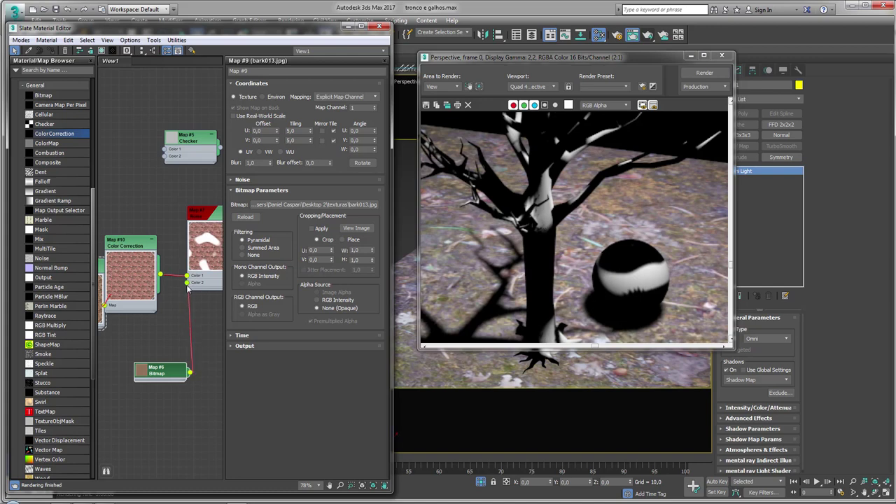
pyautogui.moveTo(182, 308); pyautogui.dragTo(195, 309)
pyautogui.click(645, 242)
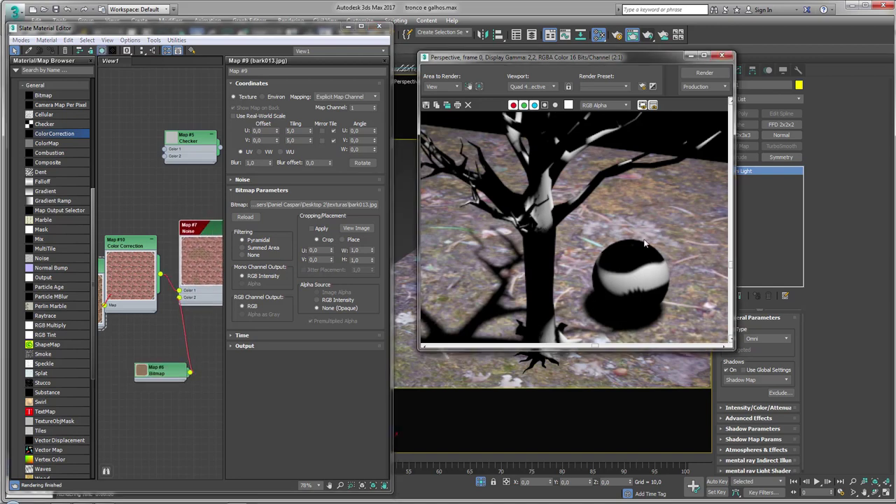
pyautogui.click(702, 74)
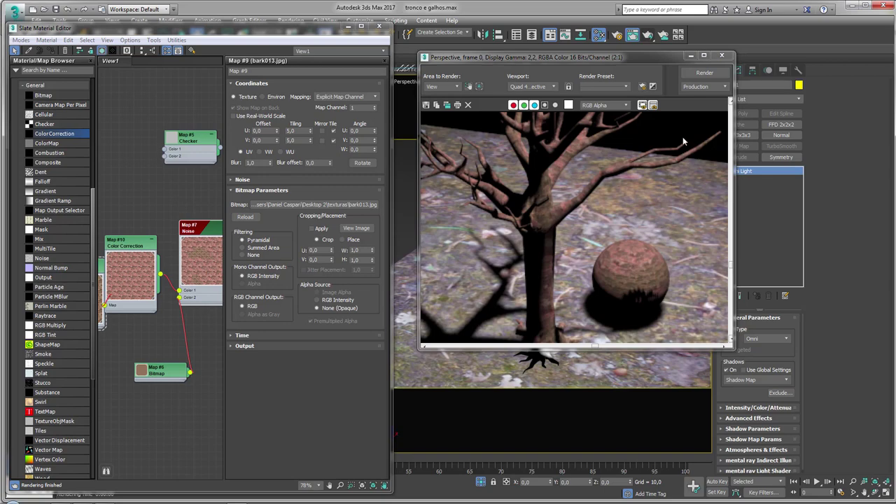
pyautogui.click(721, 56)
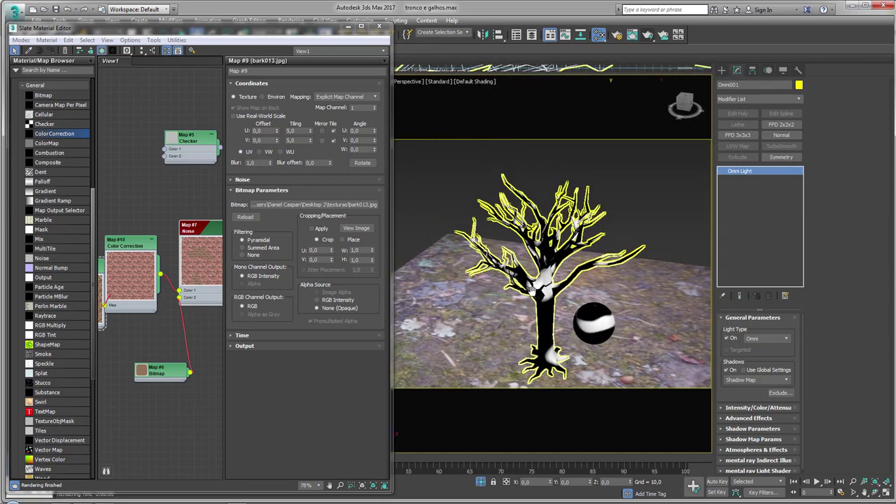
pyautogui.click(378, 26)
# Step: Reopen the Slate Material Editor, auto-lay out the nodes, and collapse the bark bitmap previews
pyautogui.keyDown('alt'); pyautogui.moveTo(532, 140); pyautogui.dragTo(580, 64, button='middle'); pyautogui.keyUp('alt')
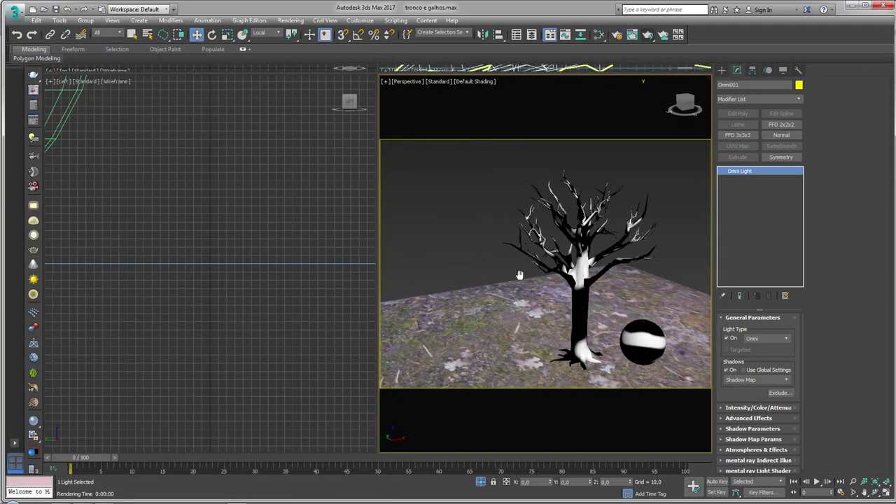
pyautogui.click(598, 34)
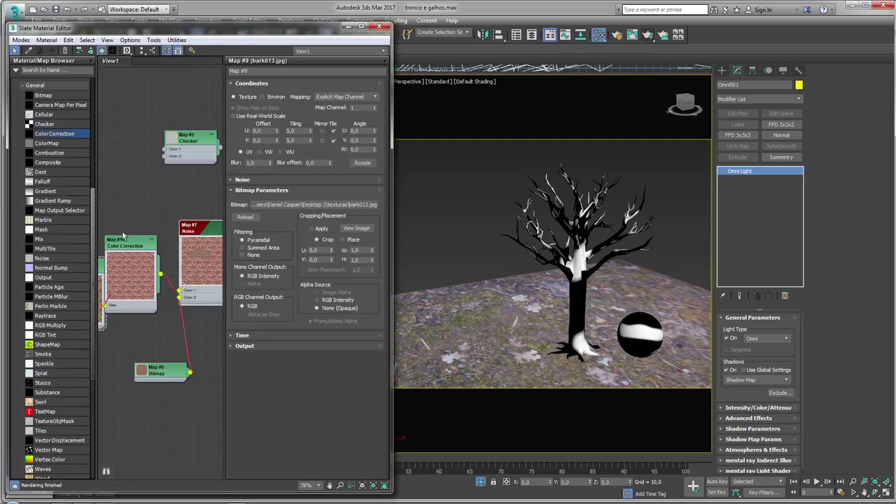
pyautogui.press('l')
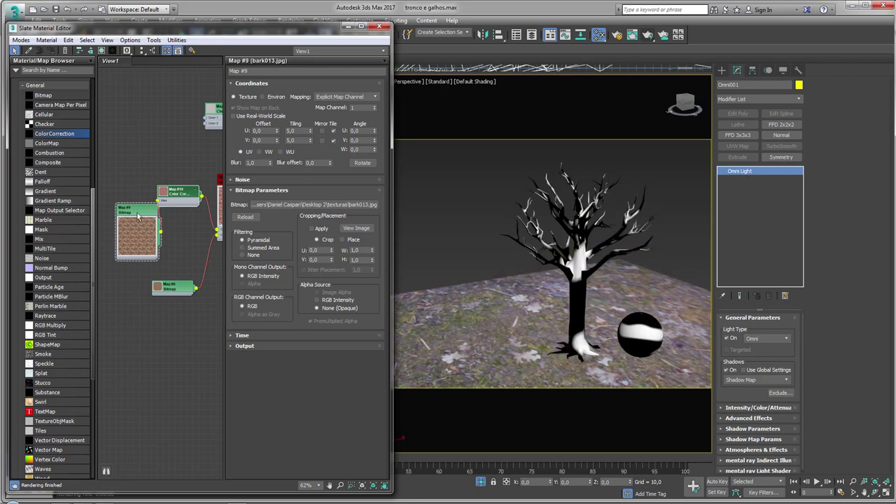
pyautogui.scroll(-10, 116, 185)
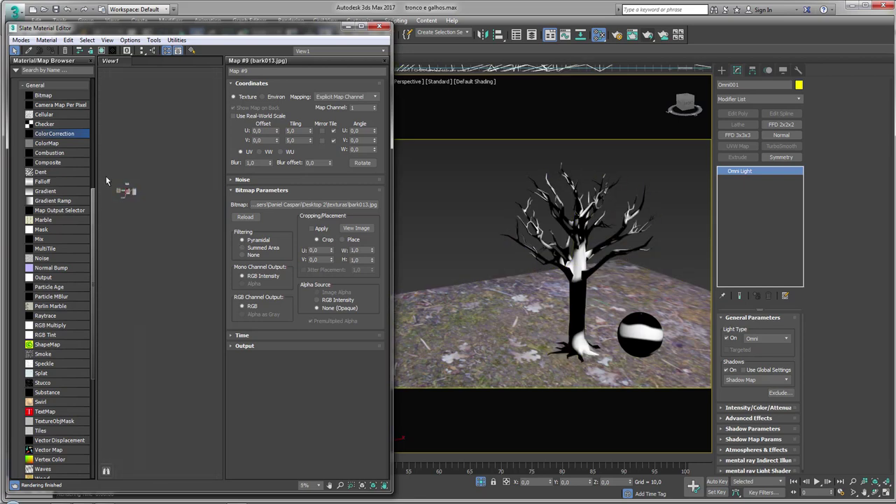
pyautogui.scroll(3, 124, 192)
pyautogui.scroll(3, 198, 213)
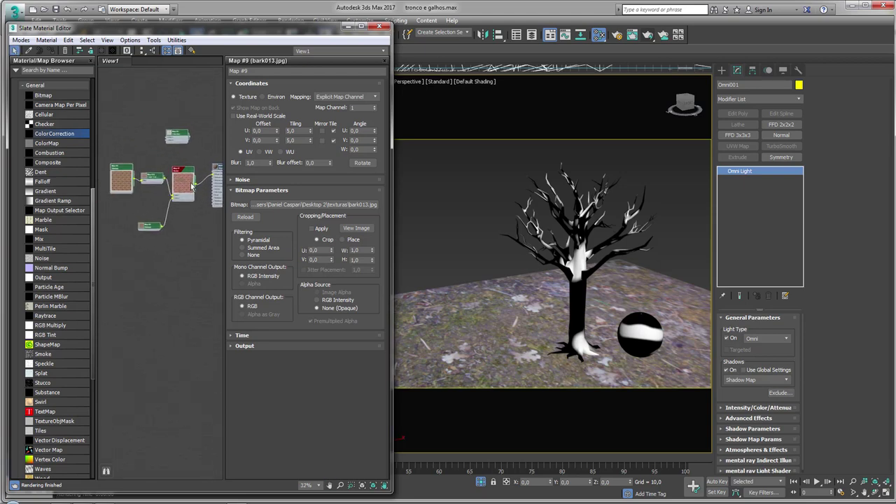
pyautogui.doubleClick(174, 183)
pyautogui.moveTo(187, 174); pyautogui.dragTo(191, 172, button='middle')
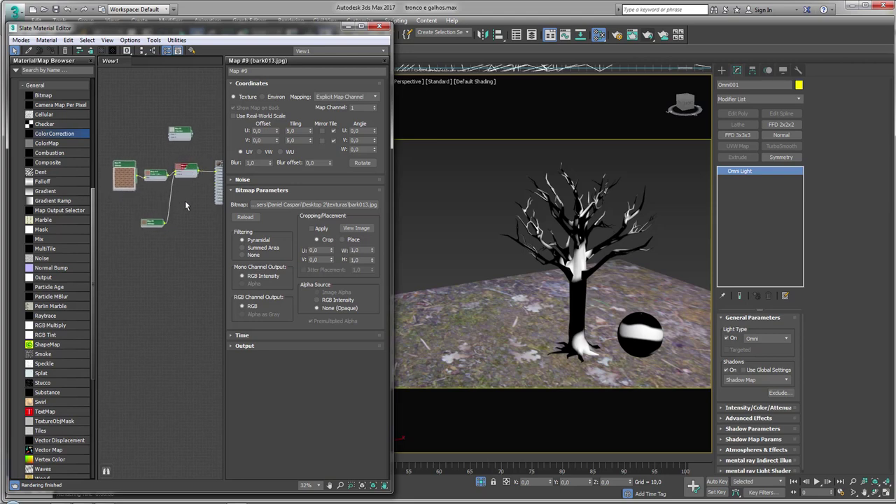
pyautogui.moveTo(150, 223); pyautogui.dragTo(155, 195)
pyautogui.click(129, 176)
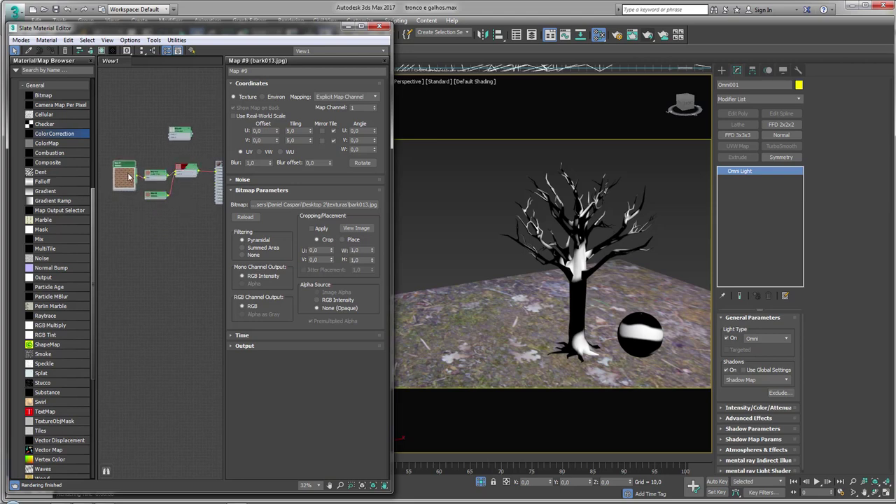
pyautogui.doubleClick(128, 184)
pyautogui.moveTo(126, 168); pyautogui.dragTo(114, 172)
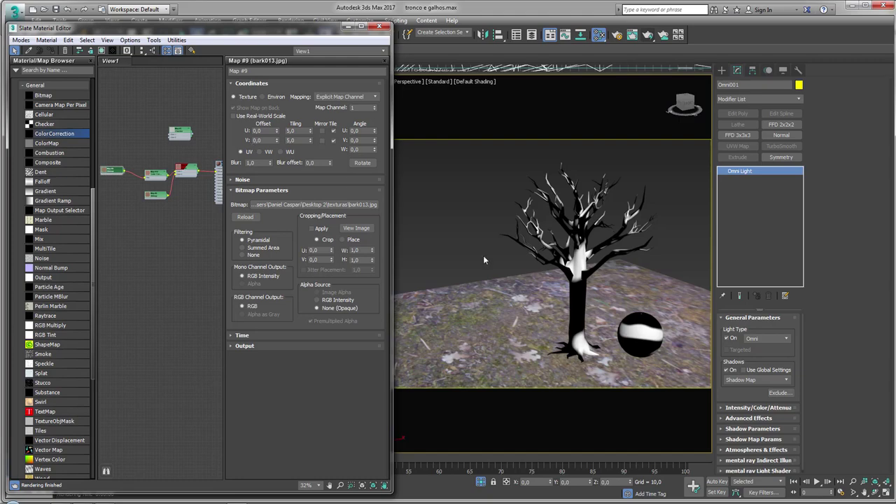
# Step: Tighten the node layout and show the shaded bark material in the viewport
pyautogui.keyDown('alt'); pyautogui.moveTo(483, 260); pyautogui.dragTo(511, 280, button='middle'); pyautogui.keyUp('alt')
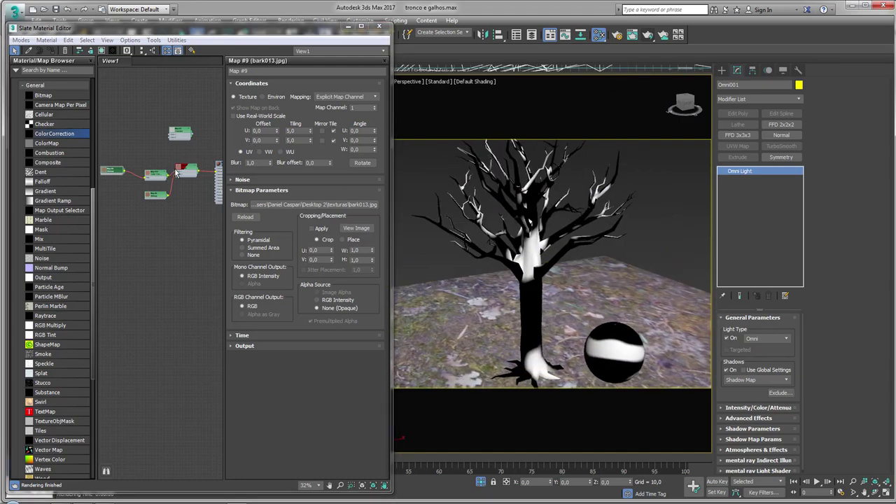
pyautogui.moveTo(155, 173); pyautogui.dragTo(152, 159)
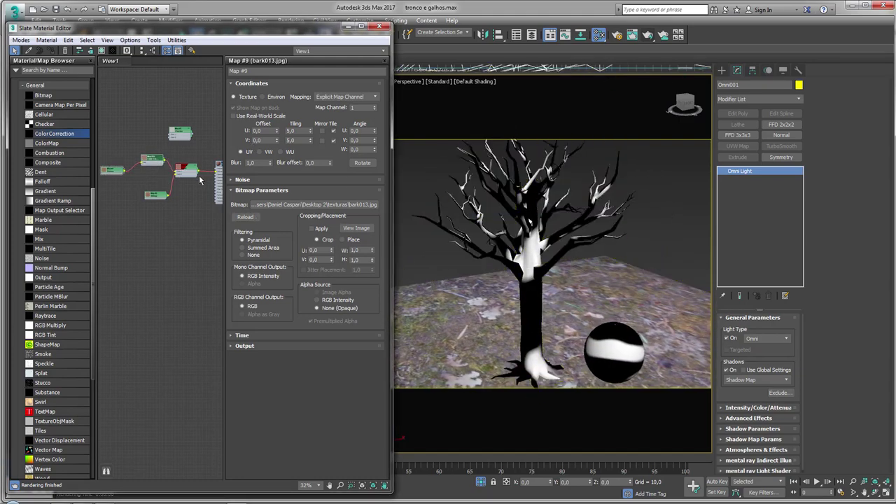
pyautogui.moveTo(199, 180); pyautogui.dragTo(203, 186)
pyautogui.keyDown('alt'); pyautogui.moveTo(510, 269); pyautogui.dragTo(549, 259, button='middle'); pyautogui.keyUp('alt')
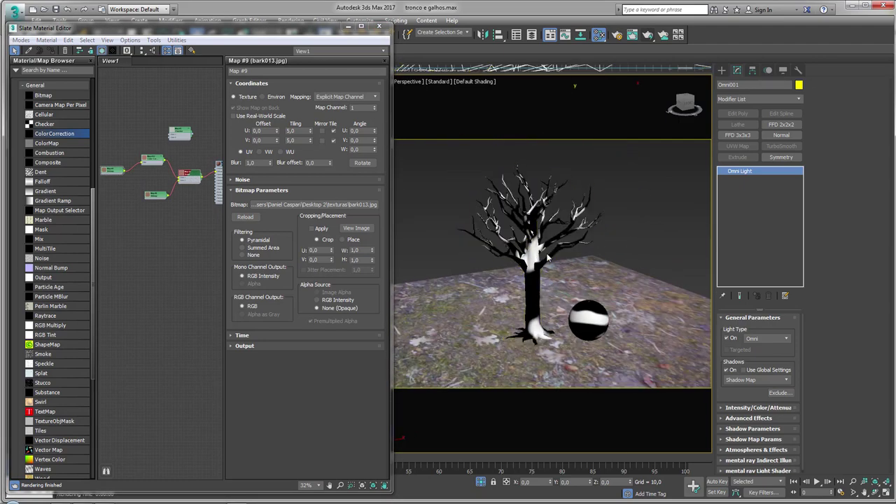
pyautogui.moveTo(136, 72); pyautogui.dragTo(118, 80, button='middle')
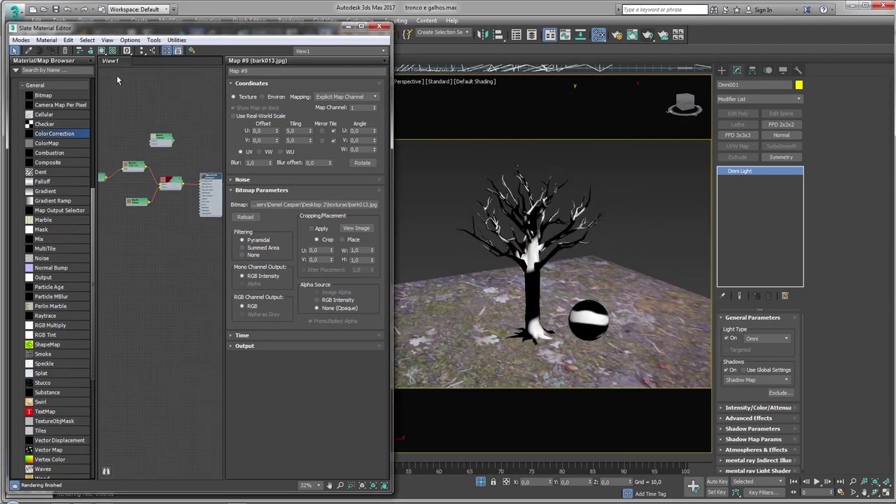
pyautogui.click(102, 50)
# Step: Zoom the Perspective view in on the sphere and select it
pyautogui.scroll(5, 518, 252)
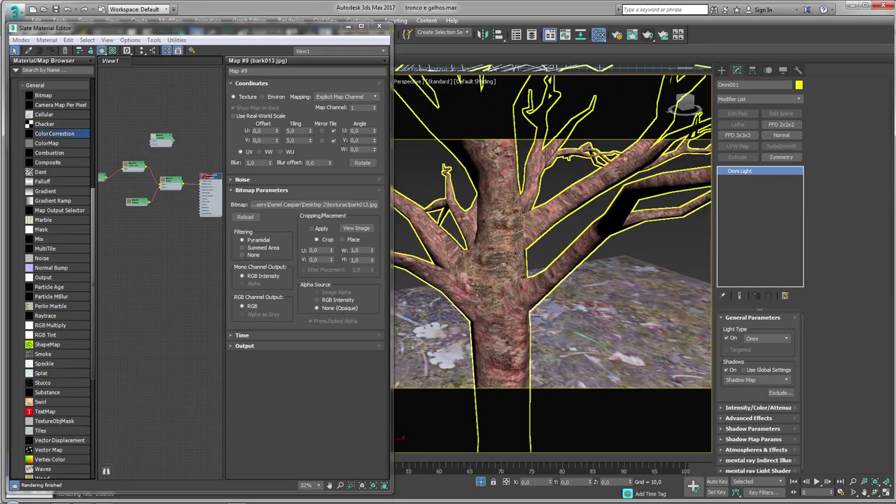
pyautogui.scroll(-3, 517, 253)
pyautogui.keyDown('alt'); pyautogui.moveTo(516, 253); pyautogui.dragTo(532, 217, button='middle'); pyautogui.keyUp('alt')
pyautogui.click(630, 238)
pyautogui.scroll(3, 630, 237)
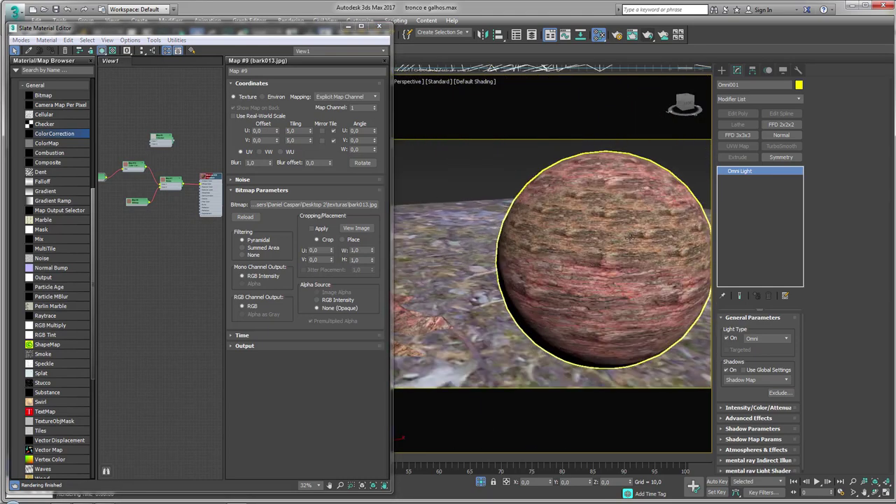
pyautogui.moveTo(124, 203); pyautogui.dragTo(163, 243, button='middle')
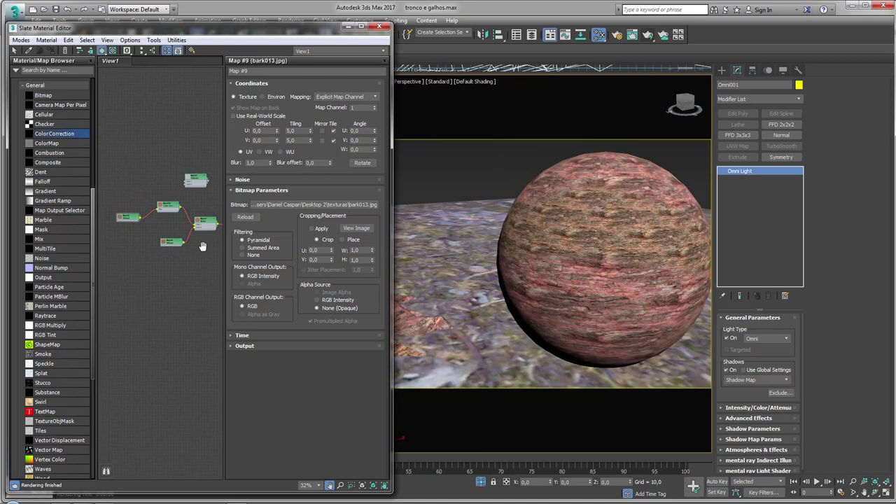
pyautogui.scroll(3, 163, 243)
pyautogui.scroll(2, 163, 238)
# Step: Rotate Map #6's bark to a 28° W angle and set its U and V tiling to 8
pyautogui.doubleClick(162, 221)
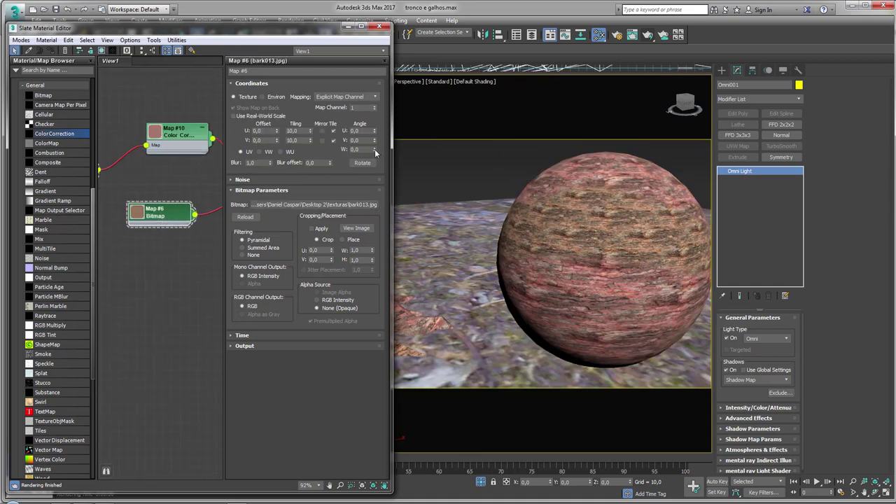
pyautogui.moveTo(375, 150); pyautogui.dragTo(382, 137)
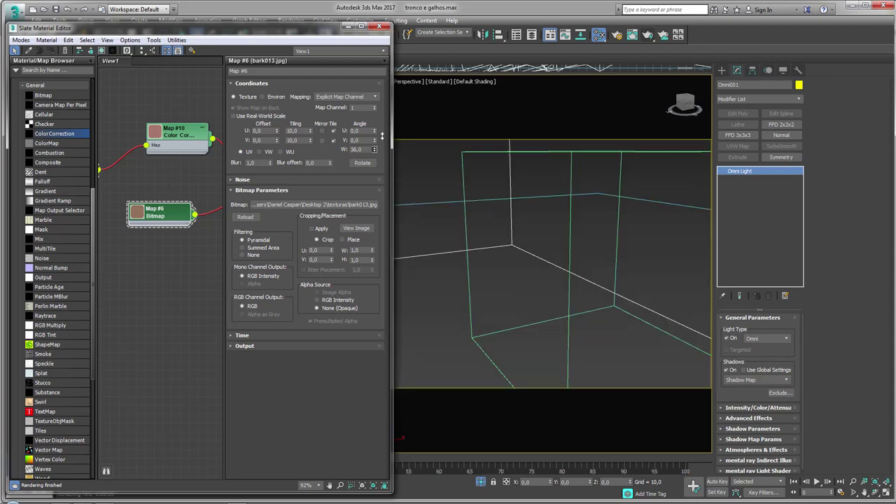
pyautogui.moveTo(401, 188)
pyautogui.keyDown('alt'); pyautogui.mouseDown(button='middle')
pyautogui.moveTo(474, 221)
pyautogui.moveTo(502, 208)
pyautogui.mouseUp(button='middle'); pyautogui.keyUp('alt')
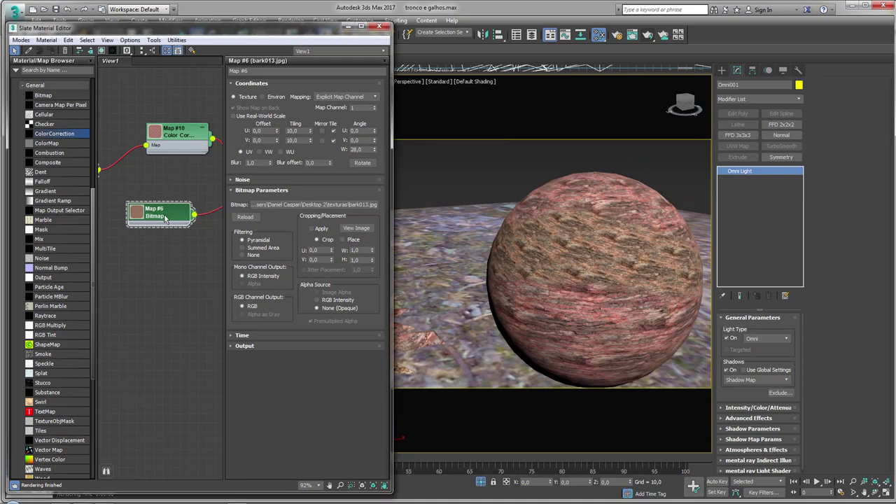
pyautogui.doubleClick(298, 131)
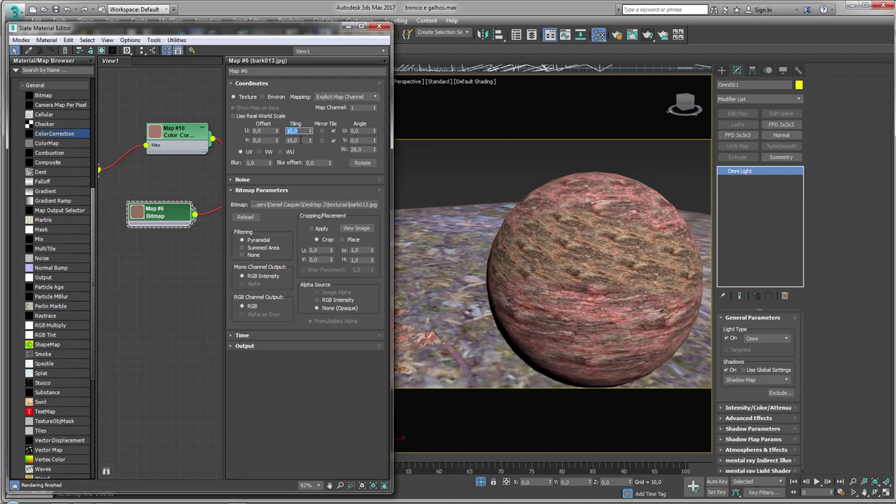
pyautogui.write('3')
pyautogui.press('Tab')
pyautogui.write('8')
pyautogui.press('Return')
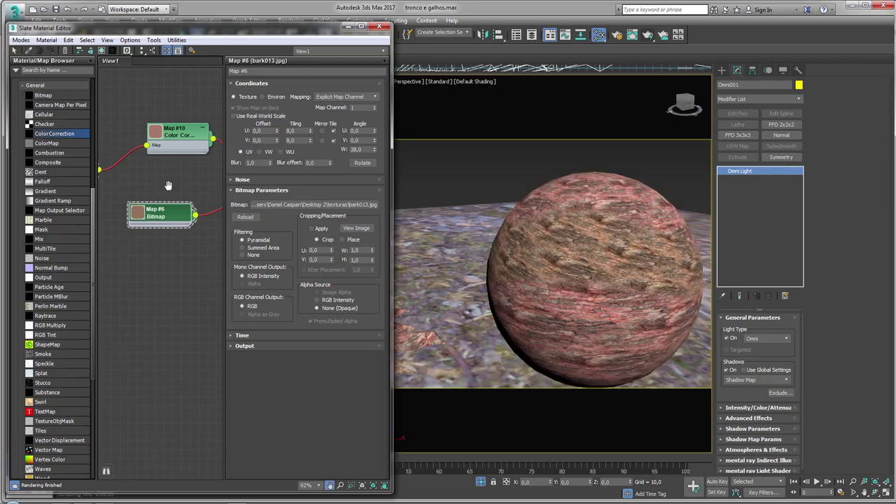
# Step: Close the Slate Material Editor and pan the Perspective view across the trunk
pyautogui.scroll(1, 161, 203)
pyautogui.moveTo(161, 175); pyautogui.dragTo(100, 209, button='middle')
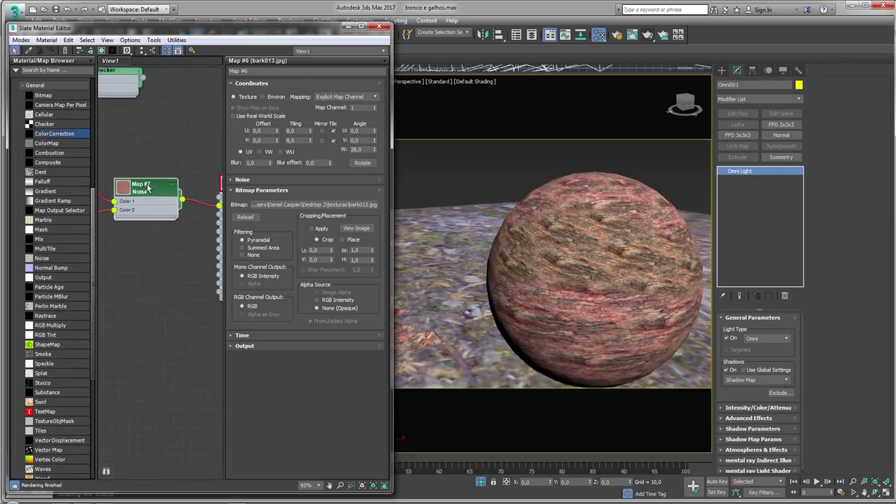
pyautogui.scroll(-3, 160, 211)
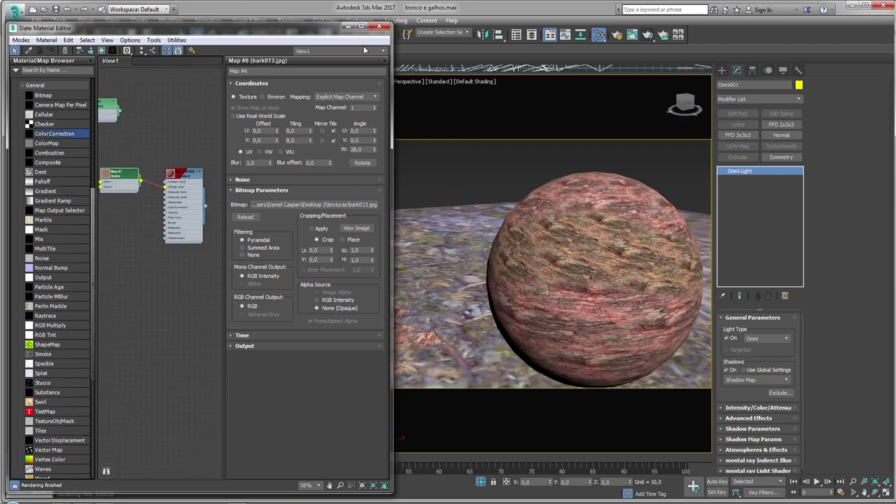
pyautogui.click(378, 26)
pyautogui.moveTo(413, 182); pyautogui.dragTo(468, 192, button='middle')
pyautogui.scroll(-5, 468, 192)
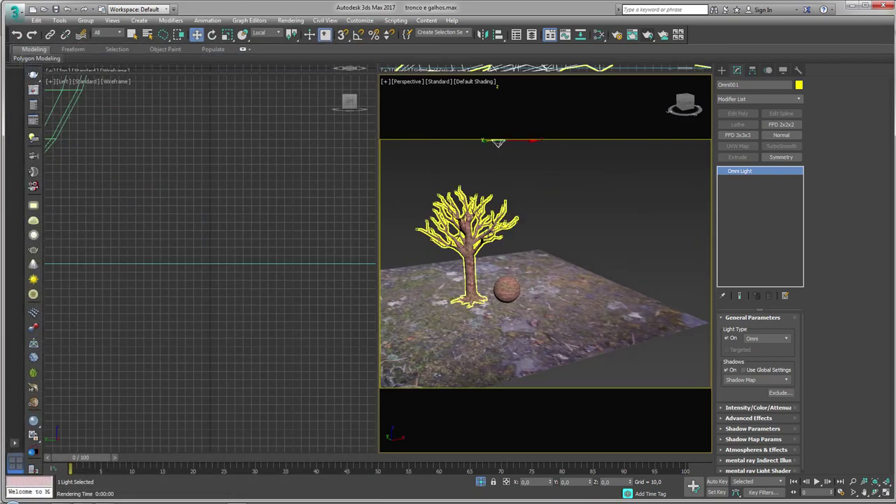
pyautogui.click(464, 235)
pyautogui.scroll(3, 462, 234)
pyautogui.scroll(4, 462, 234)
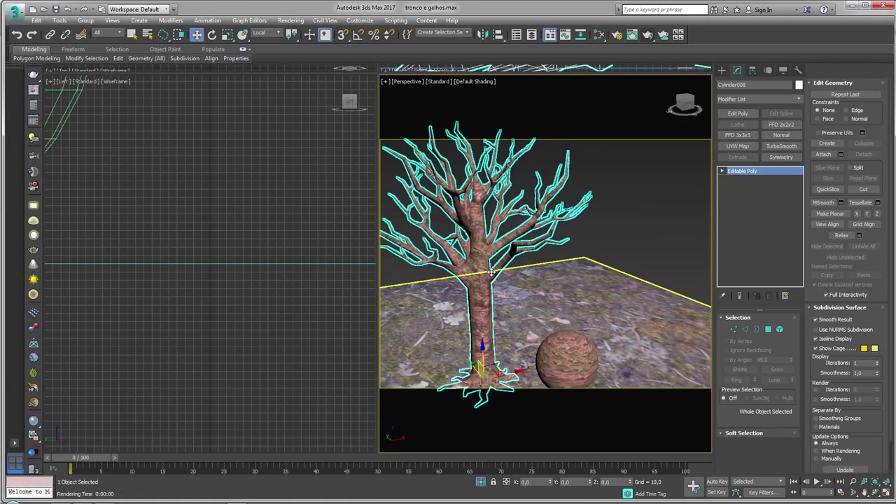
pyautogui.keyDown('alt'); pyautogui.moveTo(491, 250); pyautogui.dragTo(558, 228, button='middle'); pyautogui.keyUp('alt')
pyautogui.scroll(4, 556, 225)
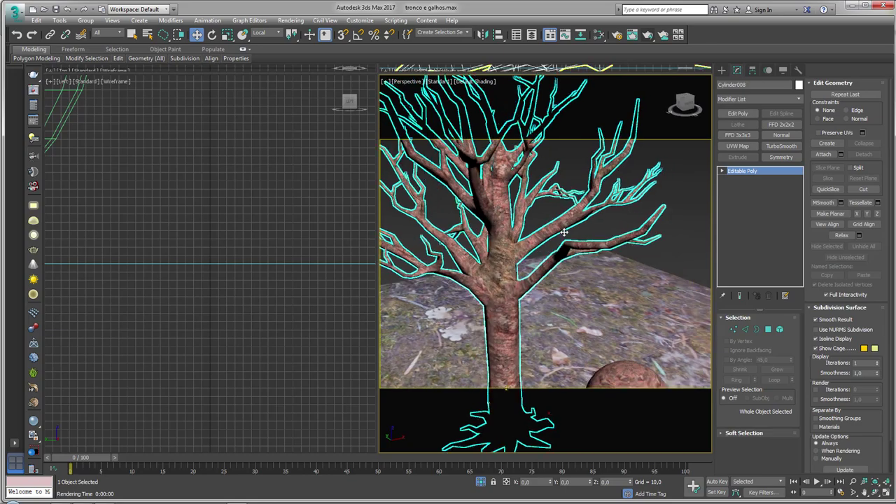
pyautogui.keyDown('alt'); pyautogui.moveTo(559, 234); pyautogui.dragTo(562, 238, button='middle'); pyautogui.keyUp('alt')
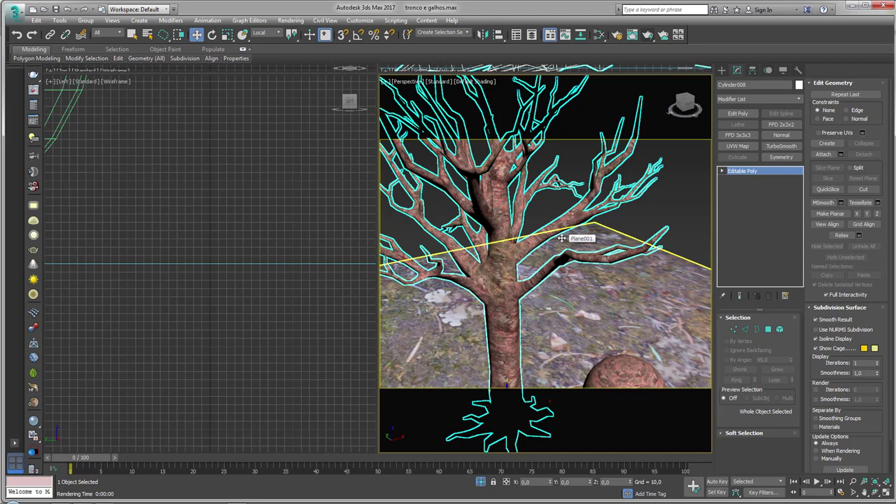
# Step: Add an Unwrap UVW modifier to the tree and open its UV editor
pyautogui.click(797, 104)
pyautogui.scroll(-5, 763, 315)
pyautogui.scroll(-5, 763, 350)
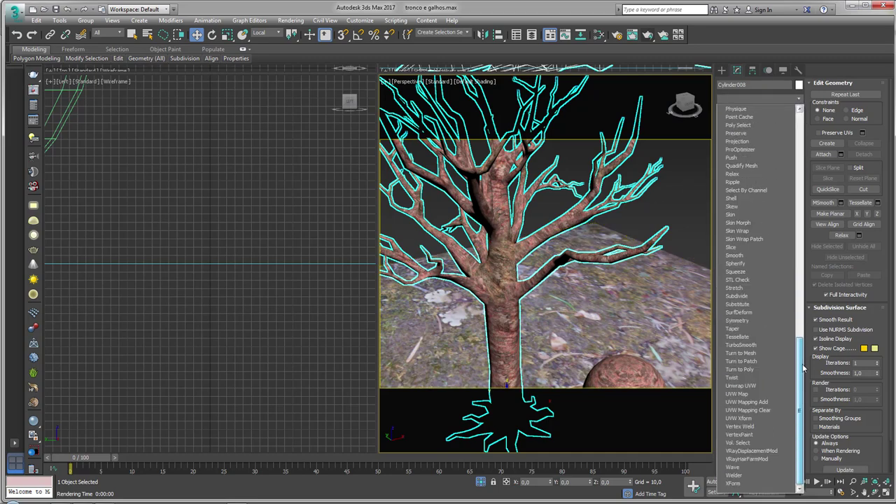
pyautogui.click(766, 386)
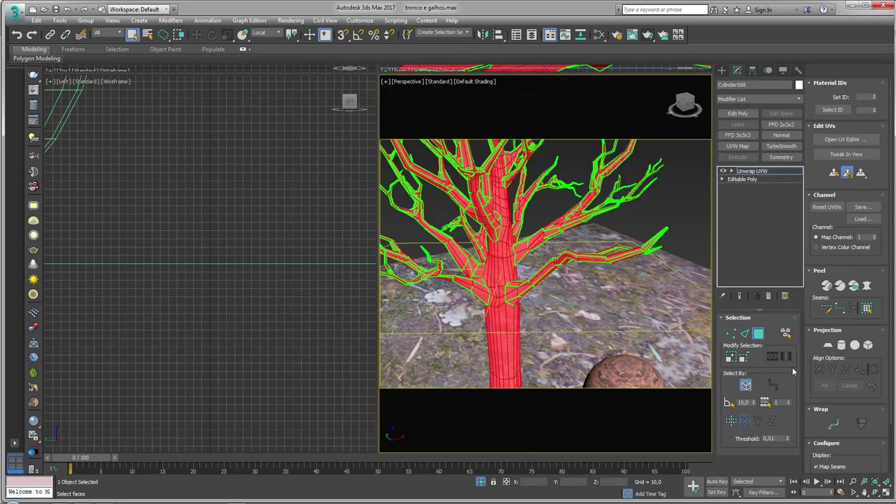
pyautogui.click(840, 140)
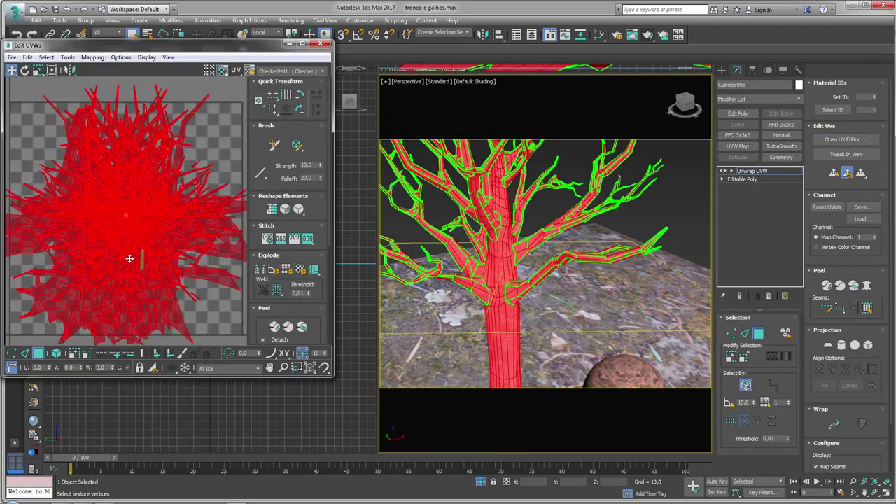
# Step: Move the trunk's UV element left of the branch cluster, then invert the selection to the branches
pyautogui.scroll(-3, 136, 236)
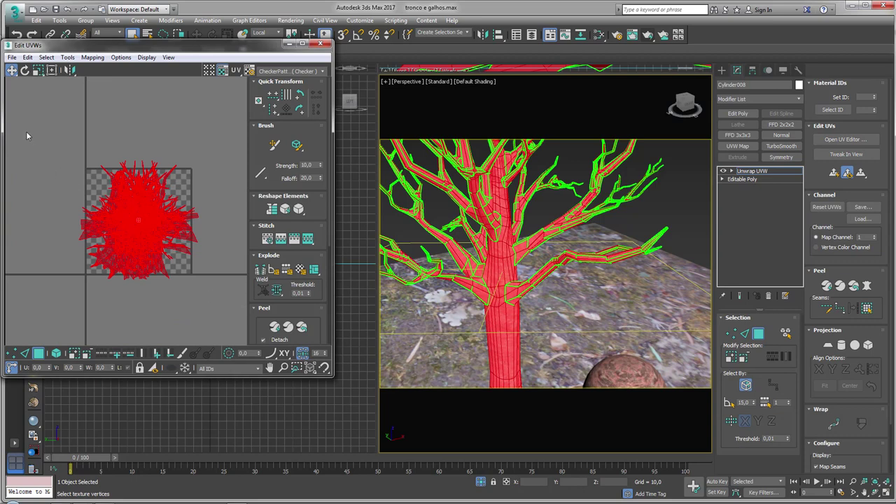
pyautogui.click(19, 223)
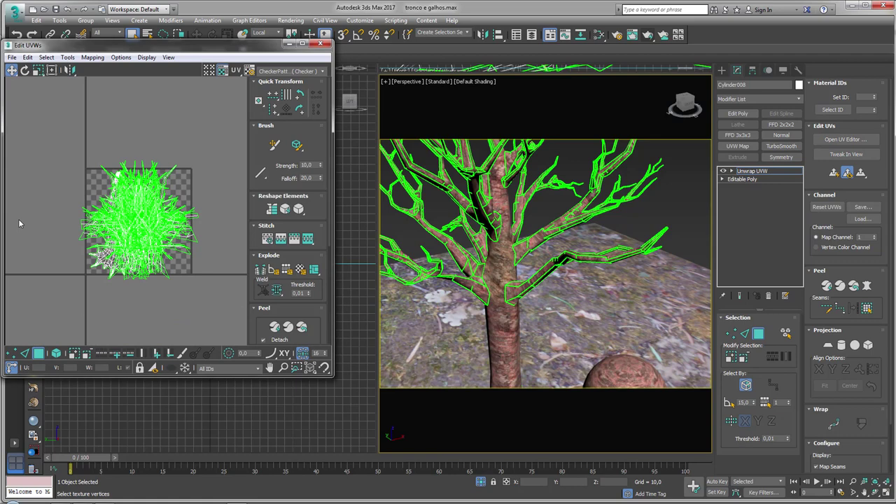
pyautogui.click(55, 354)
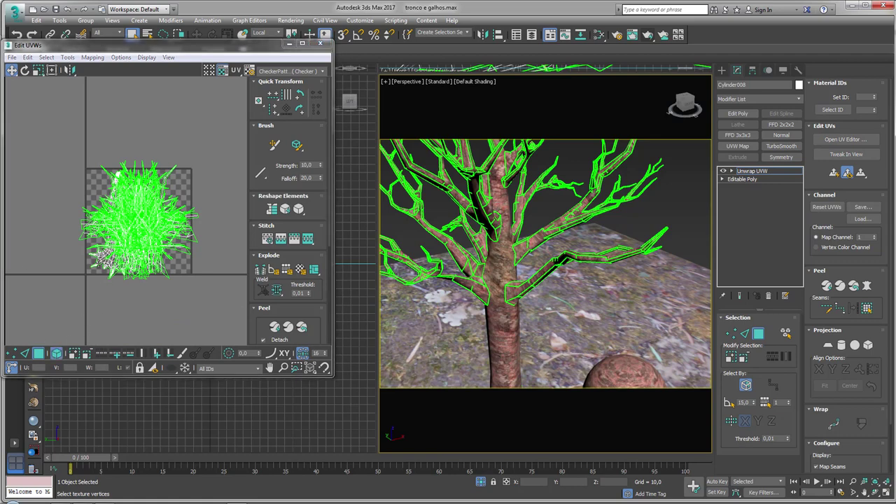
pyautogui.click(119, 210)
pyautogui.moveTo(119, 210); pyautogui.dragTo(218, 210, button='middle')
pyautogui.moveTo(177, 232); pyautogui.dragTo(57, 232)
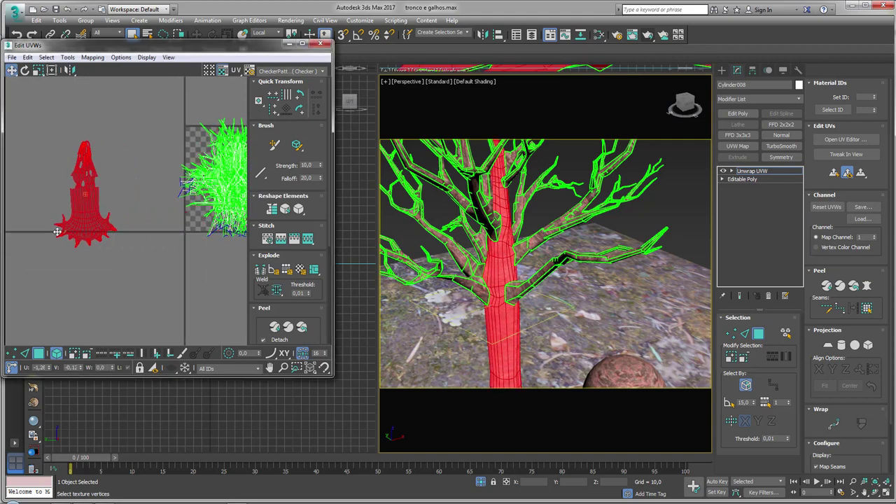
pyautogui.moveTo(182, 218); pyautogui.dragTo(74, 228, button='middle')
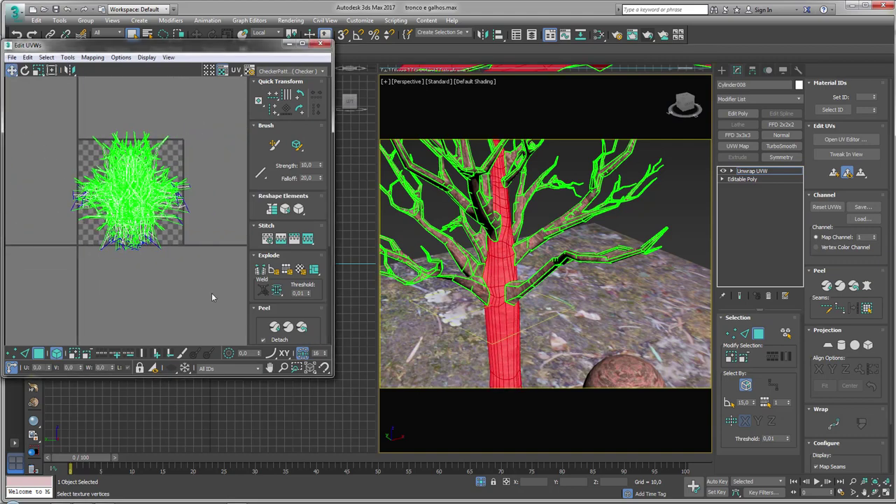
pyautogui.hotkey('ctrl', 'i')
pyautogui.keyDown('alt'); pyautogui.moveTo(511, 293); pyautogui.dragTo(548, 326, button='middle'); pyautogui.keyUp('alt')
pyautogui.moveTo(175, 268); pyautogui.dragTo(170, 246, button='middle')
pyautogui.scroll(-1, 252, 299)
pyautogui.moveTo(252, 300); pyautogui.dragTo(252, 153)
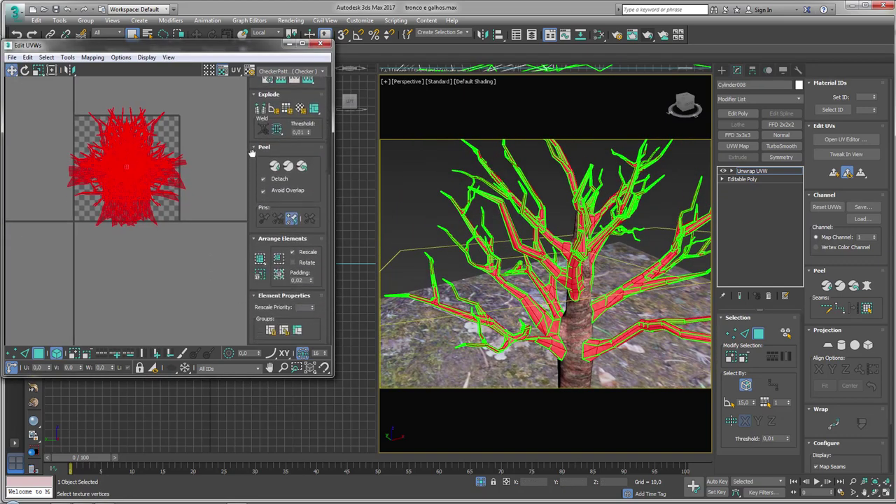
# Step: Pack the branch UVs, then pack the trunk and branch islands together into the square
pyautogui.click(259, 259)
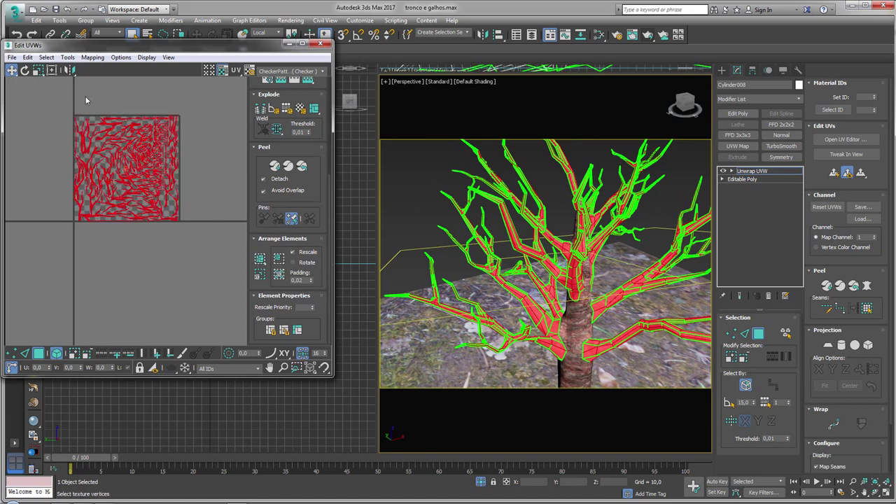
pyautogui.scroll(-1, 133, 199)
pyautogui.scroll(-3, 161, 222)
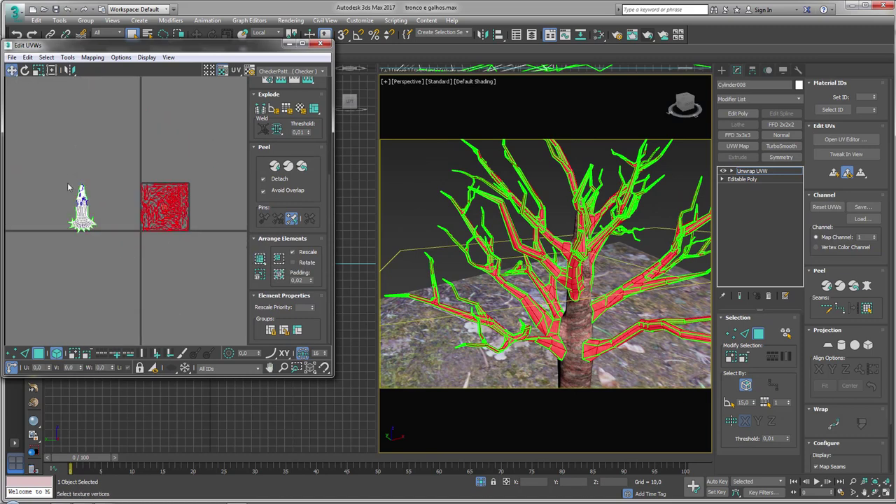
pyautogui.moveTo(69, 187); pyautogui.dragTo(132, 256)
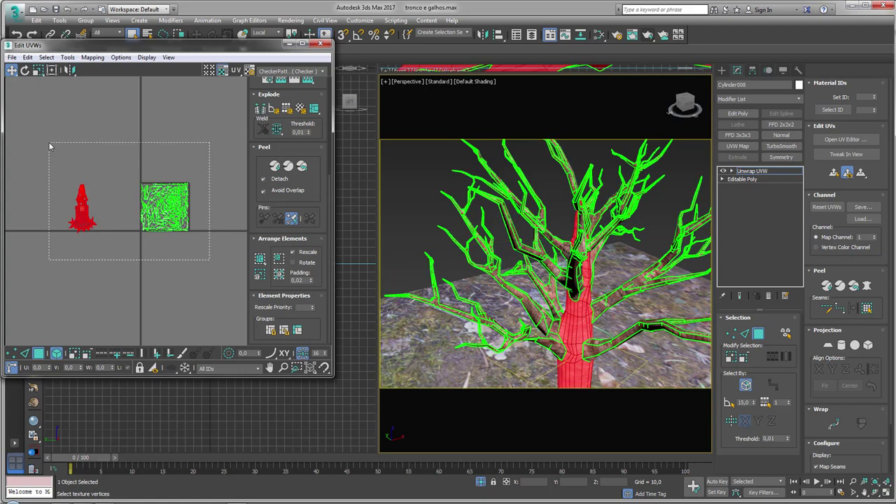
pyautogui.moveTo(49, 146); pyautogui.dragTo(207, 245)
pyautogui.click(260, 259)
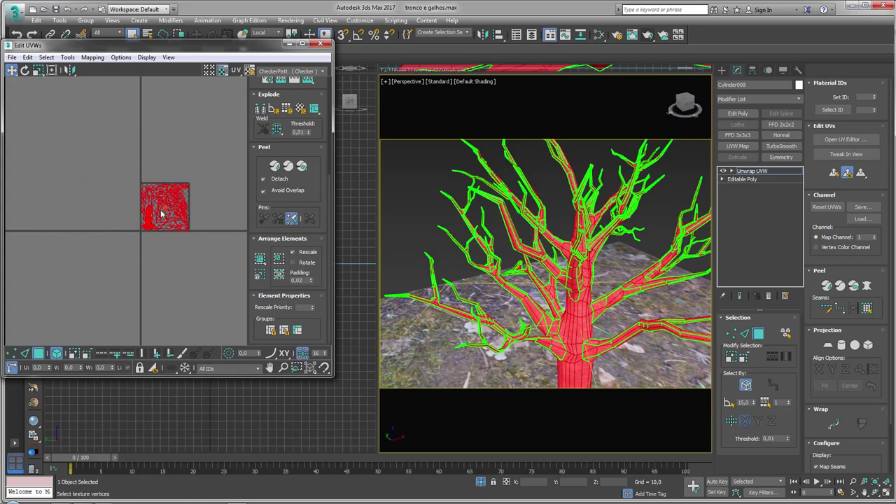
# Step: Deselect the islands, select all the tree's UVs, and bring up its conversion menu
pyautogui.scroll(10, 161, 219)
pyautogui.scroll(2, 112, 210)
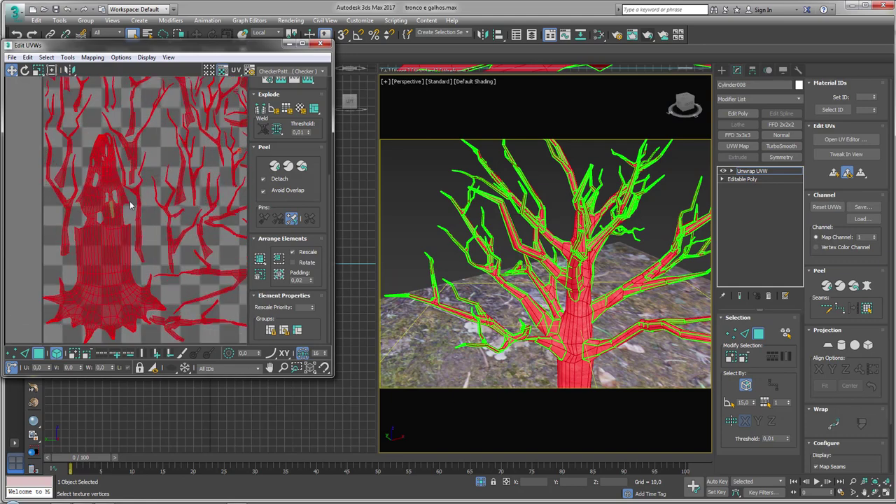
pyautogui.scroll(-1, 150, 189)
pyautogui.click(159, 211)
pyautogui.scroll(-3, 175, 231)
pyautogui.scroll(-4, 126, 182)
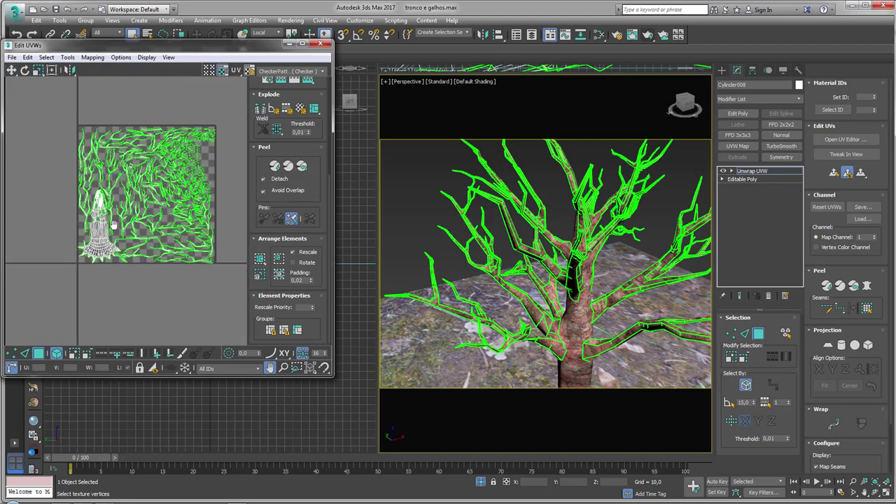
pyautogui.hotkey('ctrl', 'a')
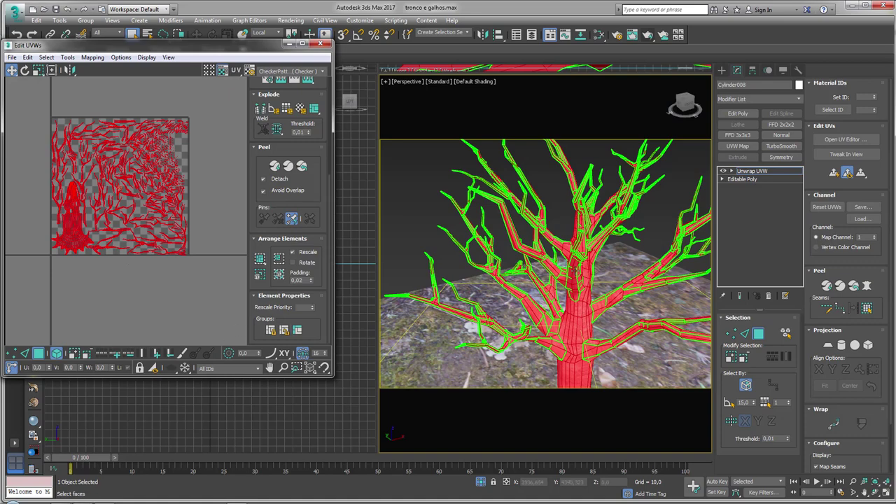
pyautogui.rightClick(573, 267)
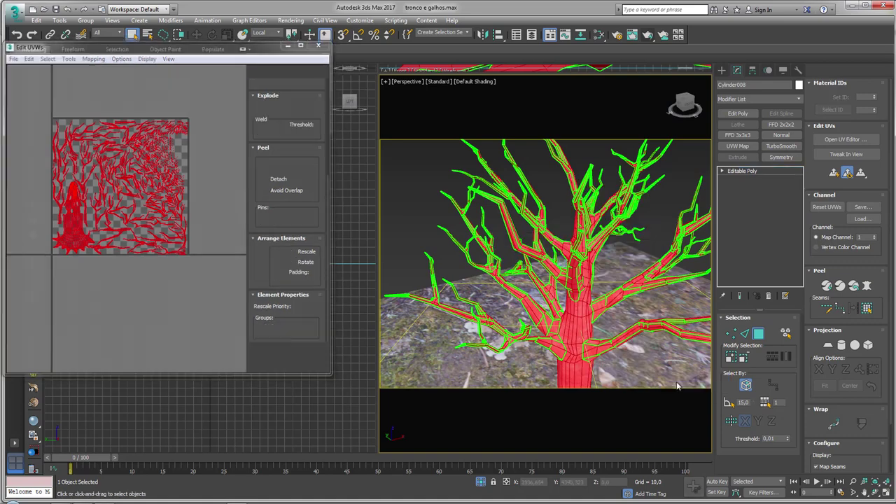
# Step: Collapse the tree to an Editable Poly and open Render To Texture
pyautogui.click(690, 382)
pyautogui.scroll(-3, 573, 293)
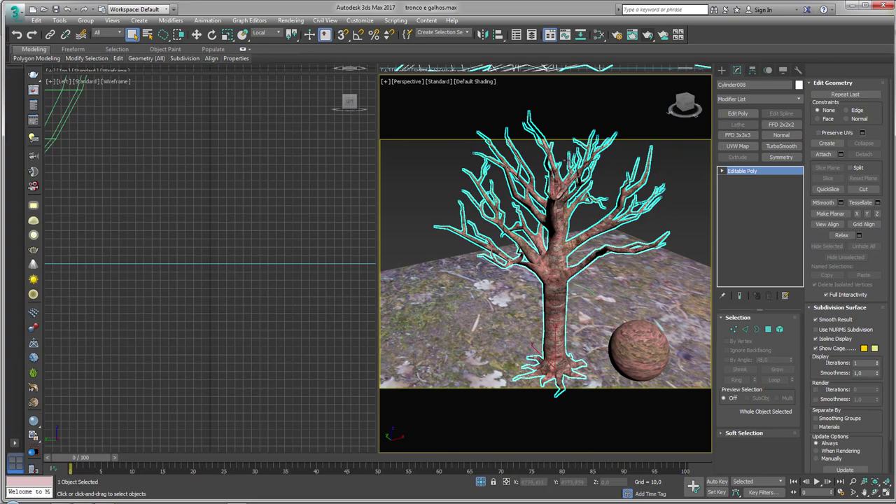
pyautogui.click(292, 21)
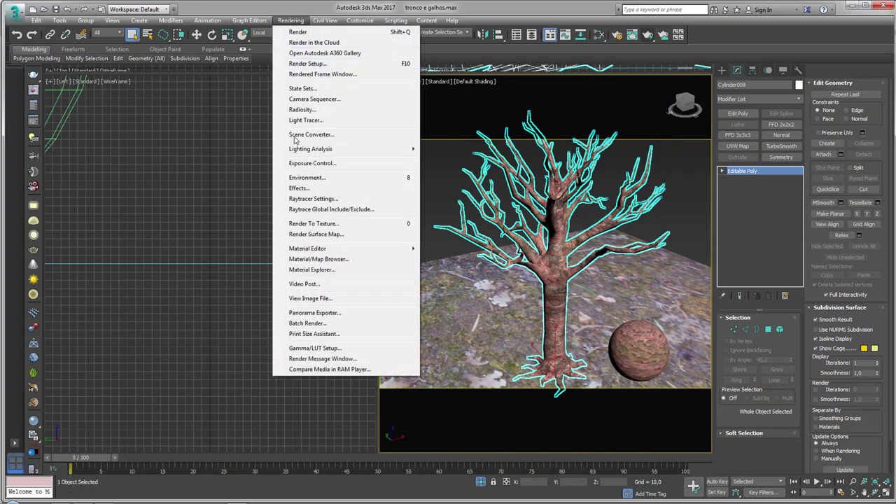
pyautogui.click(326, 224)
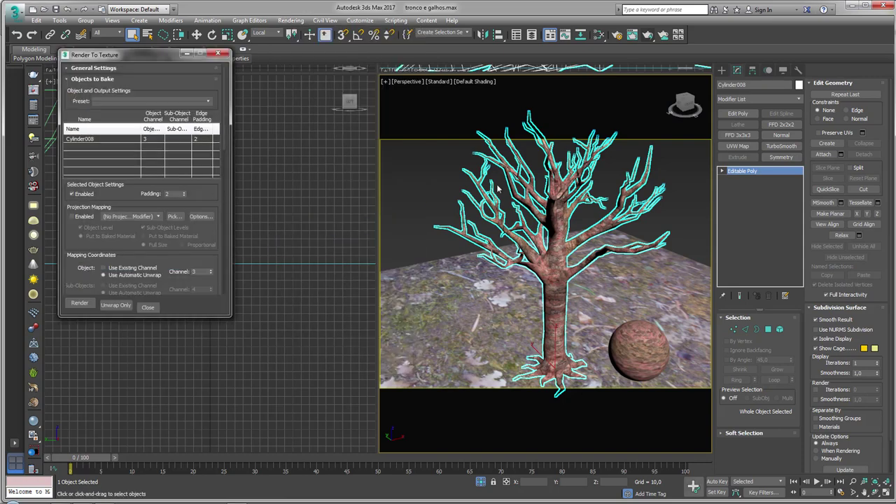
# Step: Centre the Render To Texture window and scroll down to its Output rollout
pyautogui.moveTo(167, 97); pyautogui.dragTo(264, 136)
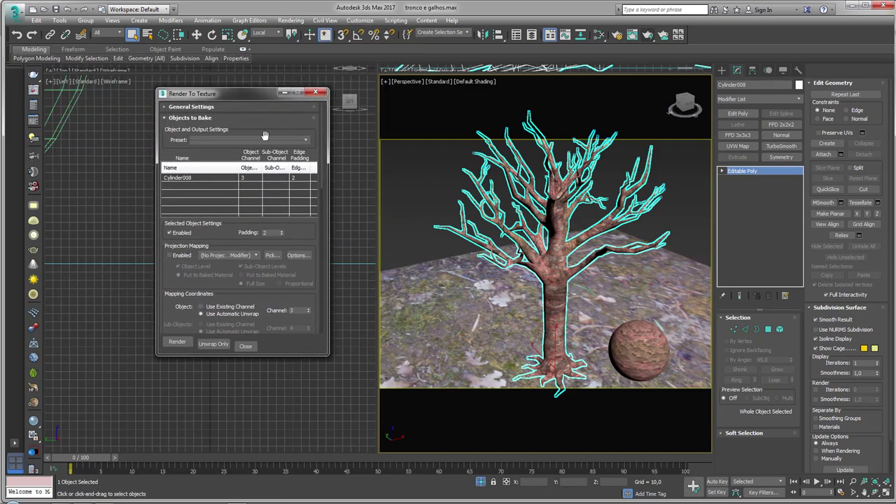
pyautogui.moveTo(315, 258)
pyautogui.mouseDown()
pyautogui.moveTo(316, 223)
pyautogui.moveTo(317, 246)
pyautogui.mouseUp()
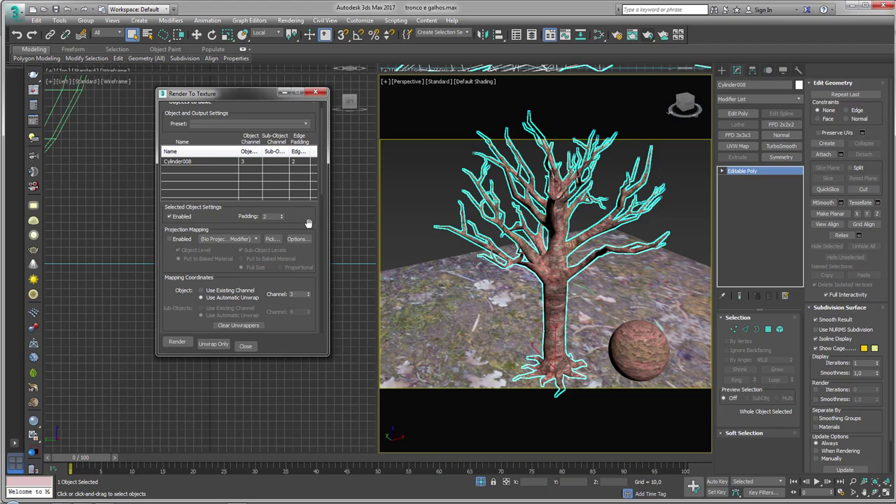
pyautogui.moveTo(308, 223)
pyautogui.mouseDown()
pyautogui.moveTo(307, 264)
pyautogui.moveTo(297, 131)
pyautogui.mouseUp()
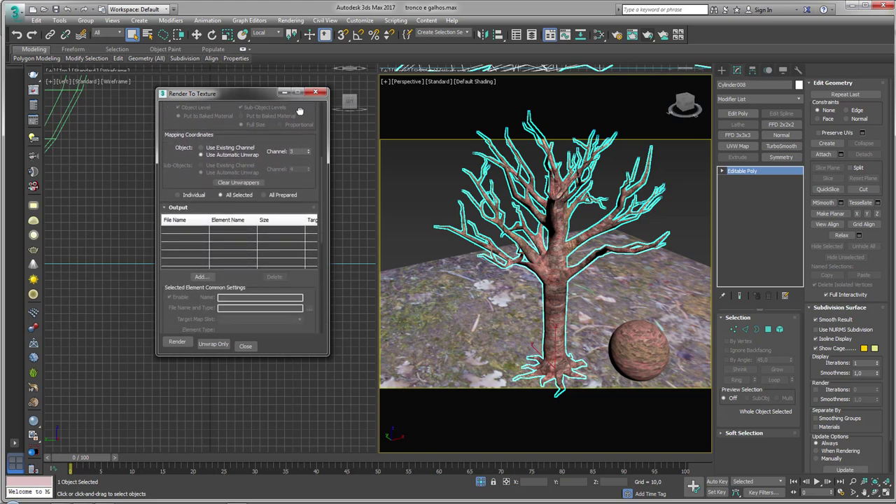
pyautogui.moveTo(298, 132); pyautogui.dragTo(295, 97)
pyautogui.moveTo(307, 249); pyautogui.dragTo(305, 218)
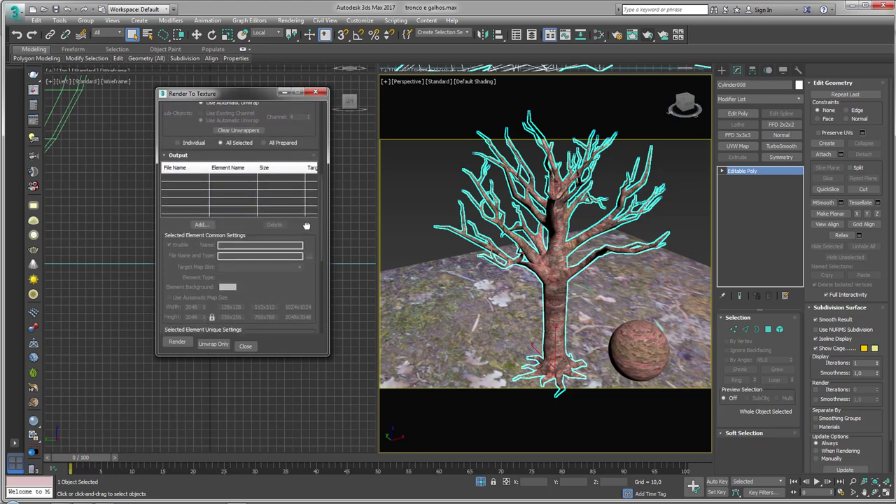
# Step: Add a DiffuseMap bake element for Cylinder008 and browse for its output file
pyautogui.click(202, 216)
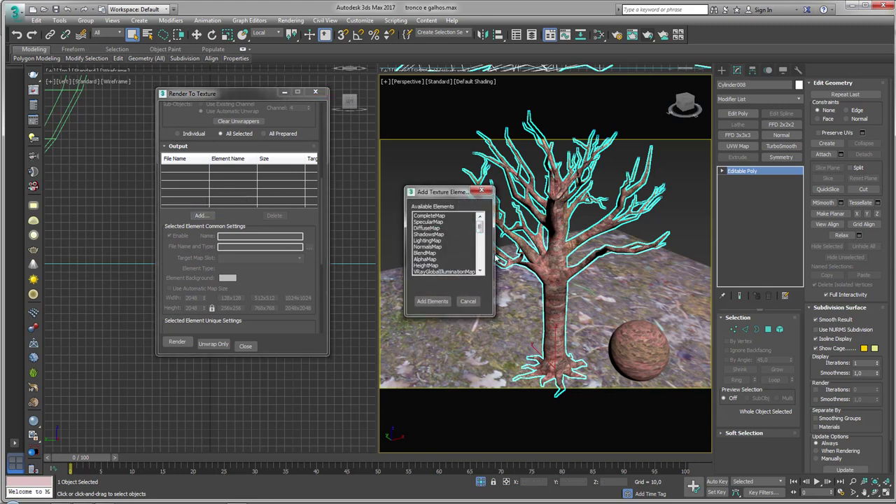
pyautogui.doubleClick(429, 228)
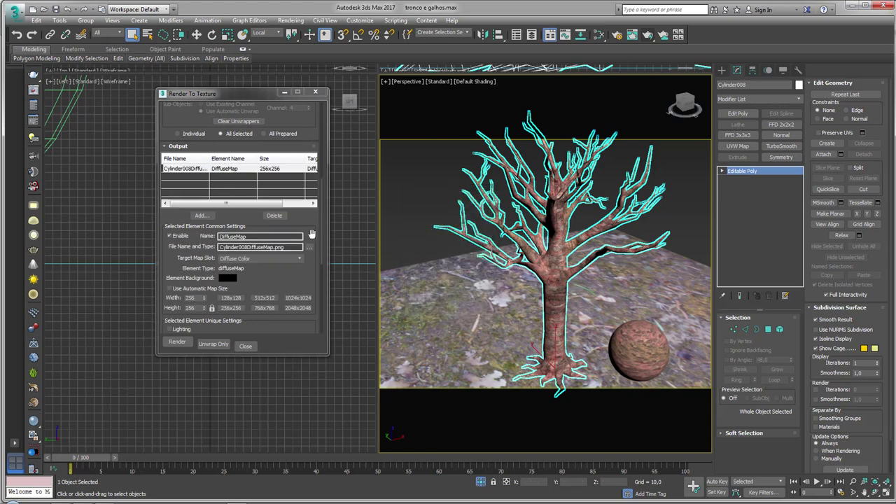
pyautogui.scroll(-2, 312, 234)
pyautogui.scroll(-2, 312, 231)
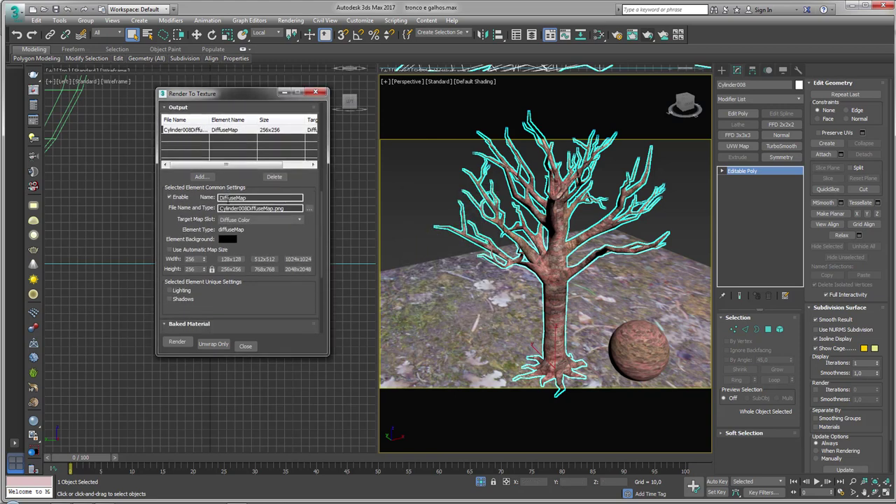
pyautogui.click(308, 211)
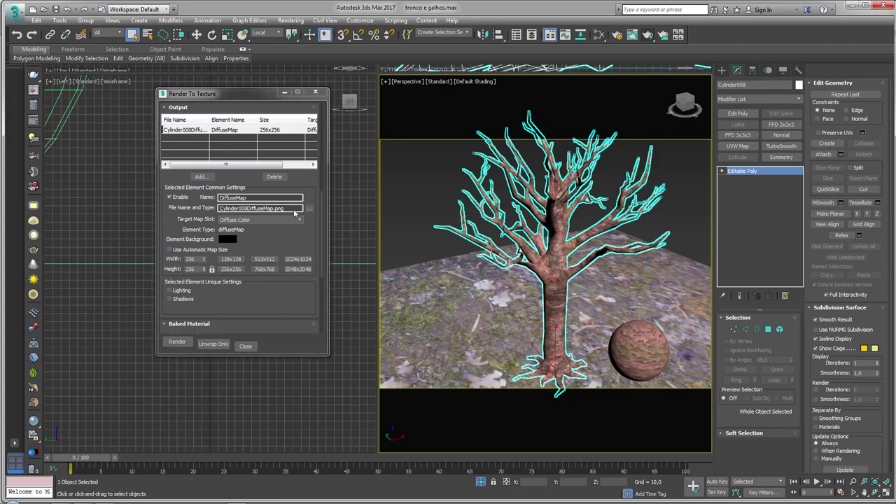
# Step: Save the DiffuseMap bake to the Desktop as a PNG named DiffuseMap
pyautogui.click(191, 203)
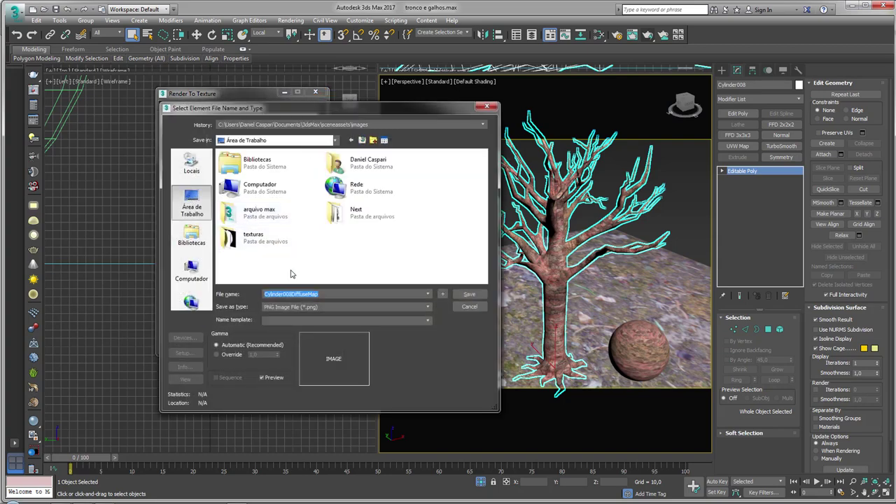
pyautogui.click(319, 294)
pyautogui.press('BackSpace')
pyautogui.press('BackSpace')
pyautogui.press('BackSpace')
pyautogui.click(318, 307)
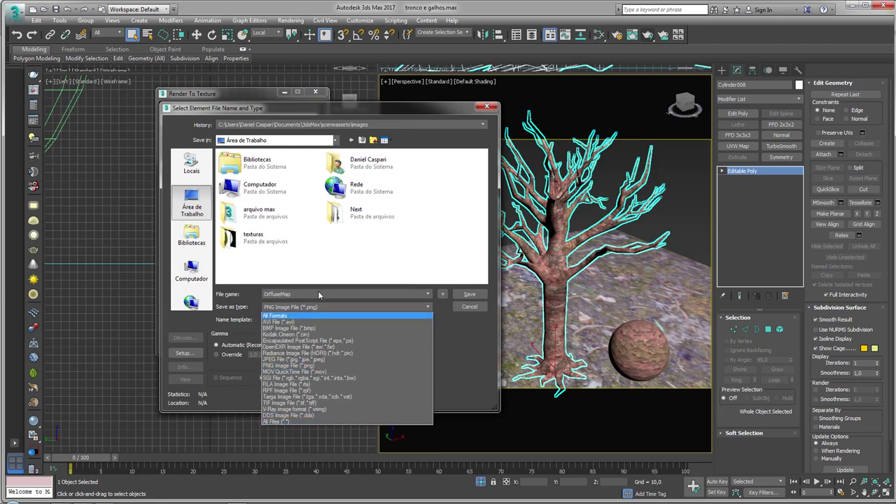
pyautogui.click(316, 366)
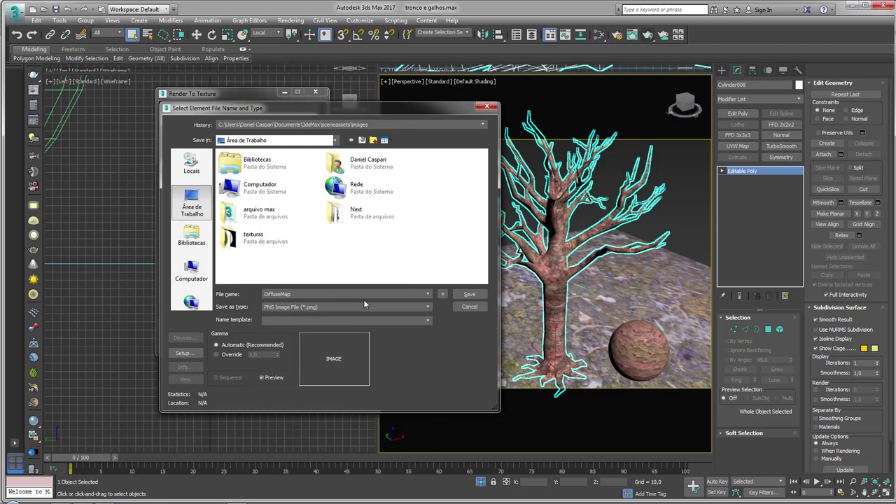
pyautogui.click(470, 295)
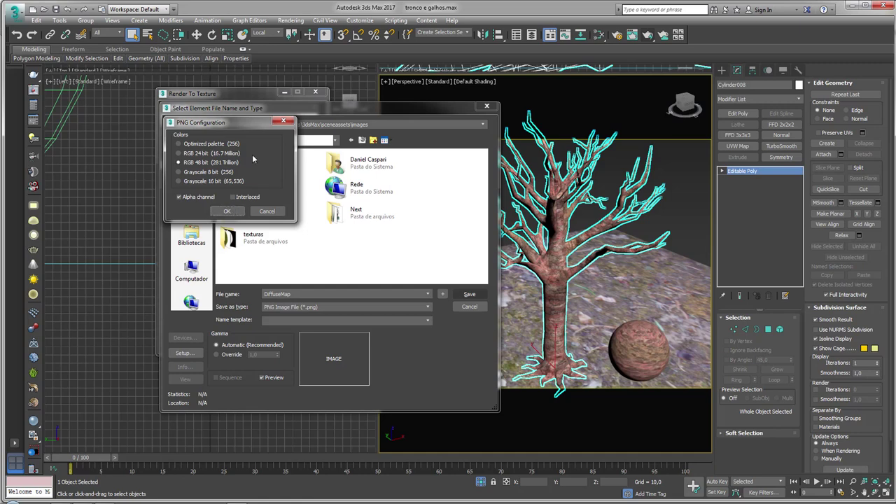
pyautogui.click(223, 211)
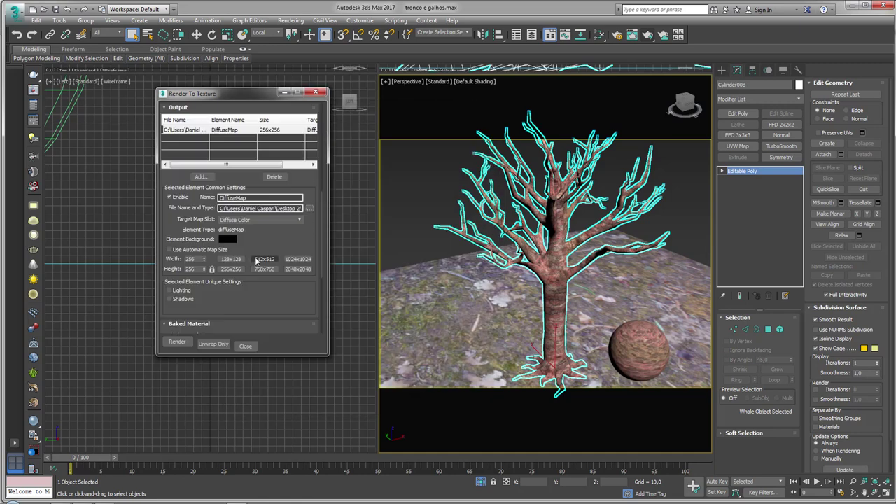
# Step: Set the DiffuseMap bake size to 512x512 and select the automatic mapping Spacing value
pyautogui.scroll(-3, 311, 166)
pyautogui.scroll(-1, 312, 166)
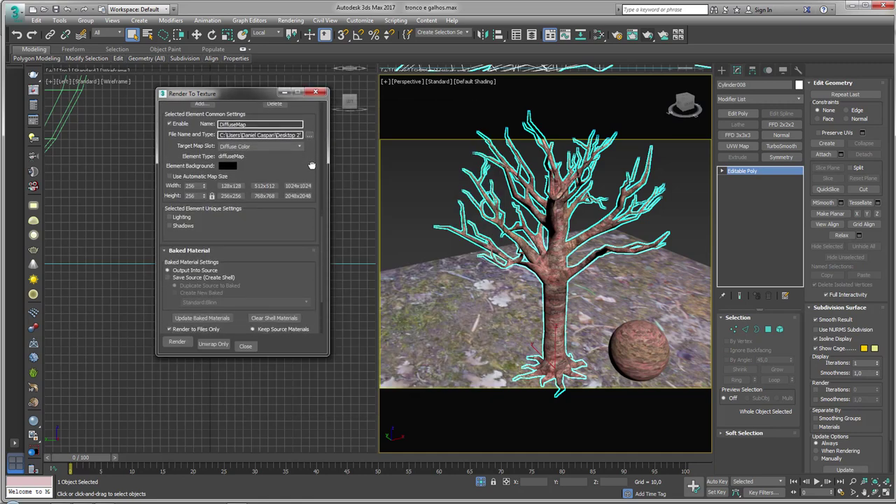
pyautogui.scroll(2, 312, 167)
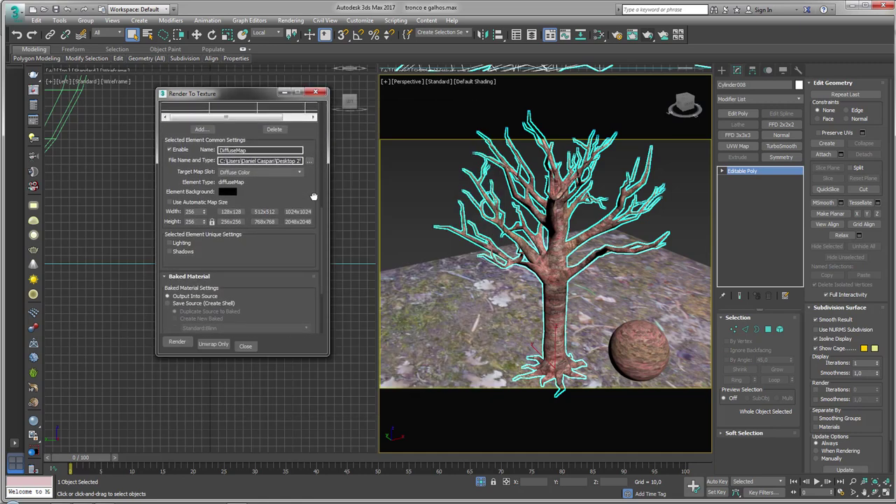
pyautogui.click(269, 219)
pyautogui.scroll(-3, 297, 248)
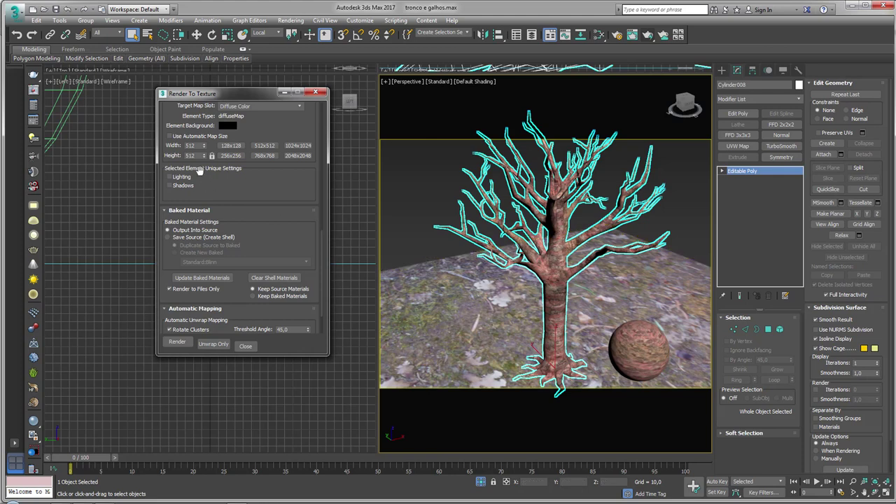
pyautogui.moveTo(269, 199); pyautogui.dragTo(270, 152)
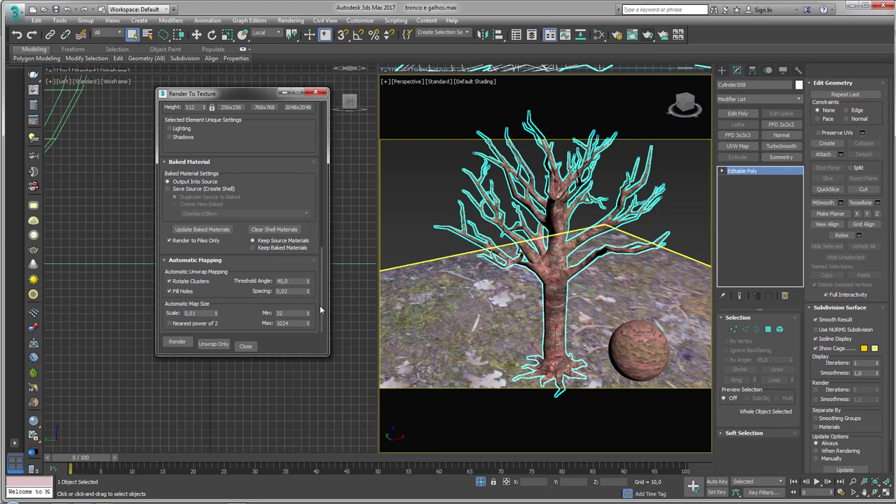
pyautogui.doubleClick(292, 291)
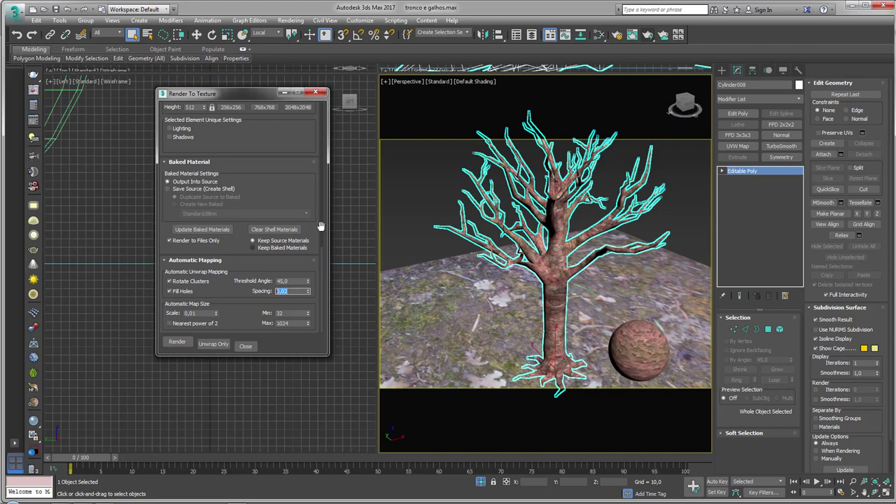
# Step: Add an Unwrap UVW modifier to the Editable Poly tree and inspect its UV layout
pyautogui.click(799, 98)
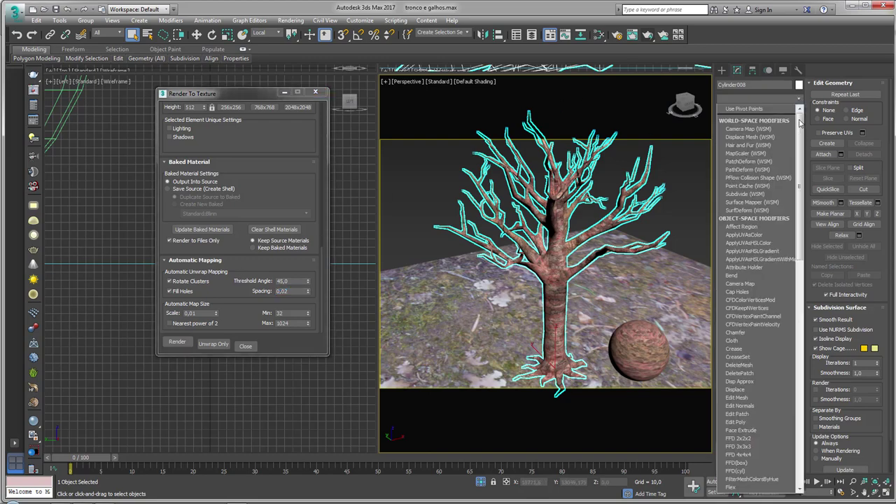
pyautogui.moveTo(800, 123); pyautogui.dragTo(801, 392)
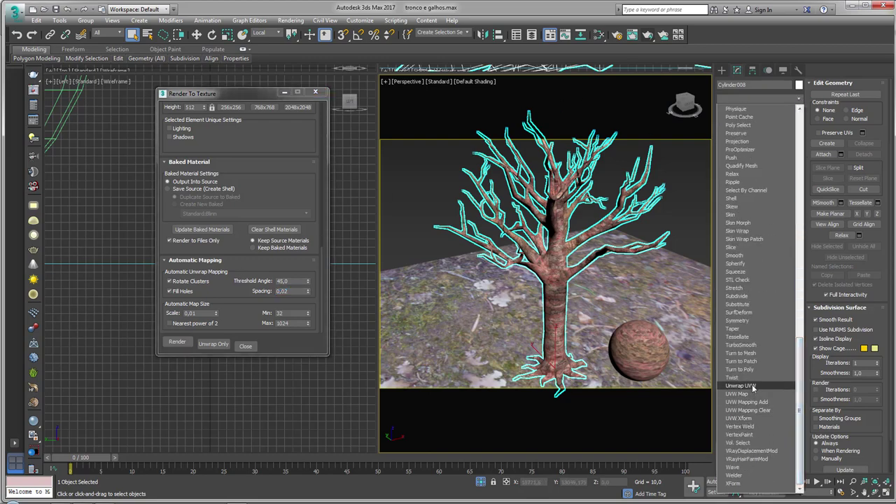
pyautogui.click(753, 387)
pyautogui.click(845, 139)
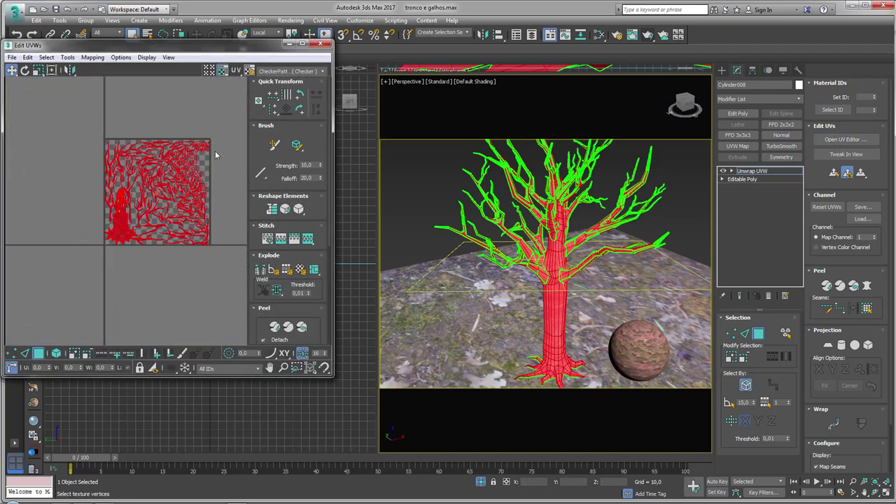
pyautogui.scroll(2, 234, 253)
pyautogui.scroll(4, 219, 248)
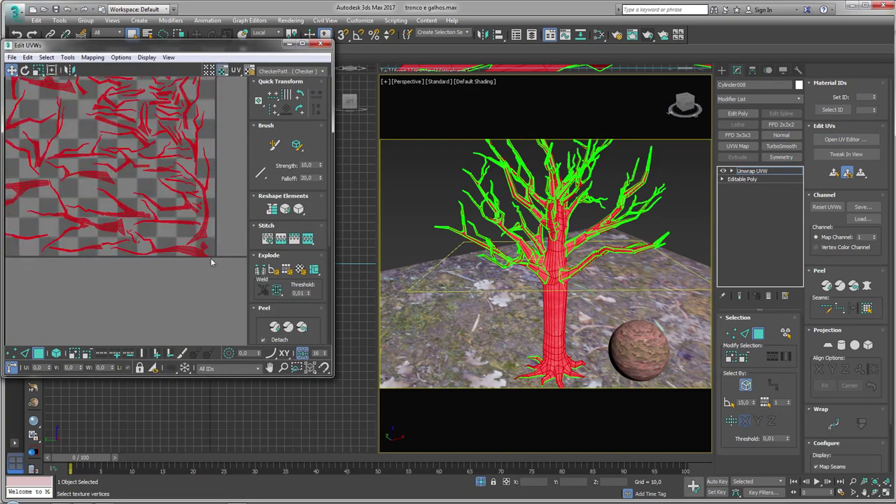
pyautogui.scroll(3, 210, 261)
pyautogui.scroll(3, 203, 256)
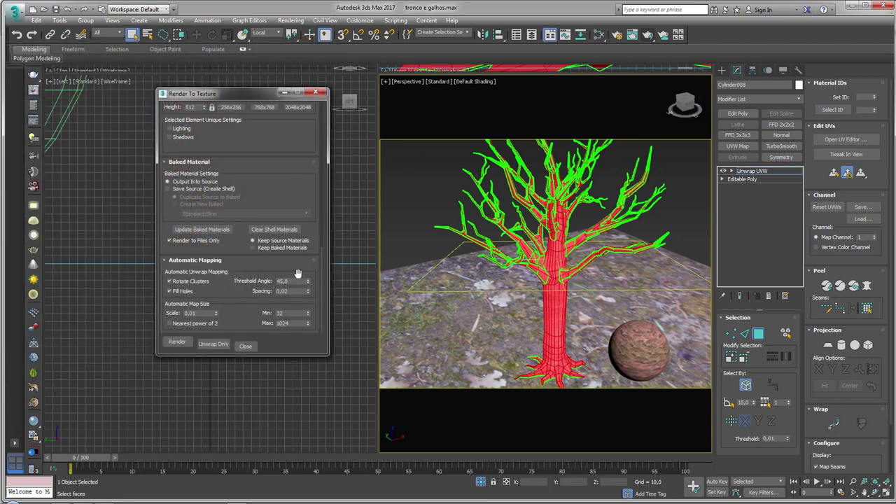
# Step: Bake the diffuse map with automatic unwrapping and close the rendered preview
pyautogui.click(177, 343)
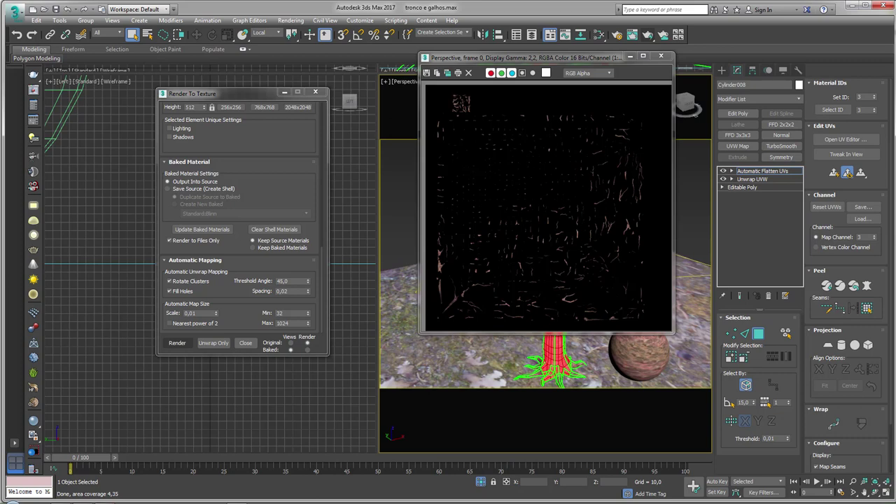
pyautogui.click(660, 56)
pyautogui.moveTo(288, 140); pyautogui.dragTo(311, 368)
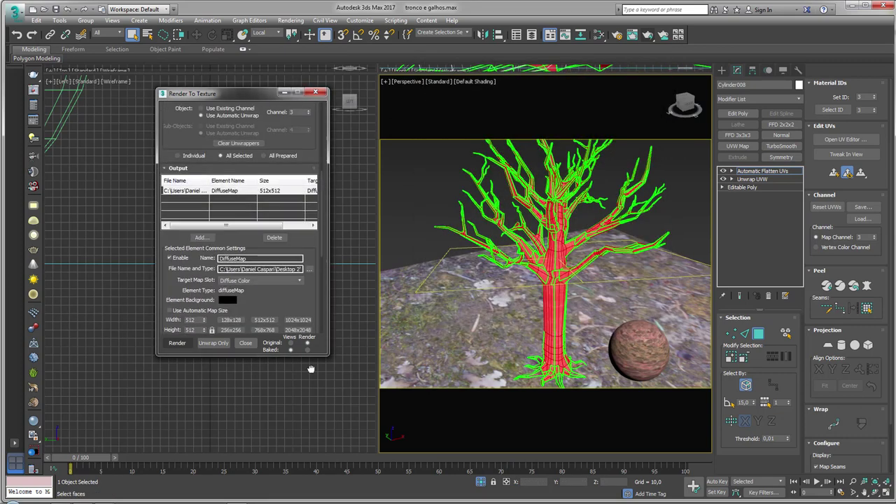
# Step: Bake from existing map channel 1 and delete the Automatic Flatten UVs modifier
pyautogui.scroll(2, 299, 194)
pyautogui.scroll(2, 300, 181)
pyautogui.scroll(1, 283, 175)
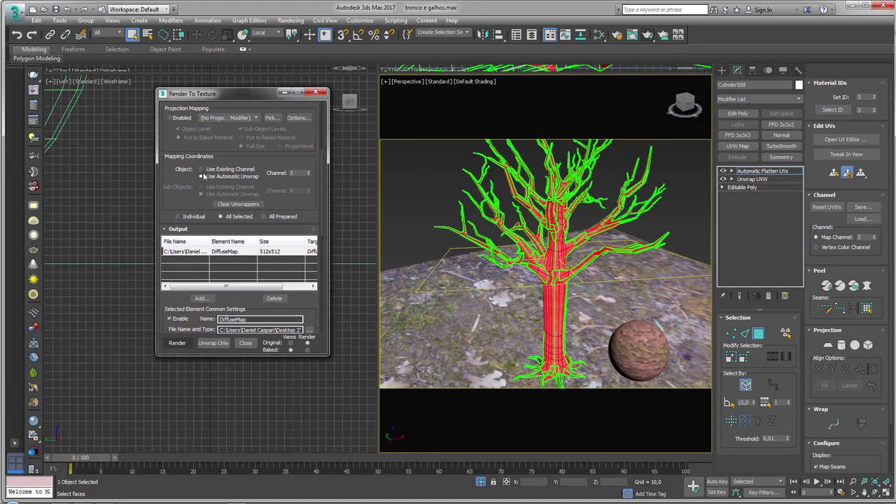
pyautogui.click(201, 169)
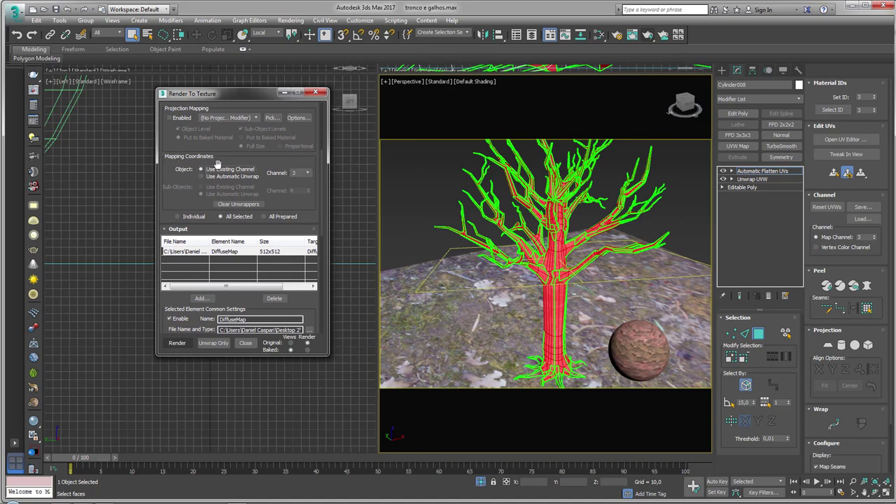
pyautogui.click(308, 173)
pyautogui.click(295, 181)
pyautogui.click(758, 172)
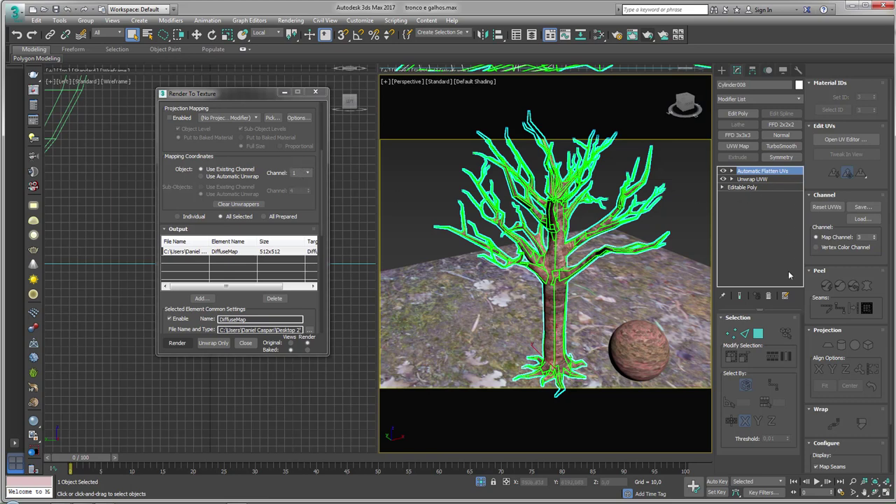
pyautogui.click(768, 295)
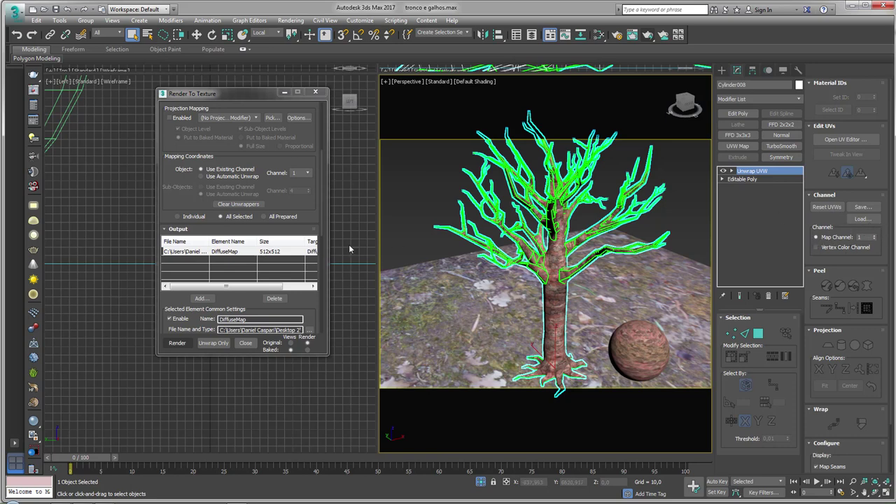
# Step: Rebake the diffuse map from the tree's own UVs and zoom to check the bark layout
pyautogui.scroll(-5, 227, 322)
pyautogui.scroll(-5, 228, 322)
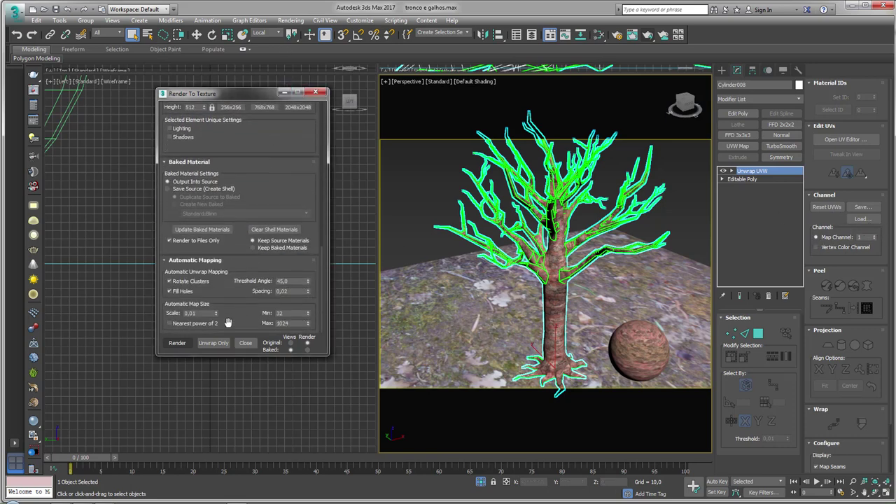
pyautogui.click(177, 342)
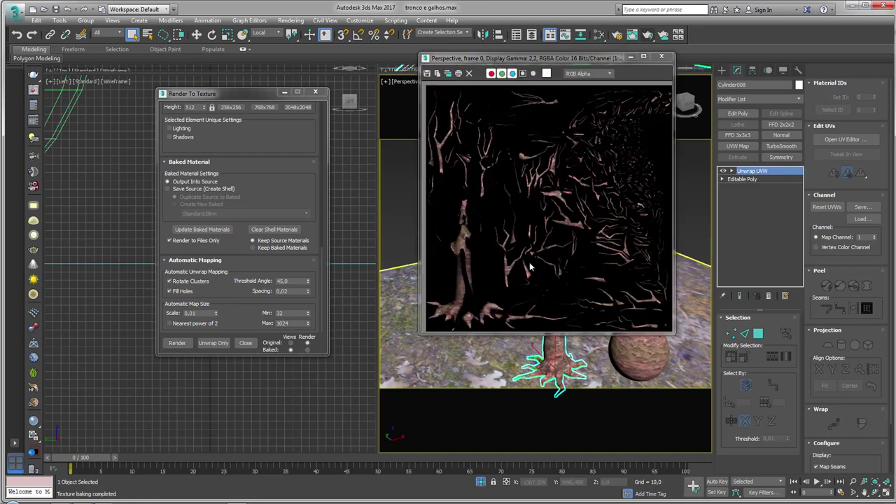
pyautogui.scroll(2, 466, 266)
pyautogui.scroll(-2, 465, 264)
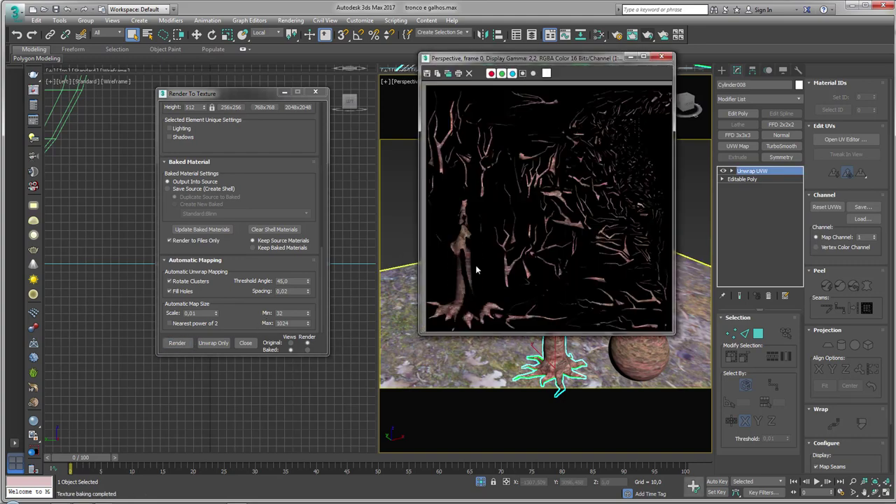
pyautogui.click(295, 146)
# Step: Bake the diffuse map at 4096 x 4096 and close the finished bake preview
pyautogui.moveTo(295, 124); pyautogui.dragTo(295, 275)
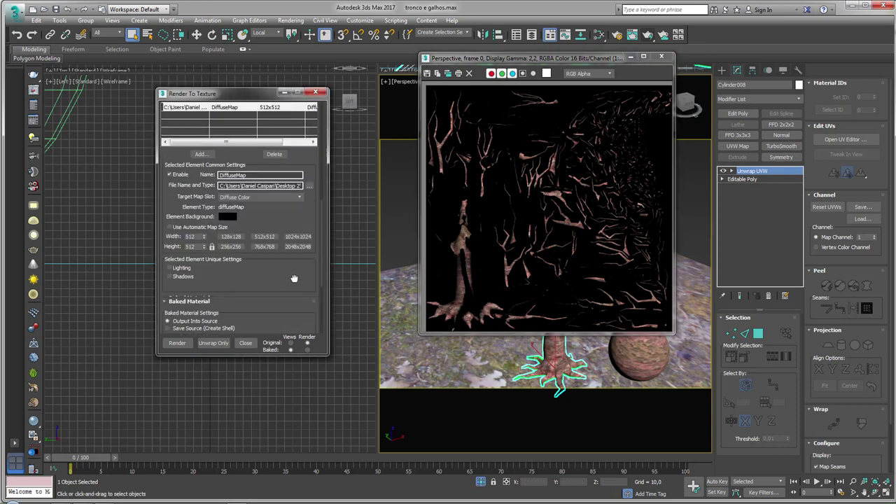
pyautogui.click(297, 272)
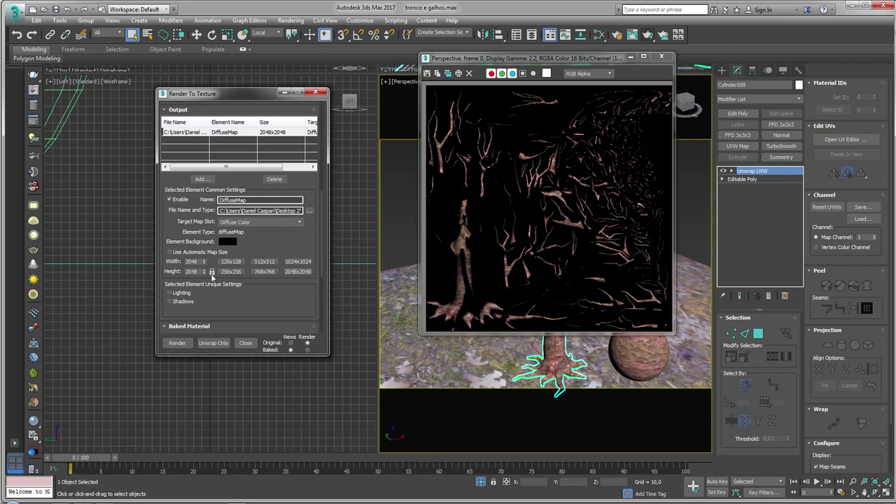
pyautogui.doubleClick(191, 261)
pyautogui.write('4096')
pyautogui.moveTo(320, 231)
pyautogui.mouseDown()
pyautogui.moveTo(307, 220)
pyautogui.moveTo(303, 182)
pyautogui.mouseUp()
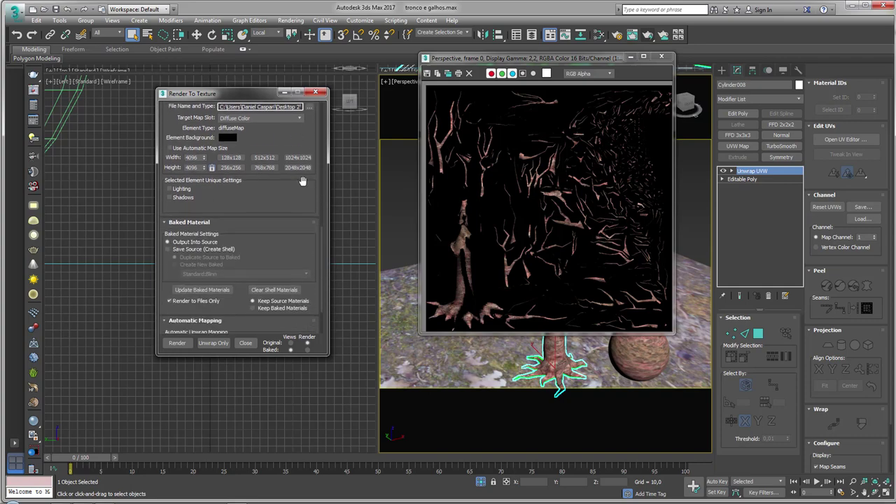
pyautogui.click(177, 343)
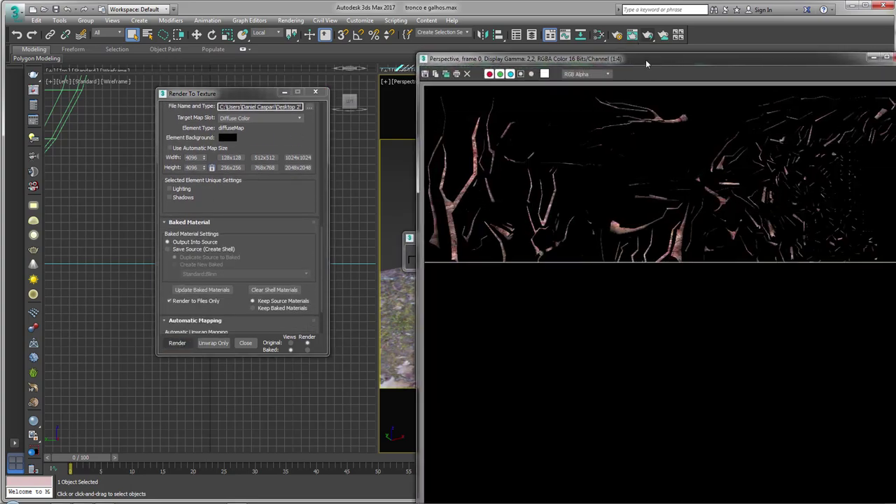
pyautogui.moveTo(650, 54); pyautogui.dragTo(449, 13)
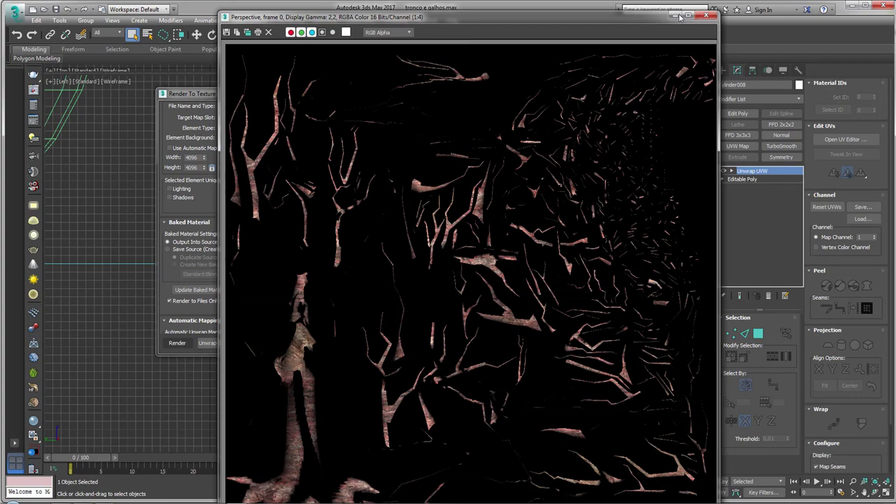
pyautogui.click(704, 18)
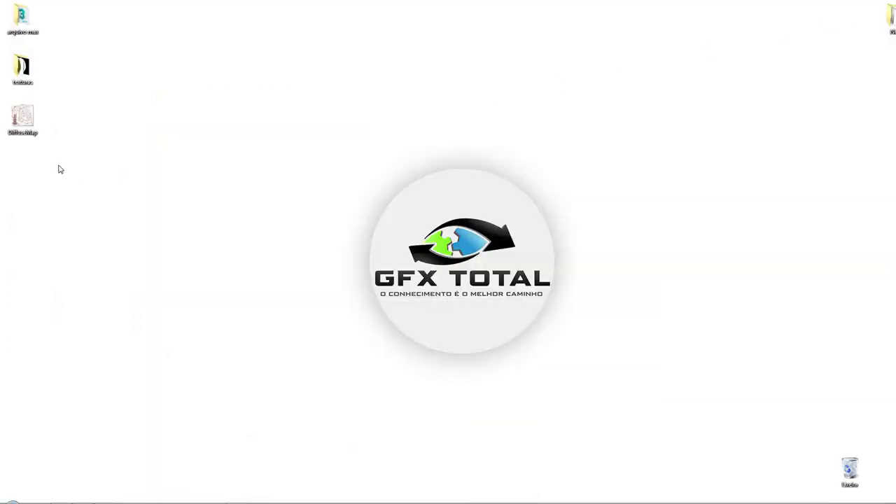
# Step: Check the baked DiffuseMap image, close the bake windows, and drag DiffuseMap into the Slate Material Editor
pyautogui.doubleClick(27, 121)
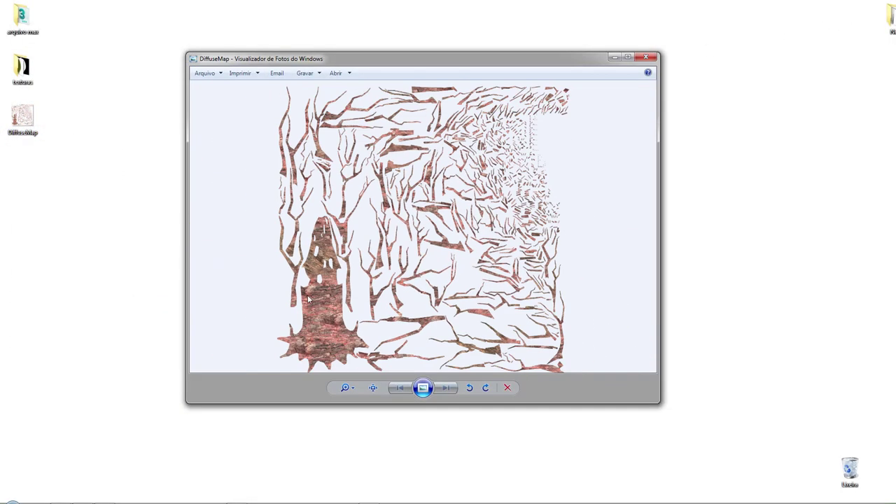
pyautogui.click(645, 57)
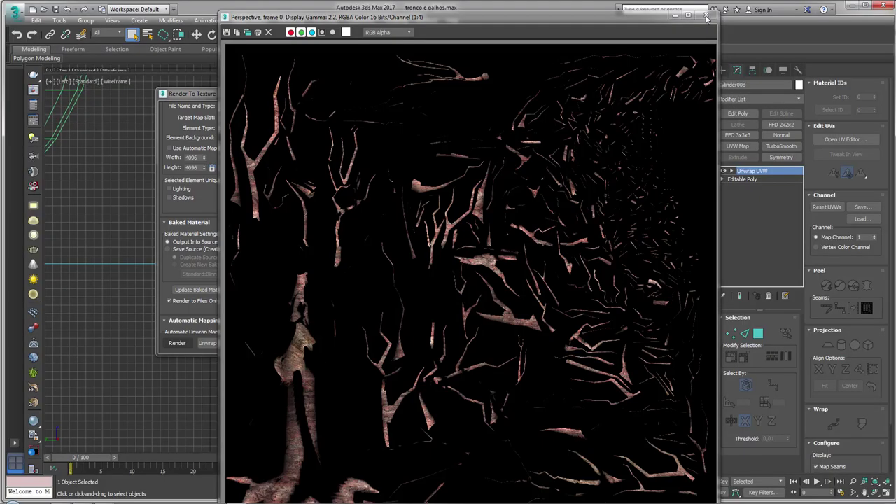
pyautogui.click(705, 15)
pyautogui.click(323, 94)
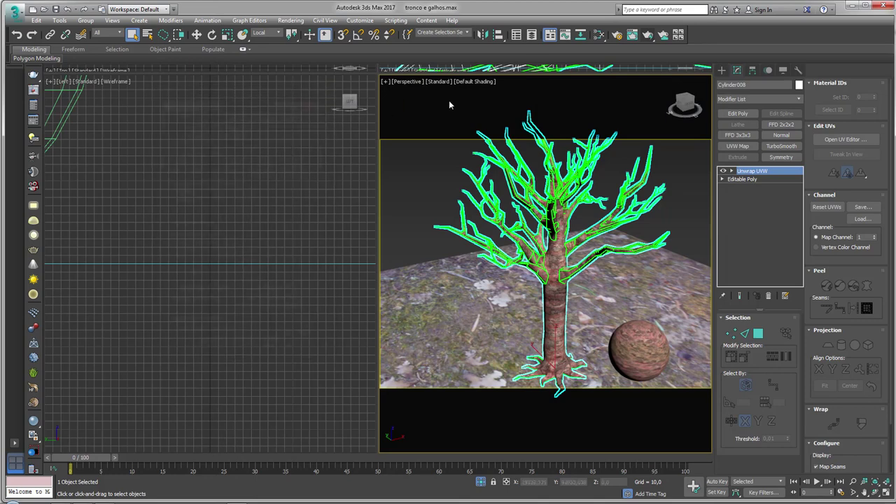
pyautogui.click(600, 36)
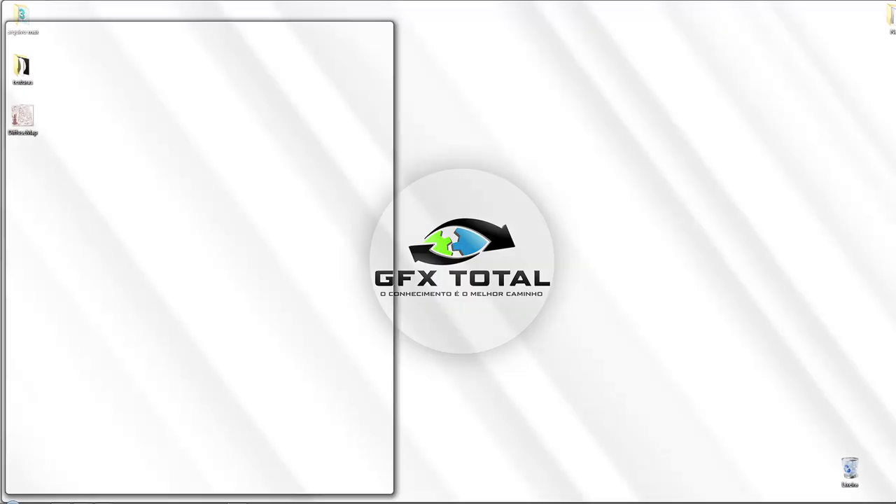
pyautogui.moveTo(23, 119); pyautogui.dragTo(151, 301)
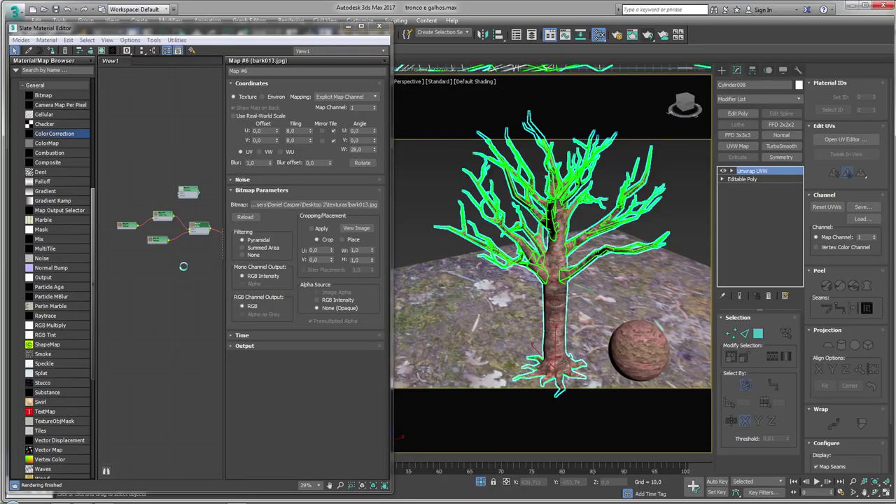
# Step: Delete the old cluster of map nodes in Slate
pyautogui.moveTo(189, 208); pyautogui.dragTo(193, 240, button='middle')
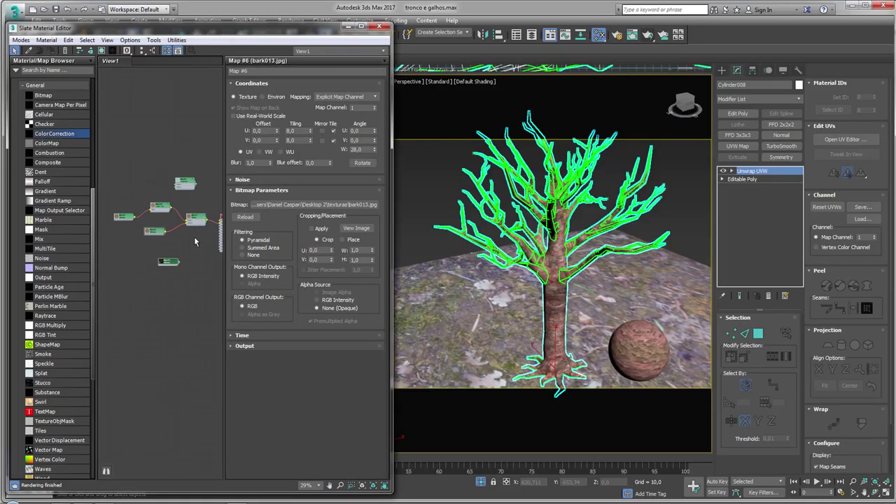
pyautogui.moveTo(206, 241); pyautogui.dragTo(114, 196)
pyautogui.press('Delete')
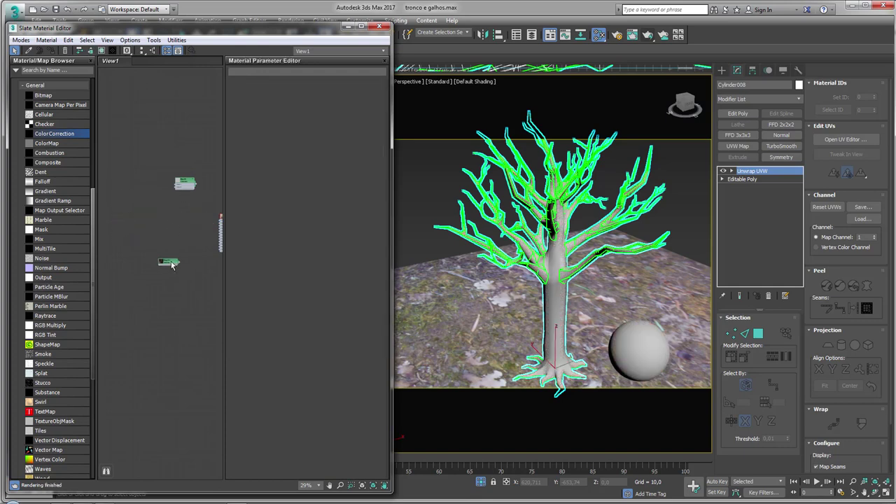
# Step: Wire the Map #11 bark bitmap into Diffuse Color and render the textured tree
pyautogui.scroll(3, 157, 176)
pyautogui.scroll(2, 143, 172)
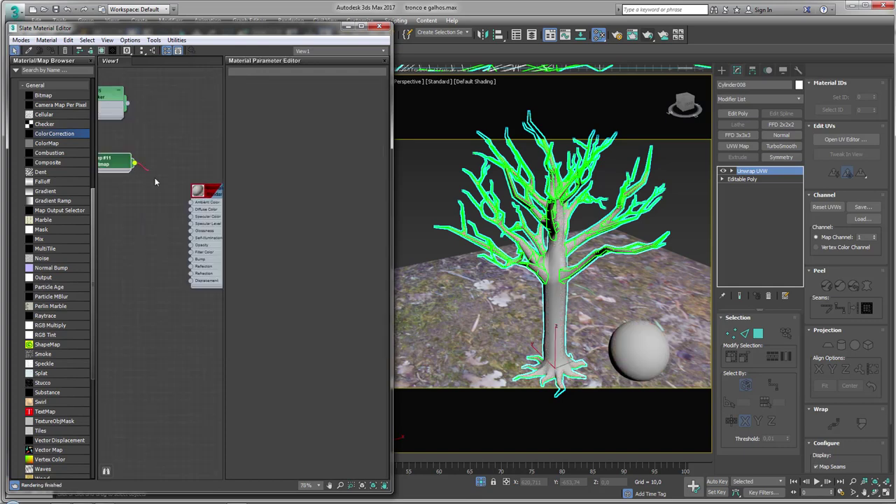
pyautogui.moveTo(185, 219); pyautogui.dragTo(190, 209)
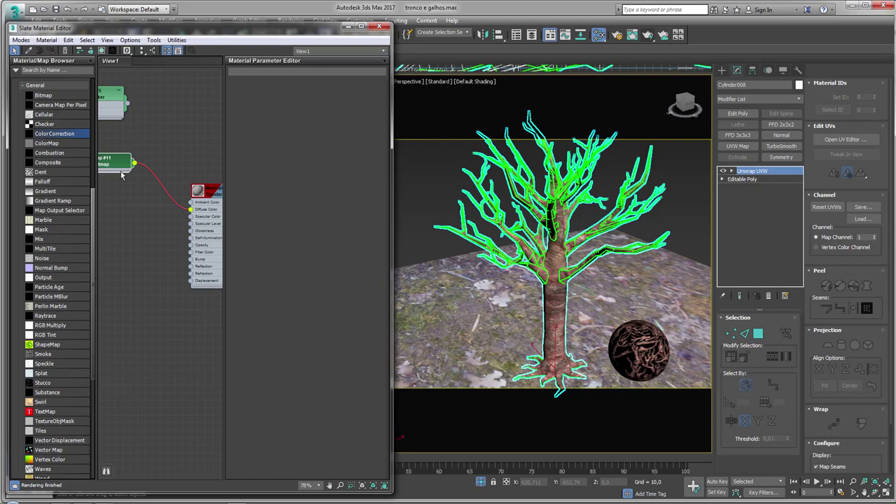
pyautogui.moveTo(118, 162); pyautogui.dragTo(139, 207)
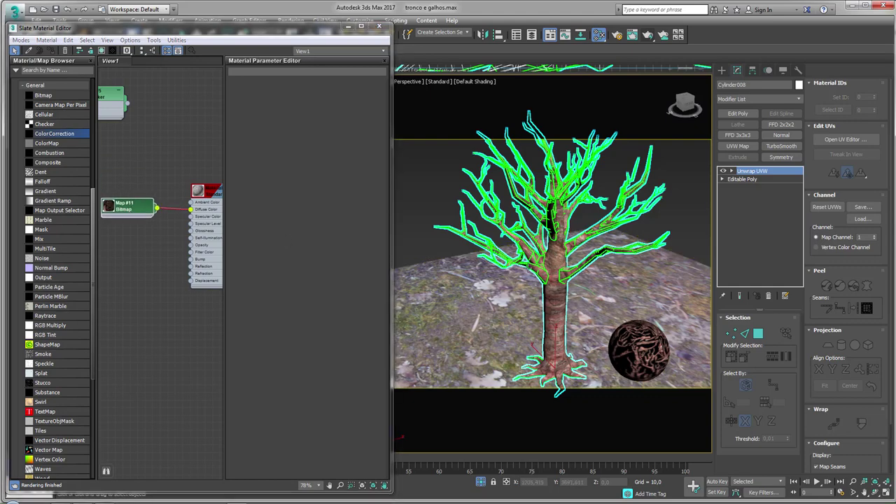
pyautogui.click(648, 35)
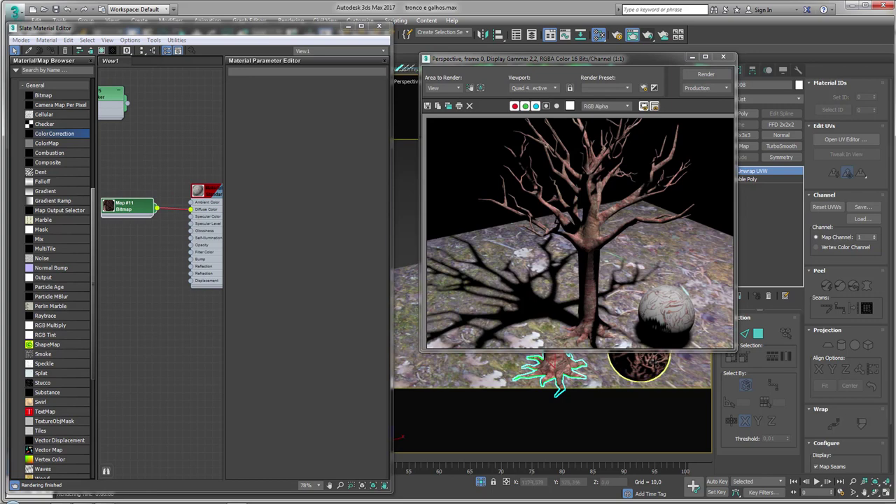
# Step: Render a close-up of the trunk and sphere, then close the render window
pyautogui.scroll(3, 644, 368)
pyautogui.scroll(3, 644, 368)
pyautogui.click(721, 77)
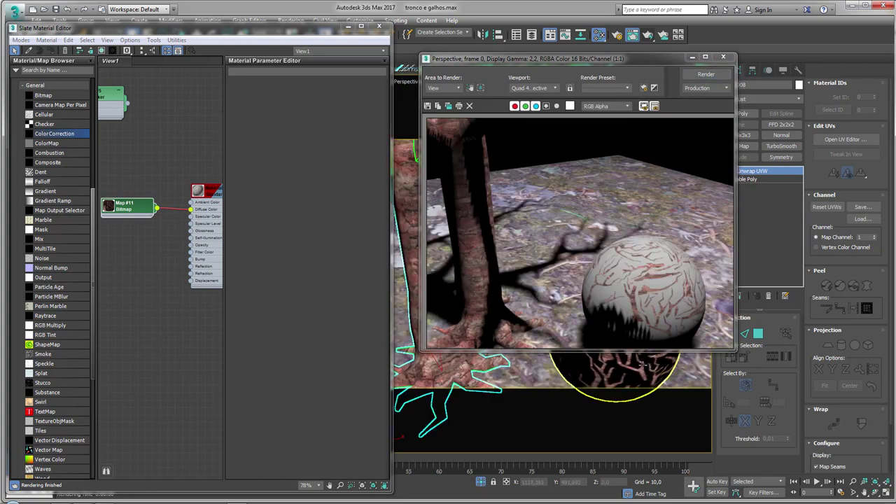
pyautogui.scroll(-2, 633, 363)
pyautogui.scroll(-3, 633, 363)
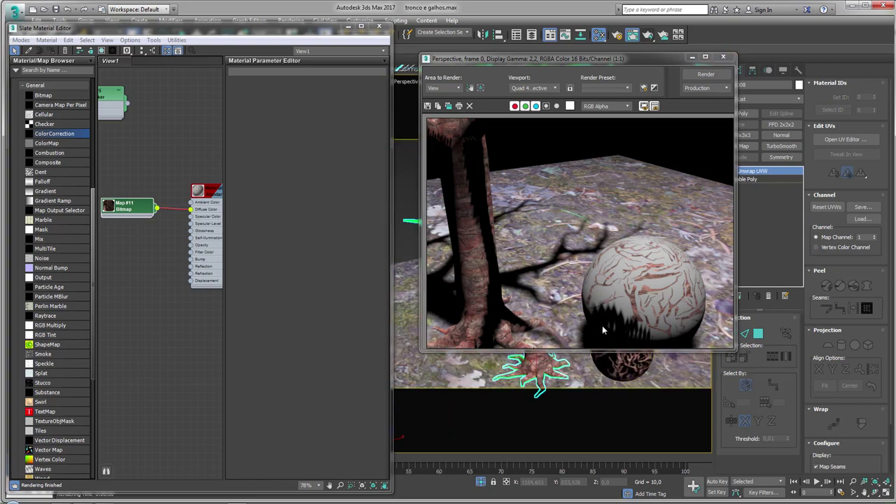
pyautogui.click(724, 59)
# Step: Select the omni light in the viewport
pyautogui.scroll(-4, 550, 196)
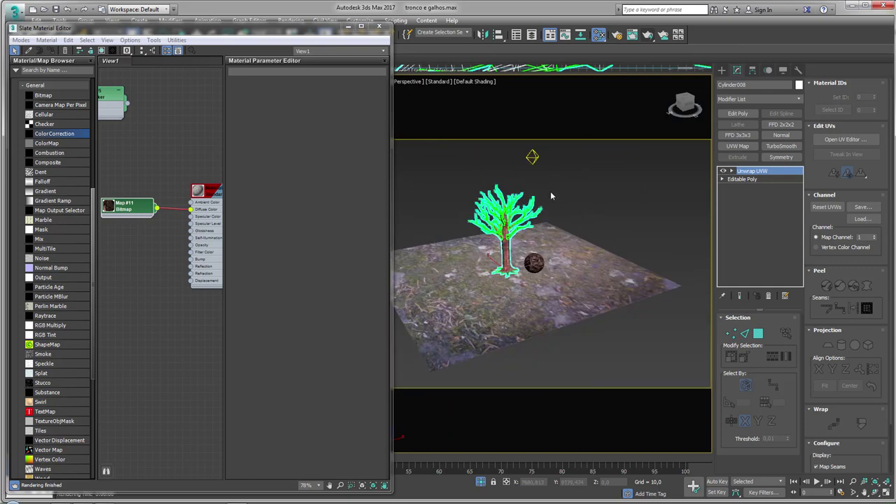
pyautogui.click(530, 154)
pyautogui.scroll(2, 529, 167)
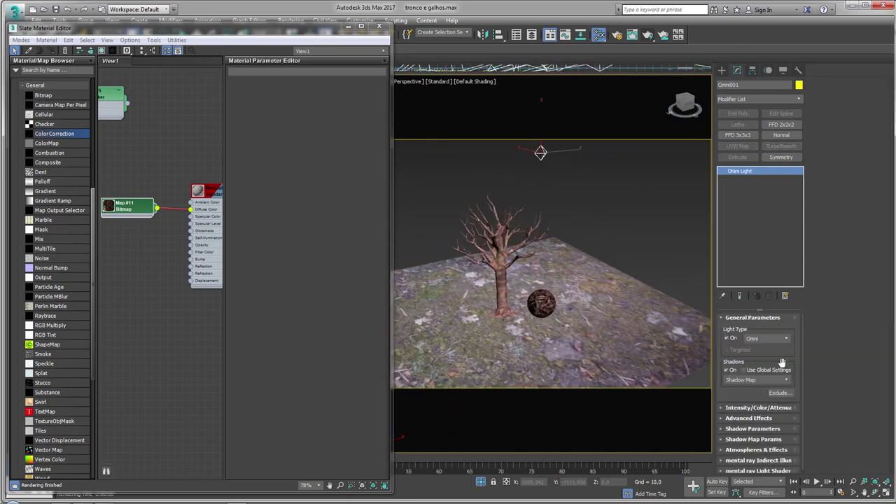
# Step: Switch the omni light from Shadow Map to Ray Traced Shadows and test-render the result
pyautogui.click(778, 379)
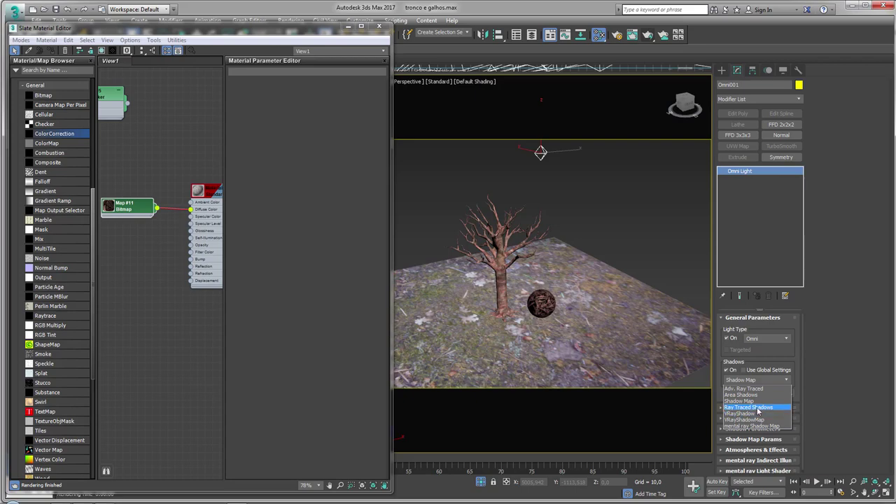
pyautogui.click(758, 408)
pyautogui.scroll(5, 512, 309)
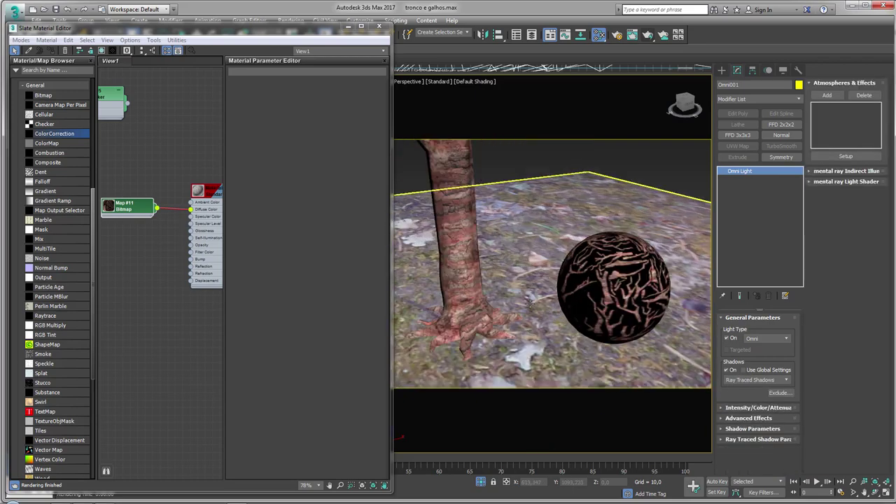
pyautogui.click(652, 36)
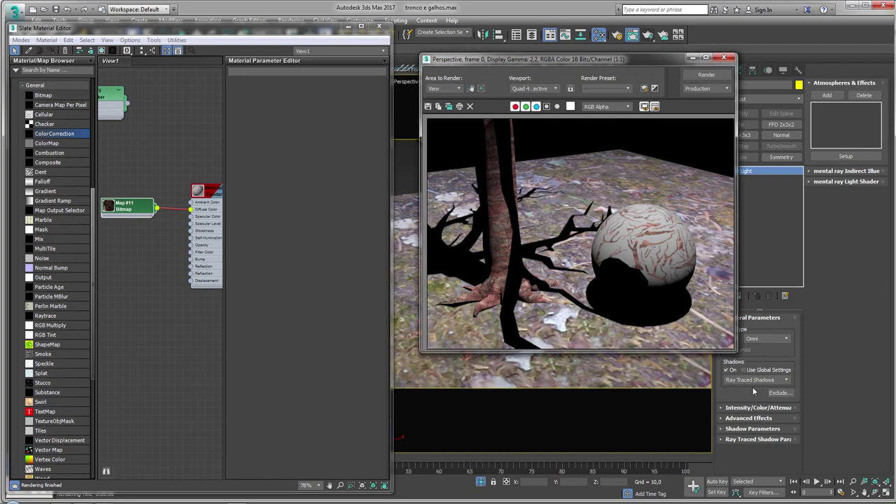
pyautogui.click(728, 58)
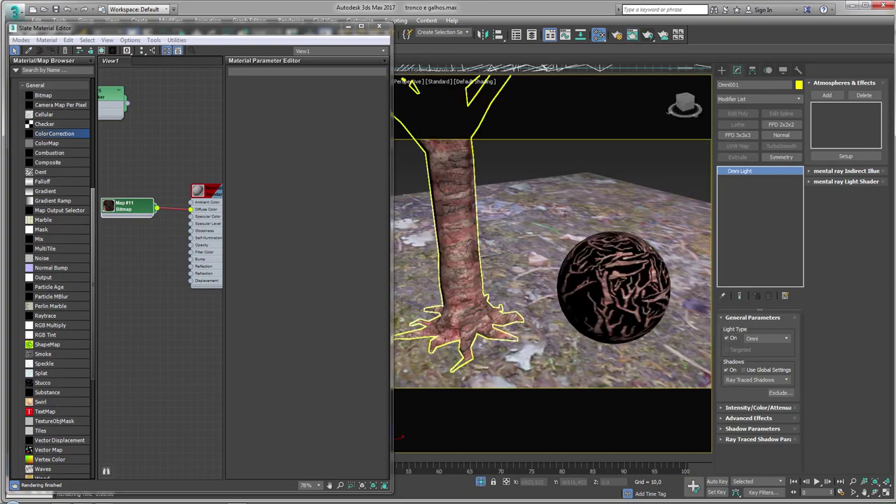
pyautogui.scroll(-5, 517, 276)
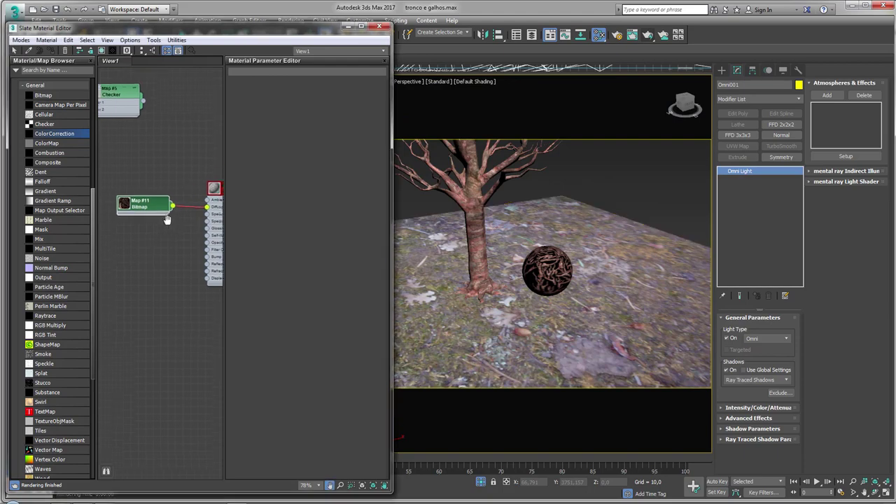
# Step: Select the tree and frame it in the viewport with Z
pyautogui.moveTo(139, 219); pyautogui.dragTo(156, 178, button='middle')
pyautogui.moveTo(156, 177); pyautogui.dragTo(156, 155)
pyautogui.click(475, 231)
pyautogui.press('z')
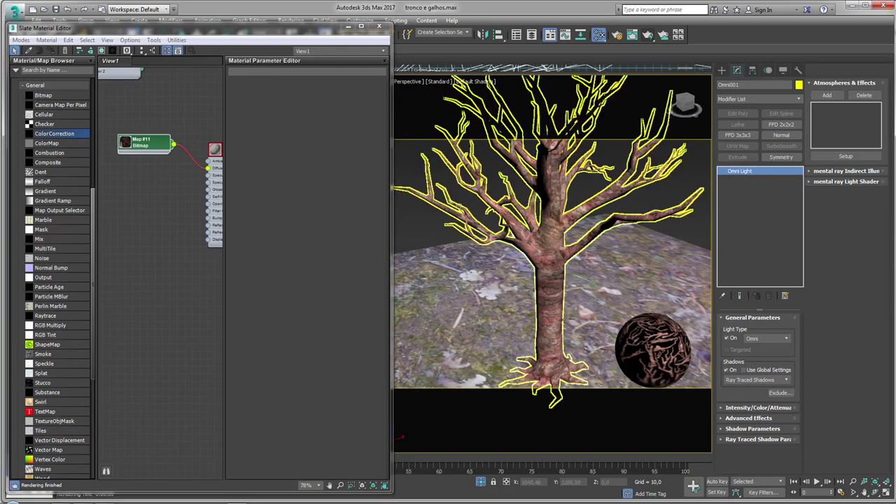
# Step: Shift-drag the Map #11 bitmap to create Map #12 and place it below Map #11
pyautogui.moveTo(147, 146)
pyautogui.mouseDown()
pyautogui.moveTo(138, 207)
pyautogui.moveTo(134, 163)
pyautogui.mouseUp()
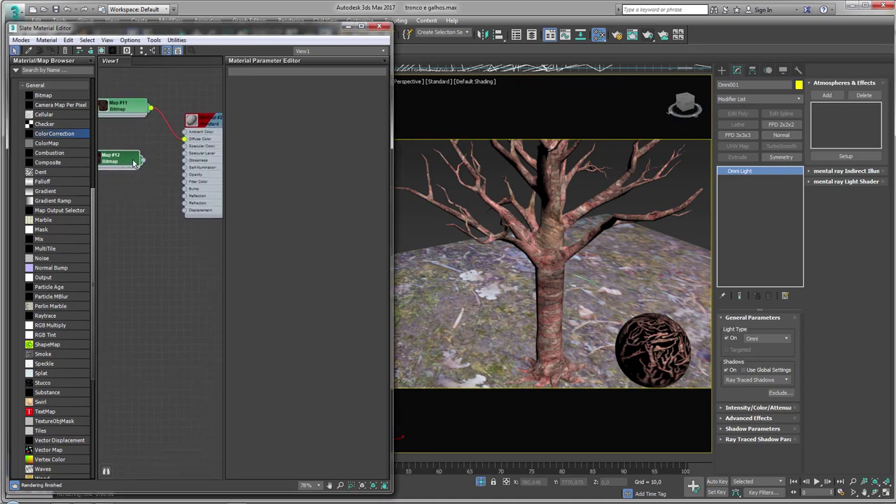
pyautogui.moveTo(184, 193); pyautogui.dragTo(242, 185, button='middle')
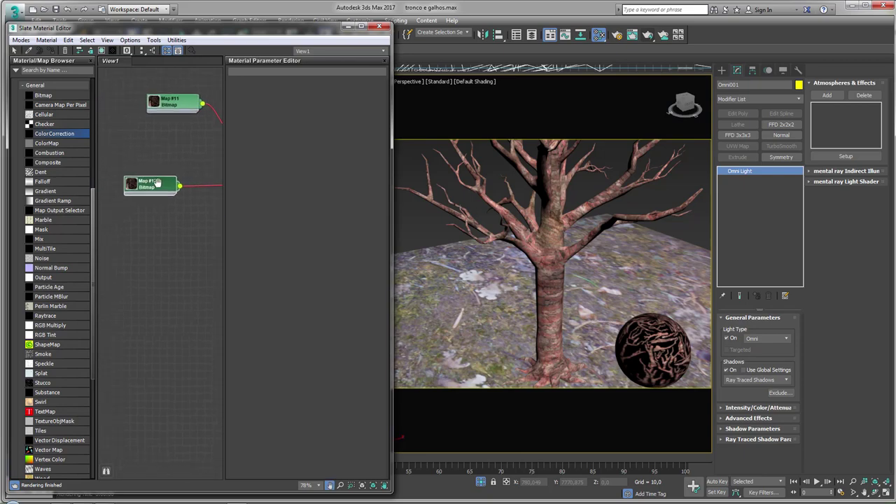
pyautogui.moveTo(150, 183)
pyautogui.mouseDown()
pyautogui.moveTo(126, 155)
pyautogui.moveTo(141, 147)
pyautogui.mouseUp()
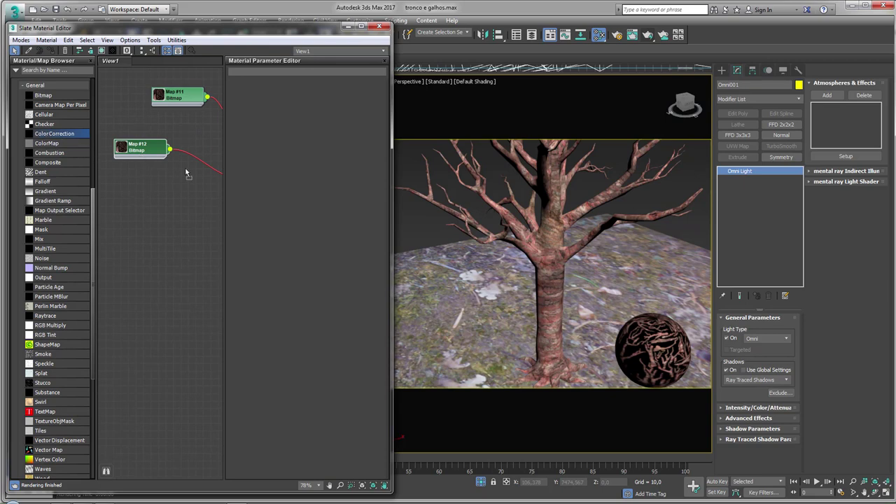
# Step: Add Color Correction Map #13 fed by Map #12, and briefly expand Map #12's bitmap preview
pyautogui.moveTo(187, 173); pyautogui.dragTo(188, 171)
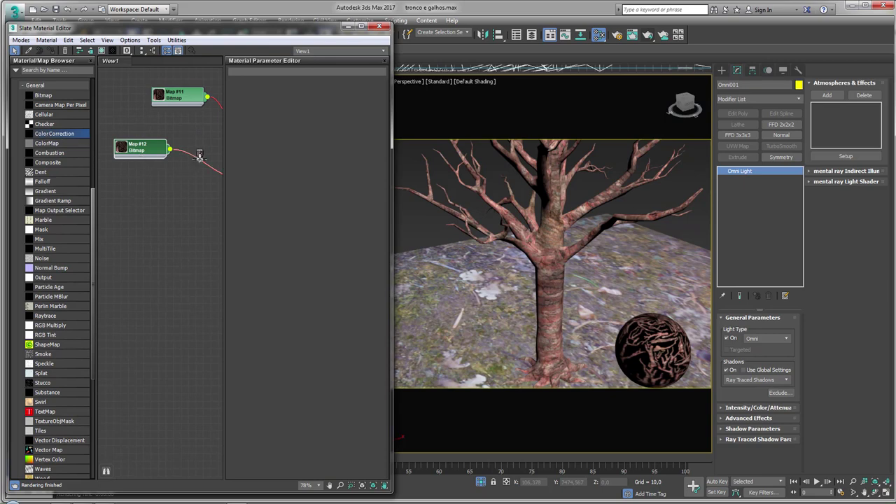
pyautogui.moveTo(128, 152); pyautogui.dragTo(121, 173)
pyautogui.doubleClick(118, 170)
pyautogui.moveTo(136, 202)
pyautogui.mouseDown()
pyautogui.moveTo(137, 183)
pyautogui.moveTo(189, 240)
pyautogui.mouseUp()
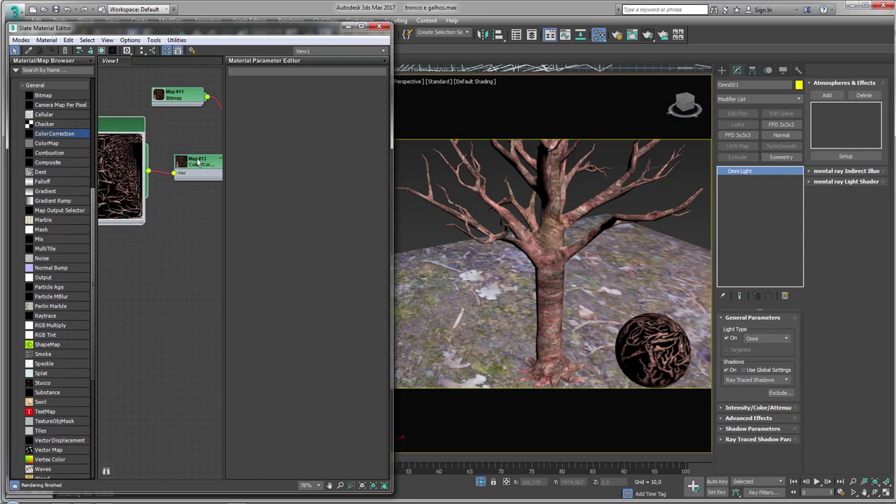
pyautogui.moveTo(203, 162); pyautogui.dragTo(186, 156)
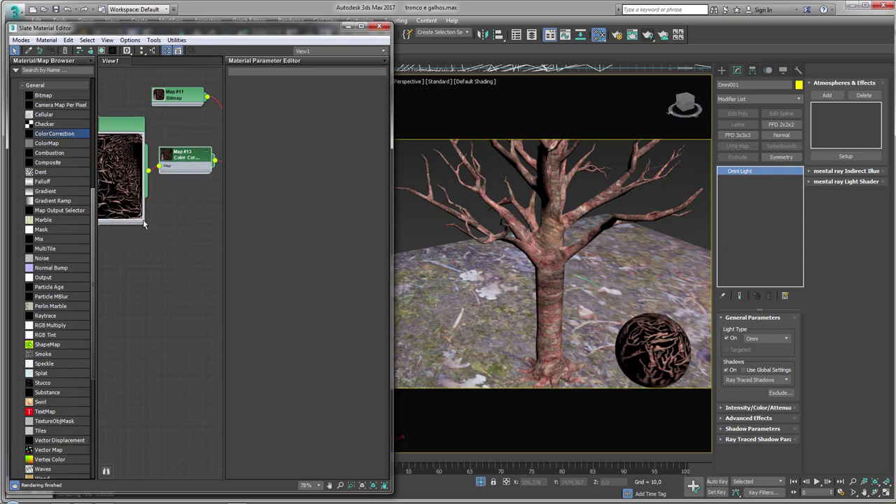
pyautogui.moveTo(144, 224)
pyautogui.mouseDown()
pyautogui.moveTo(161, 165)
pyautogui.moveTo(108, 155)
pyautogui.mouseUp()
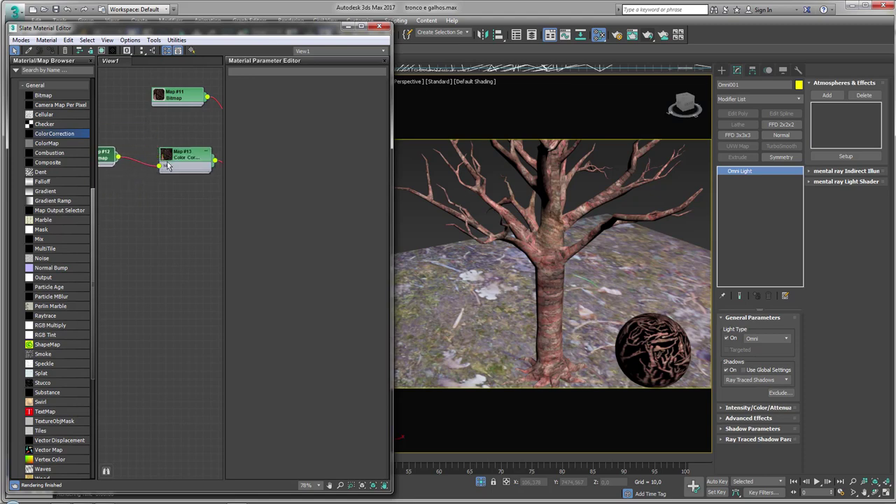
# Step: Enlarge the Map #13 preview and move the node up-left
pyautogui.doubleClick(171, 155)
pyautogui.moveTo(174, 158); pyautogui.dragTo(150, 144)
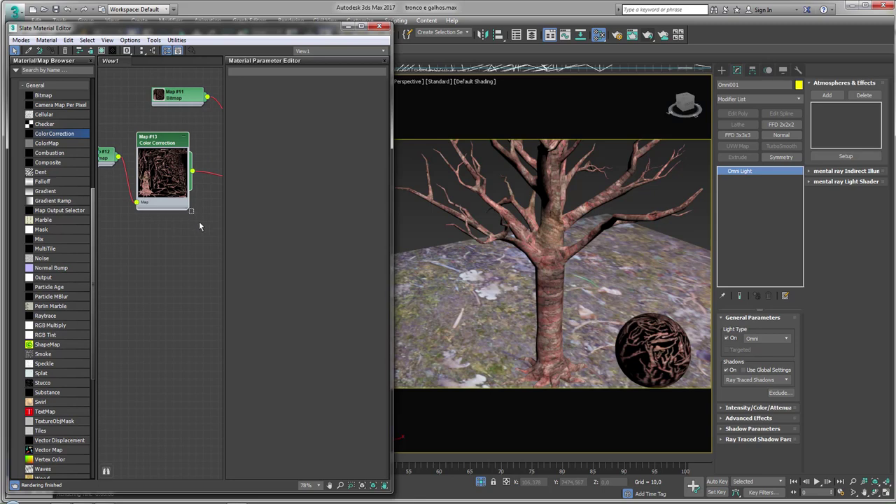
pyautogui.scroll(2, 159, 136)
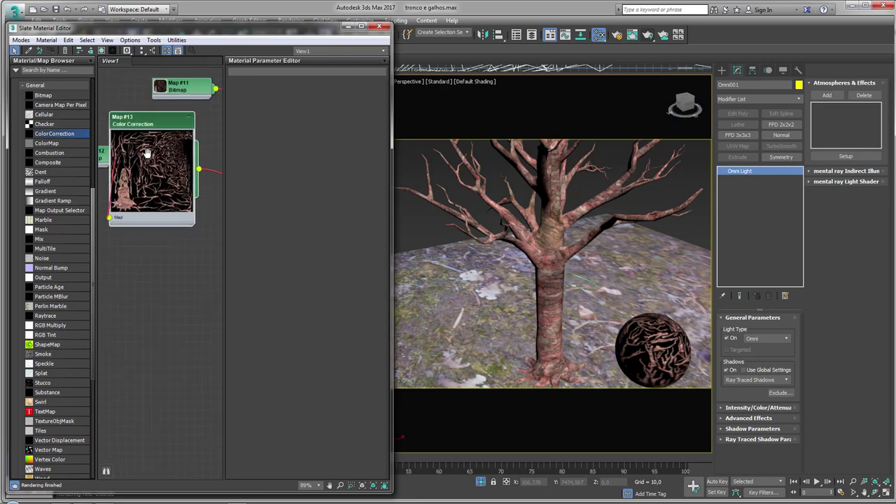
pyautogui.scroll(3, 160, 137)
pyautogui.scroll(-1, 159, 137)
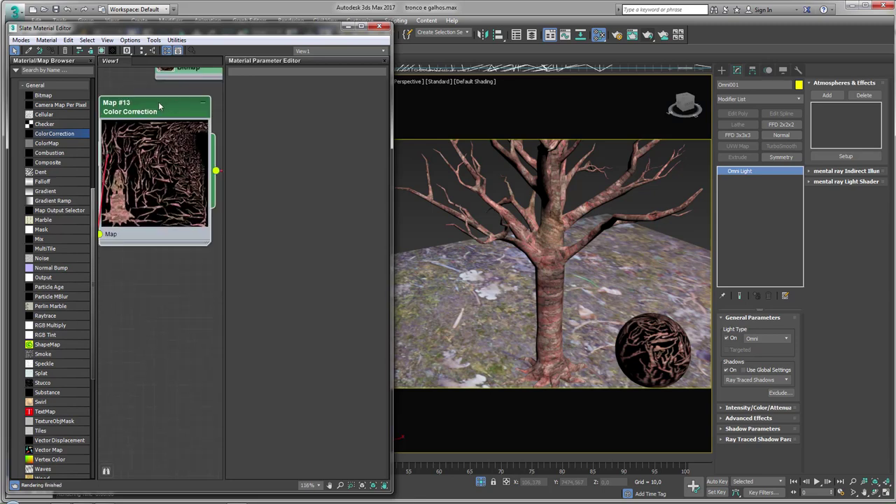
# Step: Set Map #13 to Saturation -100, Brightness 18,272 and Contrast 42,857 for greyscale bark
pyautogui.doubleClick(160, 106)
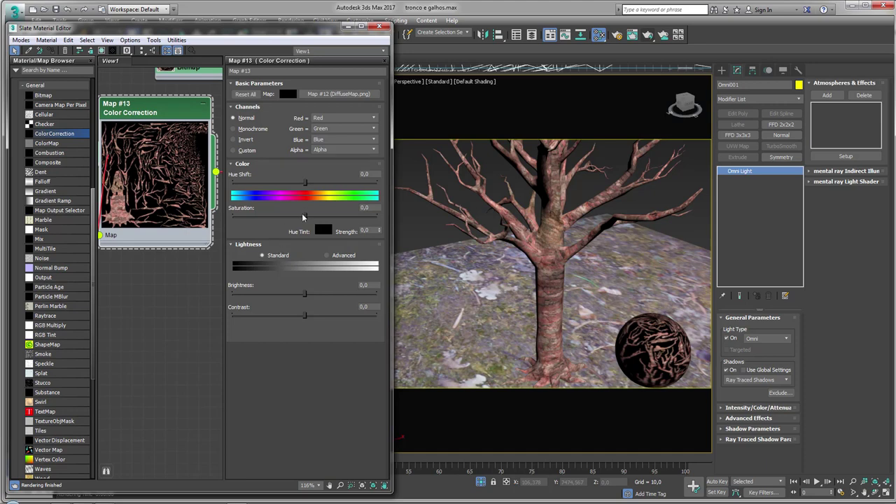
pyautogui.moveTo(303, 217); pyautogui.dragTo(233, 215)
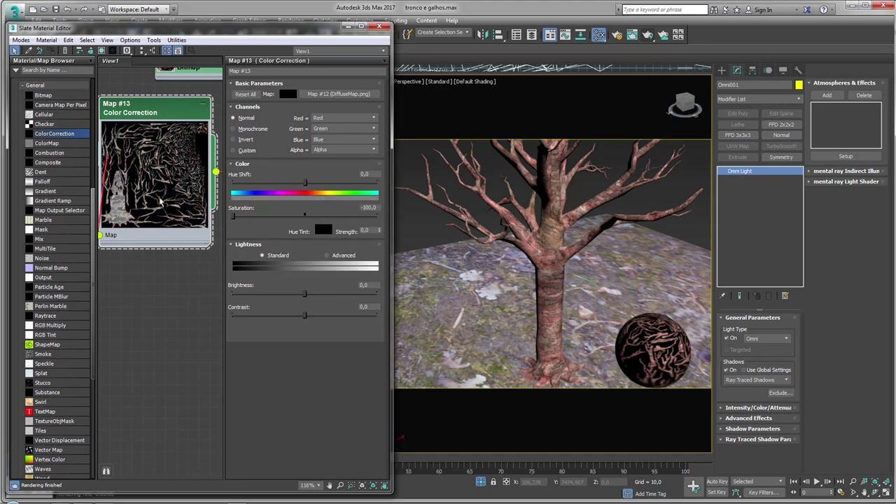
pyautogui.scroll(2, 124, 210)
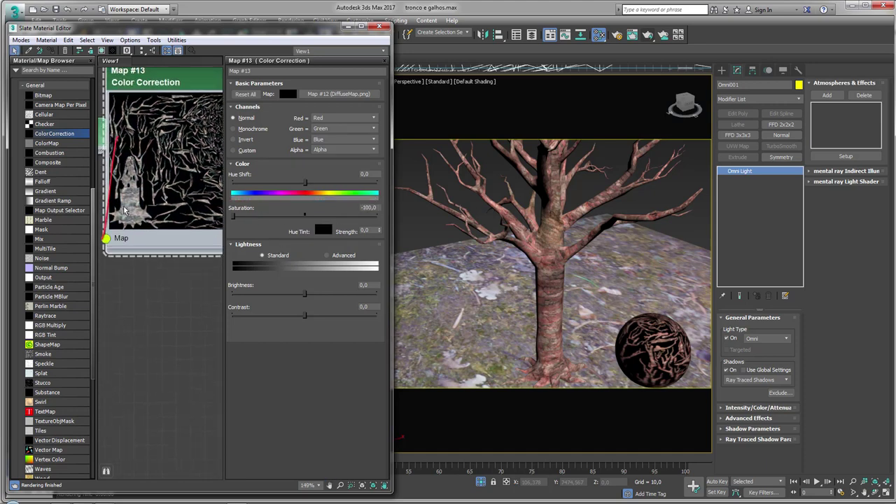
pyautogui.scroll(2, 125, 210)
pyautogui.moveTo(305, 292)
pyautogui.mouseDown()
pyautogui.moveTo(317, 293)
pyautogui.moveTo(333, 316)
pyautogui.mouseUp()
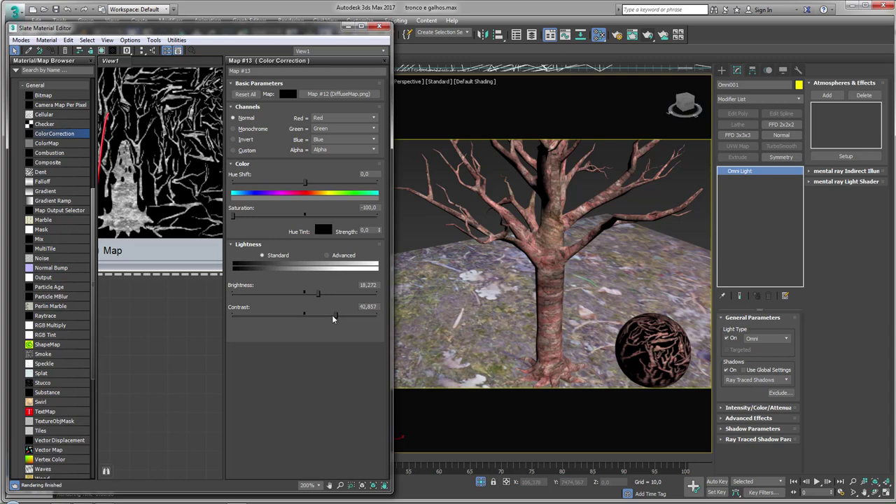
pyautogui.scroll(-3, 121, 147)
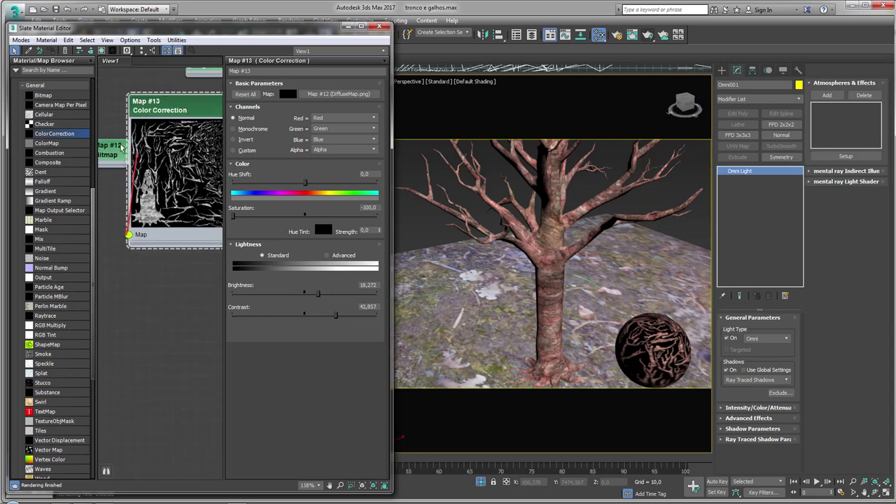
pyautogui.scroll(-3, 120, 147)
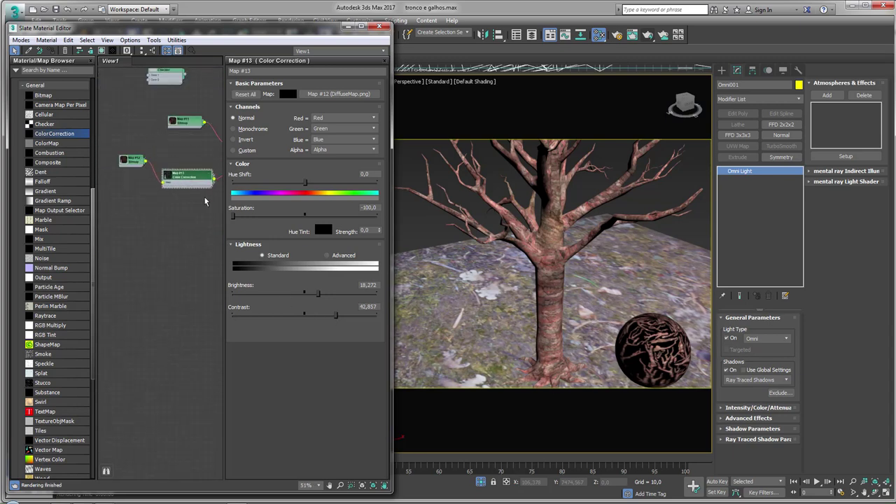
# Step: Select the tree and render the current view
pyautogui.click(542, 272)
pyautogui.scroll(2, 543, 272)
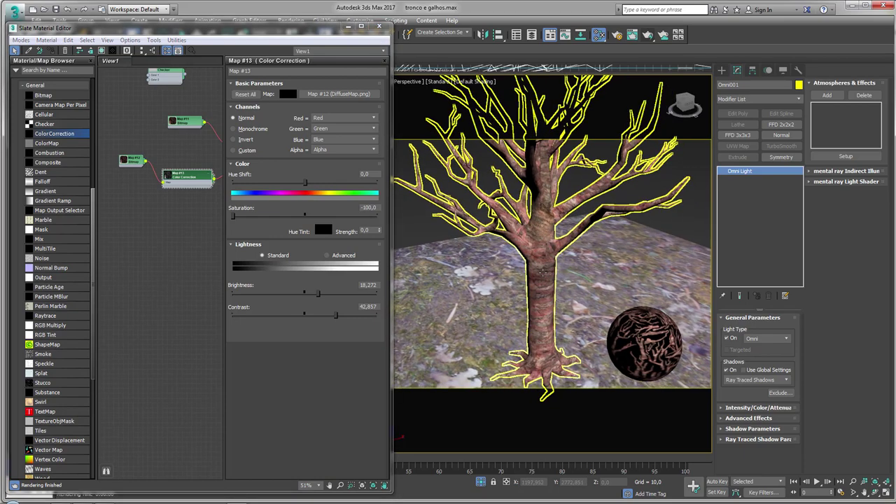
pyautogui.scroll(3, 543, 273)
pyautogui.scroll(-1, 56, 210)
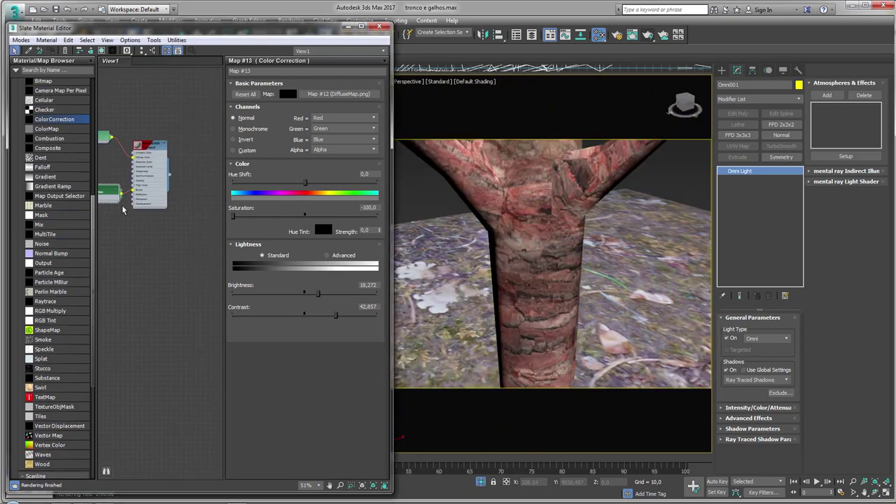
pyautogui.scroll(2, 123, 210)
pyautogui.scroll(2, 121, 209)
pyautogui.scroll(2, 118, 206)
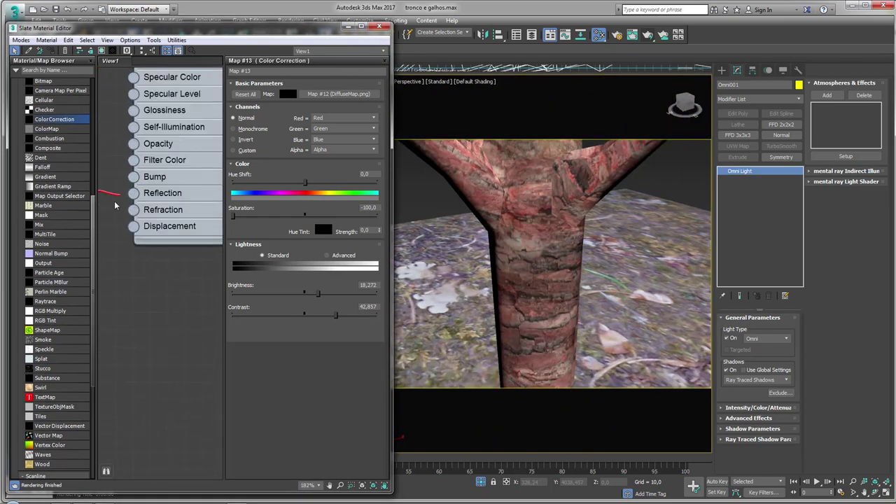
pyautogui.click(648, 34)
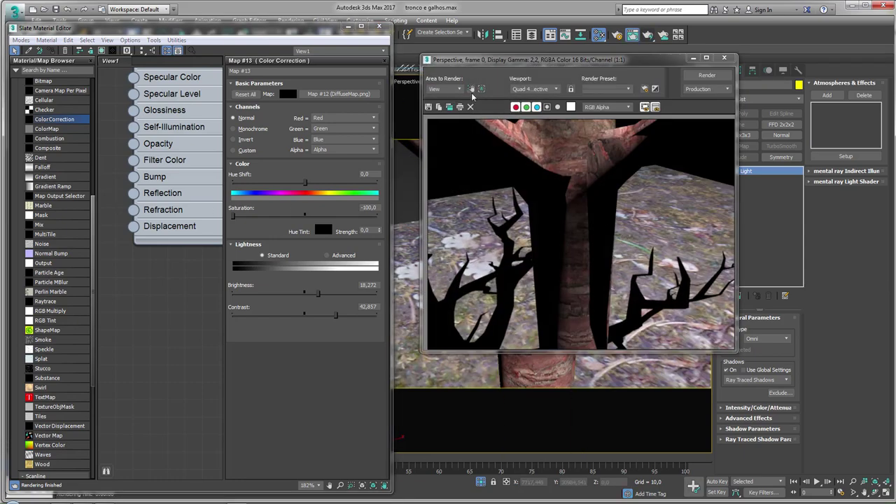
# Step: Set Area to Render to Region and fit the region around the trunk
pyautogui.click(470, 89)
pyautogui.moveTo(702, 145)
pyautogui.mouseDown()
pyautogui.moveTo(517, 140)
pyautogui.moveTo(511, 231)
pyautogui.mouseUp()
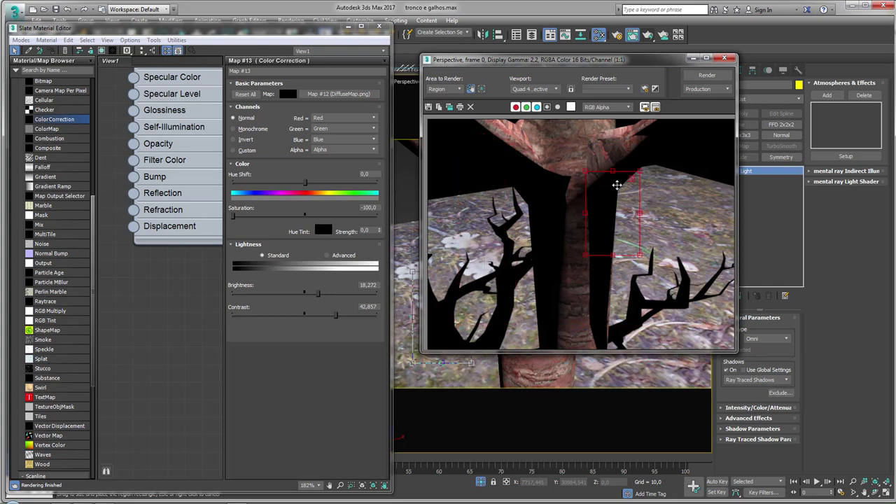
pyautogui.moveTo(490, 203); pyautogui.dragTo(606, 146)
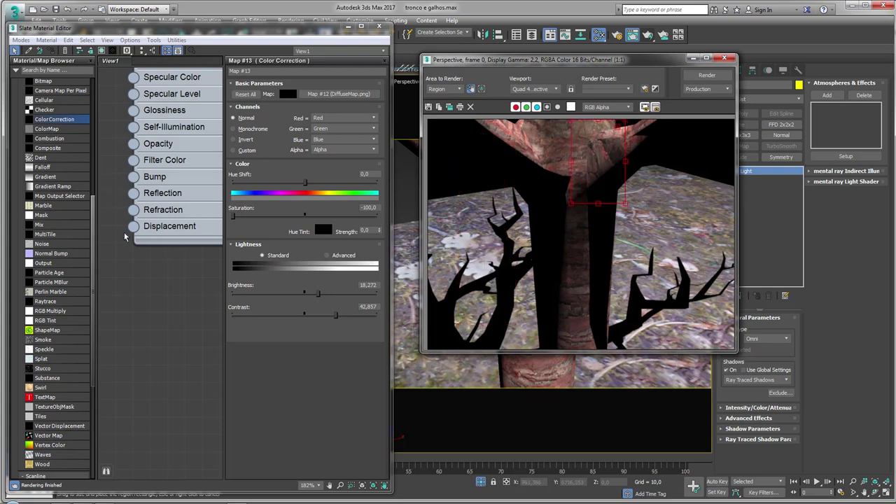
# Step: Connect the Color Correction map to Material #29's Bump and re-render the trunk region
pyautogui.scroll(-1, 148, 214)
pyautogui.moveTo(182, 213); pyautogui.dragTo(149, 214, button='middle')
pyautogui.moveTo(131, 205); pyautogui.dragTo(173, 192)
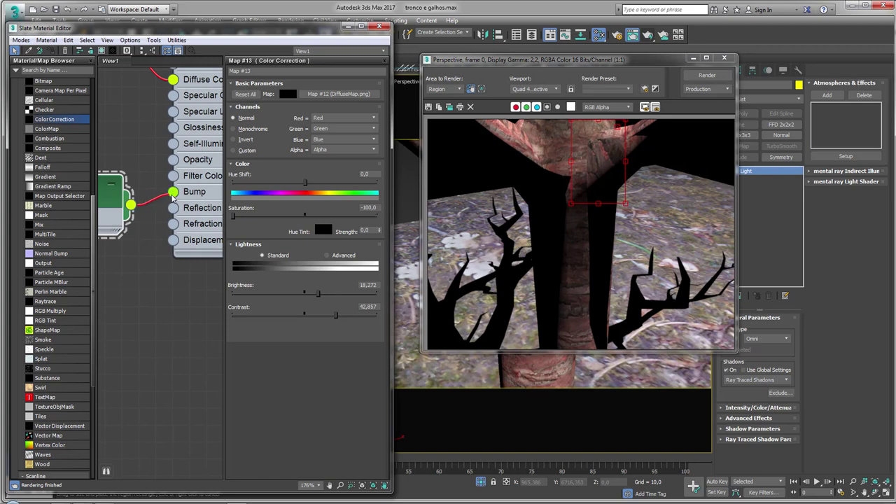
pyautogui.click(707, 76)
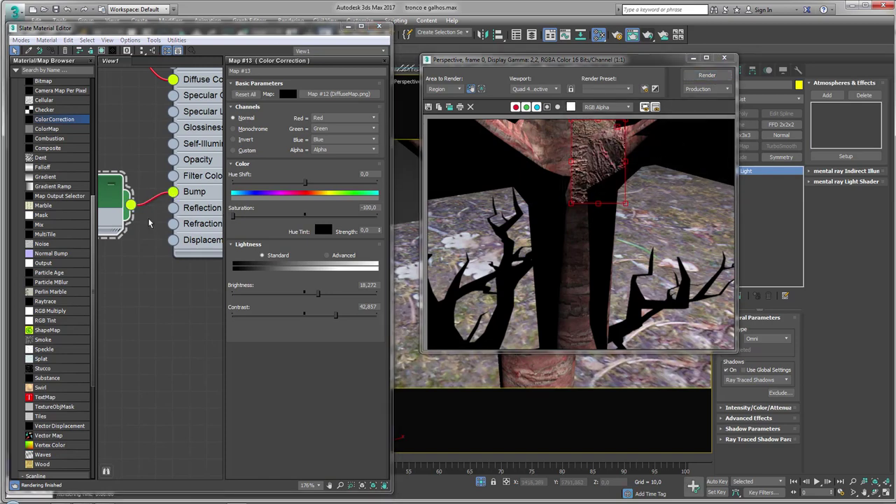
pyautogui.scroll(-5, 184, 98)
# Step: Open Material #29's maps, lower the Bump amount from 10 to 8, and re-render the region
pyautogui.moveTo(184, 98); pyautogui.dragTo(182, 144, button='middle')
pyautogui.doubleClick(188, 125)
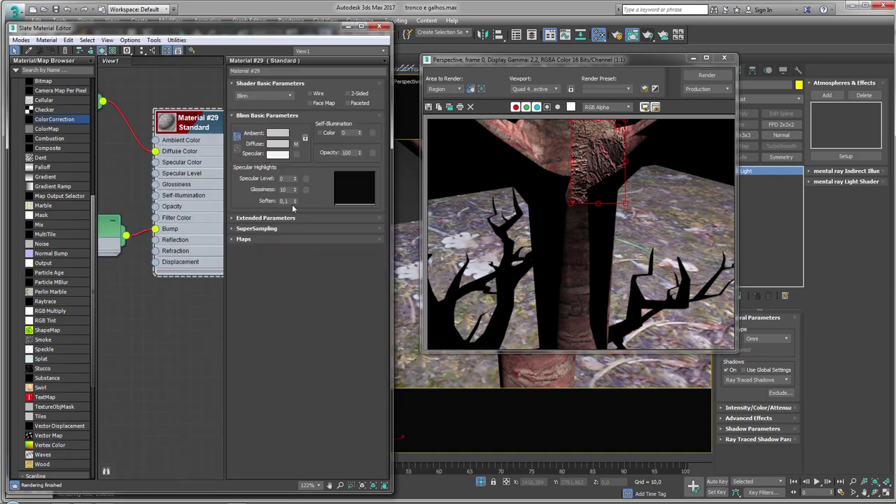
pyautogui.click(243, 233)
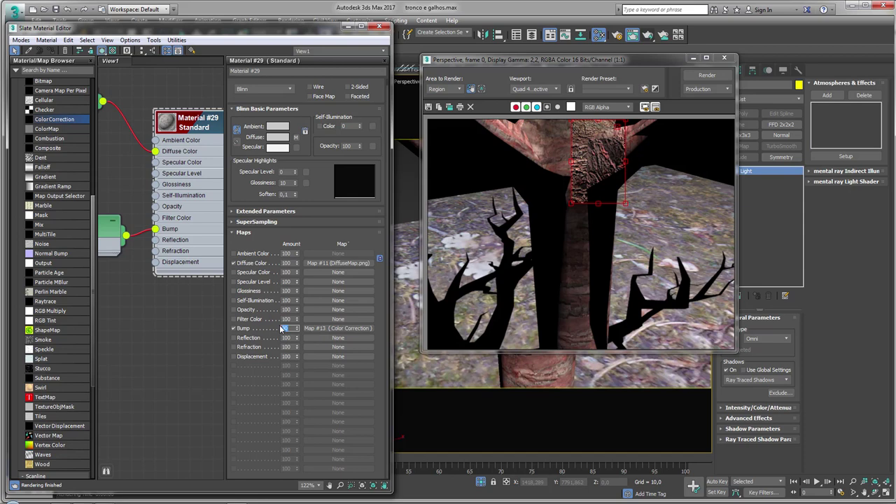
pyautogui.click(657, 107)
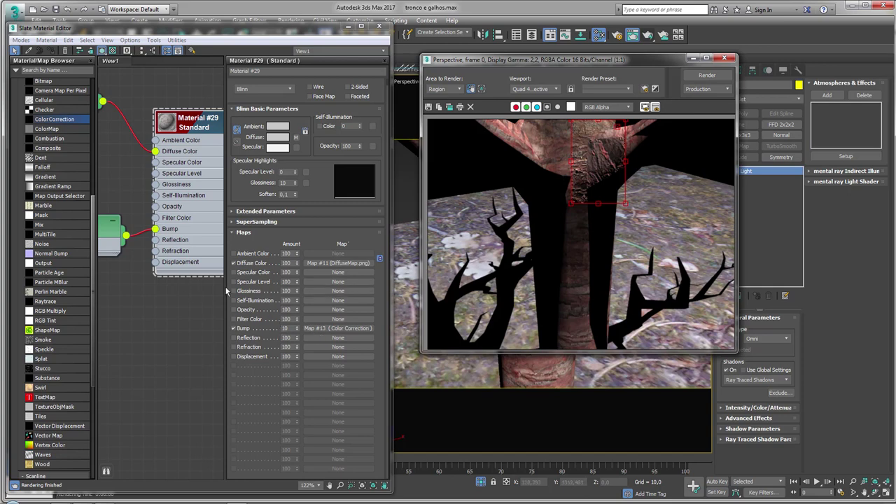
pyautogui.doubleClick(285, 328)
pyautogui.write('8')
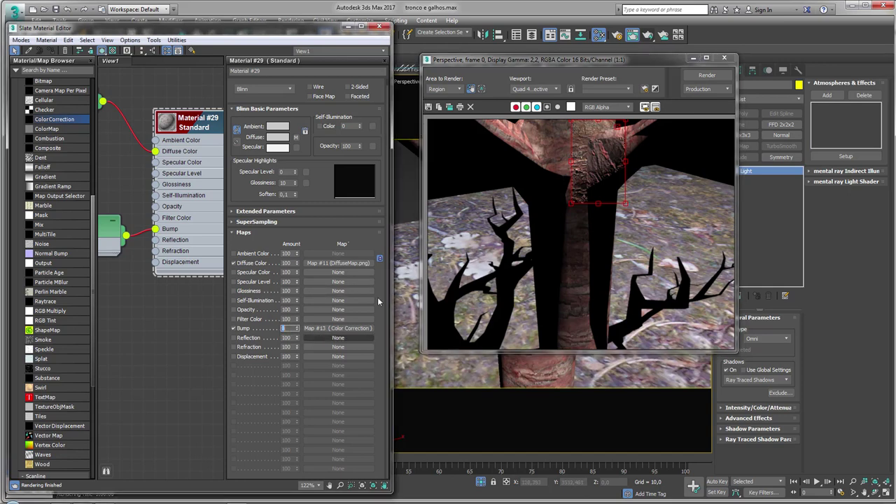
pyautogui.click(657, 106)
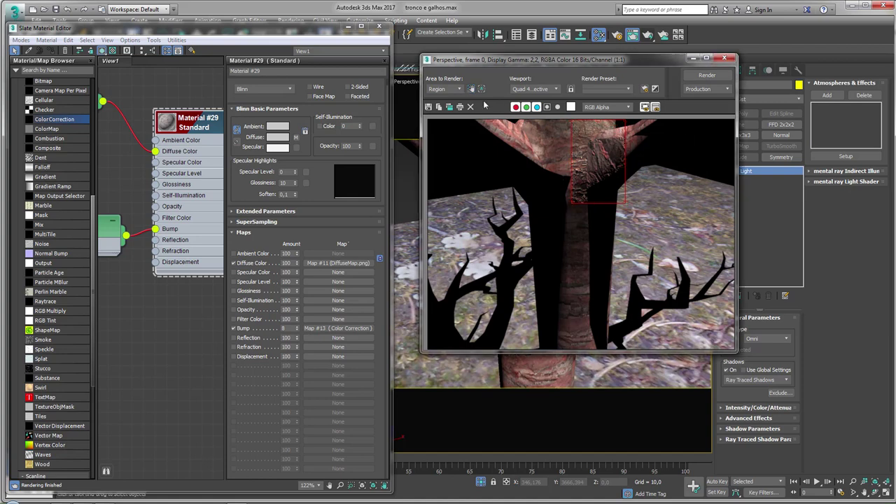
# Step: Render the full view, wire Color Correction into Displacement at amount 5, and re-render
pyautogui.click(447, 89)
pyautogui.click(441, 98)
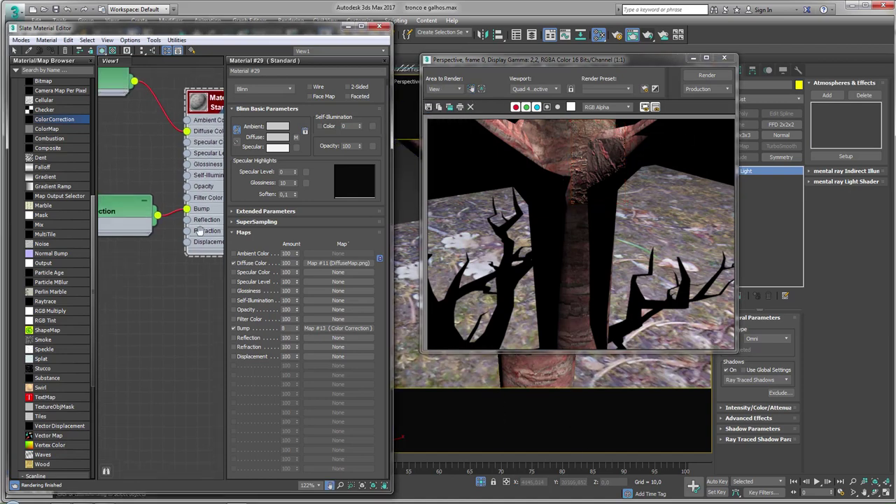
pyautogui.scroll(-2, 140, 189)
pyautogui.moveTo(156, 184); pyautogui.dragTo(201, 225)
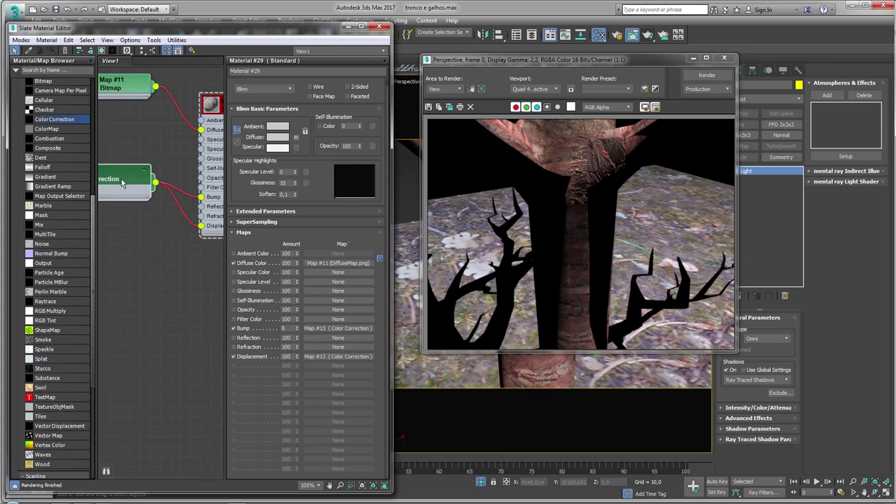
pyautogui.doubleClick(287, 356)
pyautogui.write('5')
pyautogui.click(707, 75)
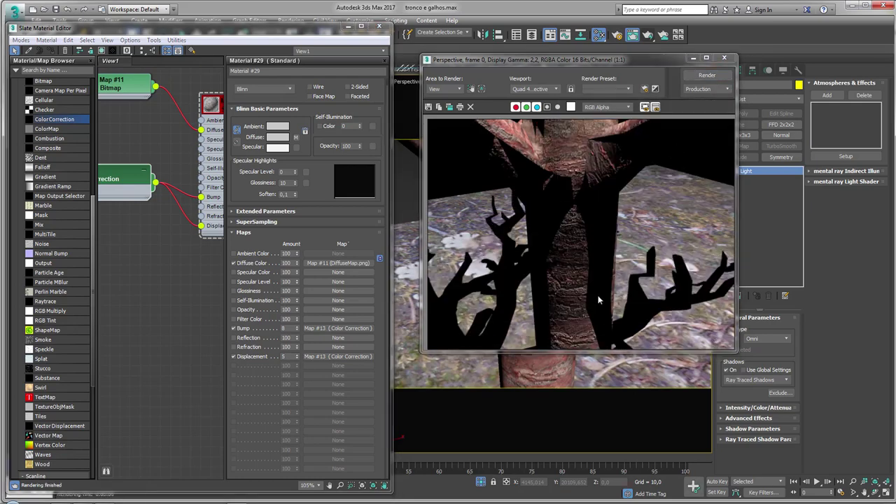
pyautogui.scroll(-1, 599, 301)
# Step: Render the tree and sphere with shadows from a view orbited down onto the ground plane
pyautogui.click(724, 58)
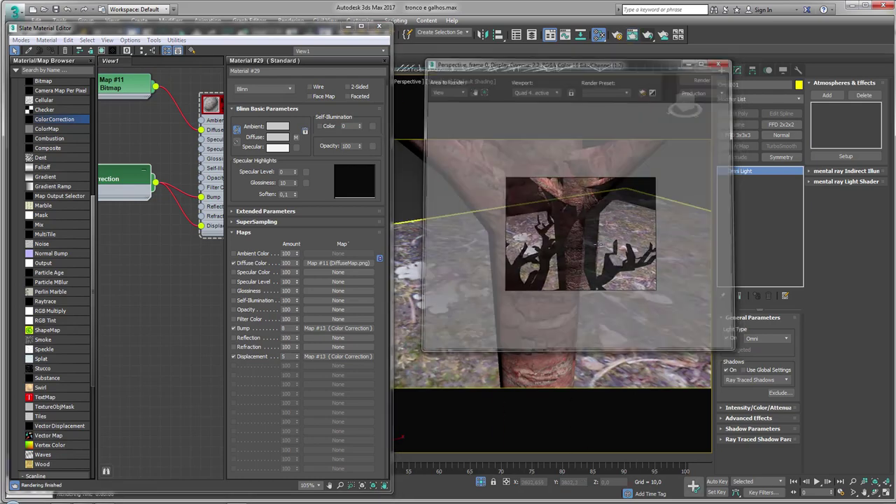
pyautogui.scroll(-2, 564, 256)
pyautogui.scroll(3, 565, 256)
pyautogui.scroll(-3, 565, 255)
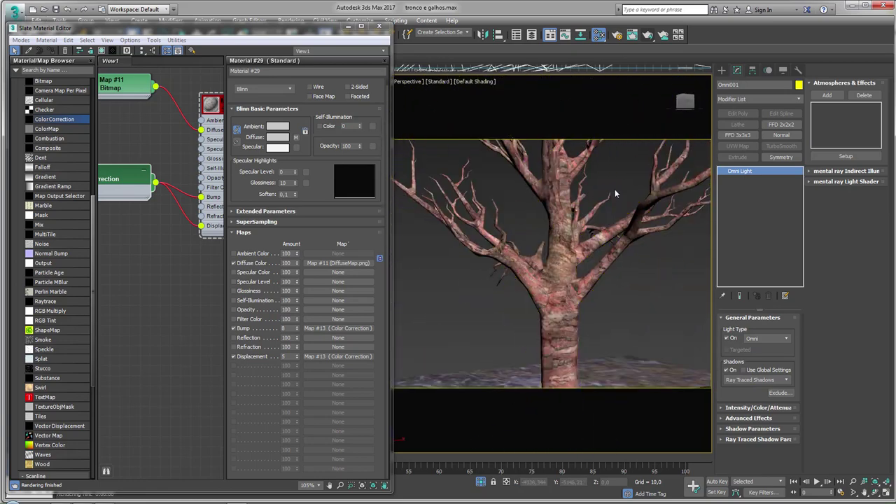
pyautogui.scroll(-4, 565, 255)
pyautogui.moveTo(564, 255)
pyautogui.keyDown('alt'); pyautogui.mouseDown(button='middle')
pyautogui.moveTo(567, 217)
pyautogui.moveTo(567, 238)
pyautogui.mouseUp(button='middle'); pyautogui.keyUp('alt')
pyautogui.scroll(3, 567, 211)
pyautogui.scroll(3, 567, 211)
pyautogui.scroll(-3, 567, 211)
pyautogui.hotkey('shift', 'q')
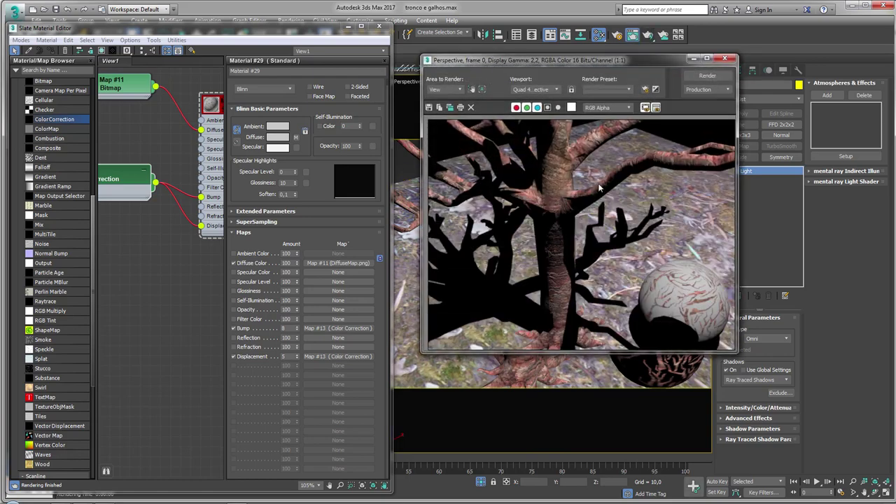
pyautogui.click(726, 59)
# Step: Collapse the tree, Cylinder008, to an Editable Poly, dropping its Unwrap UVW modifier
pyautogui.press('z')
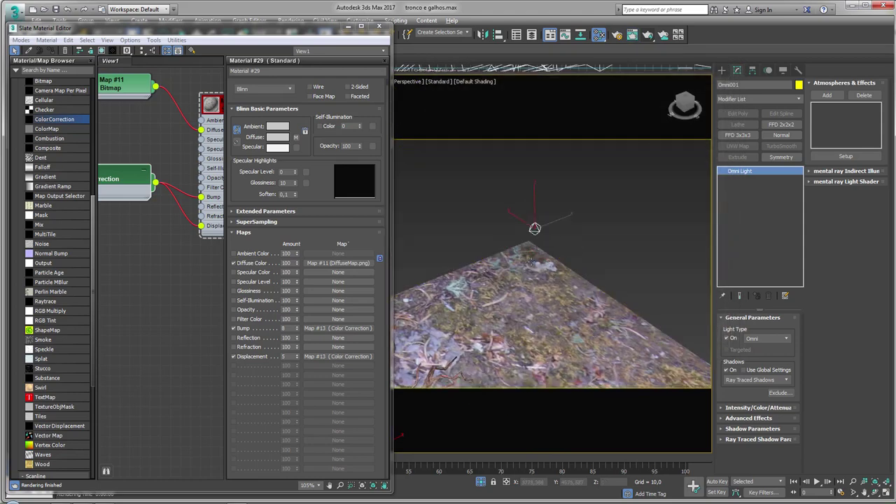
pyautogui.scroll(-3, 536, 289)
pyautogui.click(555, 302)
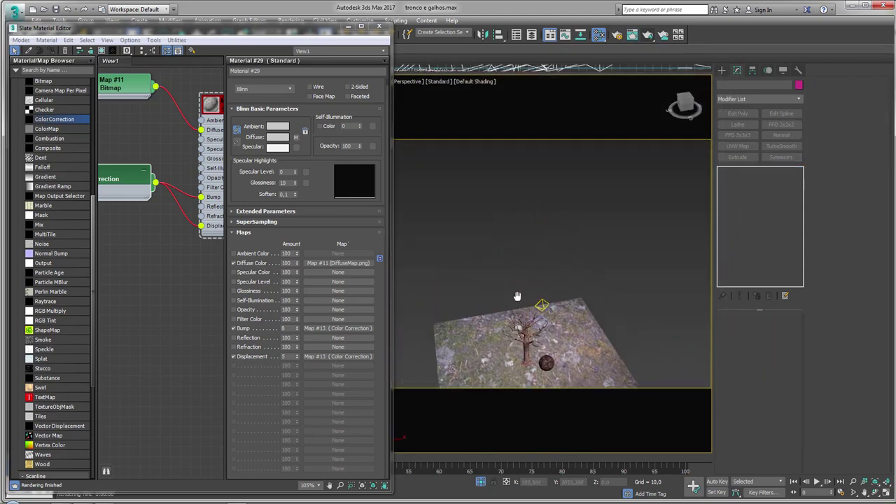
pyautogui.press('z')
pyautogui.click(516, 248)
pyautogui.scroll(-5, 515, 247)
pyautogui.moveTo(516, 247)
pyautogui.keyDown('alt'); pyautogui.mouseDown(button='middle')
pyautogui.moveTo(515, 224)
pyautogui.moveTo(515, 247)
pyautogui.mouseUp(button='middle'); pyautogui.keyUp('alt')
pyautogui.rightClick(514, 246)
pyautogui.moveTo(538, 356)
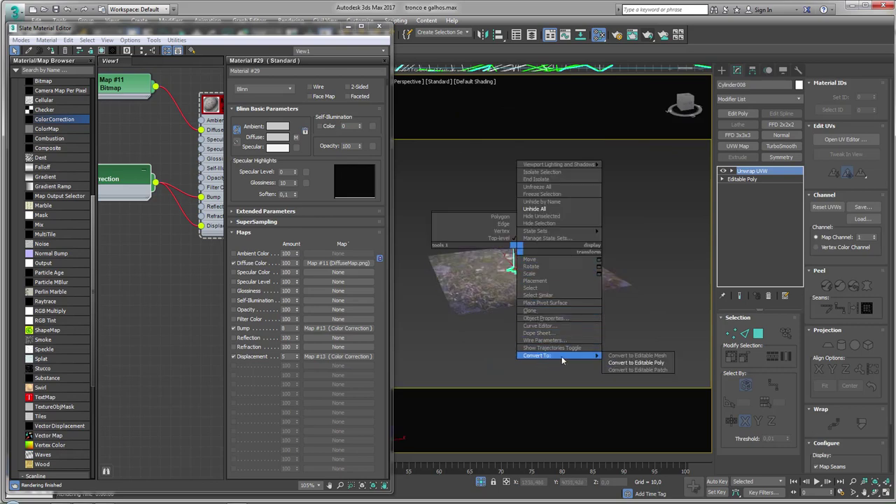
pyautogui.click(642, 362)
pyautogui.keyDown('alt'); pyautogui.moveTo(642, 363); pyautogui.dragTo(532, 237, button='middle'); pyautogui.keyUp('alt')
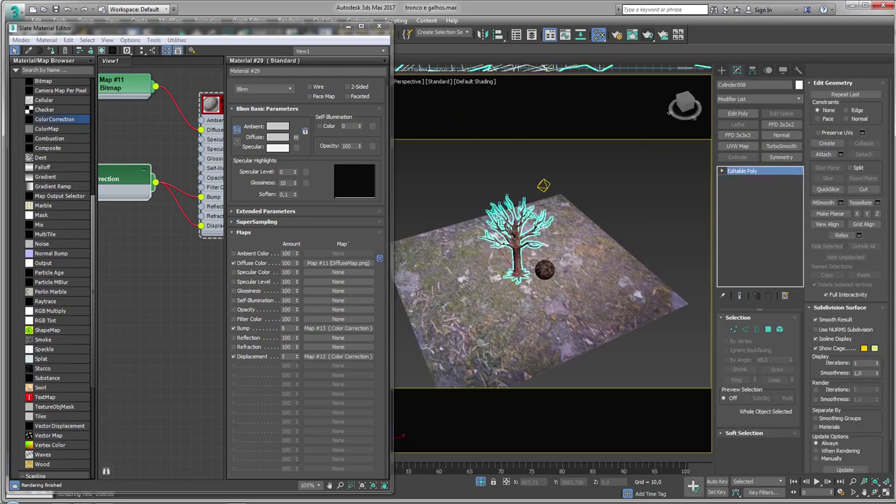
pyautogui.scroll(5, 532, 238)
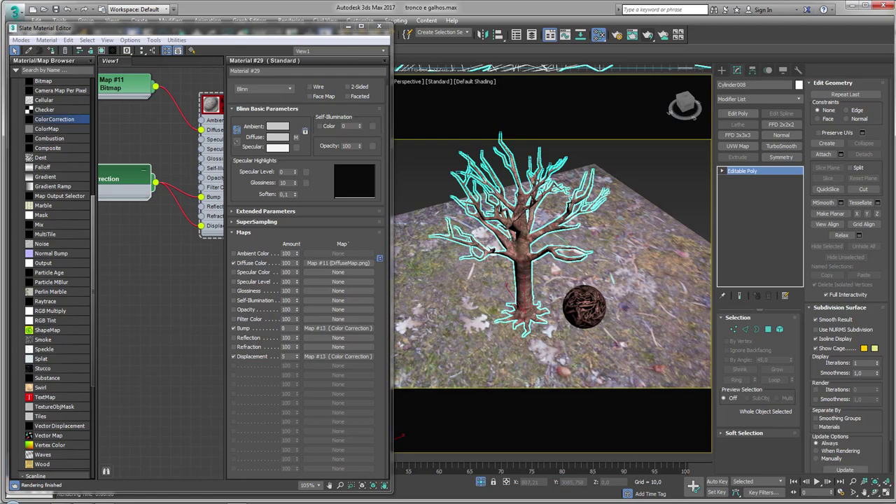